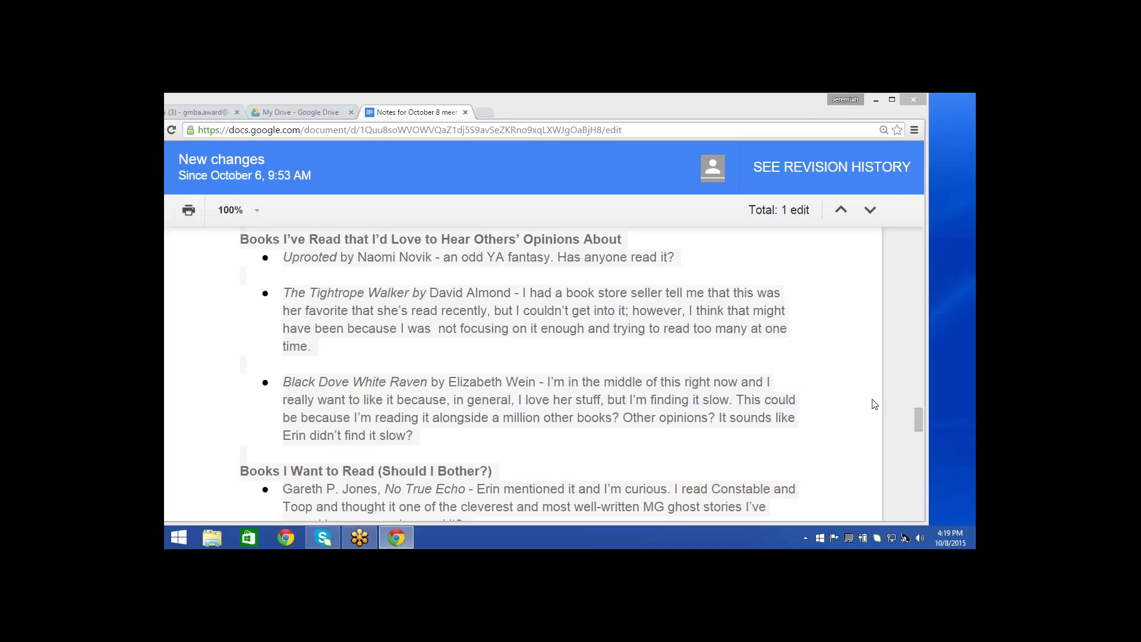
# Read the "Books I've Read that I'd Love to Hear Others' Opinions About" and "Books I Want to Read" sections of the notes
pyautogui.click(711, 360)
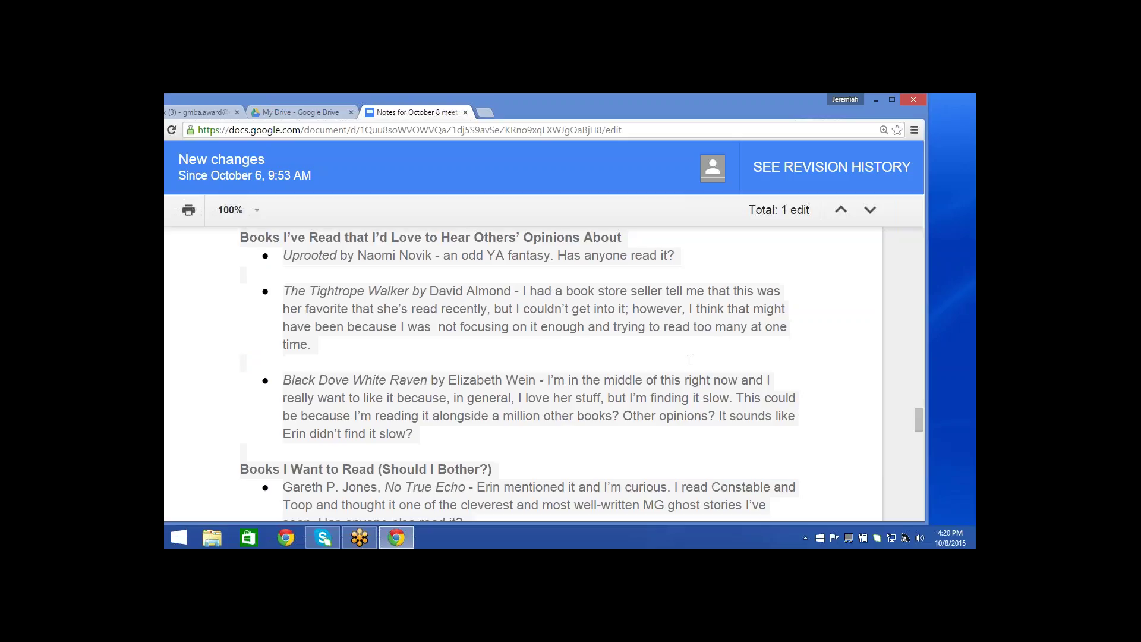
pyautogui.scroll(-2, 690, 360)
pyautogui.scroll(-1, 691, 360)
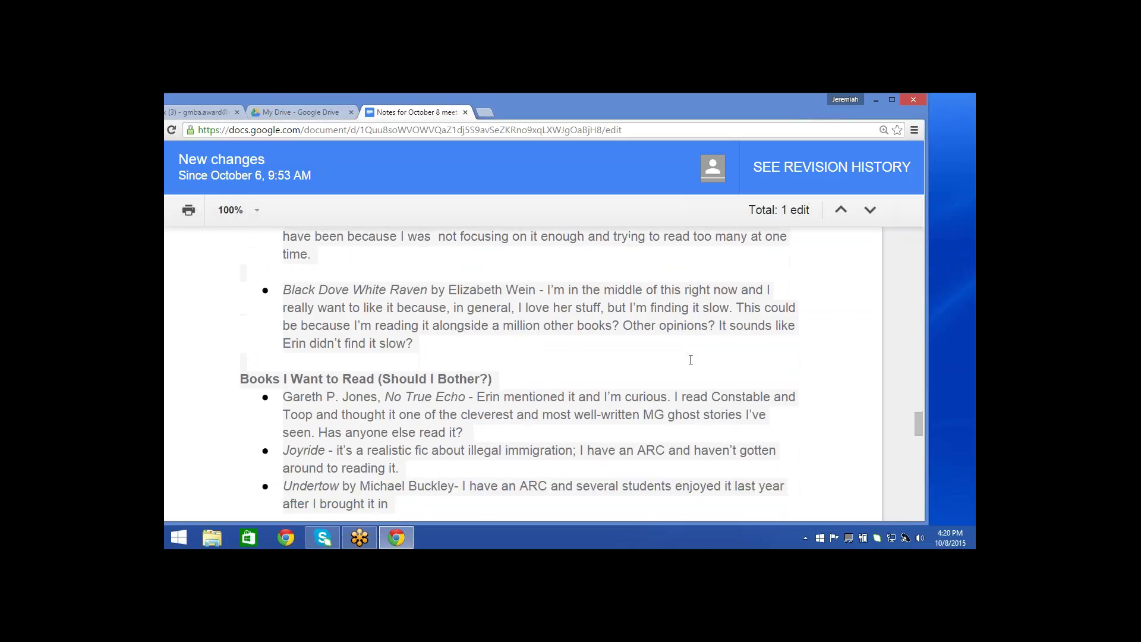
pyautogui.scroll(-2, 691, 359)
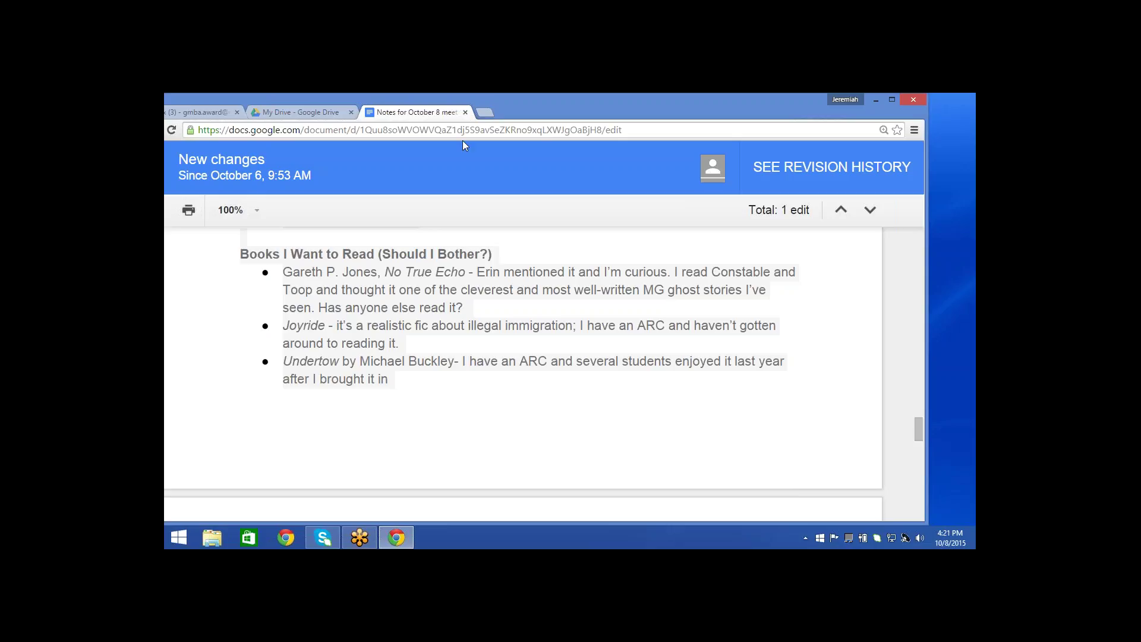
# Minimize the browser, launch OpenOffice from the desktop and create a new text document
pyautogui.click(874, 101)
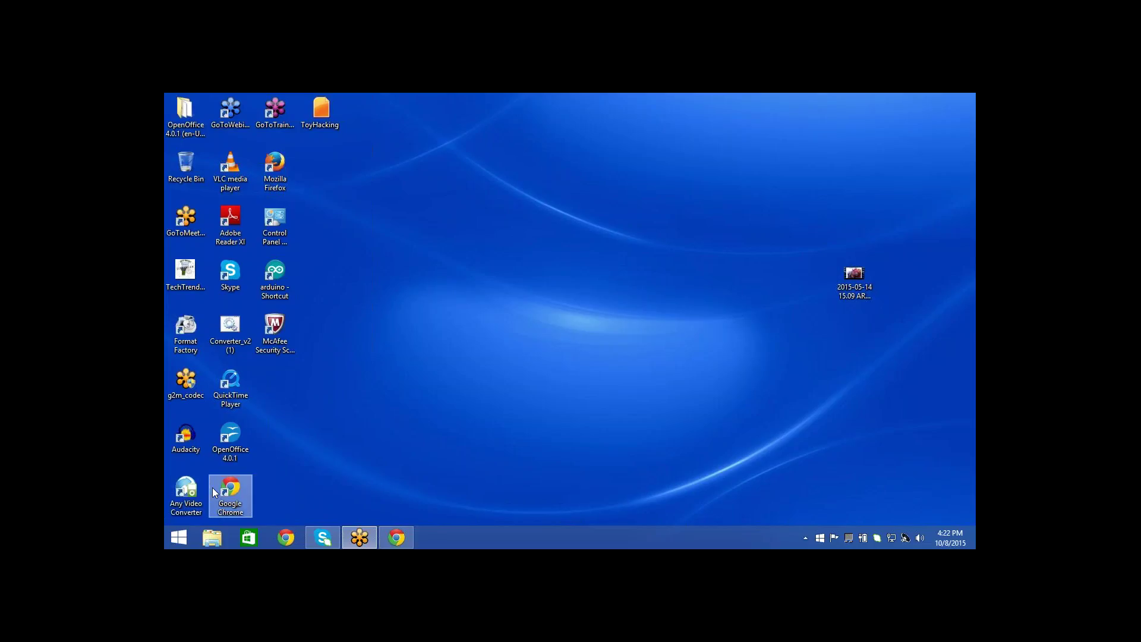
pyautogui.click(180, 536)
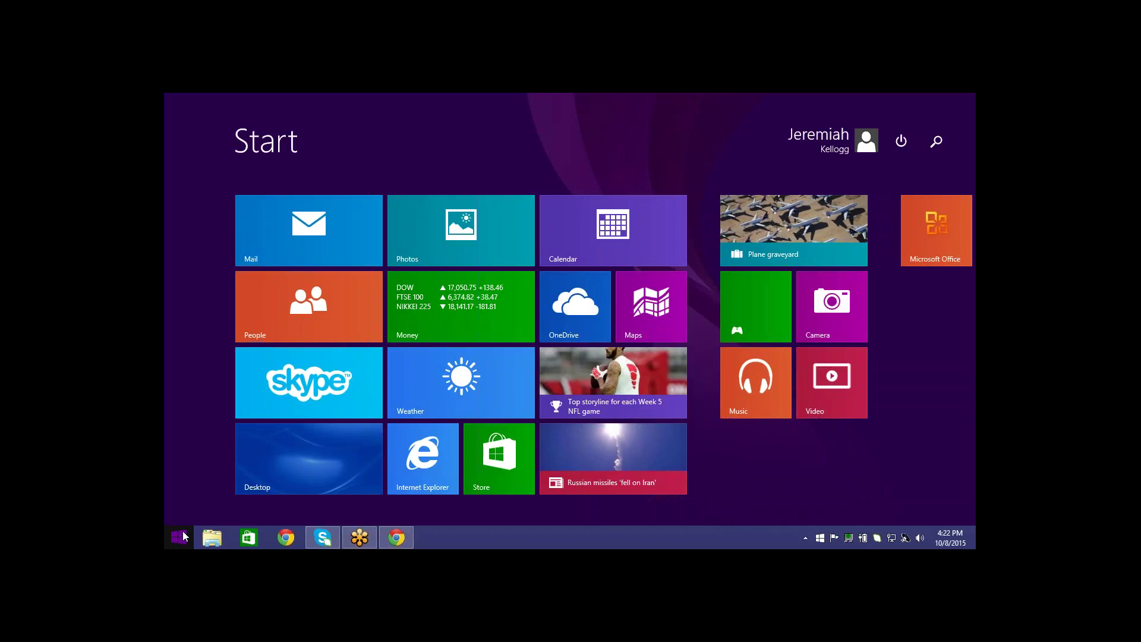
pyautogui.click(184, 536)
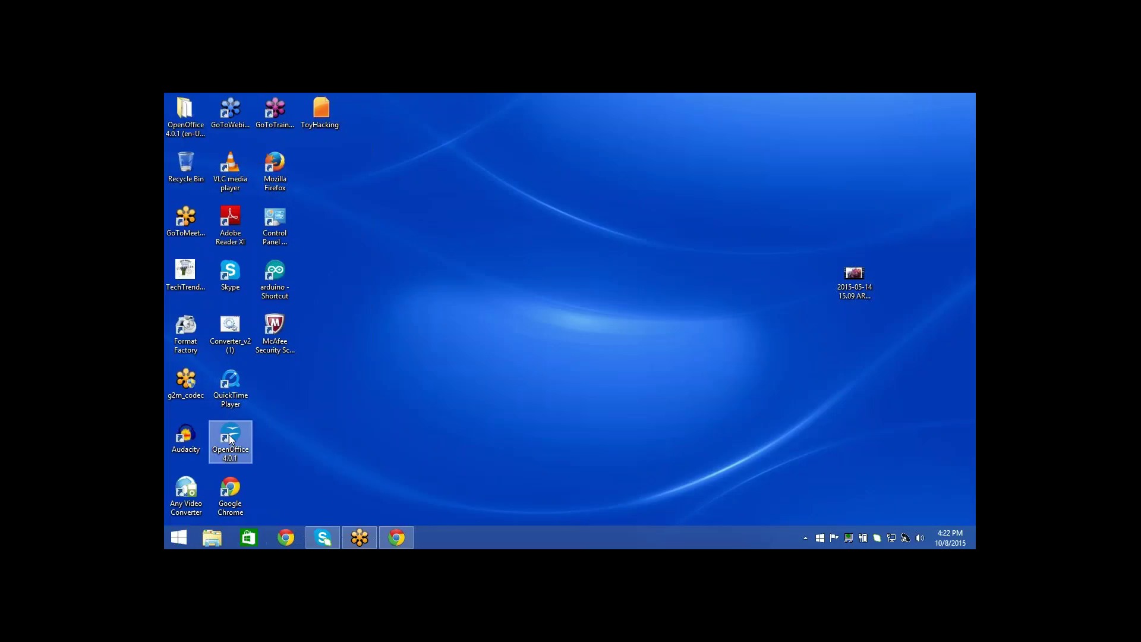
pyautogui.click(231, 440)
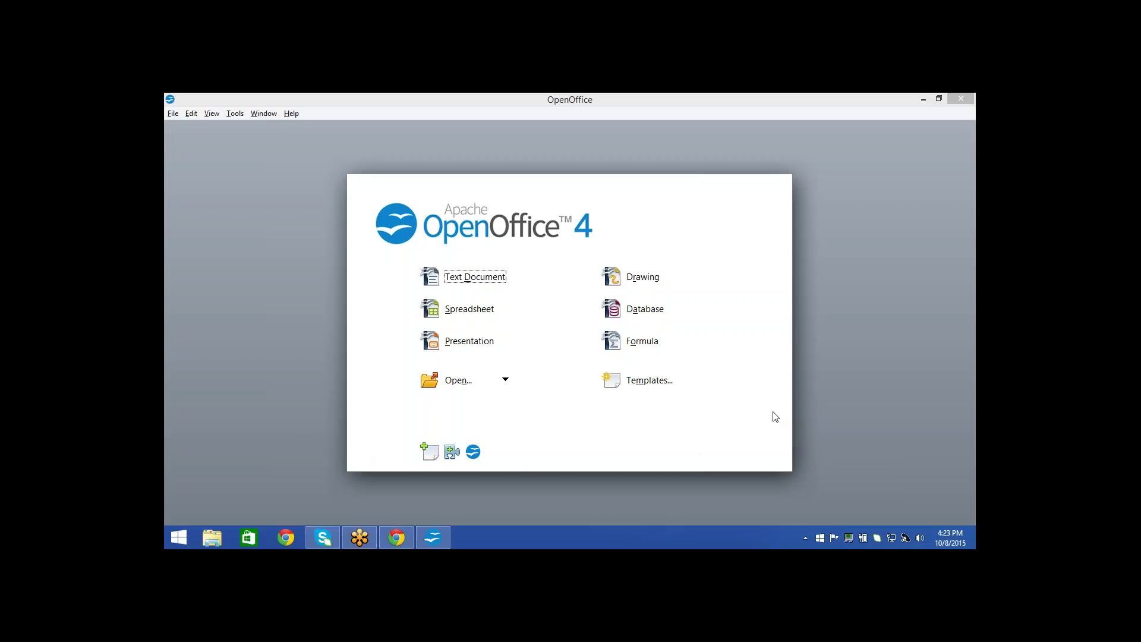
pyautogui.click(802, 110)
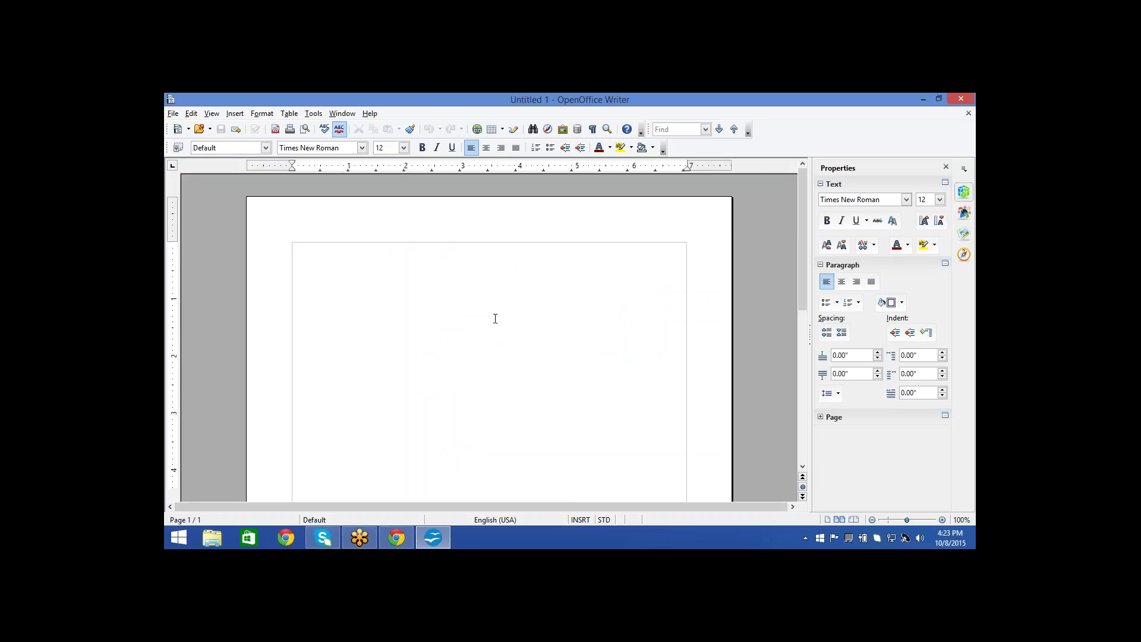
# List "My Heart and Other Black Holes", "Nimona (graphic novel)" and "How it Went Down" on separate lines
pyautogui.write('My Heart and Other Black Holes')
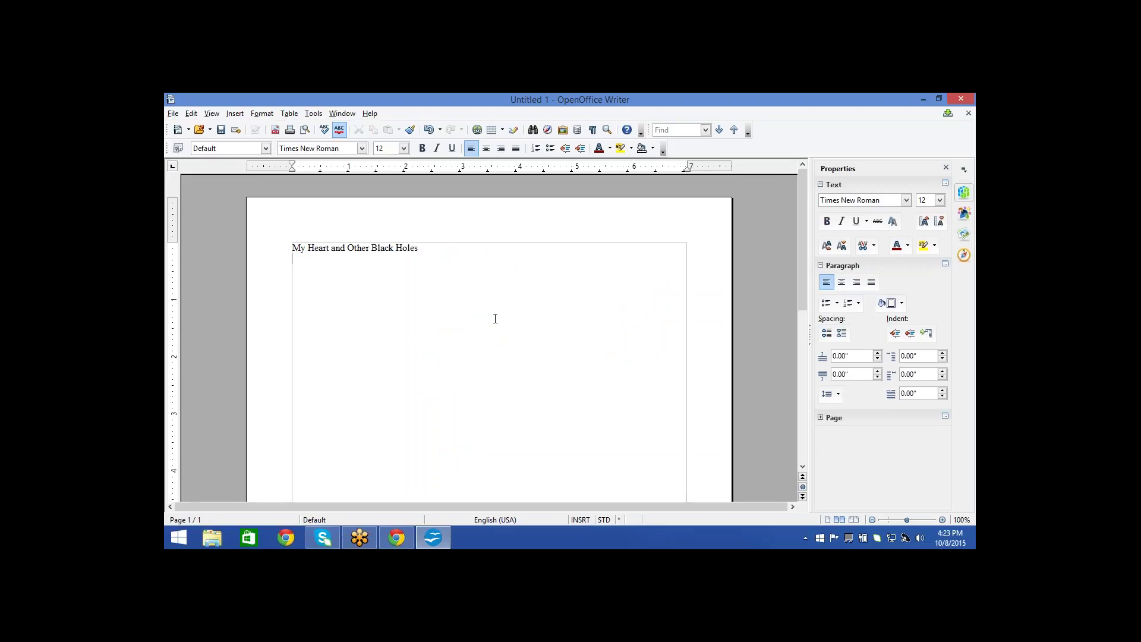
pyautogui.press('Return')
pyautogui.write('Nim')
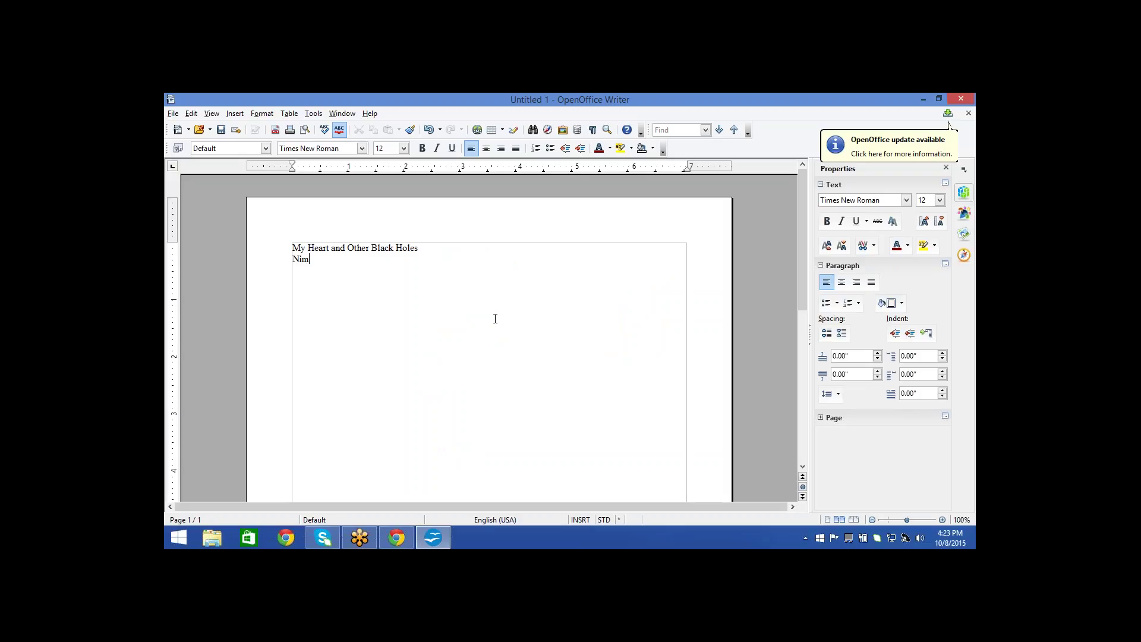
pyautogui.write('ona (graphic novel)')
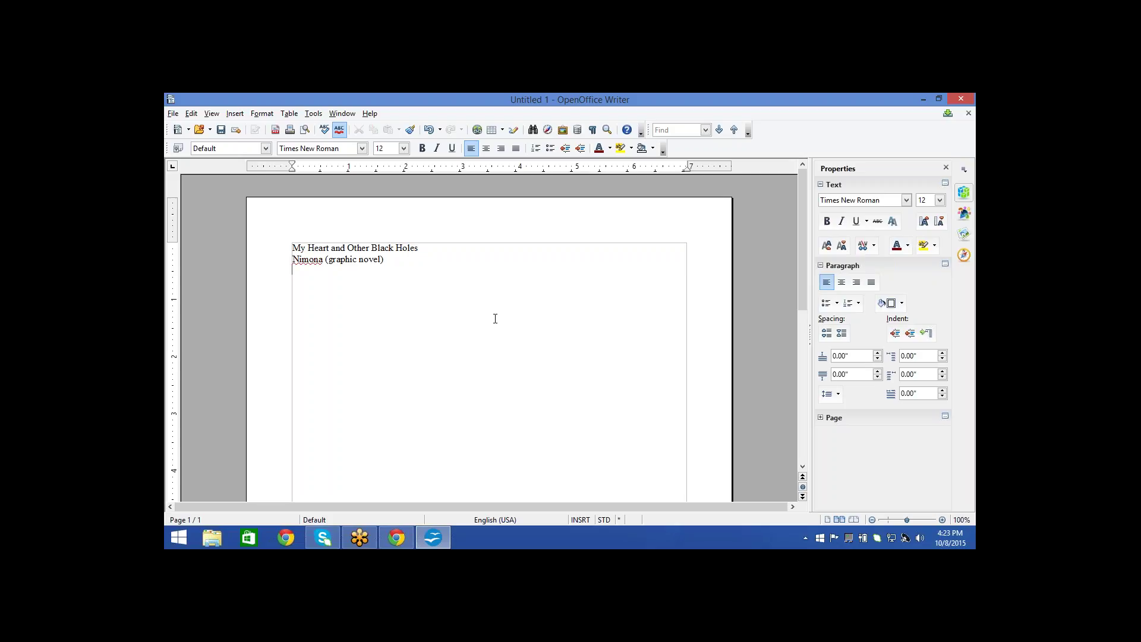
pyautogui.write('How it Went Down')
# Make room above the book list and add the heading "Books that aren't getting enough love!"
pyautogui.press('Return')
pyautogui.press('Return')
pyautogui.press('Return')
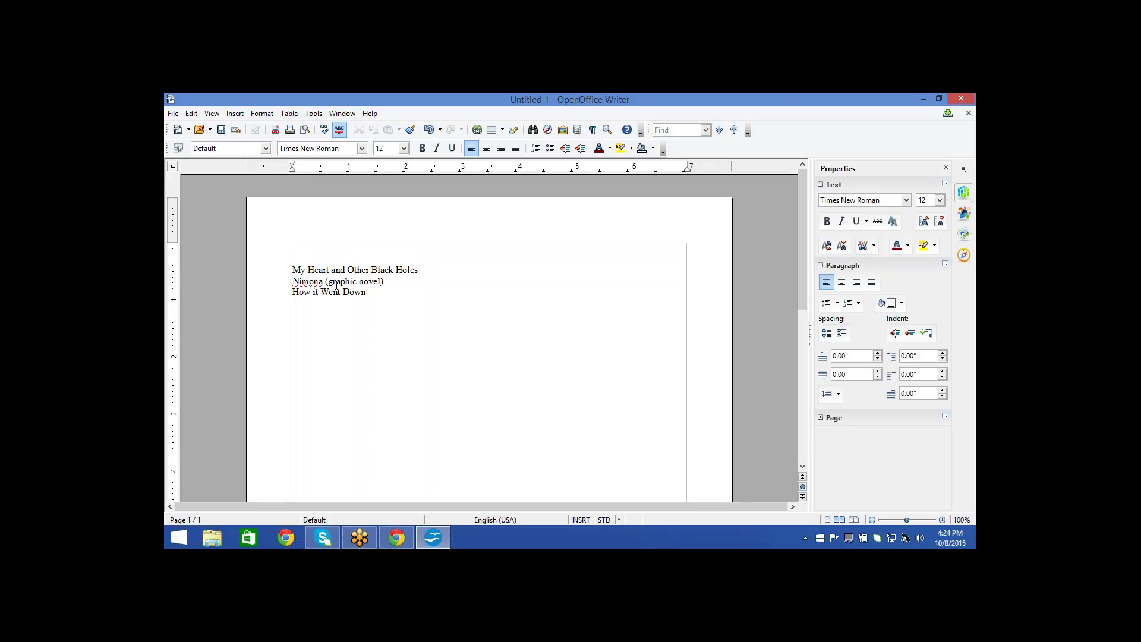
pyautogui.write("Books that aren't getting enough love!")
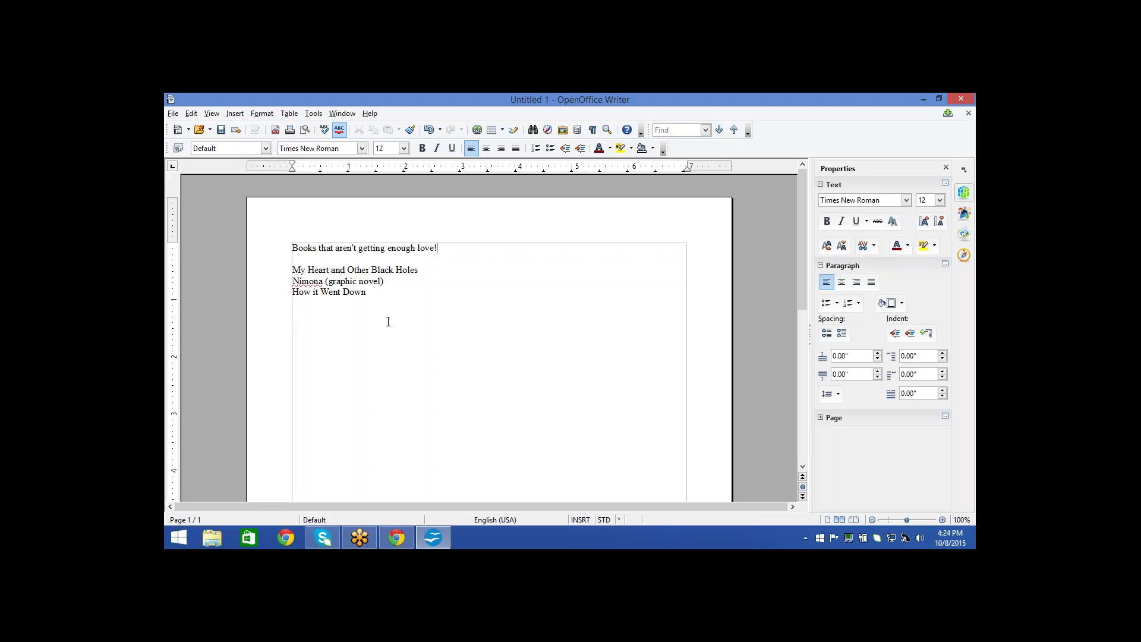
# After a blank line below the list, add "Super mutant Magic Academy (graphic Novel)" and "The Ghosts of Heaven of Sedgewick"
pyautogui.write('  My Heart and Other Black Holes Nimona (graphic novel) How it Went Down  Super mutant Magic Academy (graphic No')
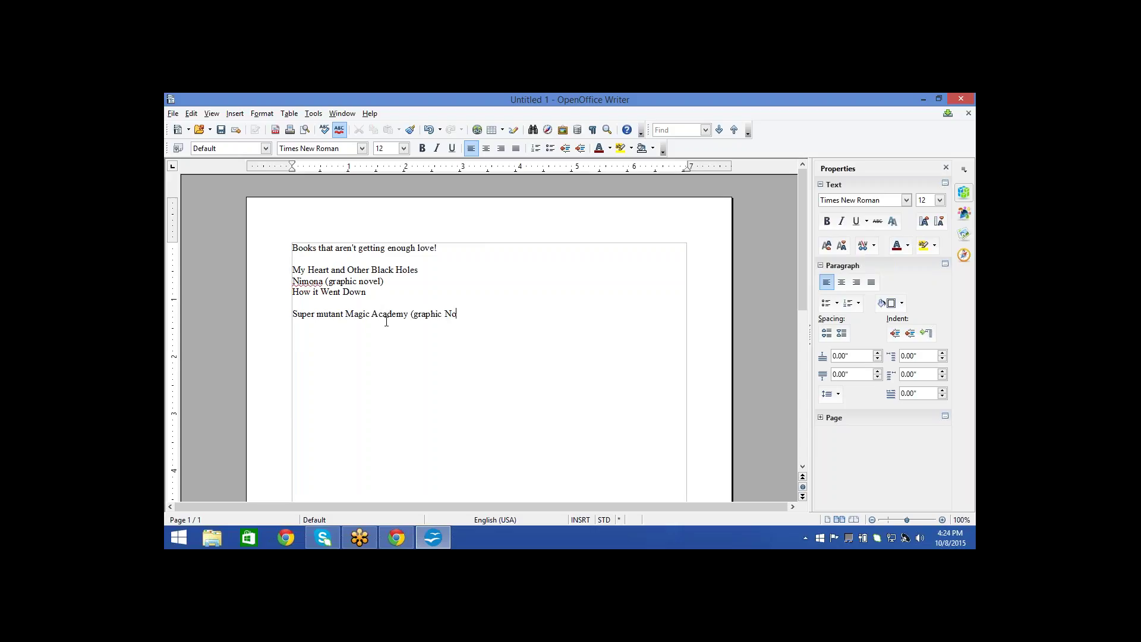
pyautogui.write('vel)')
pyautogui.write('The Ghosts of ')
pyautogui.write('Heave')
pyautogui.write('eyn by')
pyautogui.press('BackSpace')
pyautogui.press('BackSpace')
pyautogui.press('BackSpace')
pyautogui.press('BackSpace')
pyautogui.press('BackSpace')
pyautogui.press('BackSpace')
pyautogui.press('BackSpace')
pyautogui.write('en of Sedgewick')
pyautogui.press('Return')
# Add "One Thing Stolen – Kephart" as the last entry of the lower group
pyautogui.write('One t')
pyautogui.press('BackSpace')
pyautogui.write('Thing Stolen')
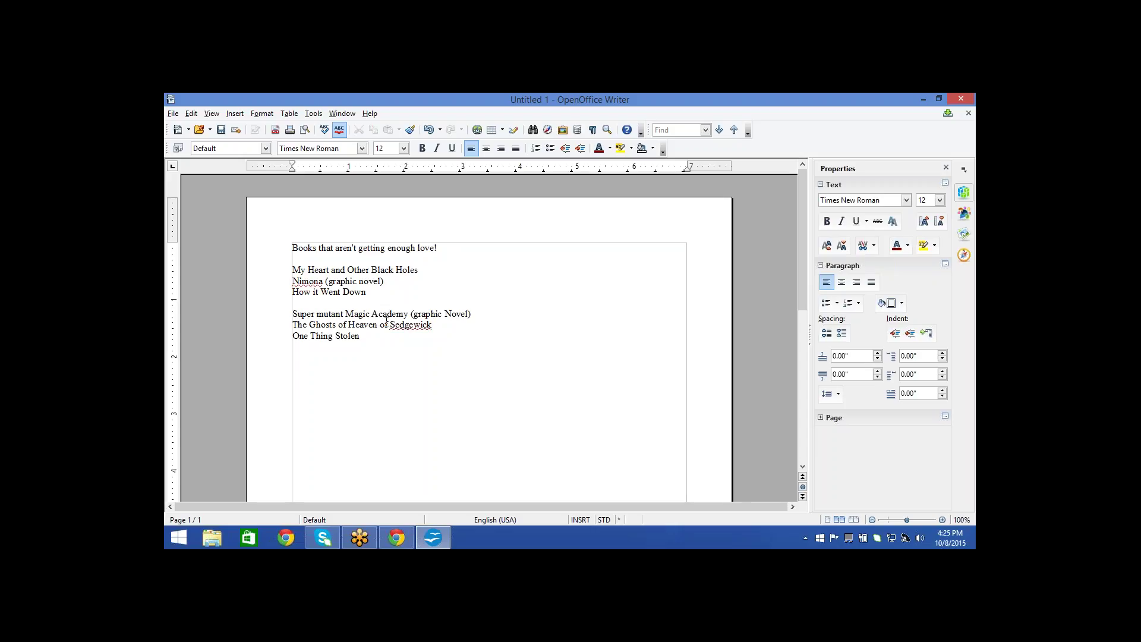
pyautogui.write('Kephart')
pyautogui.press('Return')
# Insert "I am Princess X" and "You're Never Weird on the Internet" beneath the heading, above the first titles
pyautogui.click(328, 259)
pyautogui.press('Return')
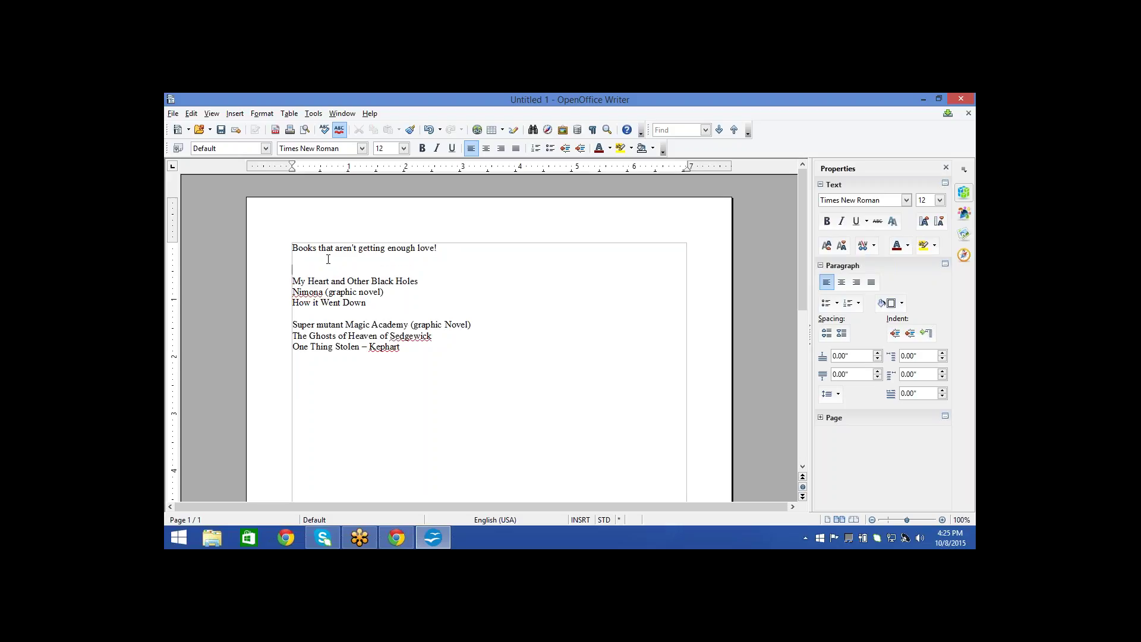
pyautogui.write('I am Princess X')
pyautogui.press('Return')
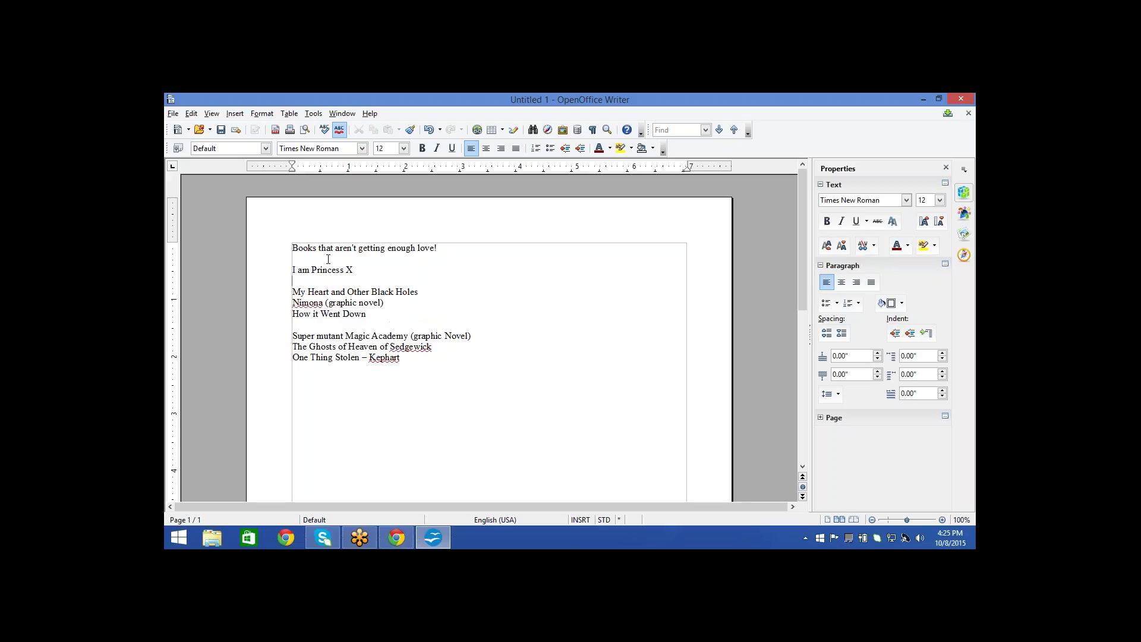
pyautogui.write("You're Never Weird on the Internet")
pyautogui.press('Return')
# Add "Calvin by Leavitt" and "No True Echo by Jones" beneath "You're Never Weird on the Internet"
pyautogui.write('Ca')
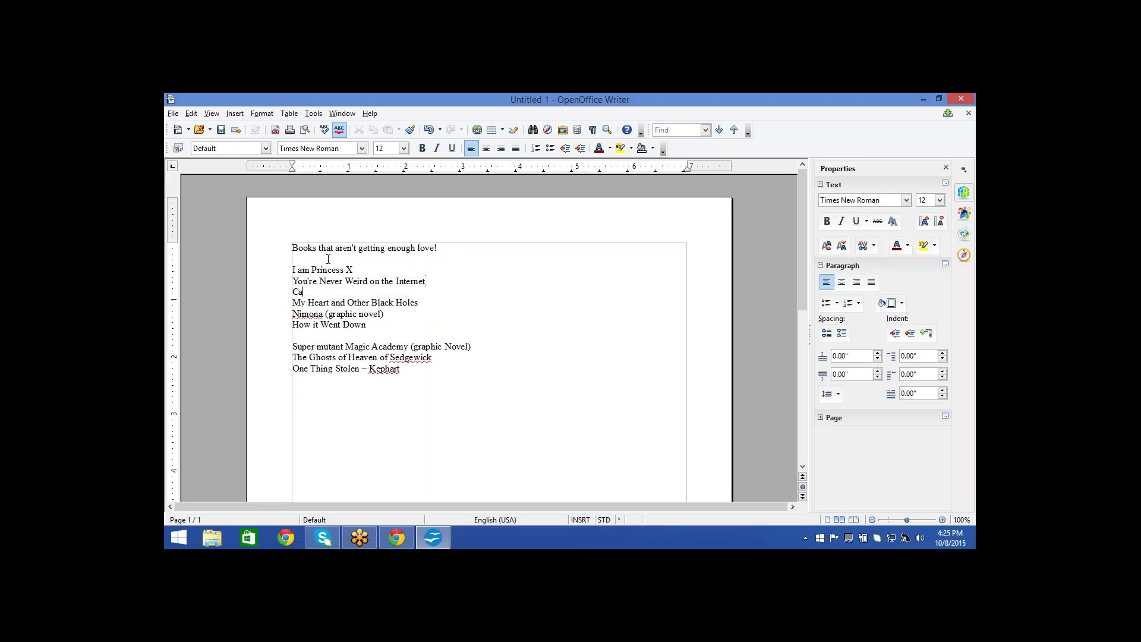
pyautogui.write('lvin by Leavitt')
pyautogui.press('Return')
pyautogui.write('No True Ea')
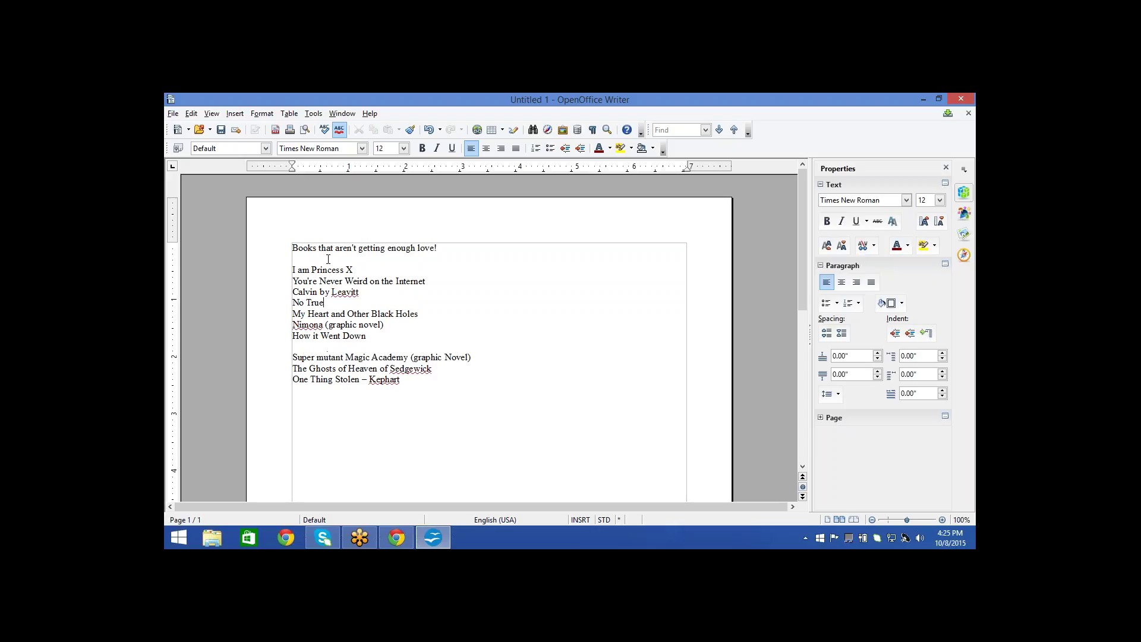
pyautogui.press('BackSpace')
pyautogui.write('cho by JOnes')
pyautogui.press('BackSpace')
pyautogui.press('BackSpace')
pyautogui.press('BackSpace')
pyautogui.press('BackSpace')
pyautogui.write('ones')
pyautogui.press('Return')
# Add "Cuckoo Song by Hardinge" below "No True Echo by Jones" and "Vango" at the end of the lower group
pyautogui.write('Cuck')
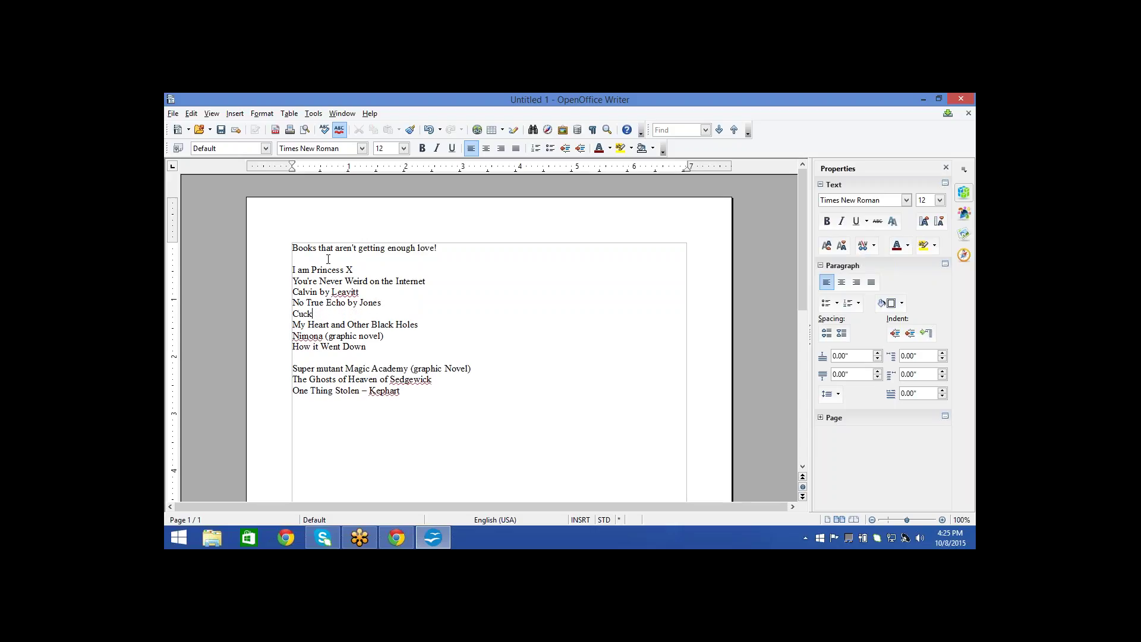
pyautogui.write('oo Song')
pyautogui.press('Return')
pyautogui.write('Vango')
pyautogui.click(390, 310)
pyautogui.write('by Hardinge')
pyautogui.press('Return')
# Add "Black Dove White Raven by Wein" and "Carry On" below "Cuckoo Song by Hardinge"
pyautogui.write('Black D')
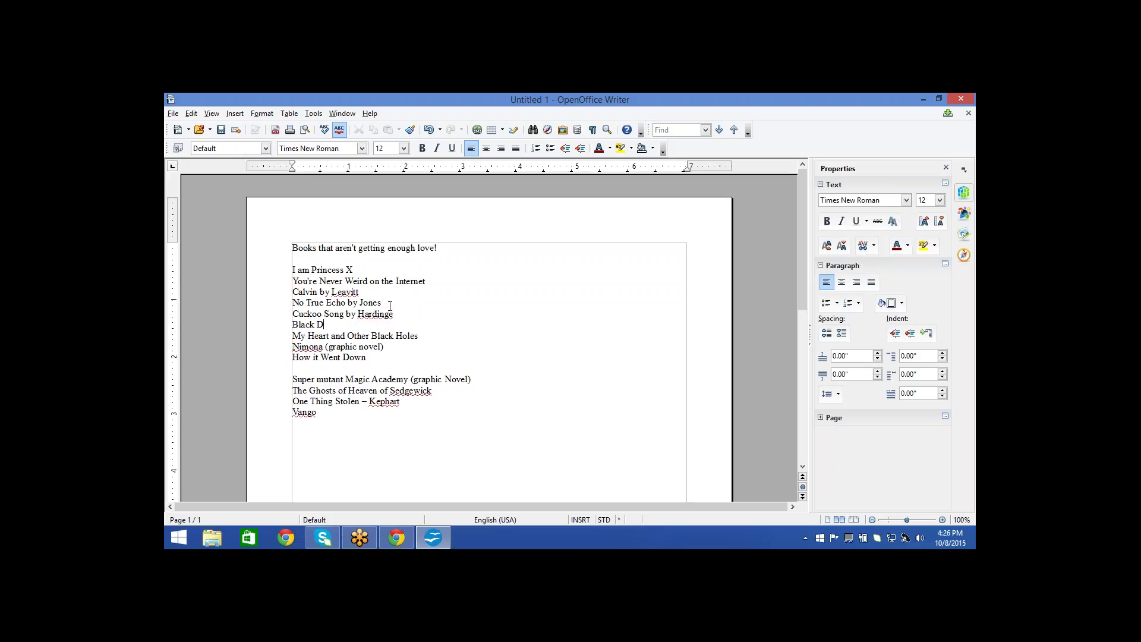
pyautogui.write('ove White Raven by Wein')
pyautogui.press('Return')
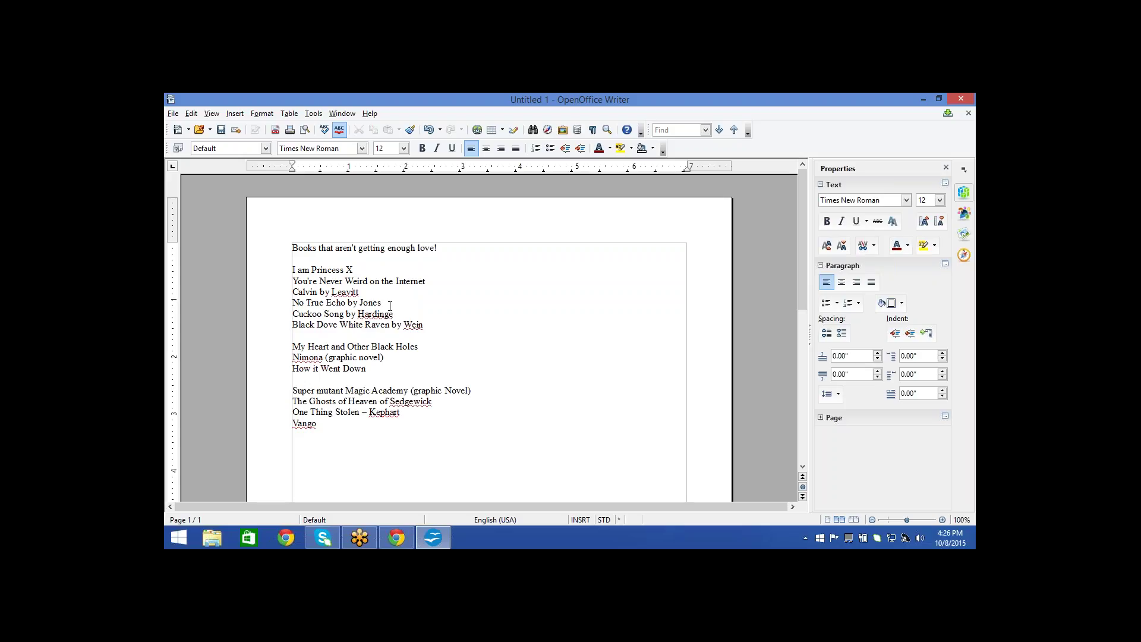
pyautogui.write('Carry On')
pyautogui.press('Return')
# Add "Game of Love and Death" and "Symphony for the City of the Dead" to the upper group, followed by a blank line
pyautogui.write('G')
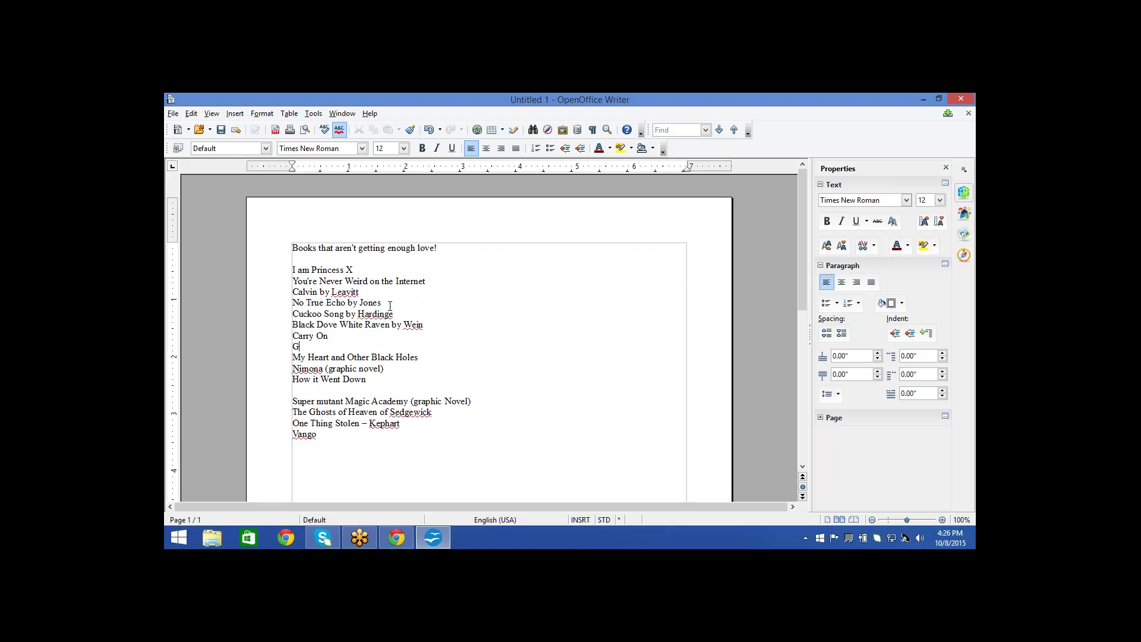
pyautogui.write('ame of Love and Death')
pyautogui.press('Return')
pyautogui.write('Sympth')
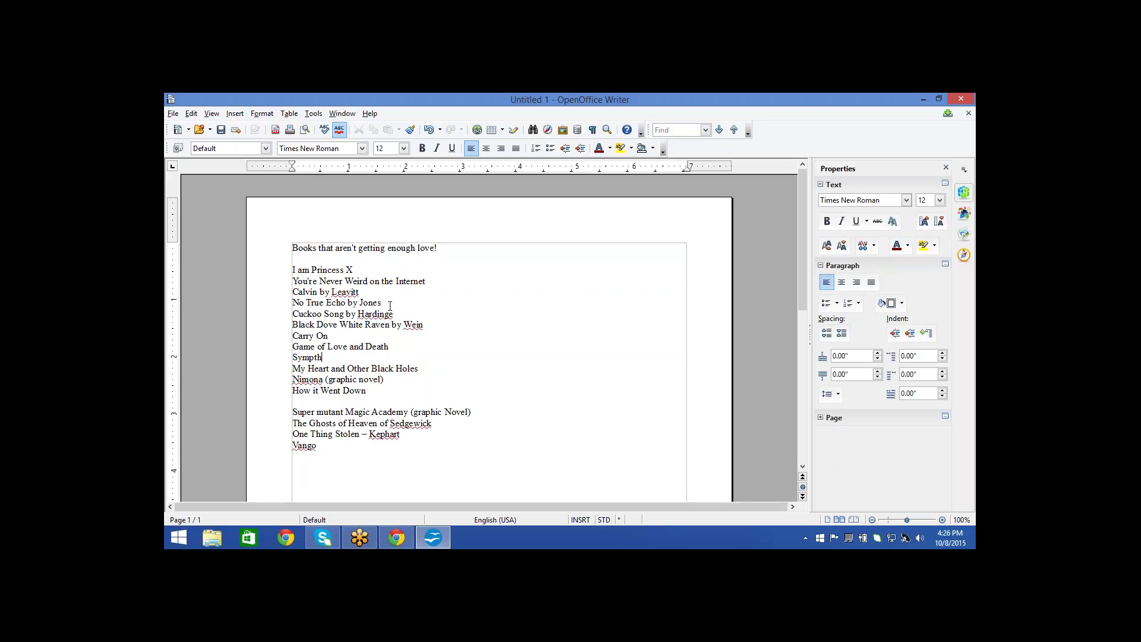
pyautogui.press('BackSpace')
pyautogui.press('BackSpace')
pyautogui.write('hony for the City')
pyautogui.write('e Dead')
pyautogui.press('Return')
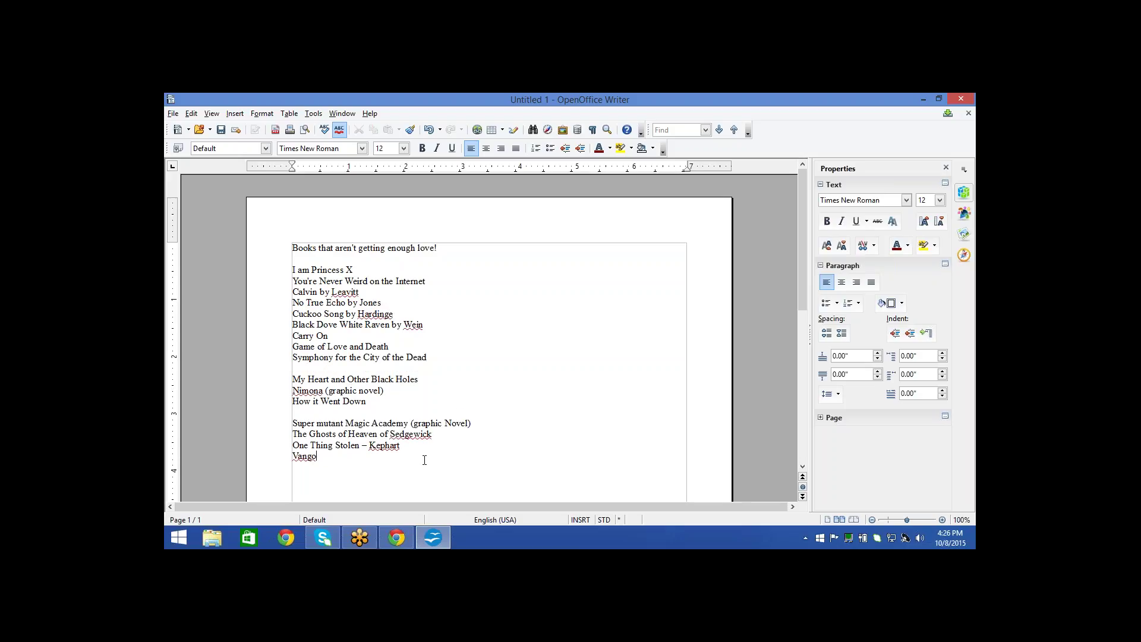
# Add "Armada - Cline" on a new line after "Vango"
pyautogui.click(423, 455)
pyautogui.press('Return')
pyautogui.write('Armada - Cline')
# Add "Afterworlds" and "Undertow" below "Symphony for the City of the Dead"
pyautogui.click(479, 360)
pyautogui.press('Return')
pyautogui.write('Afterw')
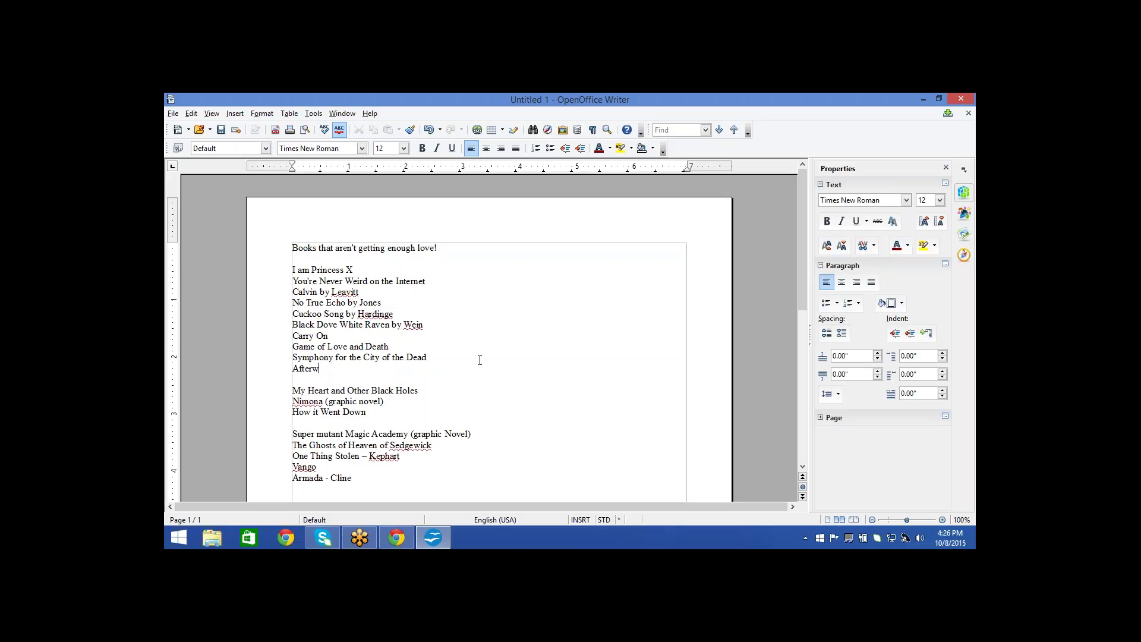
pyautogui.write('orlds')
pyautogui.press('Return')
pyautogui.write('Underto')
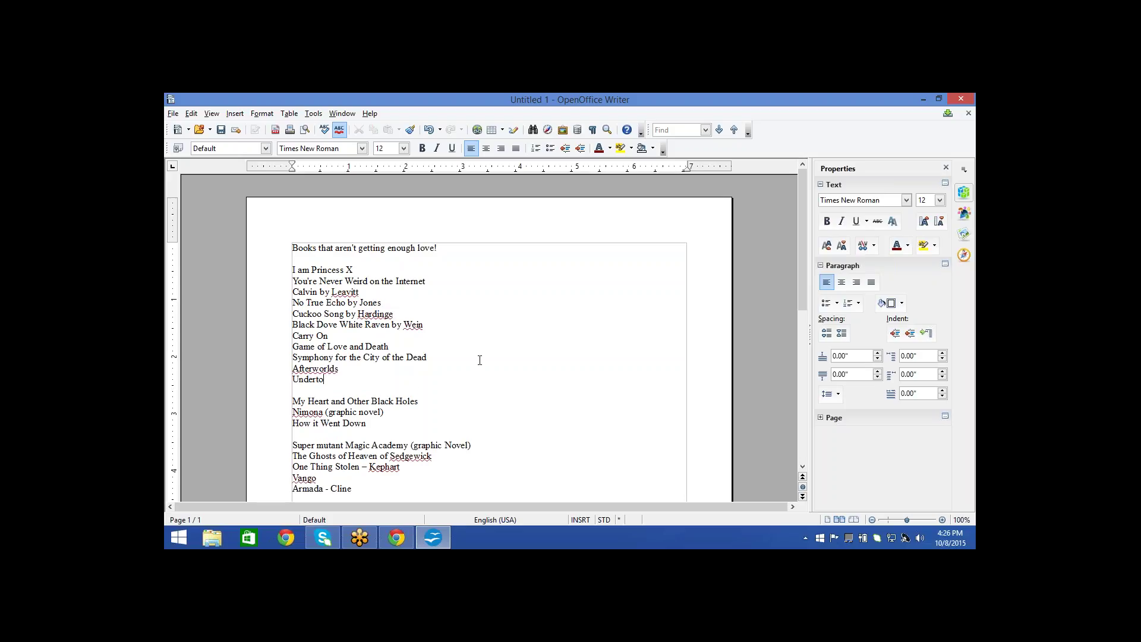
pyautogui.write('w')
# Add "Eden West" and "Skyscraping – Jensen" below the Armada entry at the end of the list
pyautogui.click(802, 466)
pyautogui.click(802, 466)
pyautogui.click(802, 467)
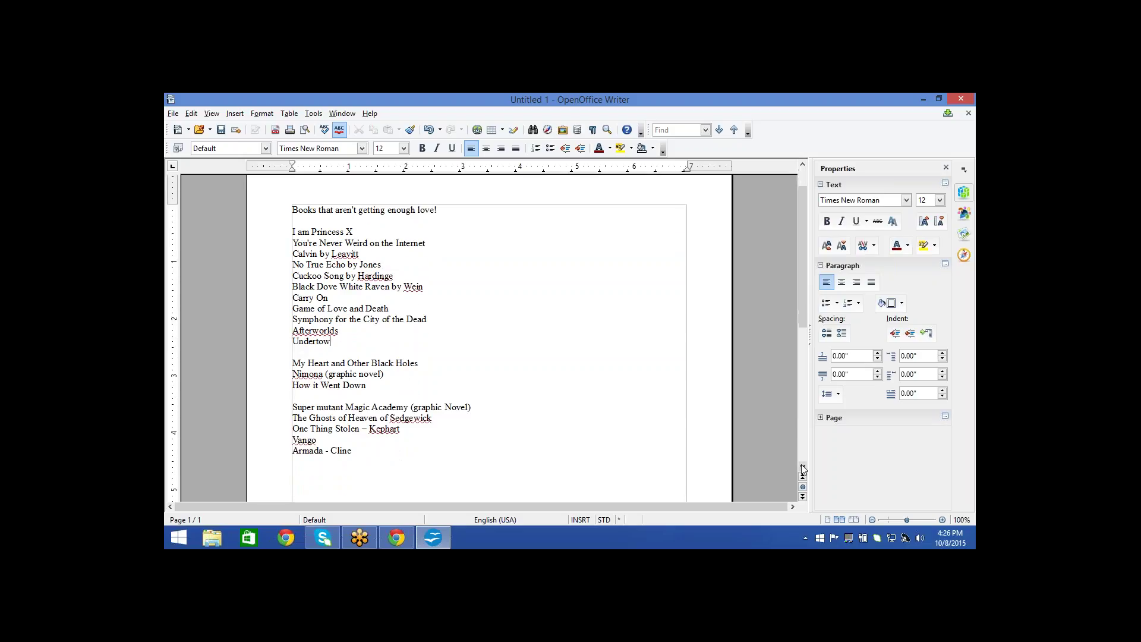
pyautogui.click(519, 470)
pyautogui.press('Return')
pyautogui.write('Eden We')
pyautogui.write('st ')
pyautogui.write('Skyscrapin')
pyautogui.write('g')
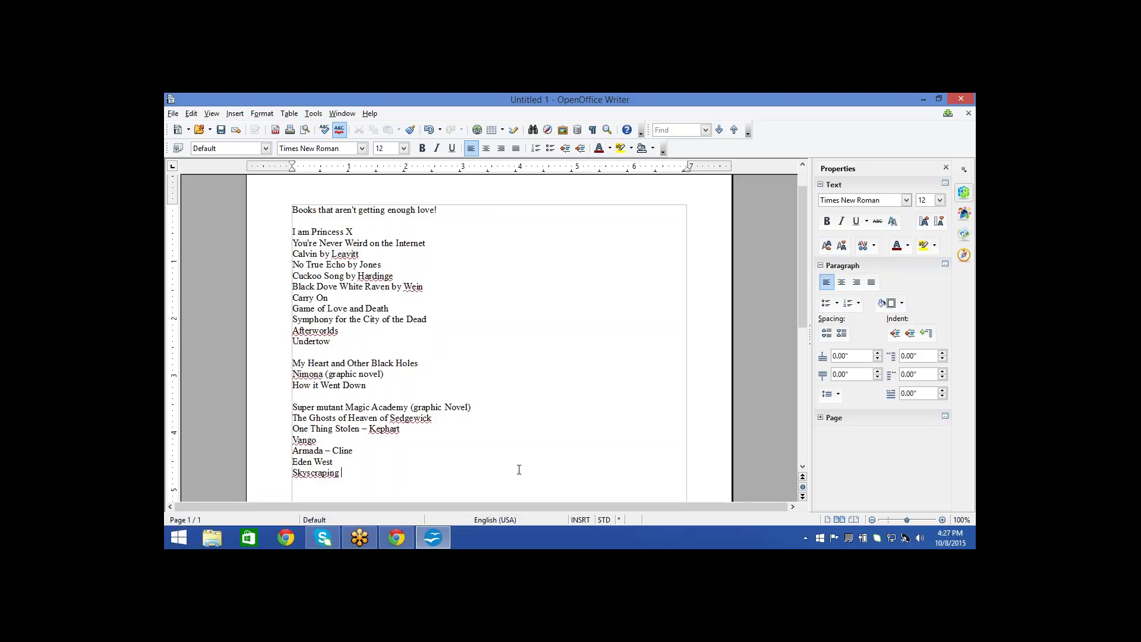
pyautogui.write('- Jensen')
pyautogui.press('Return')
pyautogui.write('N')
pyautogui.press('BackSpace')
# Mark the "Nimona (graphic novel)" entry with two asterisks in front of the title
pyautogui.click(297, 377)
pyautogui.write('**')
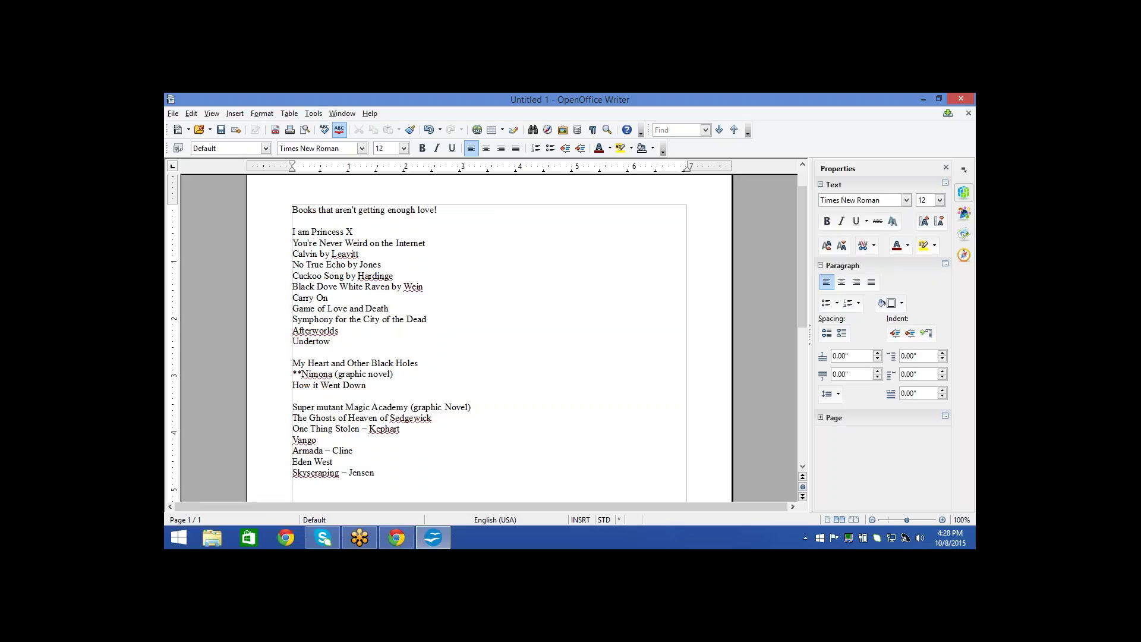
pyautogui.moveTo(345, 544)
# Add "More Happy Than Sad by Silvera" and "Porcupine of Truth" below "Skyscraping – Jensen"
pyautogui.write('More Happy Than Sad by Silvera')
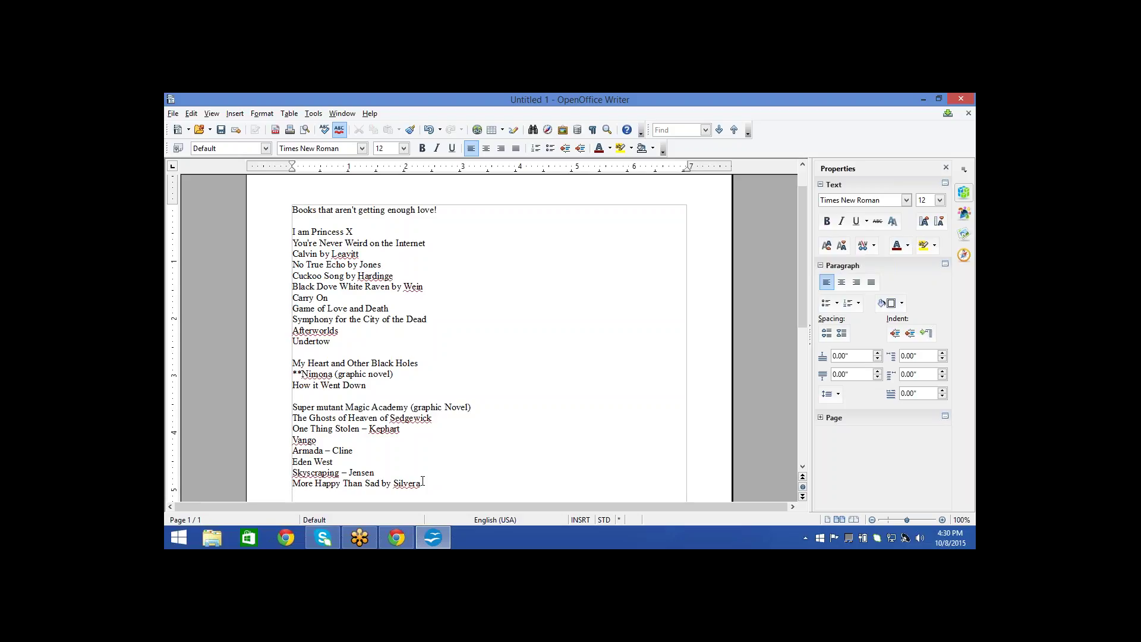
pyautogui.write('Porcupine of Truth')
pyautogui.press('Return')
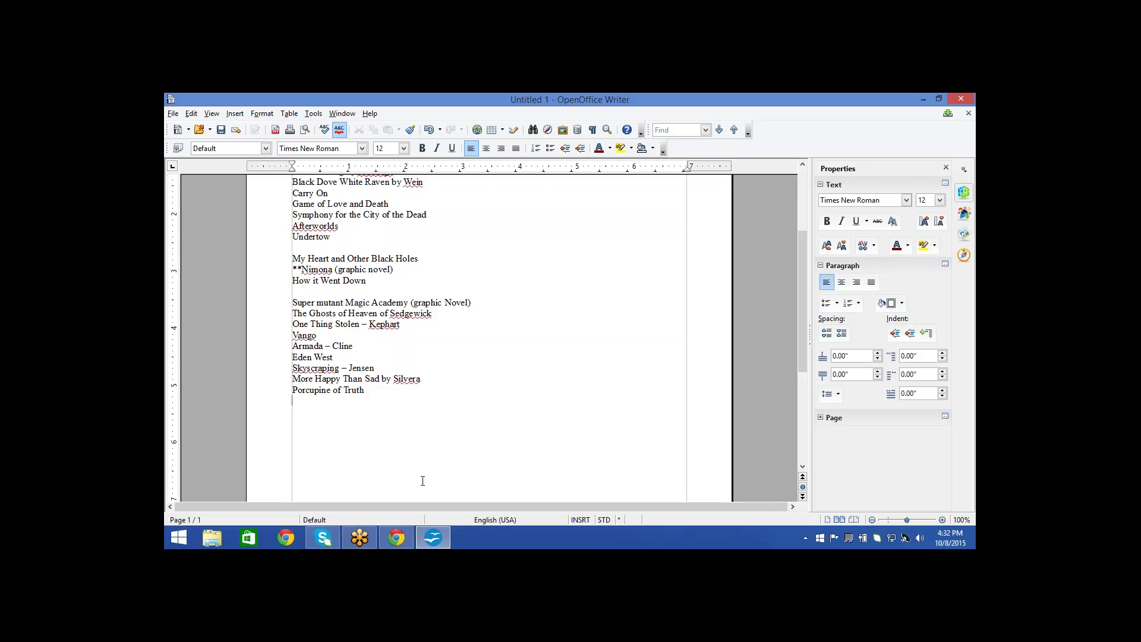
pyautogui.write('Damage Done by')
pyautogui.press('BackSpace')
pyautogui.press('BackSpace')
pyautogui.press('BackSpace')
pyautogui.press('BackSpace')
pyautogui.press('BackSpace')
pyautogui.press('BackSpace')
pyautogui.press('BackSpace')
pyautogui.press('BackSpace')
pyautogui.press('BackSpace')
pyautogui.press('BackSpace')
pyautogui.press('BackSpace')
pyautogui.press('BackSpace')
pyautogui.press('BackSpace')
pyautogui.press('BackSpace')
pyautogui.press('BackSpace')
pyautogui.press('BackSpace')
pyautogui.press('BackSpace')
pyautogui.write('h')
# Add "100 Sideways Miles by Smith" and "Challenger Deep" below "Porcupine of Truth"
pyautogui.write('100 Sidewa')
pyautogui.write('ys Miles')
pyautogui.write('by Smith')
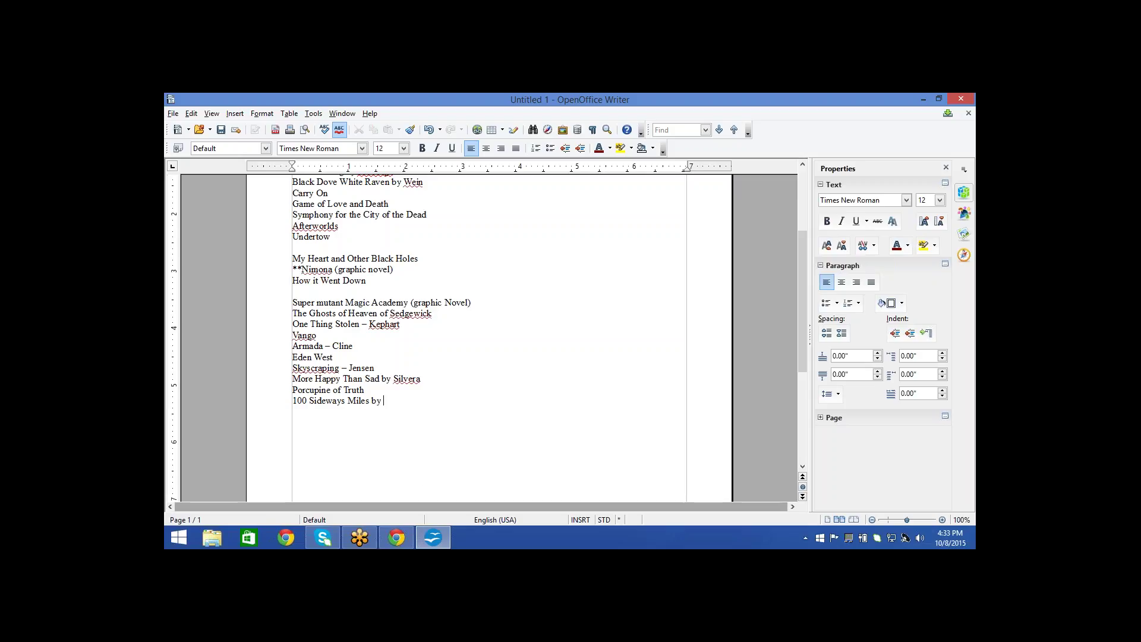
pyautogui.press('Return')
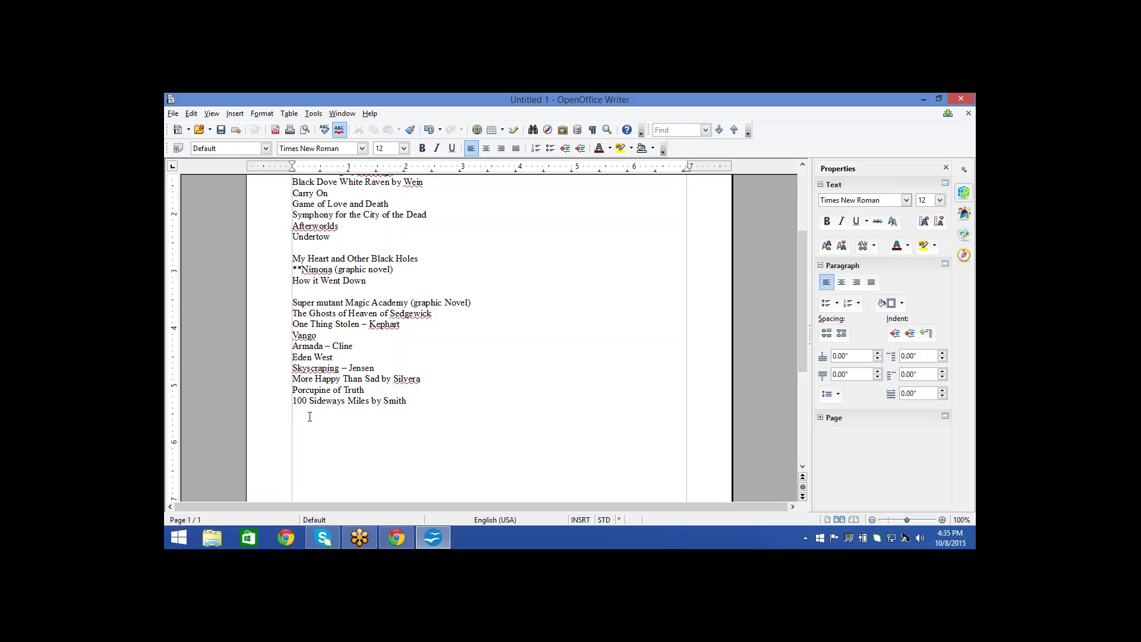
pyautogui.write('Challenger Deep')
pyautogui.press('Return')
pyautogui.write('by Shu')
pyautogui.press('BackSpace')
pyautogui.press('BackSpace')
pyautogui.press('BackSpace')
pyautogui.press('BackSpace')
pyautogui.press('BackSpace')
pyautogui.press('BackSpace')
pyautogui.press('BackSpace')
pyautogui.write('Maid')
pyautogui.press('BackSpace')
pyautogui.press('BackSpace')
pyautogui.press('BackSpace')
pyautogui.press('BackSpace')
# After a blank line below "Challenger Deep", add "Made You Up" and "All the Rage by Summers"
pyautogui.press('Return')
pyautogui.write('Made You Up')
pyautogui.write('All the Ra')
pyautogui.write('ge by Summers')
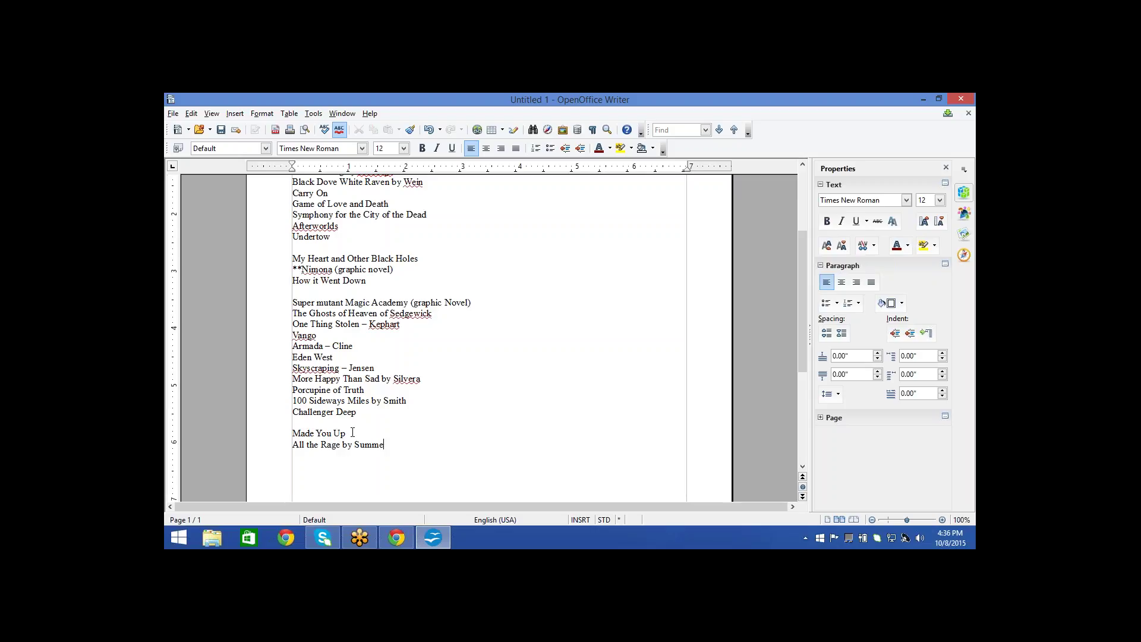
# Add "Every Last Word" on a new line below "All the Rage by Summers"
pyautogui.press('Return')
pyautogui.write('Every Last Word')
pyautogui.press('Return')
# Switch to Chrome, open the "GMBA nomination ranked" spreadsheet from Google Drive, and move the window so its first columns are fully shown
pyautogui.click(408, 537)
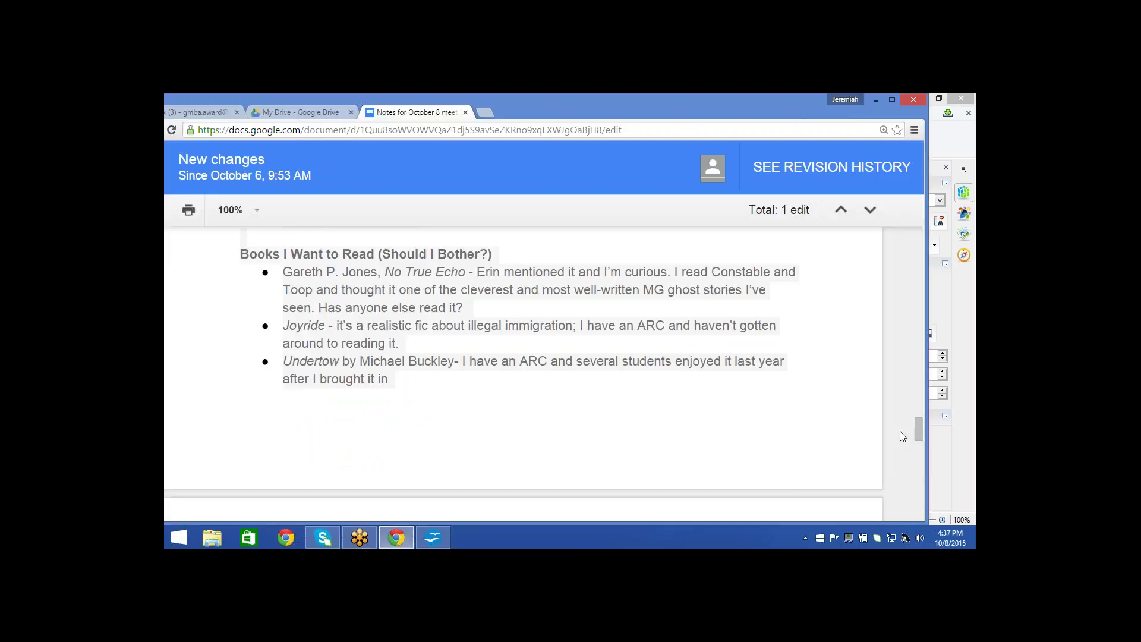
pyautogui.moveTo(913, 434)
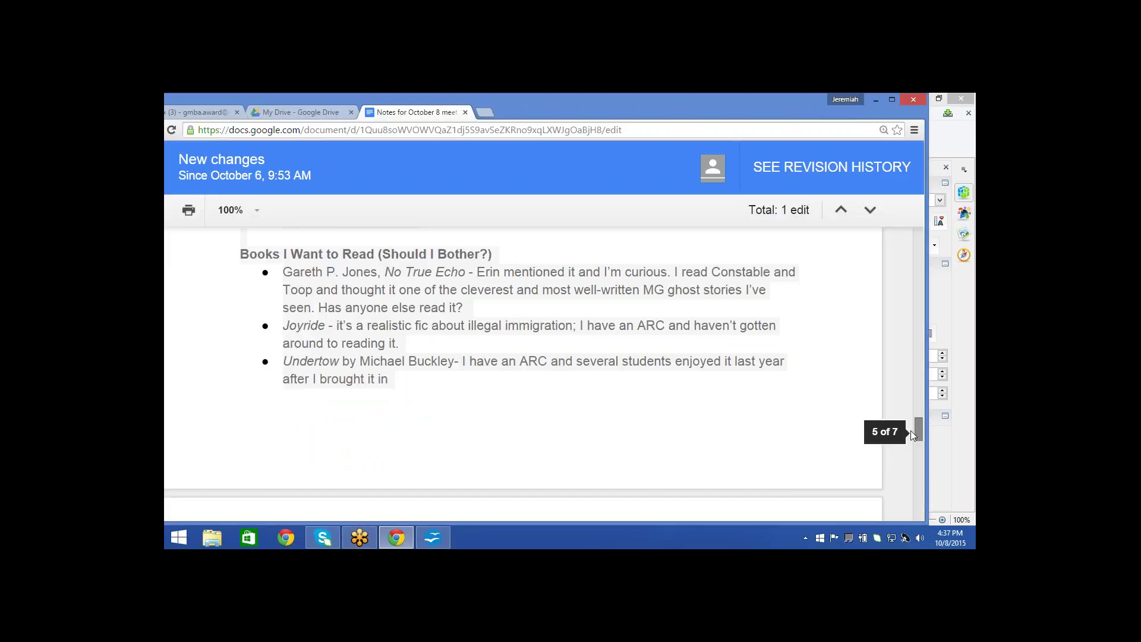
pyautogui.click(313, 113)
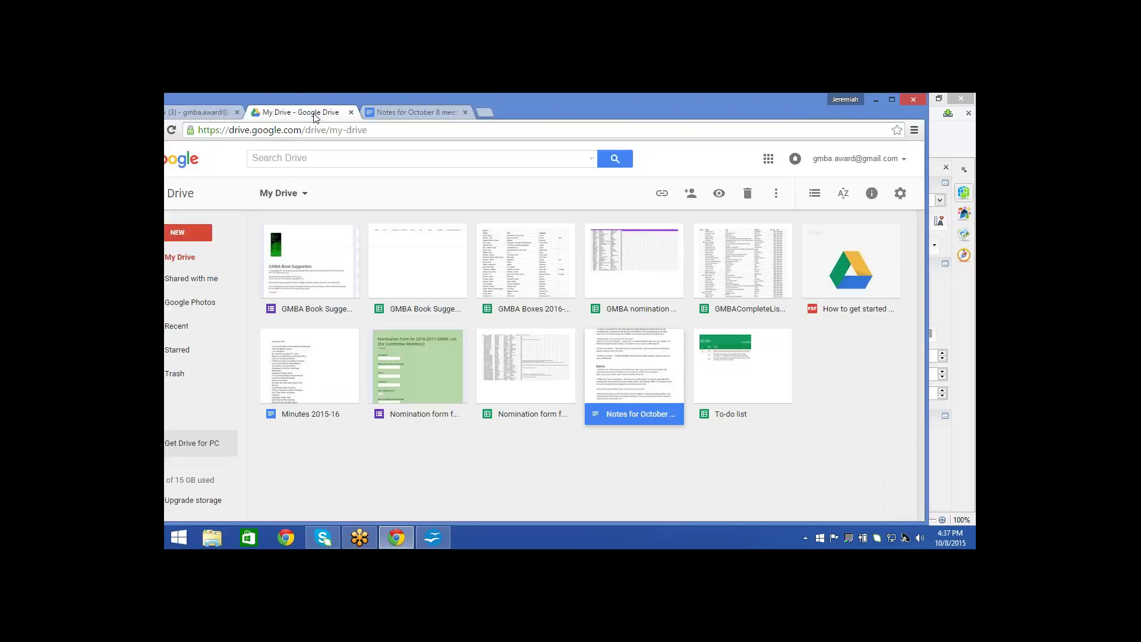
pyautogui.click(614, 244)
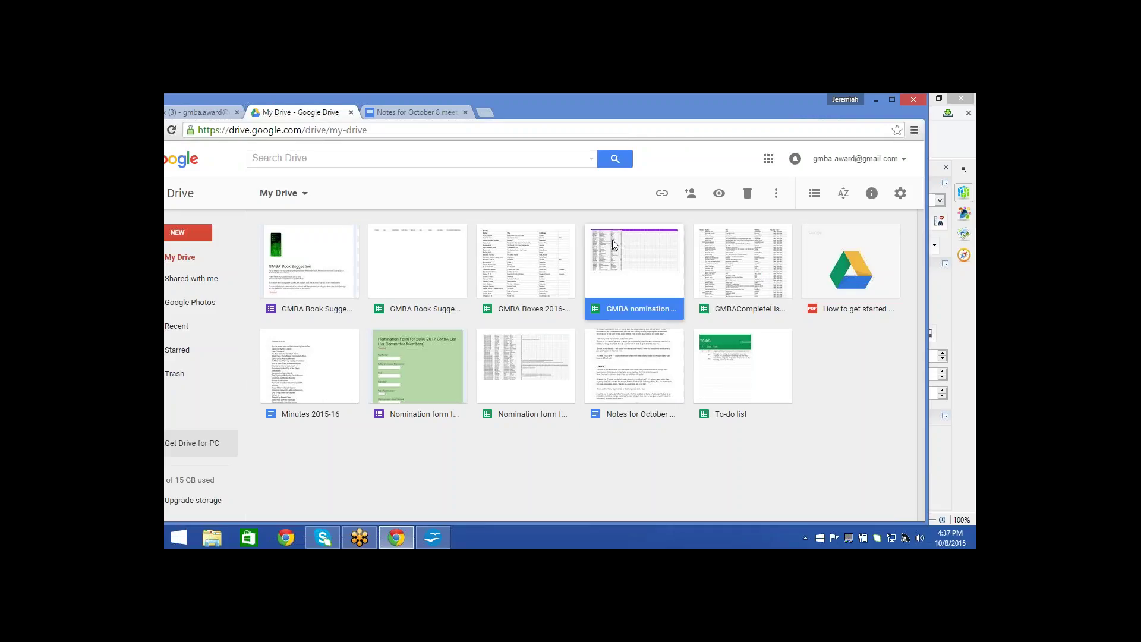
pyautogui.doubleClick(615, 244)
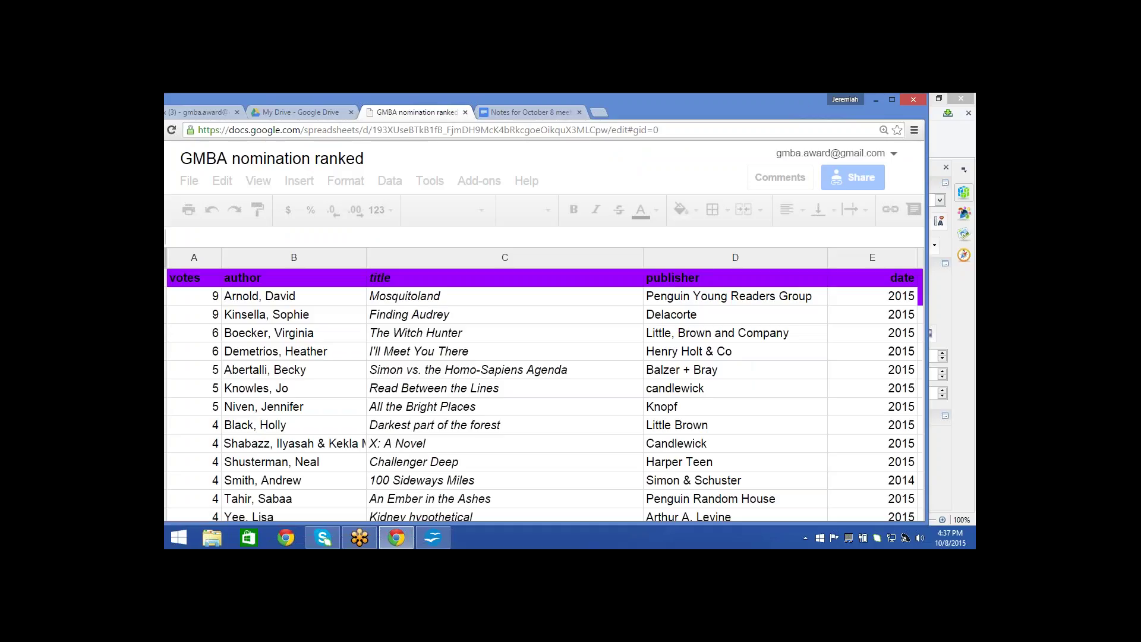
pyautogui.moveTo(761, 103); pyautogui.dragTo(796, 102)
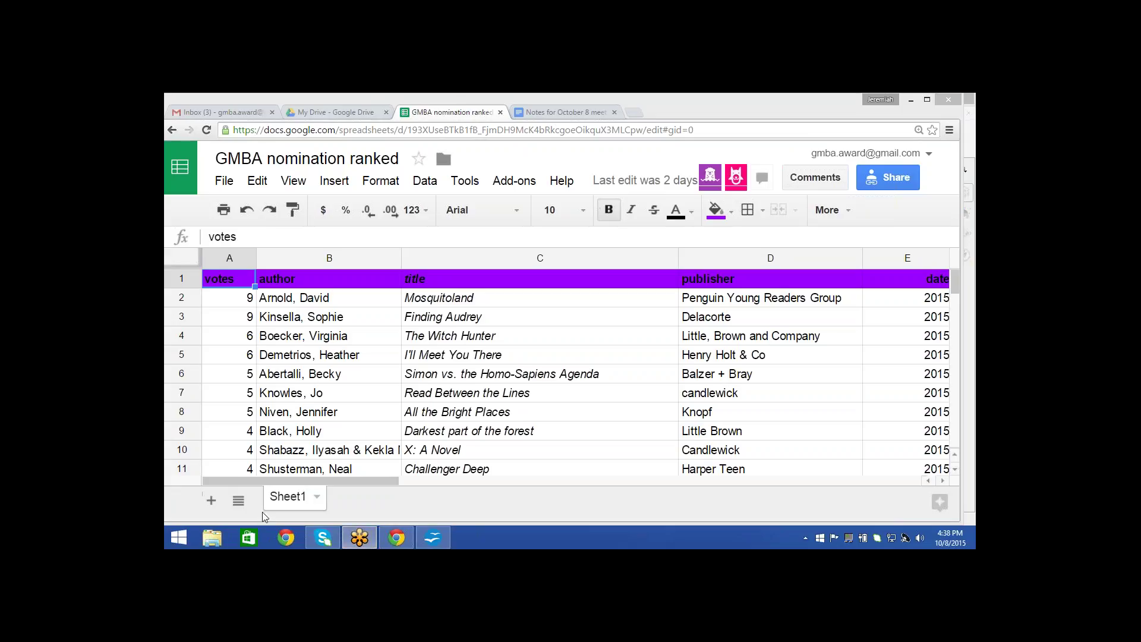
# Switch back to OpenOffice Writer and add "All the Bright Places" below "Every Last Word"
pyautogui.click(435, 534)
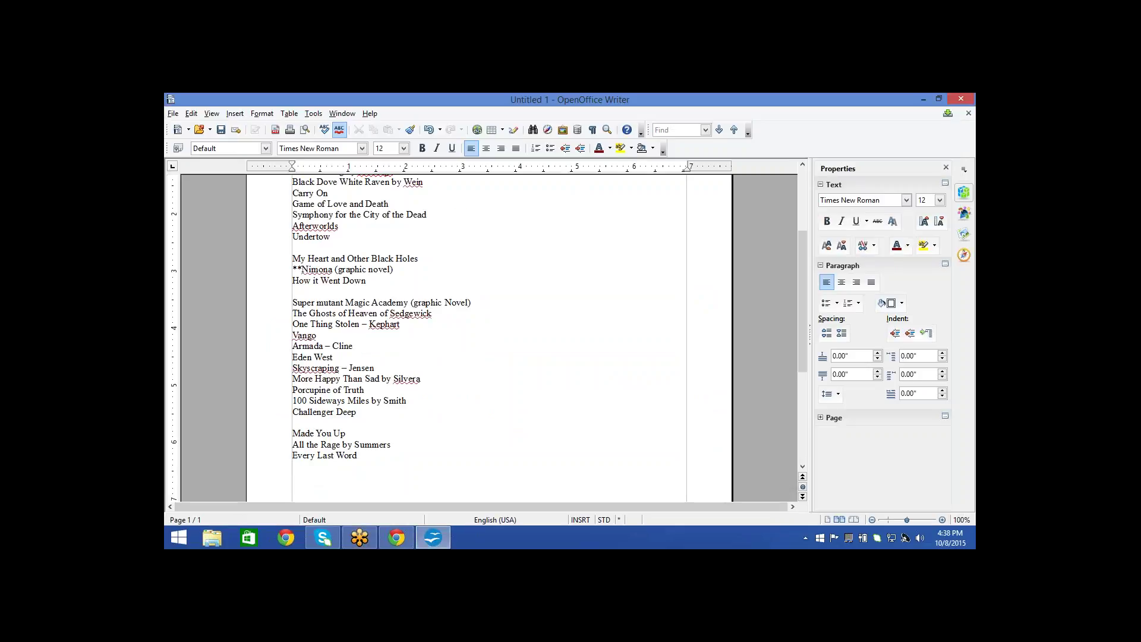
pyautogui.press('Return')
pyautogui.write('All the Bright Places')
pyautogui.press('Return')
pyautogui.press('Return')
pyautogui.press('Return')
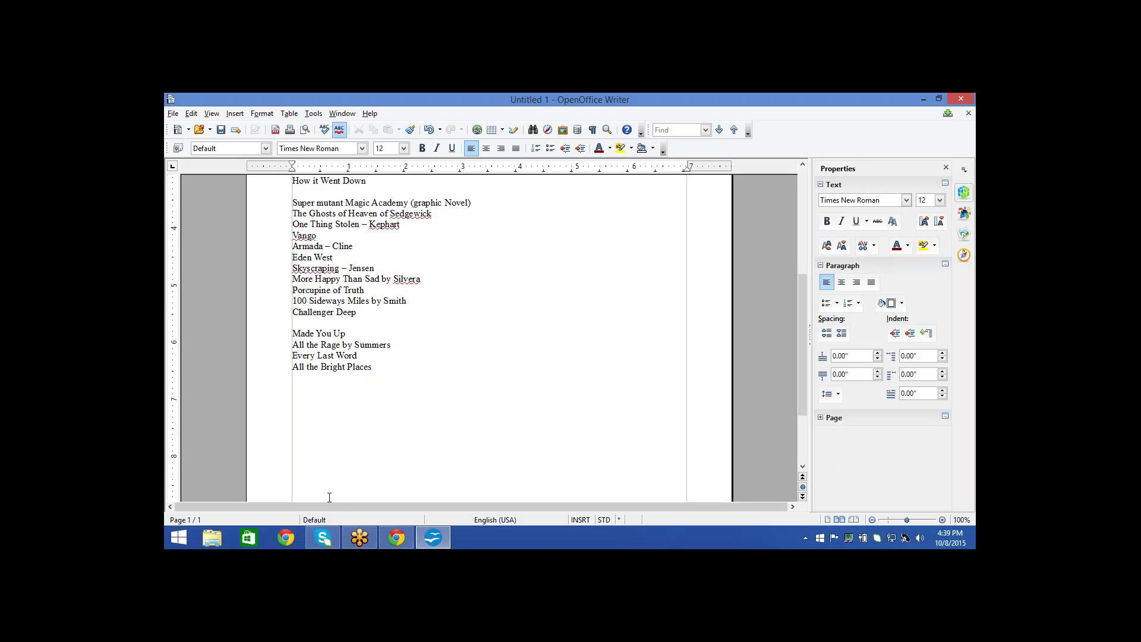
pyautogui.click(357, 534)
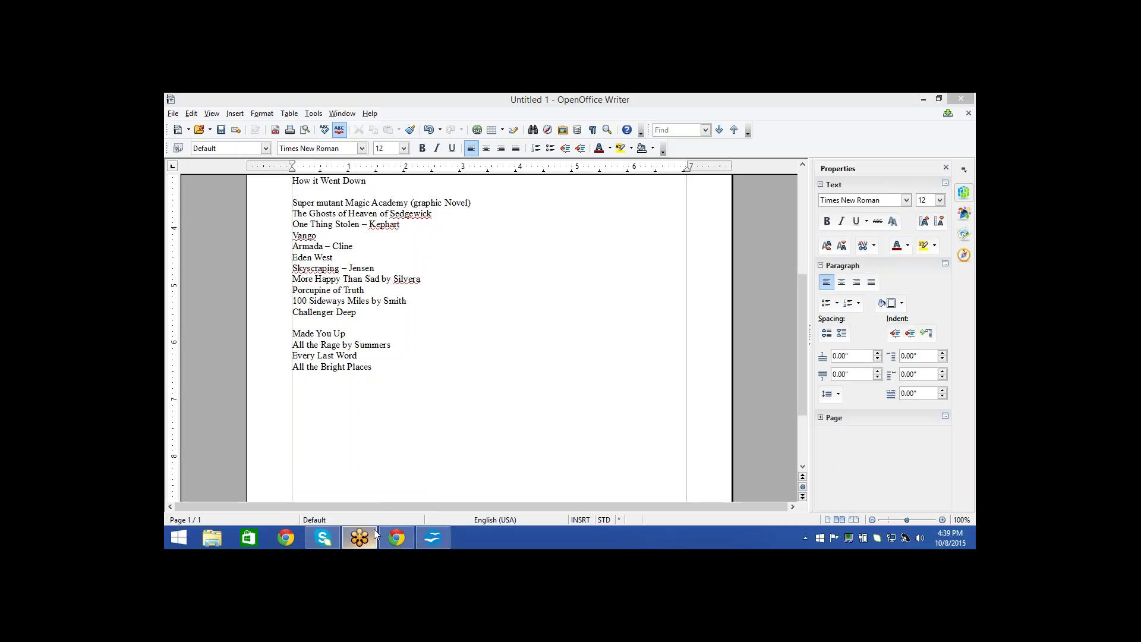
pyautogui.click(393, 536)
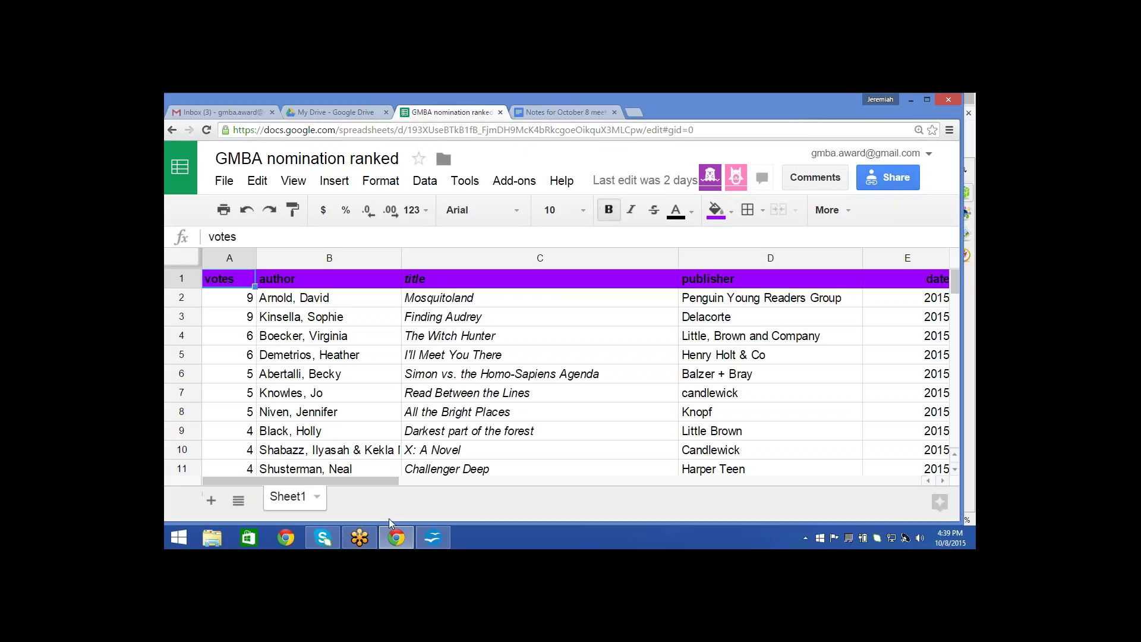
pyautogui.click(435, 541)
pyautogui.click(437, 544)
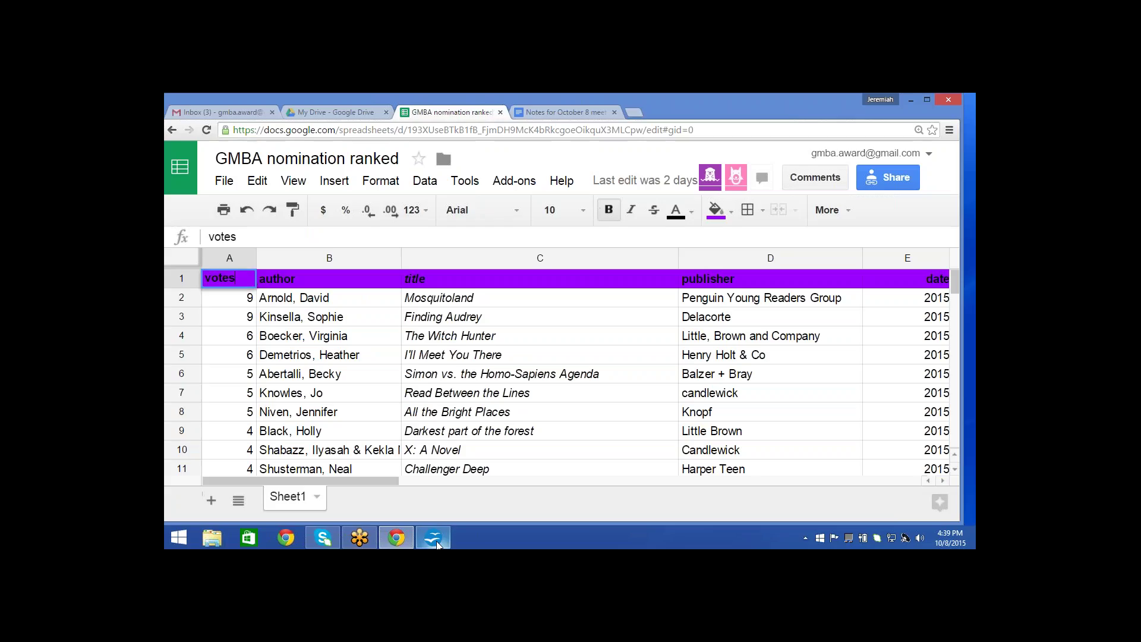
pyautogui.click(437, 544)
# Add "The Walls Around Us", "Kidney Hypothetical" and "Saint Anything" on separate lines below "All the Bright Places"
pyautogui.press('Return')
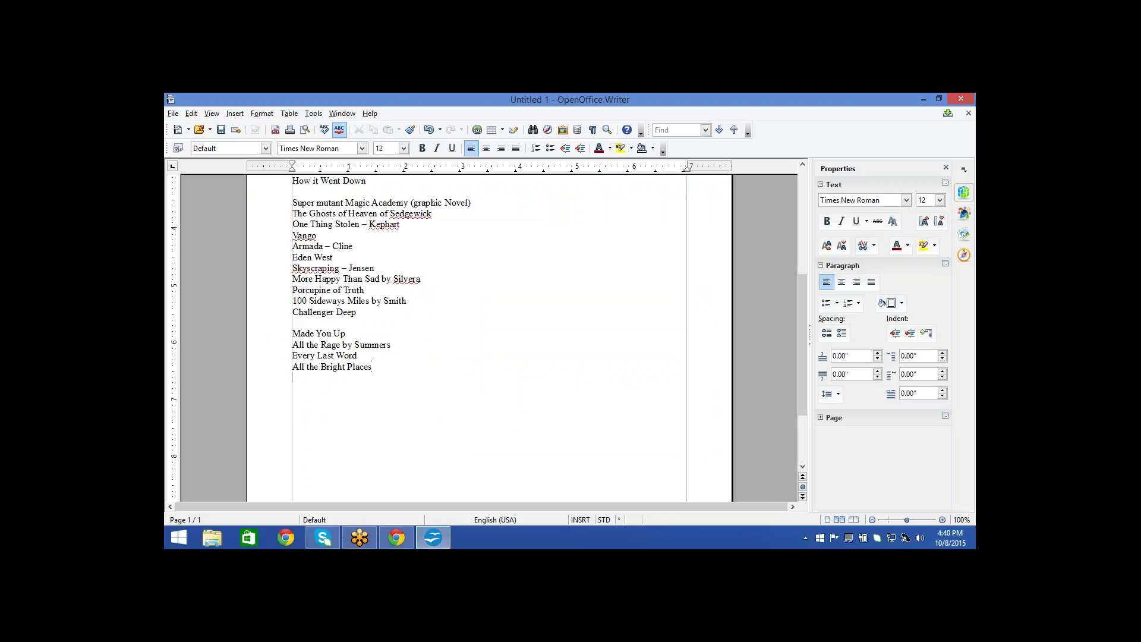
pyautogui.write('The Walls Aroun')
pyautogui.write('d Us')
pyautogui.write('Kidney Hy')
pyautogui.write('pot')
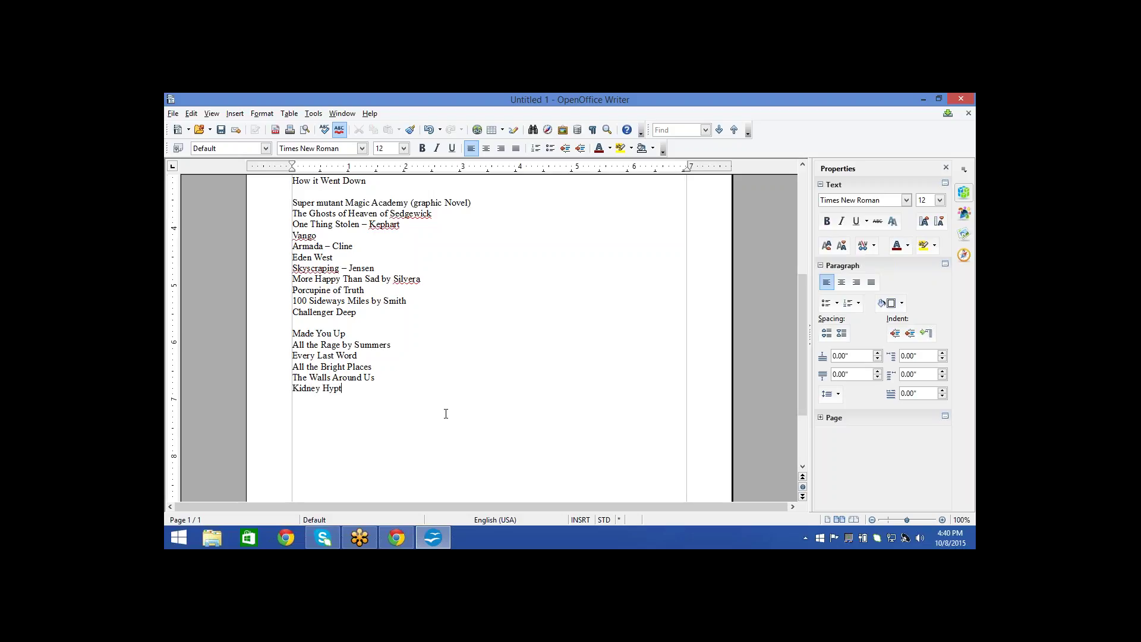
pyautogui.write('hetical')
pyautogui.press('Return')
pyautogui.click(326, 398)
pyautogui.write('Saint Anything')
# Switch to the ranked nominations spreadsheet in Chrome and examine the title column from "All the Bright Places" down to "Afterworlds"
pyautogui.click(397, 538)
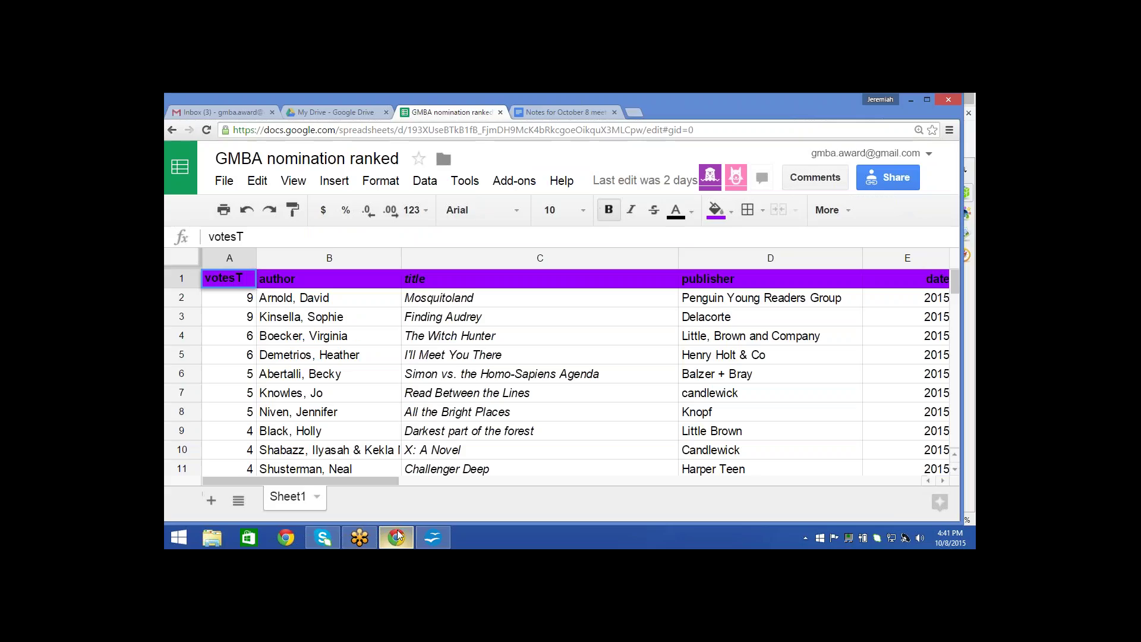
pyautogui.click(570, 418)
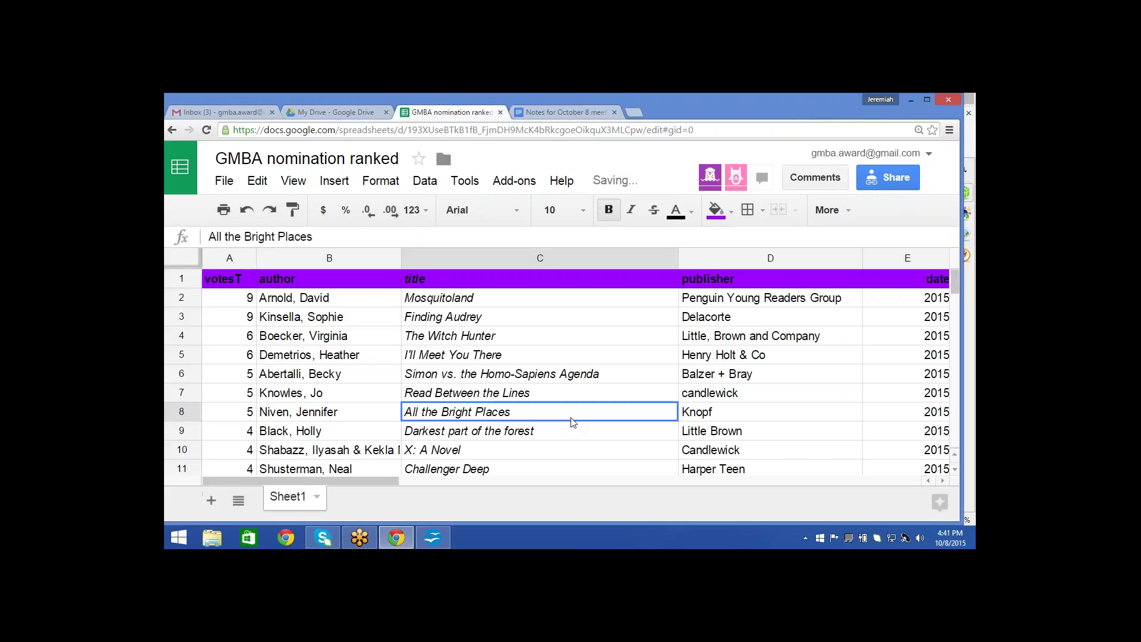
pyautogui.press('Down')
pyautogui.press('Down')
pyautogui.press('Down')
pyautogui.press('Down')
pyautogui.press('Down')
pyautogui.press('Down')
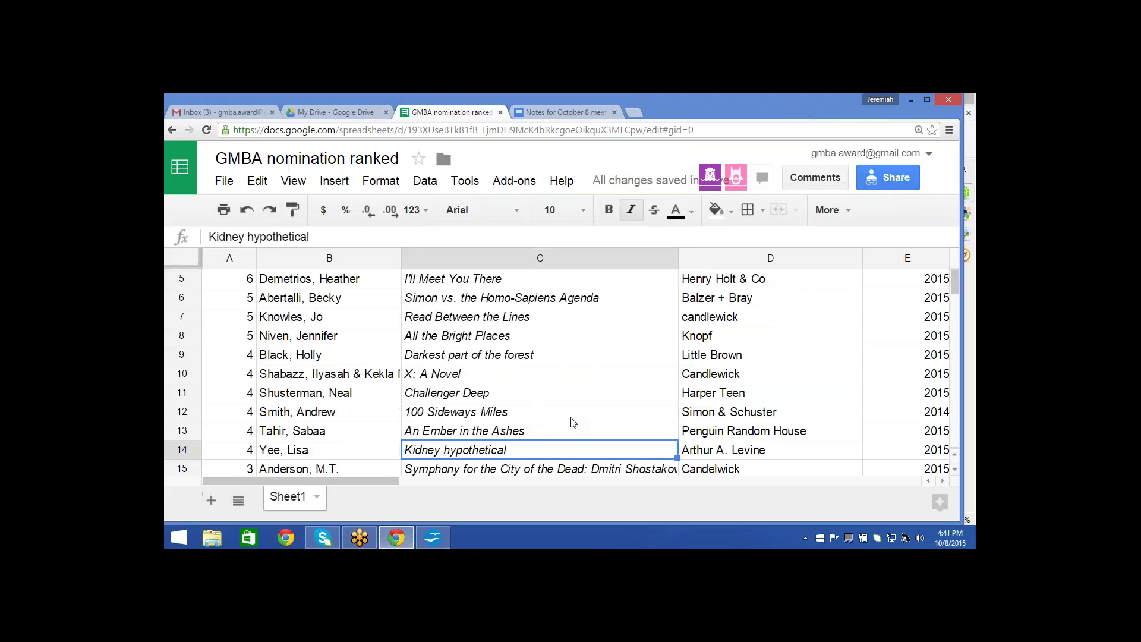
pyautogui.press('Down')
pyautogui.press('Down')
pyautogui.press('Down')
pyautogui.press('Down')
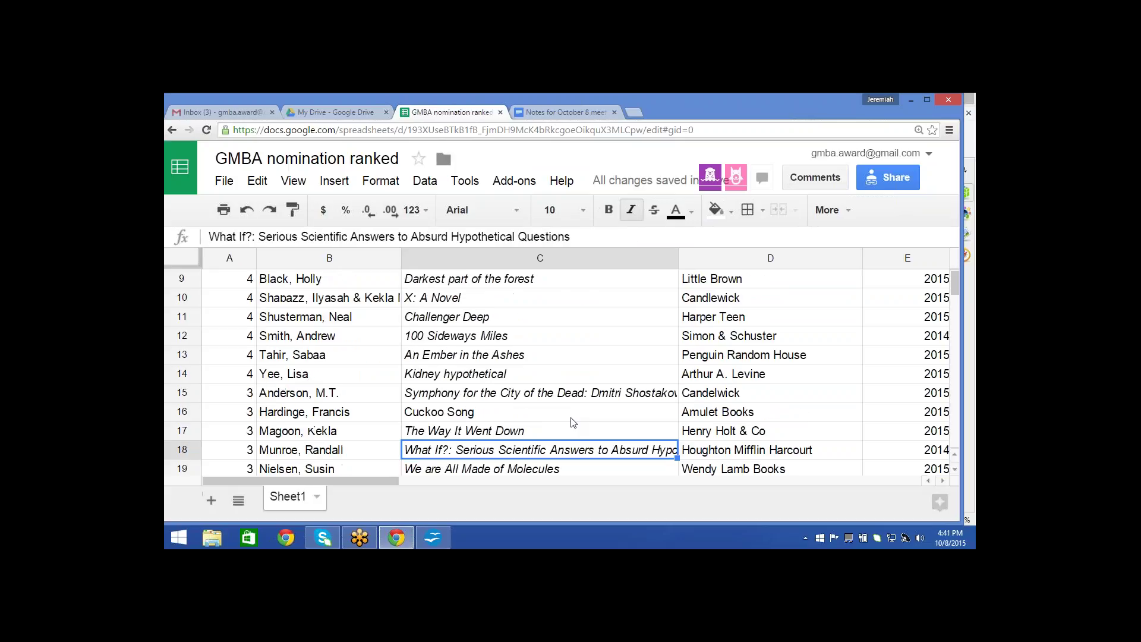
pyautogui.press('Down')
pyautogui.press('Down')
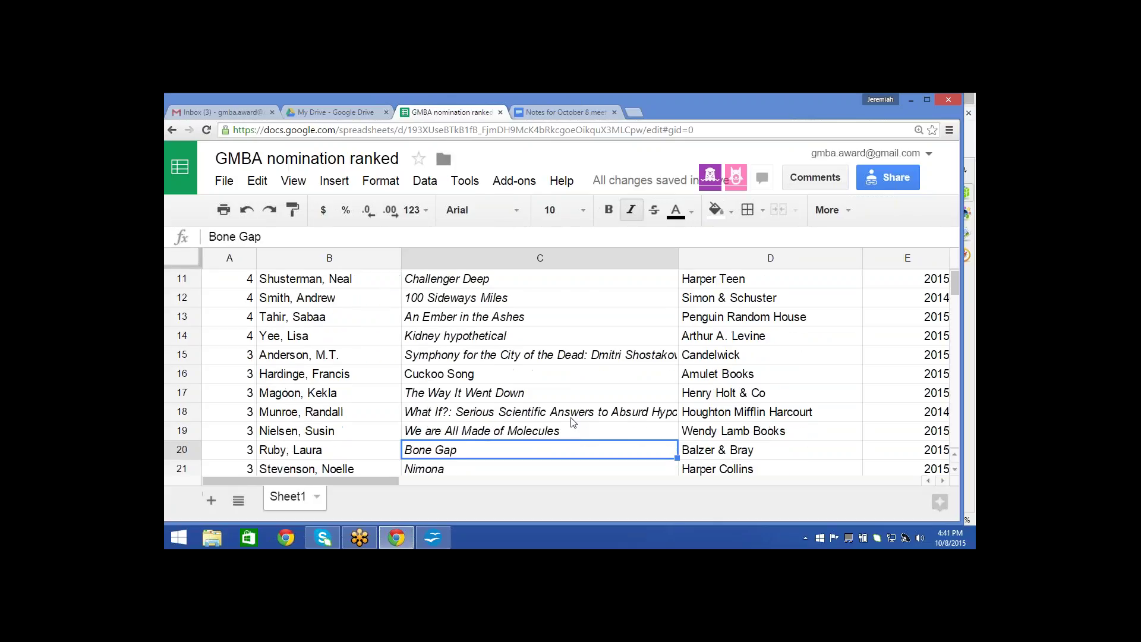
pyautogui.press('Down')
pyautogui.press('Down')
pyautogui.press('Down')
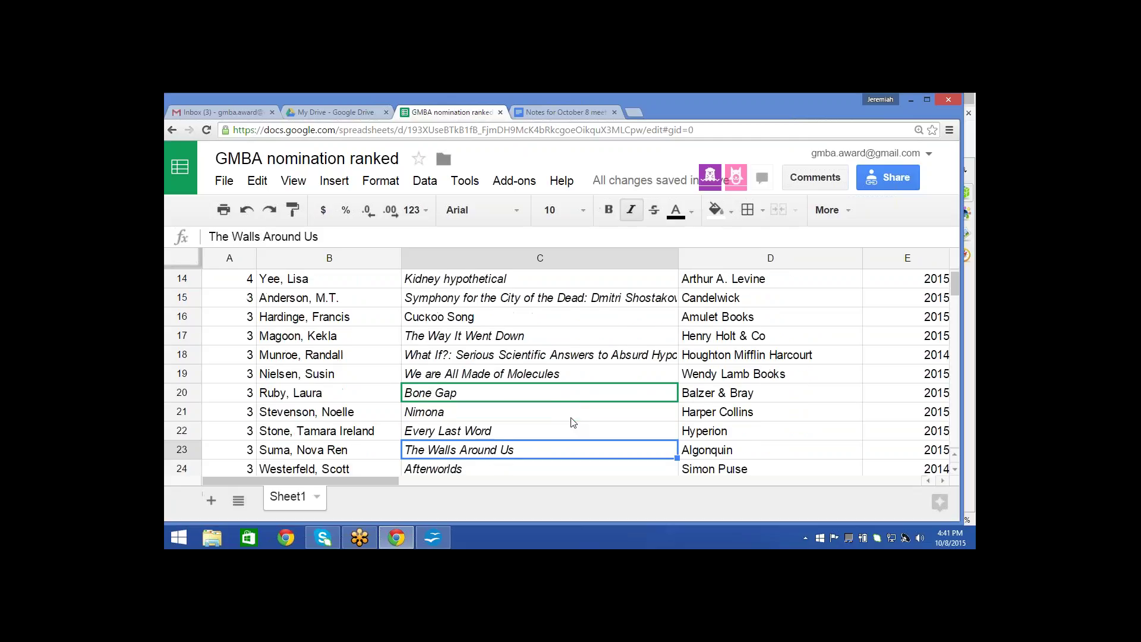
pyautogui.press('Down')
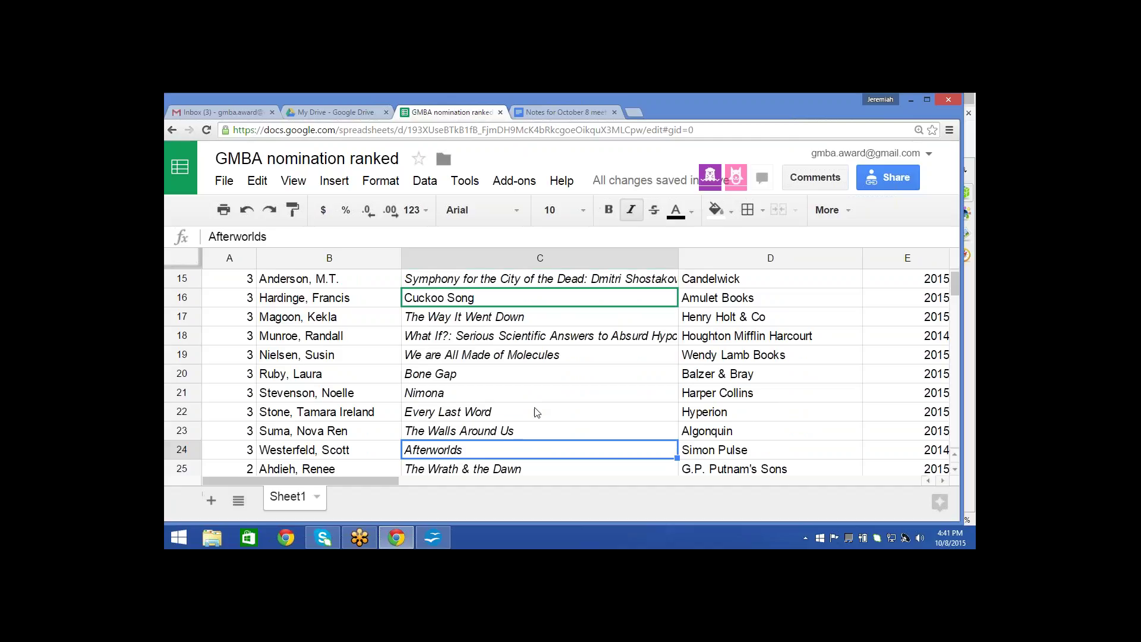
# Switch back to OpenOffice Writer and add "Denton Little's Death Date by Rubin" after a blank line below "Saint Anything"
pyautogui.click(429, 536)
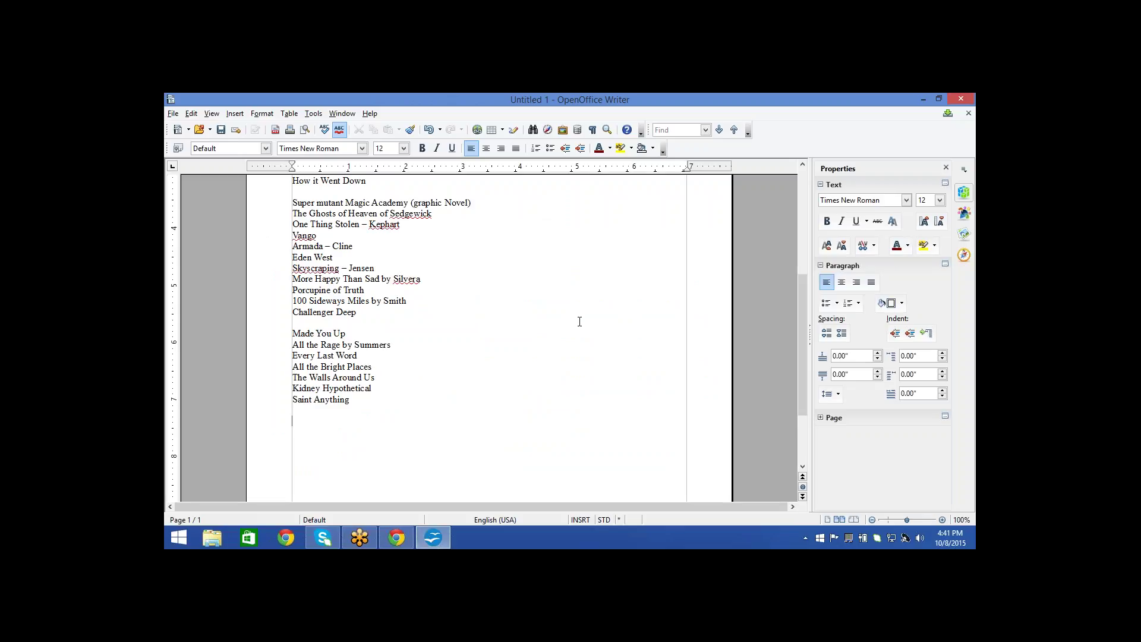
pyautogui.write("Denton Little 's Death Dayte")
pyautogui.write('by Rubin')
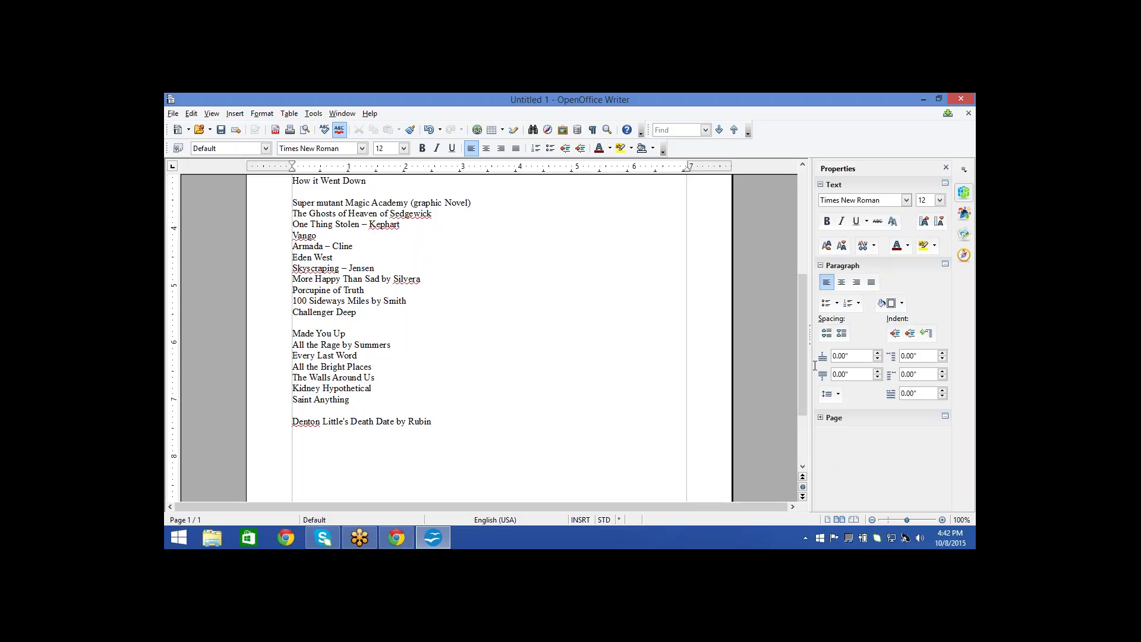
# Mark the "Cuckoo Song by Hardinge" entry with two asterisks in front of the title
pyautogui.moveTo(801, 358); pyautogui.dragTo(801, 294)
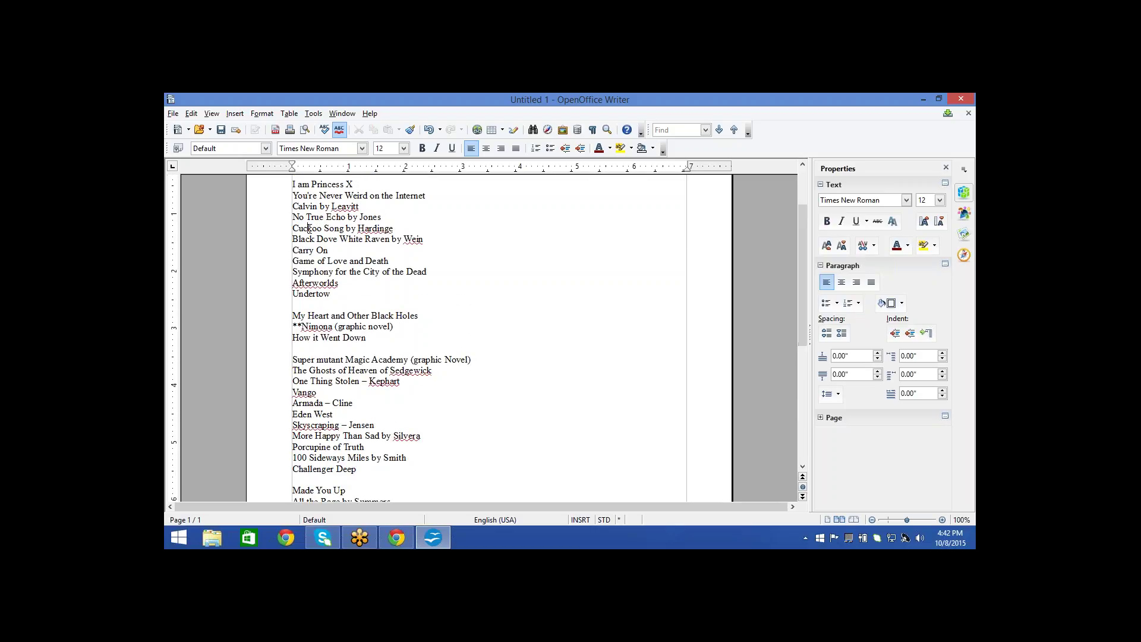
pyautogui.click(294, 227)
pyautogui.write('**')
# In a new Chrome tab, search the web for "cuckoo song book" and examine the Walmart product page for Cuckoo Song
pyautogui.click(396, 538)
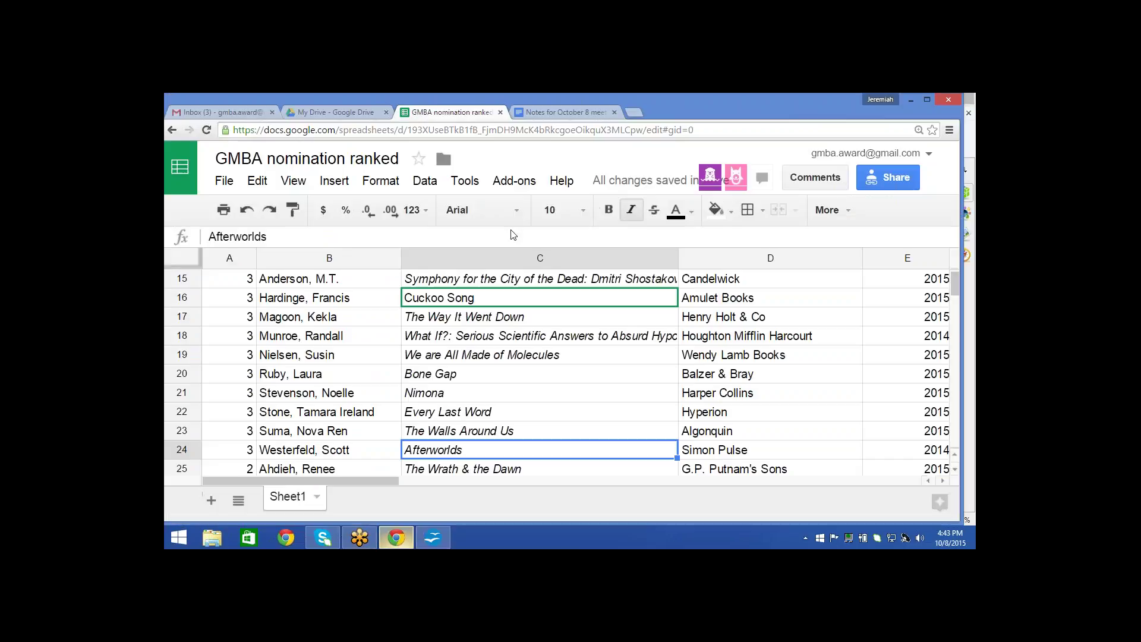
pyautogui.click(632, 112)
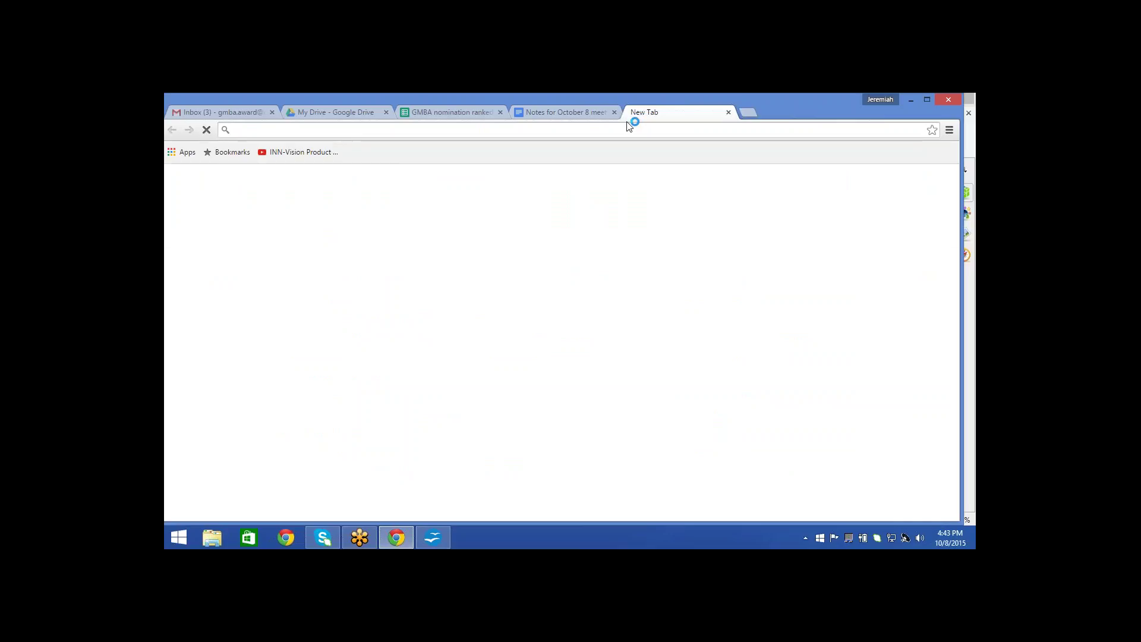
pyautogui.write('cuckoo son')
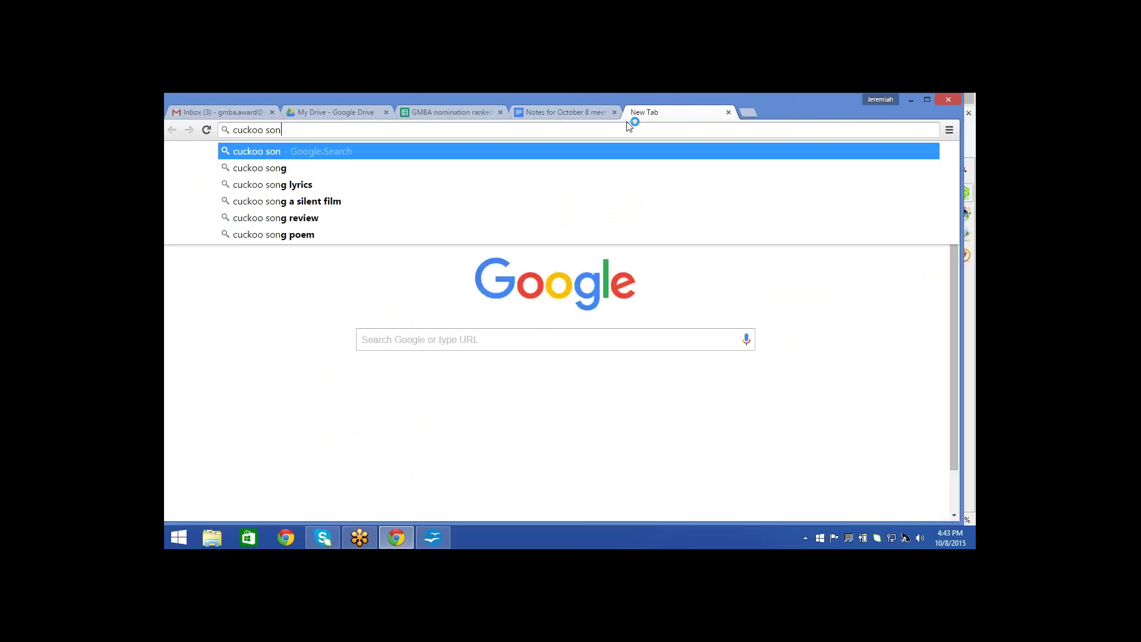
pyautogui.write('g book')
pyautogui.press('Return')
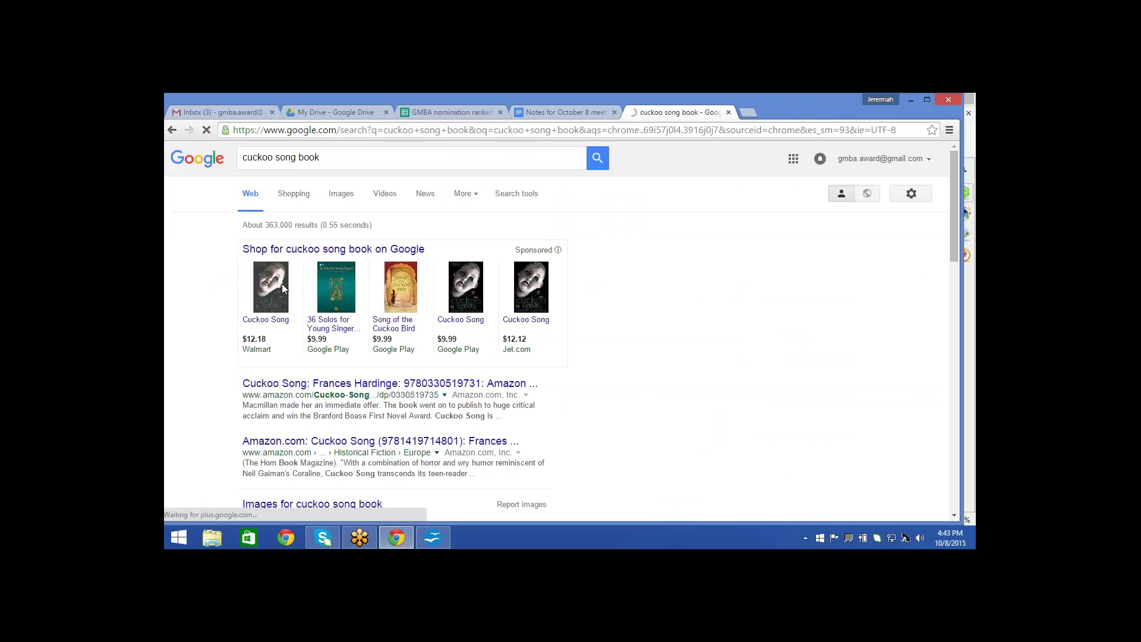
pyautogui.click(282, 285)
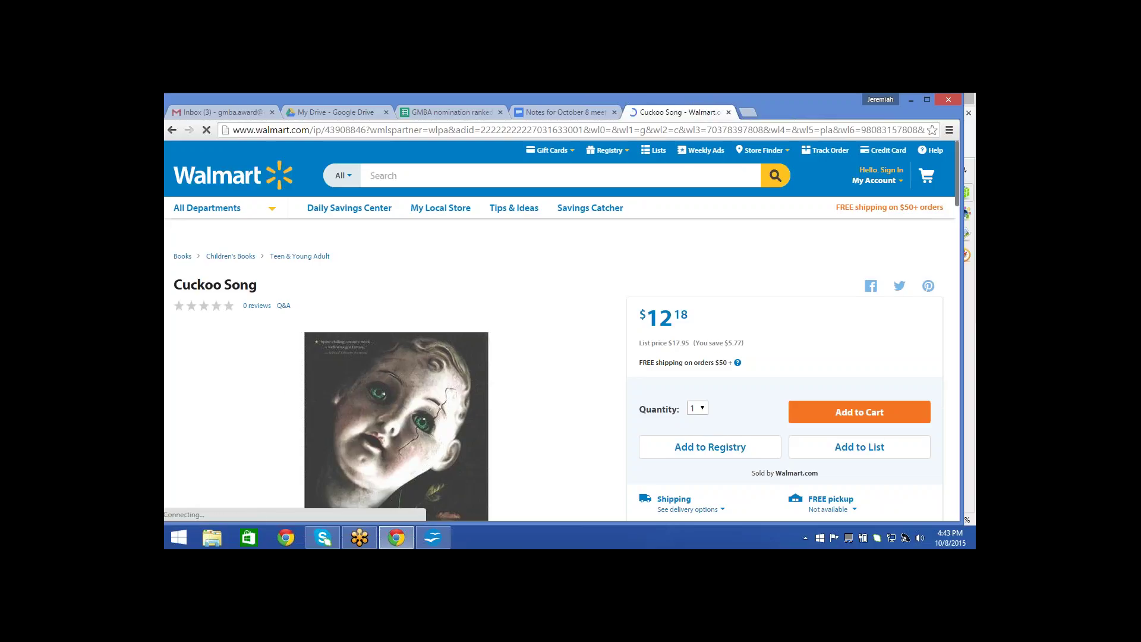
pyautogui.scroll(-3, 561, 330)
pyautogui.scroll(-1, 560, 330)
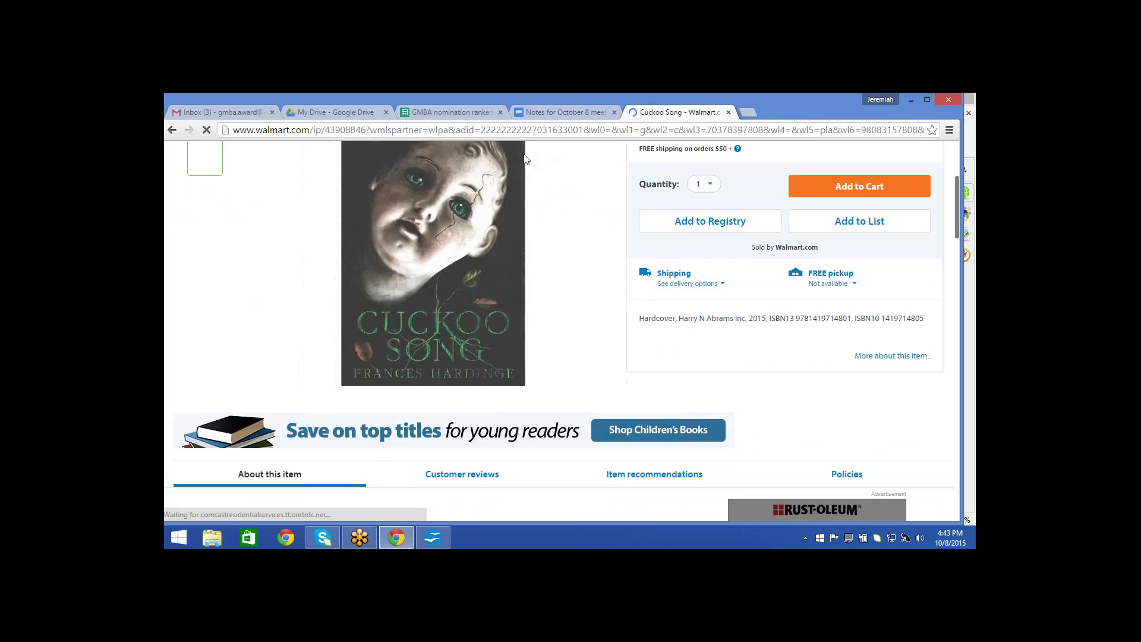
# Switch back to OpenOffice Writer and add "Station Eleven" at the end of the list, below "Denton Little's Death Date by Rubin"
pyautogui.click(437, 542)
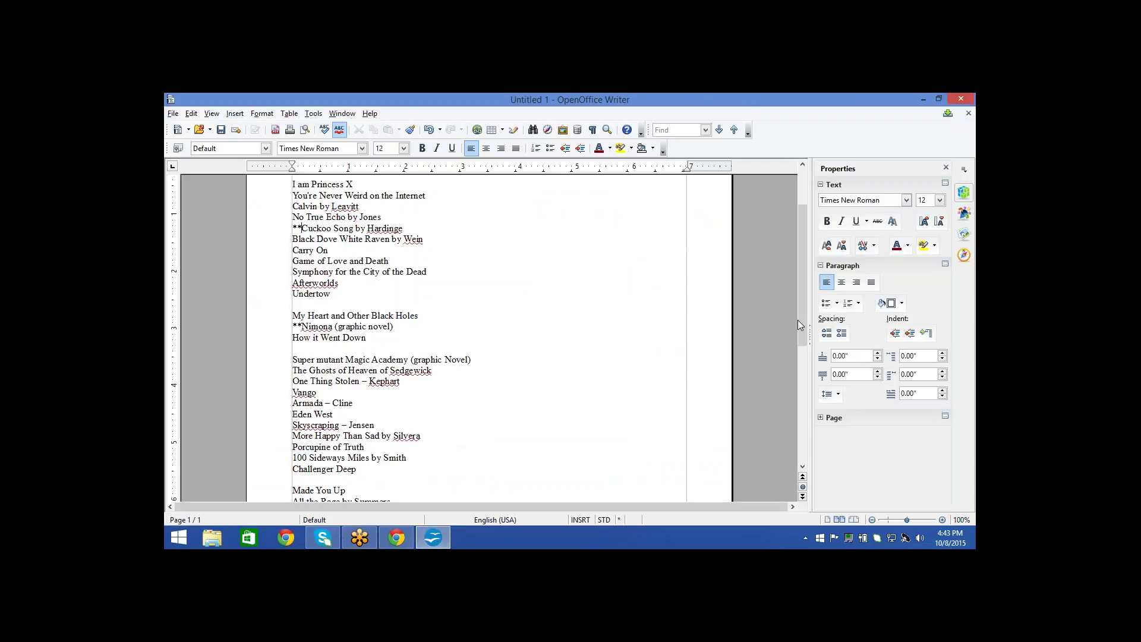
pyautogui.moveTo(801, 321); pyautogui.dragTo(788, 405)
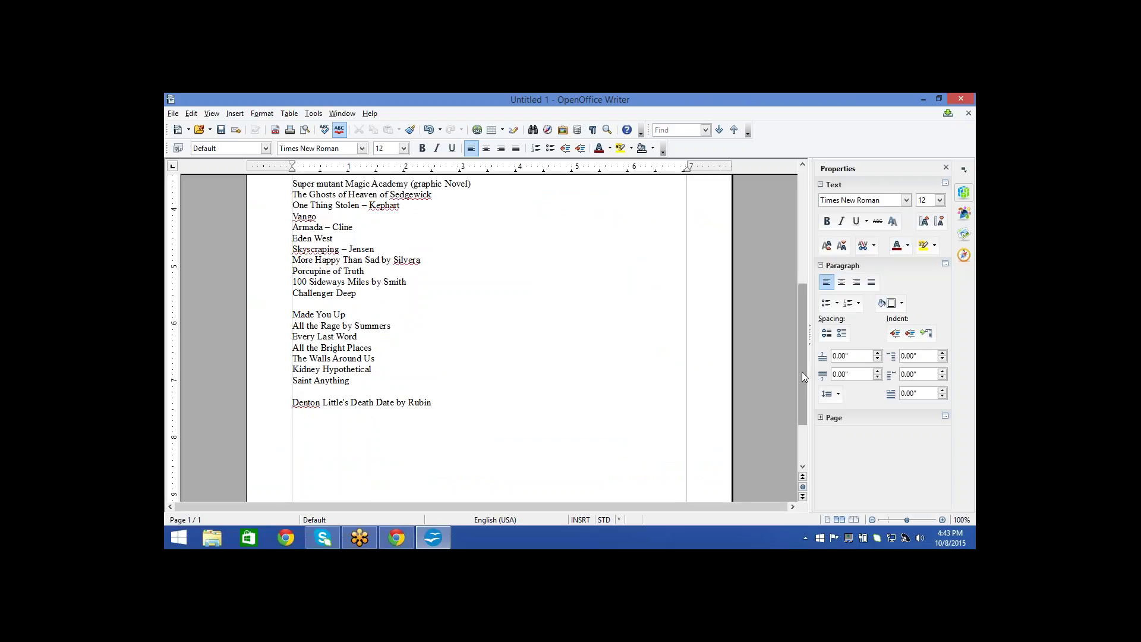
pyautogui.moveTo(801, 371); pyautogui.dragTo(791, 289)
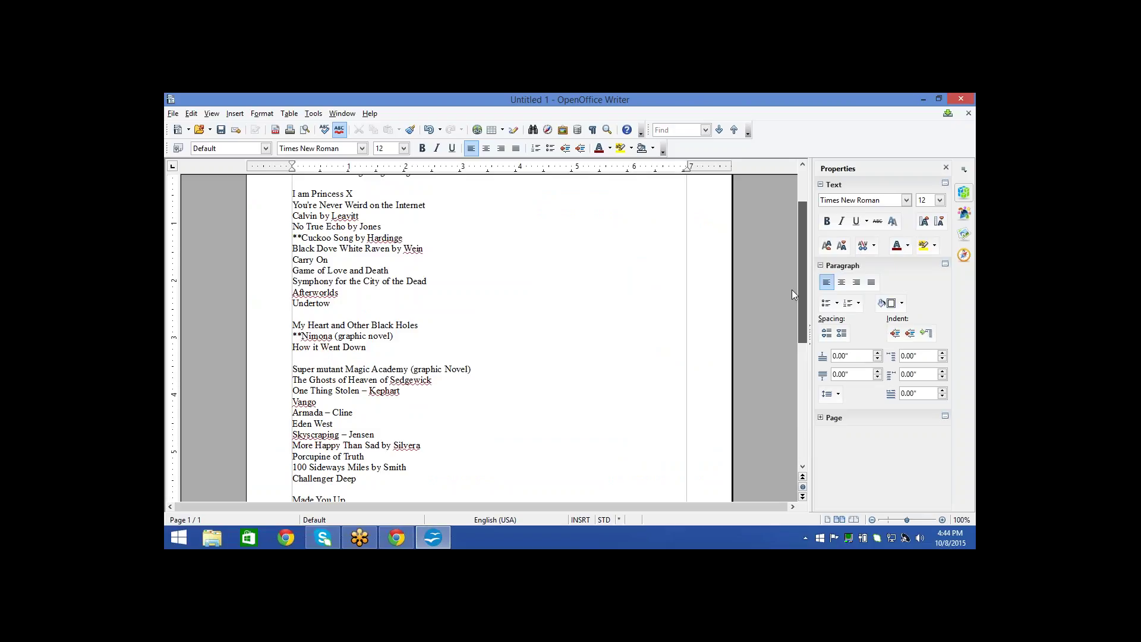
pyautogui.moveTo(791, 294); pyautogui.dragTo(792, 309)
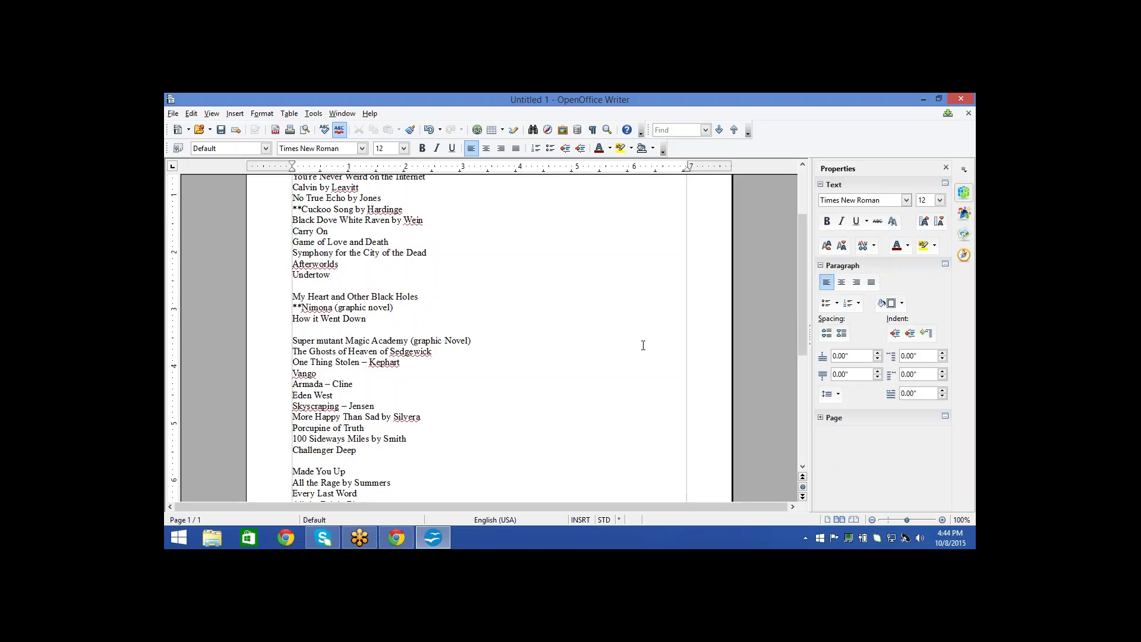
pyautogui.click(300, 362)
pyautogui.moveTo(803, 306); pyautogui.dragTo(783, 409)
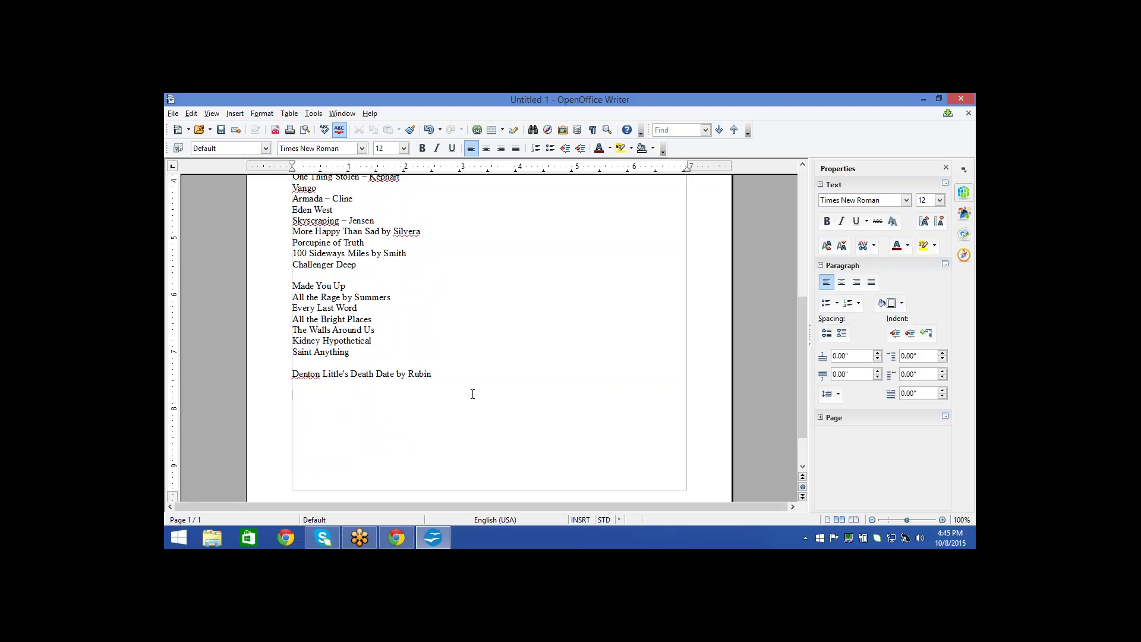
pyautogui.write('Station Eleven')
# Check the "Bone Gap" entry in Chrome's GMBA nominations spreadsheet, and add "Bone Gap" below "Station Eleven" in the OpenOffice Writer list
pyautogui.click(398, 529)
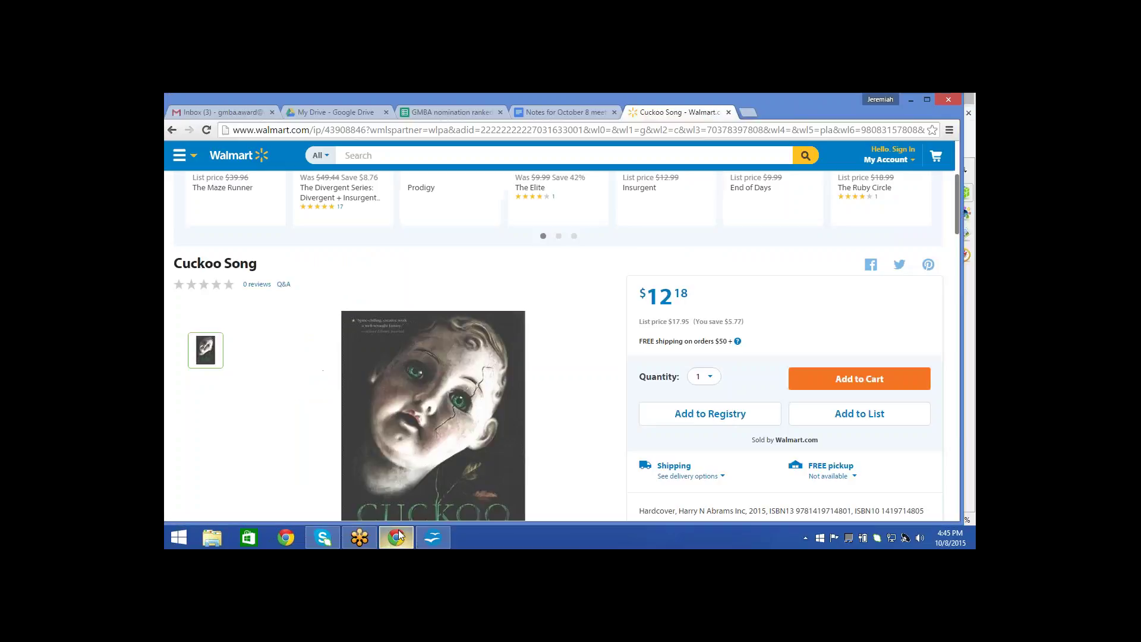
pyautogui.click(441, 109)
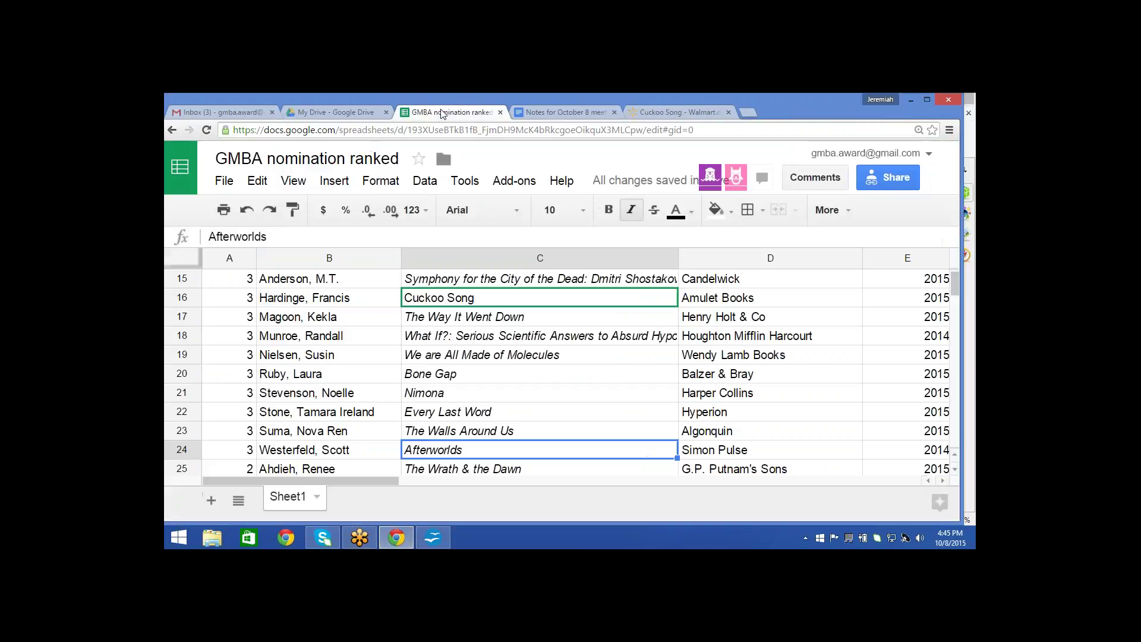
pyautogui.doubleClick(459, 376)
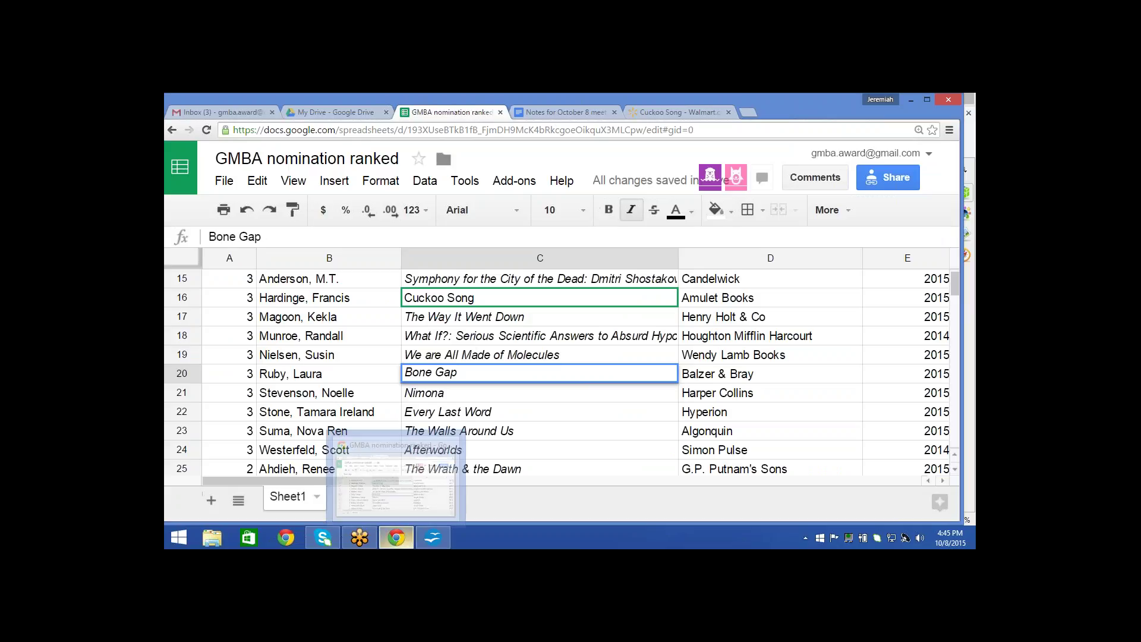
pyautogui.click(443, 536)
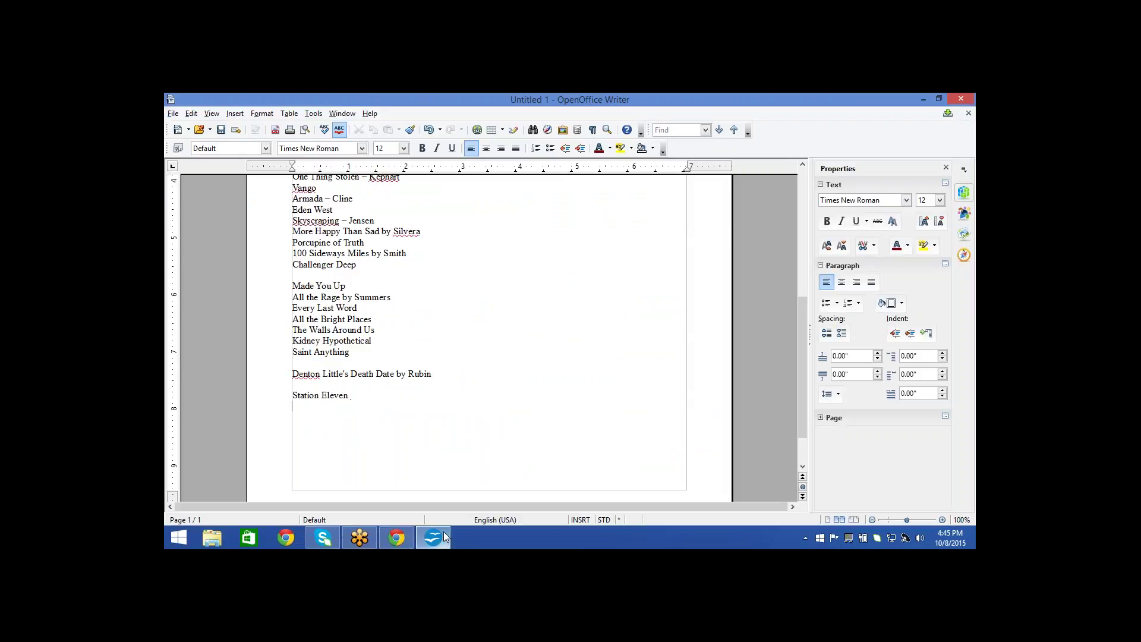
pyautogui.write('Bone Gap')
pyautogui.press('Return')
# Mark the "Game of Love and Death" entry with two asterisks in front of the title
pyautogui.keyDown('shift'); pyautogui.click(735, 380); pyautogui.keyUp('shift')
pyautogui.moveTo(802, 362); pyautogui.dragTo(794, 268)
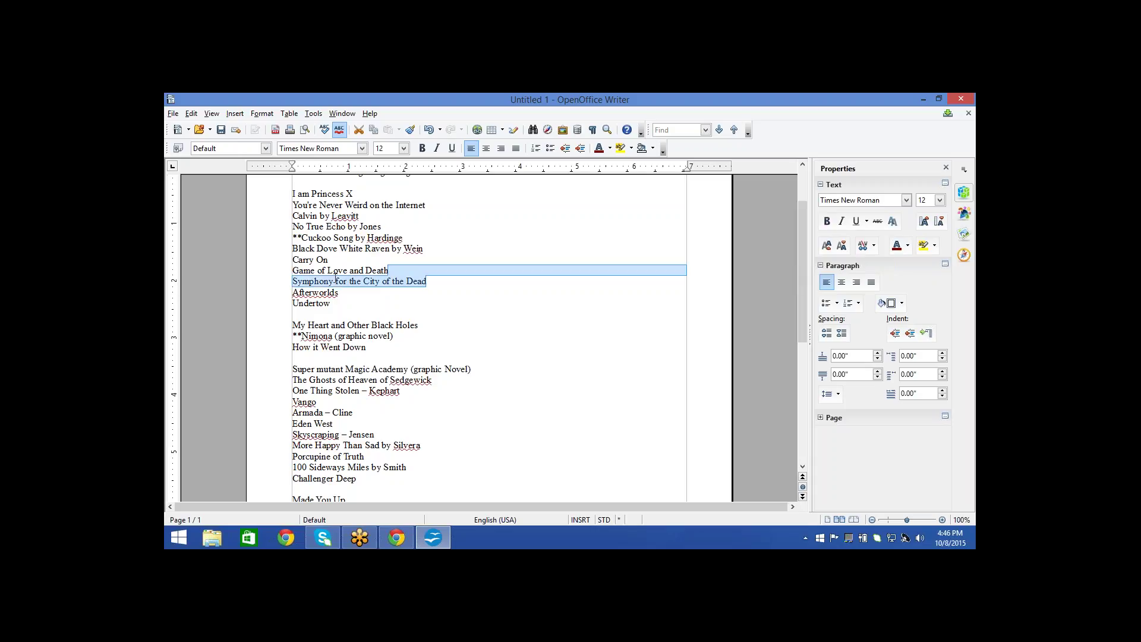
pyautogui.click(295, 273)
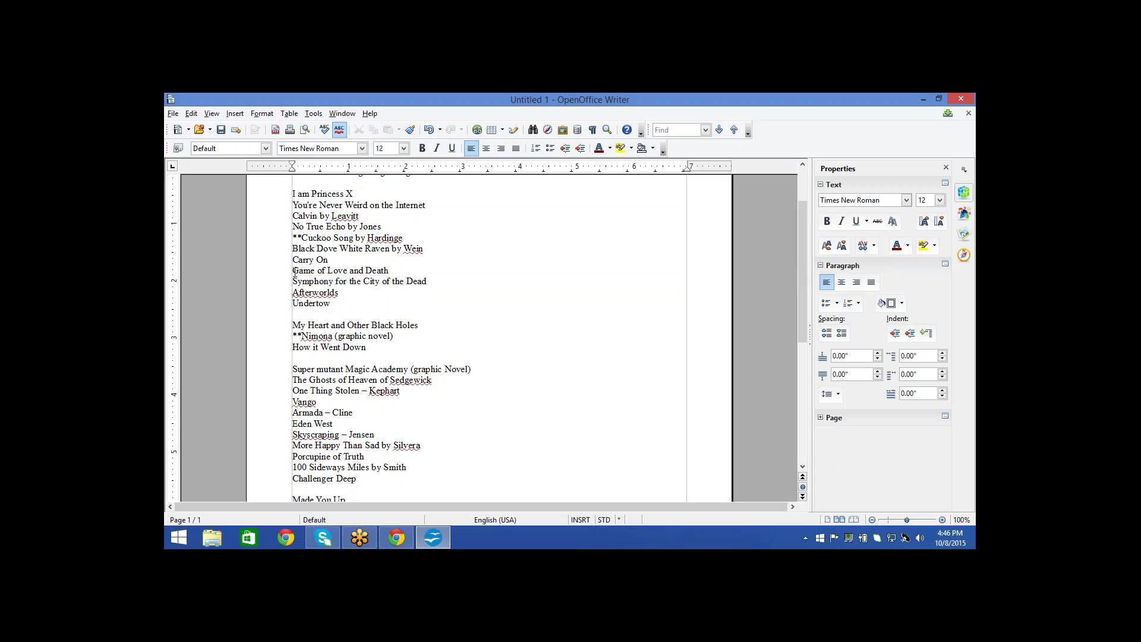
pyautogui.write('**')
pyautogui.moveTo(801, 254); pyautogui.dragTo(795, 394)
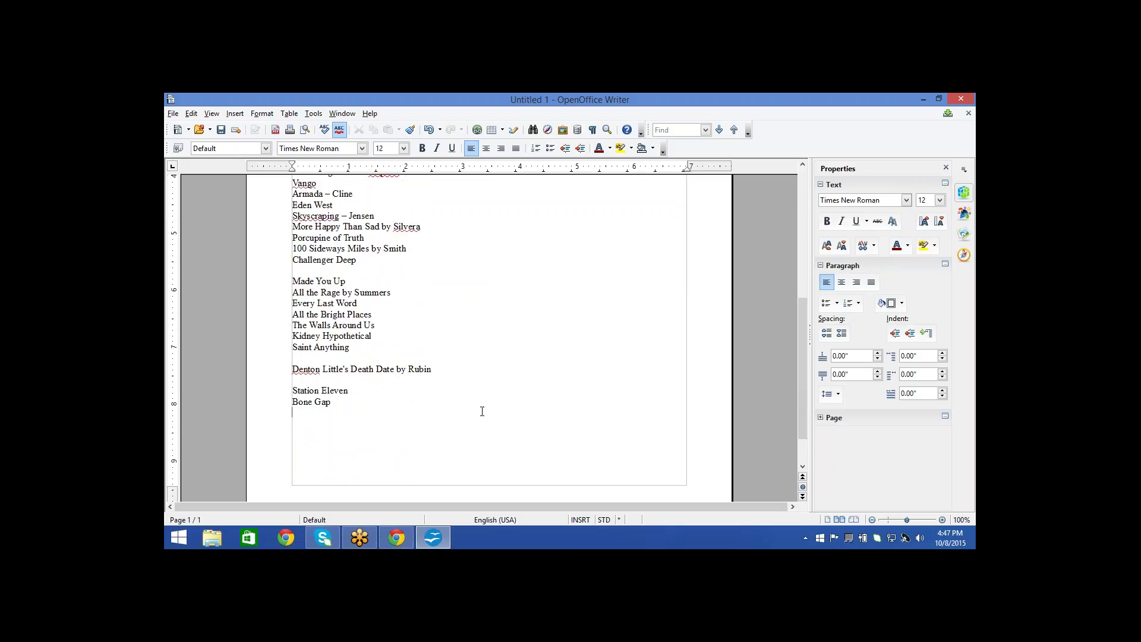
pyautogui.press('Return')
pyautogui.write('Audactity')
pyautogui.press('BackSpace')
pyautogui.press('BackSpace')
pyautogui.press('BackSpace')
pyautogui.press('BackSpace')
pyautogui.press('BackSpace')
pyautogui.press('BackSpace')
pyautogui.press('BackSpace')
pyautogui.press('BackSpace')
pyautogui.click(422, 425)
pyautogui.write('Audacity?')
pyautogui.press('BackSpace')
pyautogui.press('BackSpace')
pyautogui.press('BackSpace')
pyautogui.press('BackSpace')
pyautogui.press('BackSpace')
pyautogui.press('BackSpace')
pyautogui.press('BackSpace')
pyautogui.press('BackSpace')
pyautogui.press('BackSpace')
pyautogui.press('BackSpace')
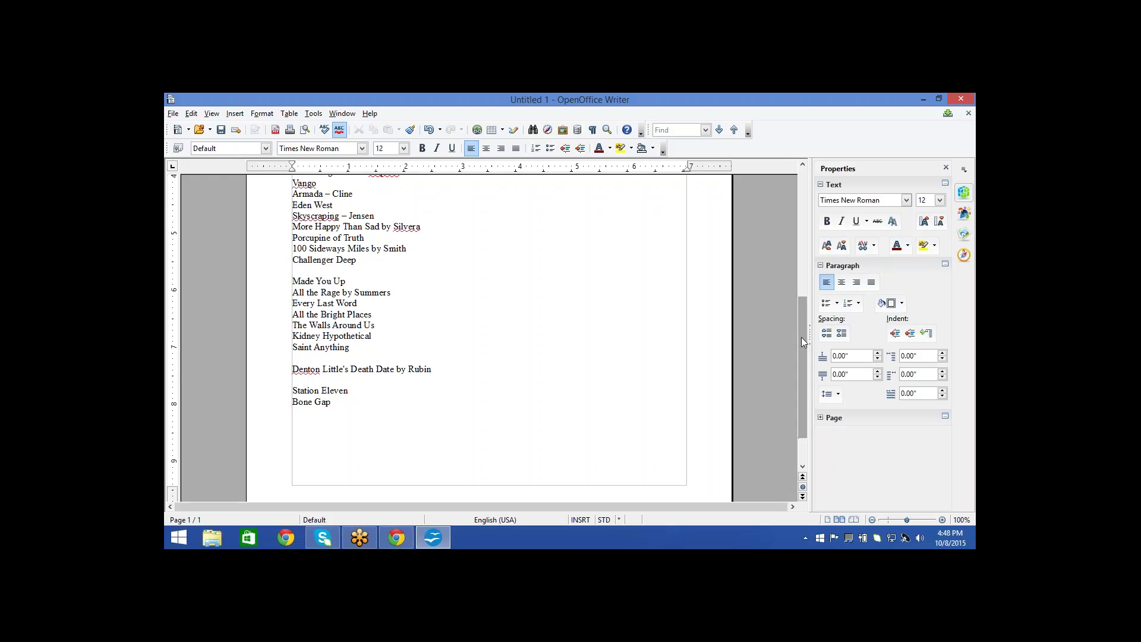
# Add "Like Water on Stone by Walrath", "Through The Woods" and "What If?" on separate lines below "Bone Gap"
pyautogui.write('Like Water on Stone')
pyautogui.write('by Walrath')
pyautogui.write('Throug')
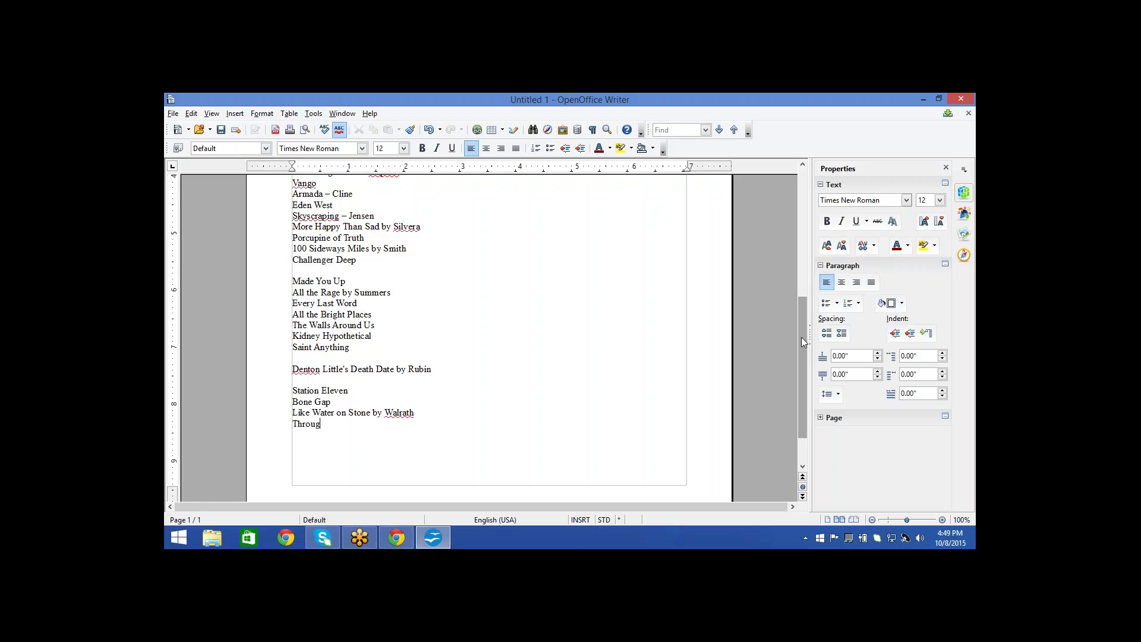
pyautogui.write('h The Woods')
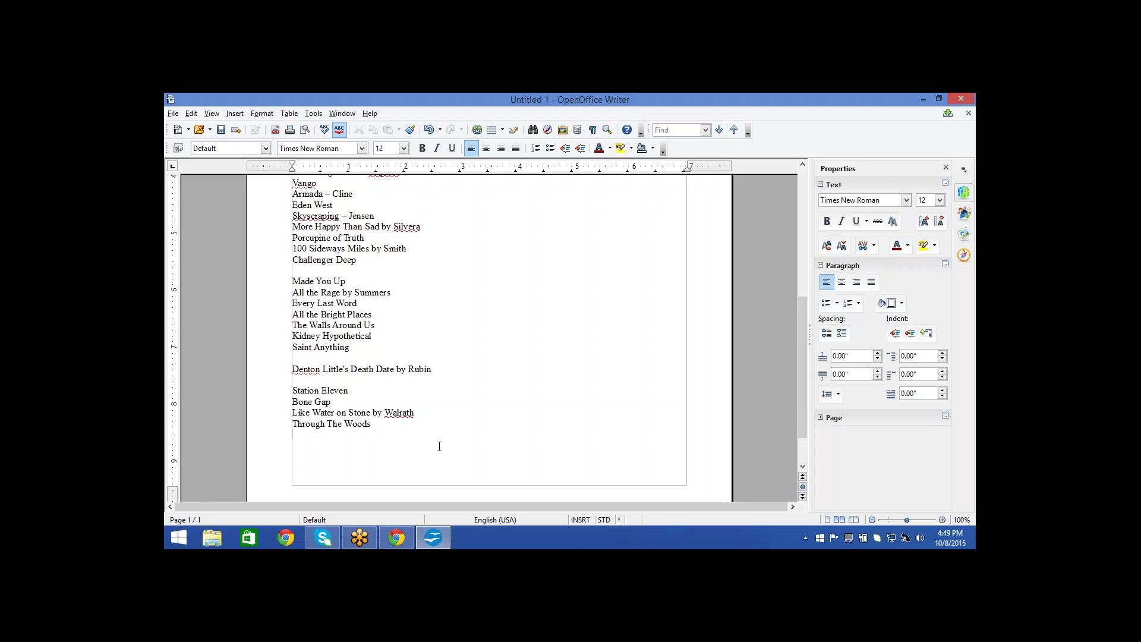
pyautogui.press('Return')
pyautogui.write('What If')
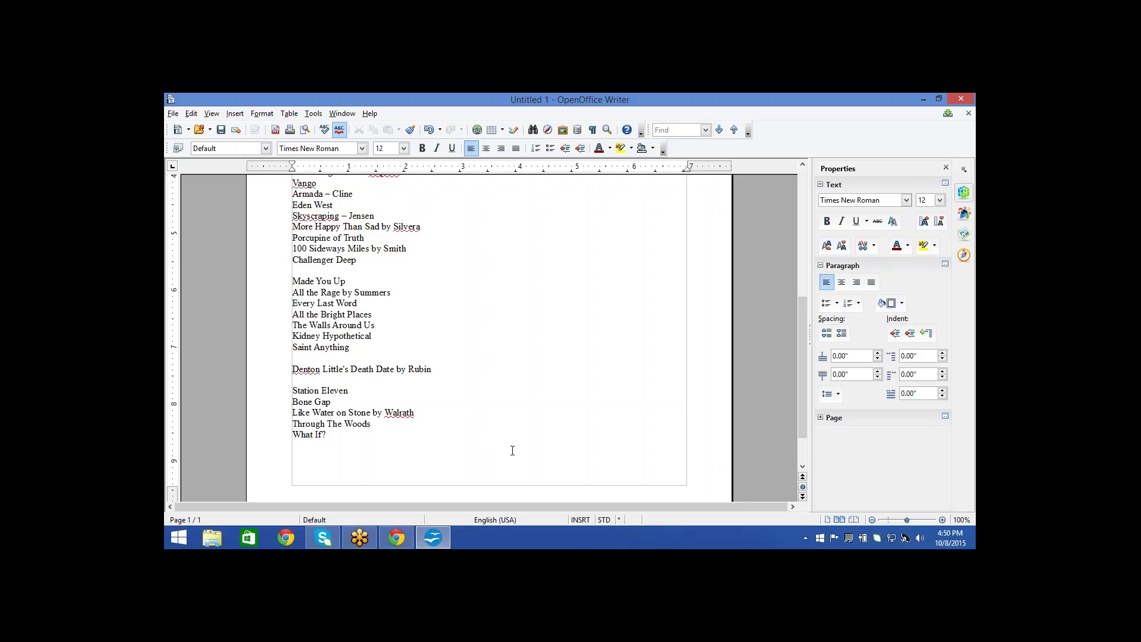
pyautogui.press('Return')
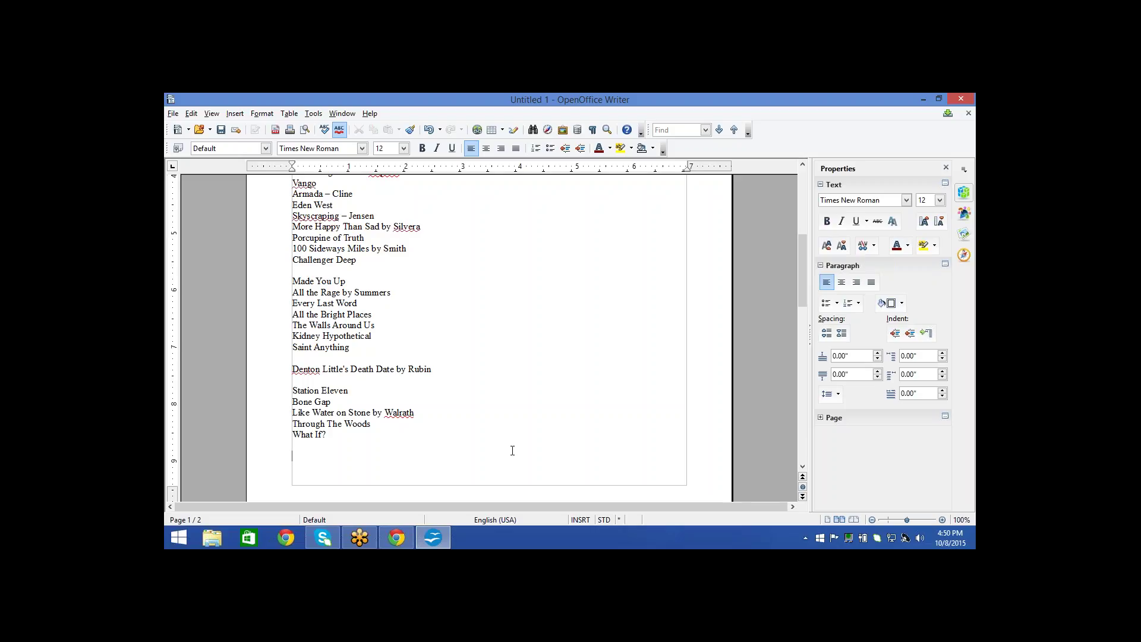
# Add "Wrath of Dawn by Ahdieh" after a blank line below "What If?"
pyautogui.write('Wrath of S')
pyautogui.press('BackSpace')
pyautogui.write('Dawn')
pyautogui.write('b')
pyautogui.press('BackSpace')
pyautogui.write('by Ahdieh')
# Review the list from the top and replace "Sad" with "Not" in the "More Happy Than" entry by Silvera
pyautogui.moveTo(799, 299); pyautogui.dragTo(802, 251)
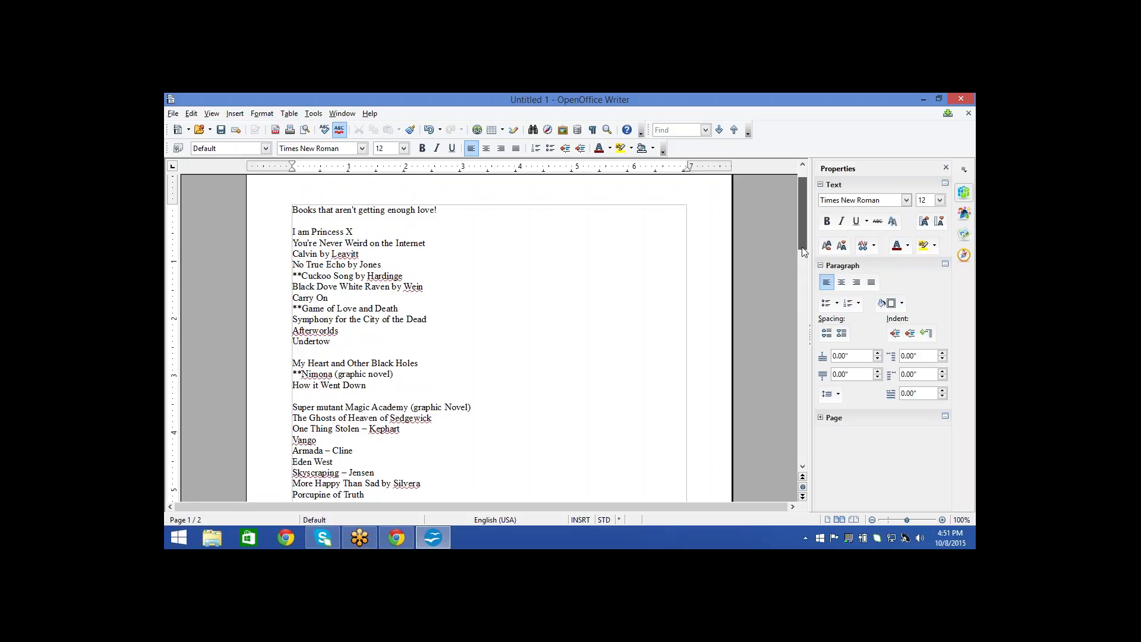
pyautogui.moveTo(804, 252); pyautogui.dragTo(804, 253)
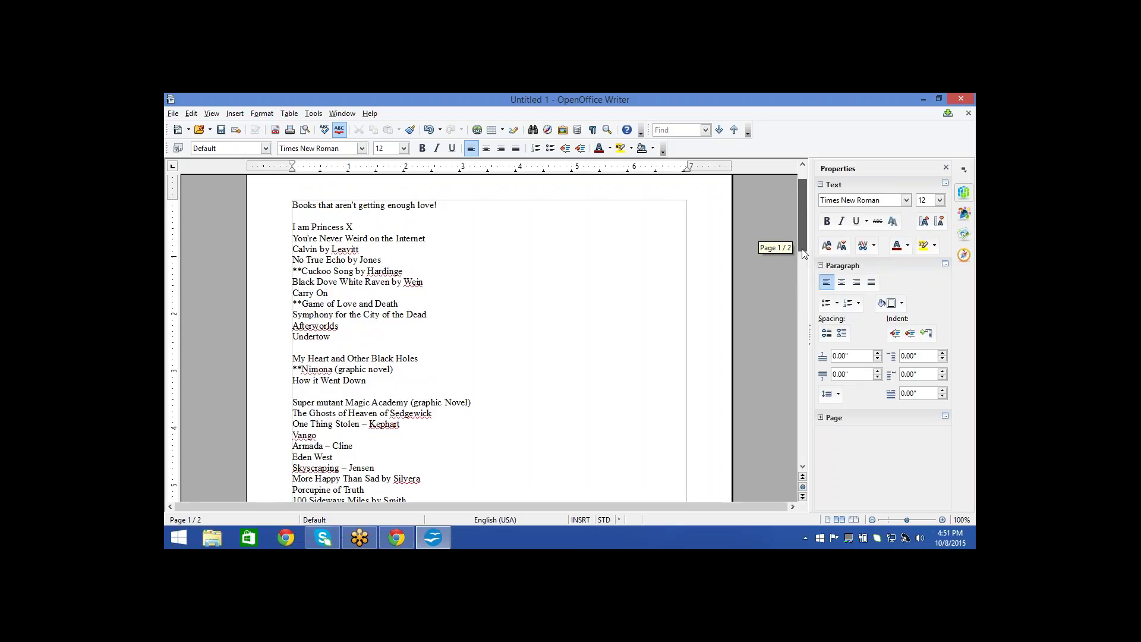
pyautogui.moveTo(802, 252); pyautogui.dragTo(802, 252)
pyautogui.moveTo(803, 252); pyautogui.dragTo(802, 261)
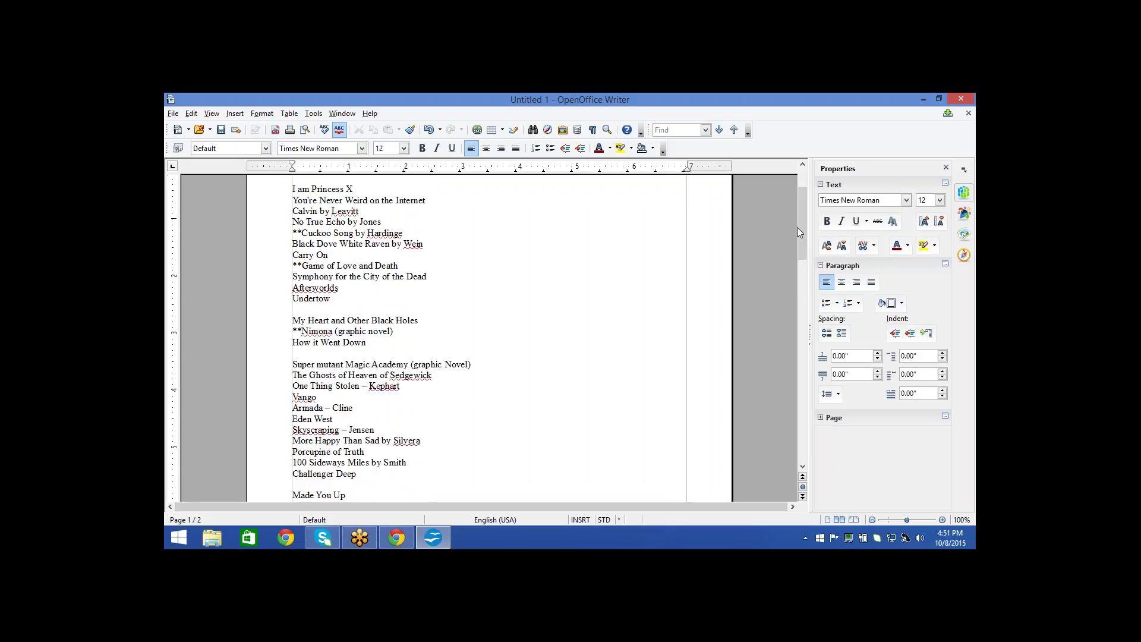
pyautogui.moveTo(802, 228); pyautogui.dragTo(800, 260)
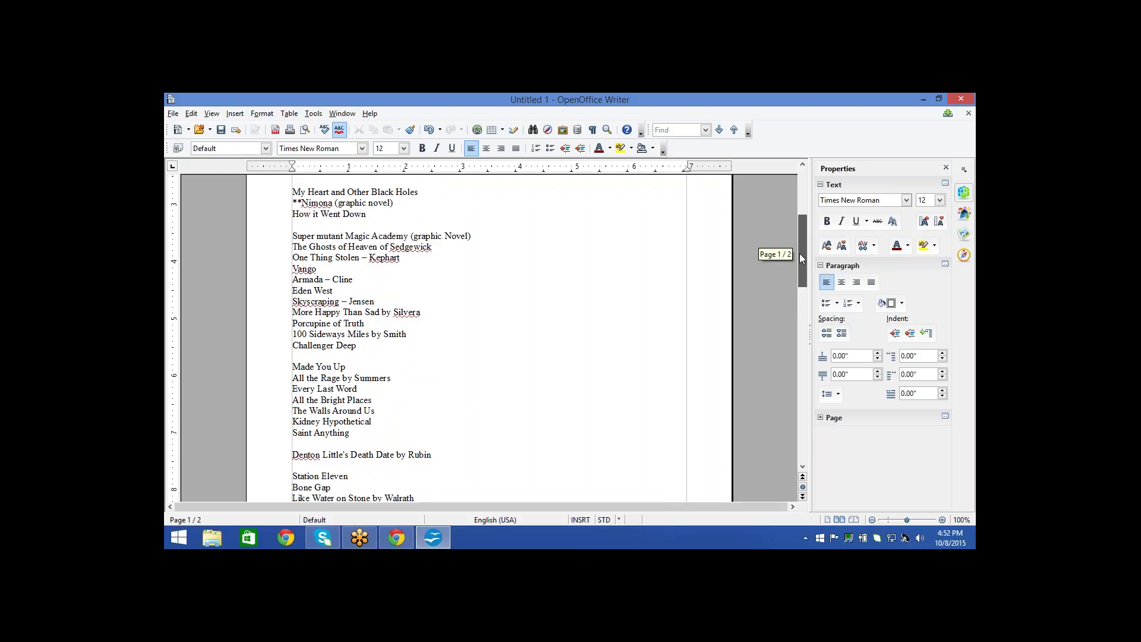
pyautogui.doubleClick(372, 313)
pyautogui.write('Not')
# Add "Belzhar" after a blank line below "Wrath of Dawn by Ahdieh"
pyautogui.moveTo(805, 277); pyautogui.dragTo(801, 235)
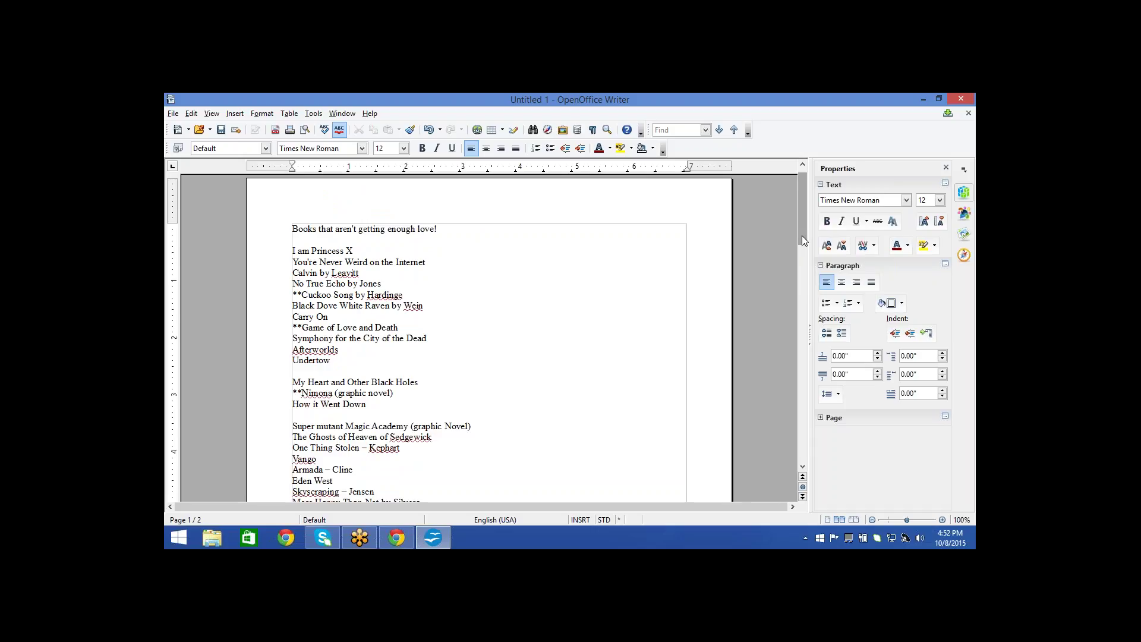
pyautogui.moveTo(801, 235); pyautogui.dragTo(798, 359)
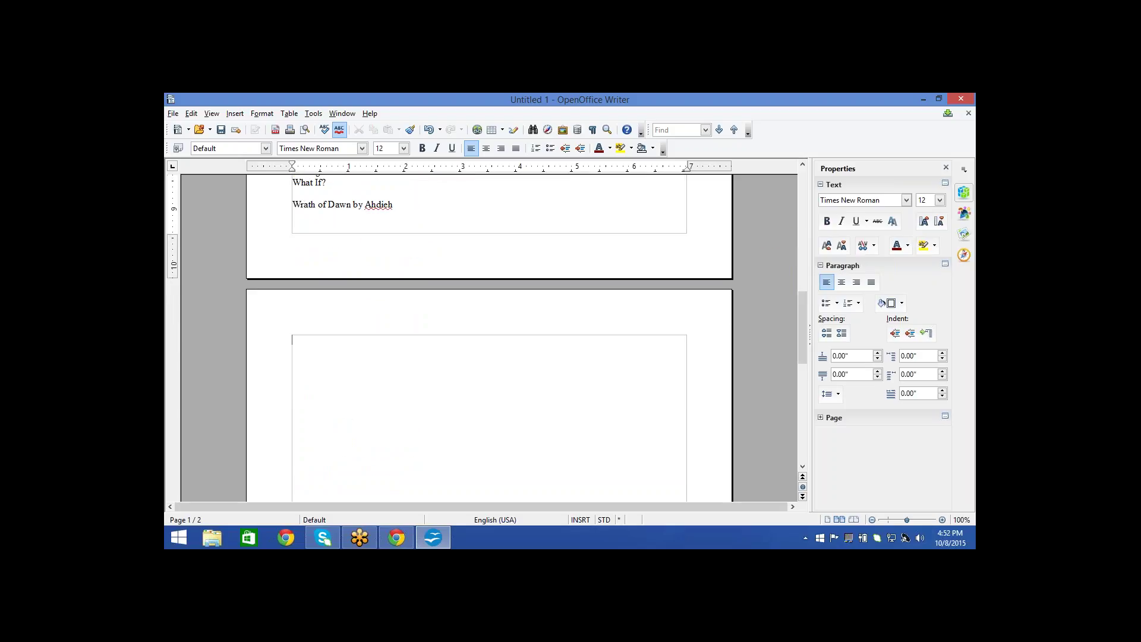
pyautogui.click(364, 537)
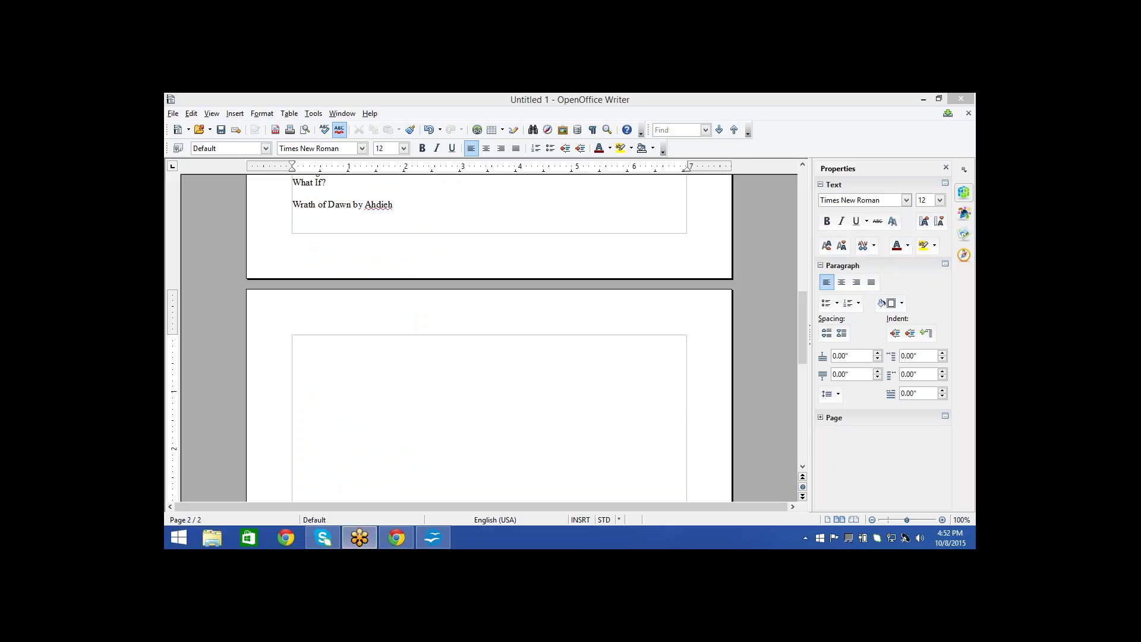
pyautogui.click(459, 434)
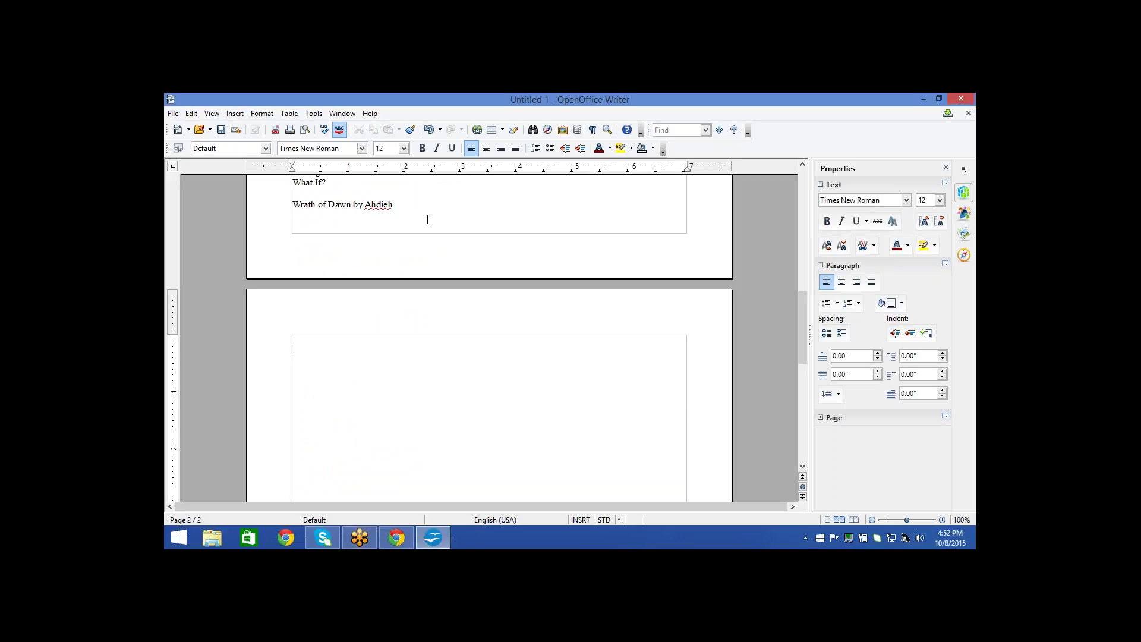
pyautogui.write('Bel')
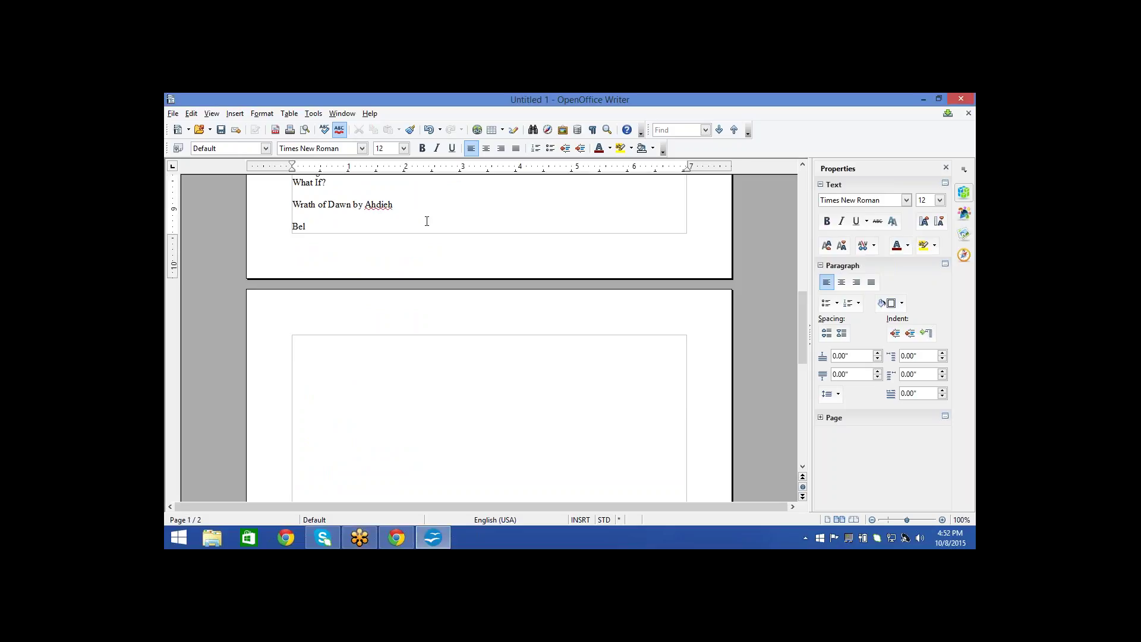
pyautogui.write('zhar')
# Add "These Shallow Graves by Donnelly" at the start of the second page, following "Belzhar"
pyautogui.moveTo(803, 307); pyautogui.dragTo(797, 265)
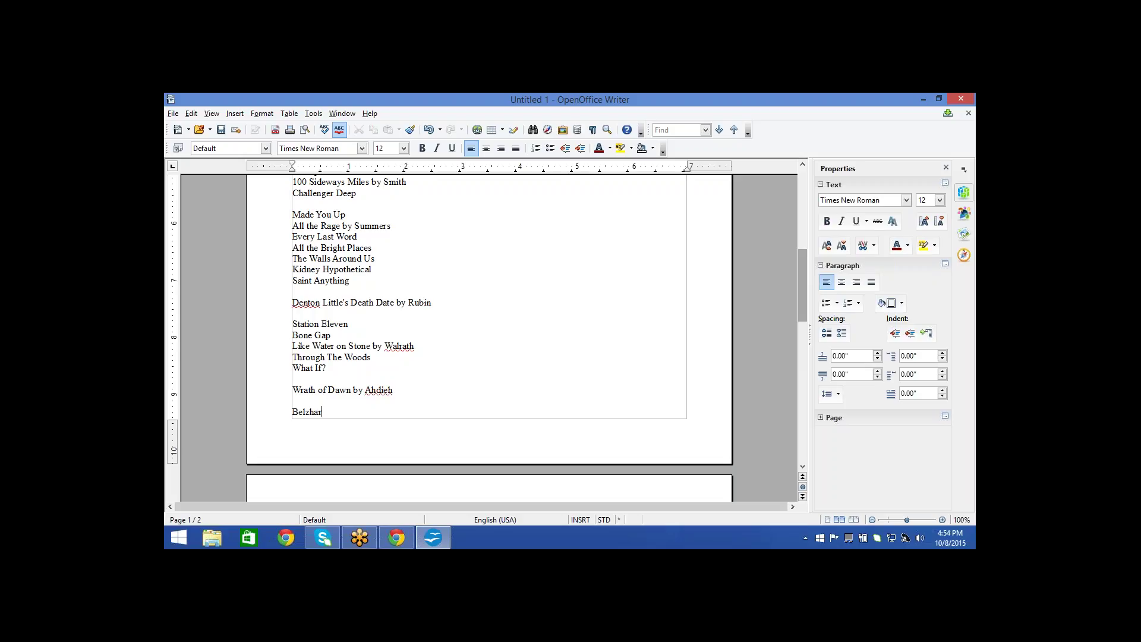
pyautogui.scroll(-4, 489, 337)
pyautogui.click(292, 401)
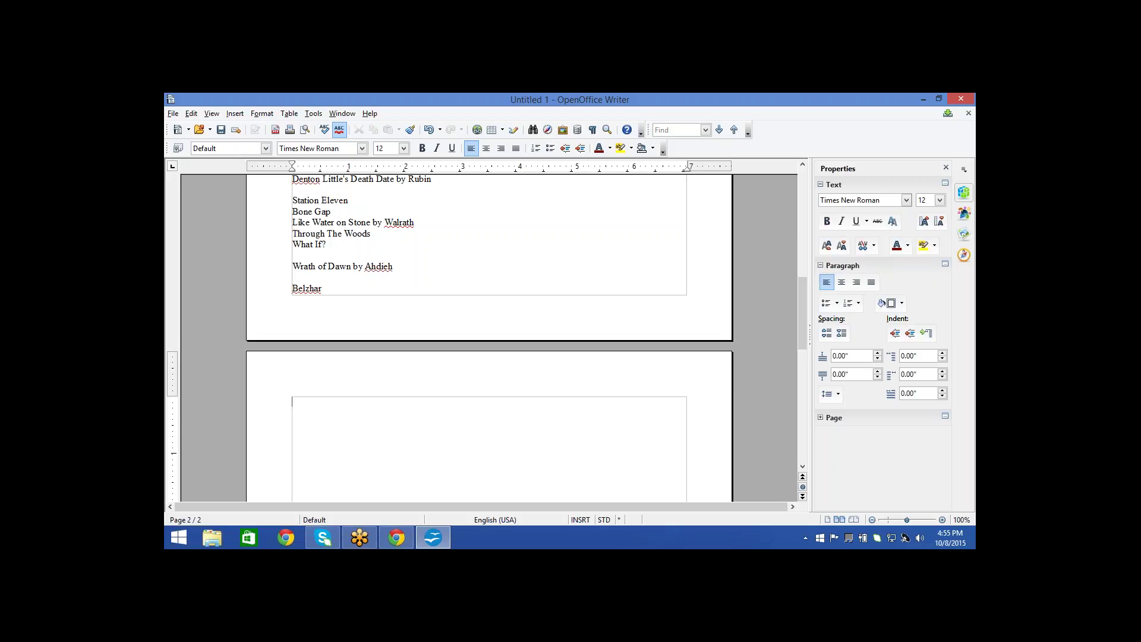
pyautogui.write('These SHalllow Graves by Donnelly')
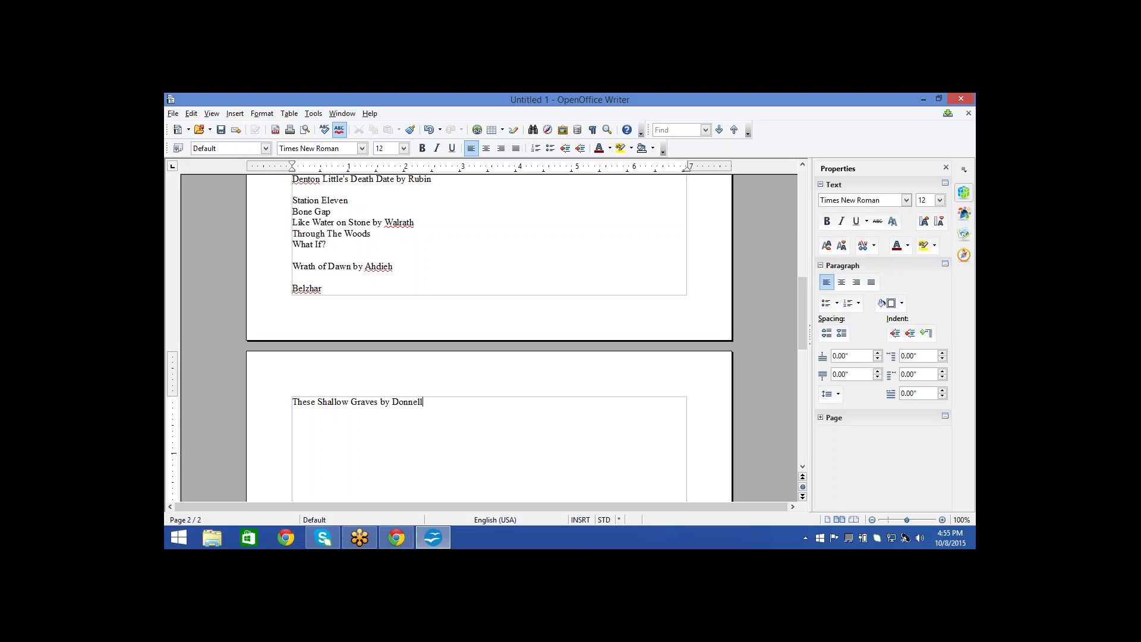
# Switch to Chrome and separate the Walmart Cuckoo Song page into its own browser window
pyautogui.click(396, 537)
pyautogui.click(654, 111)
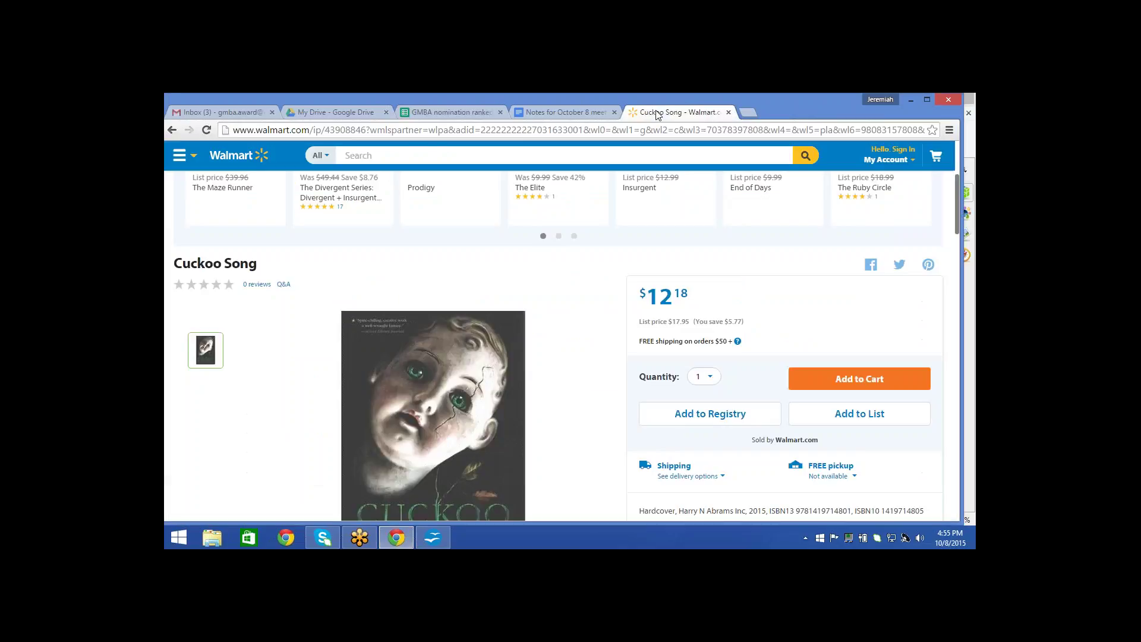
pyautogui.moveTo(654, 110); pyautogui.dragTo(172, 161)
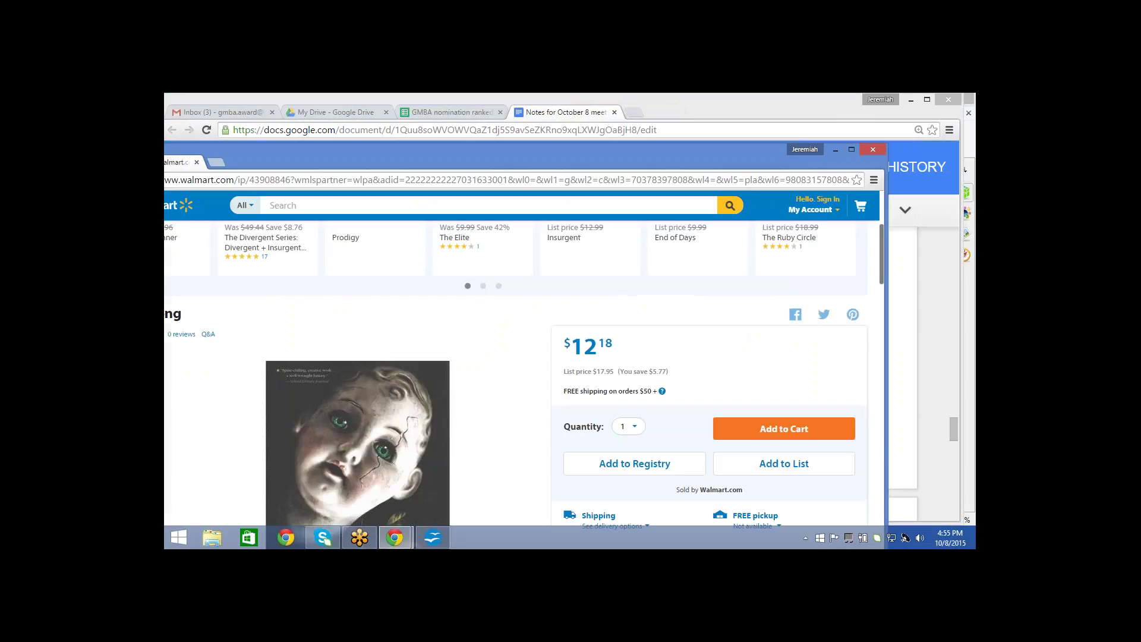
# Open the Amazon.com home page in the tab that holds the October 8 meeting notes
pyautogui.click(658, 112)
pyautogui.write('ama')
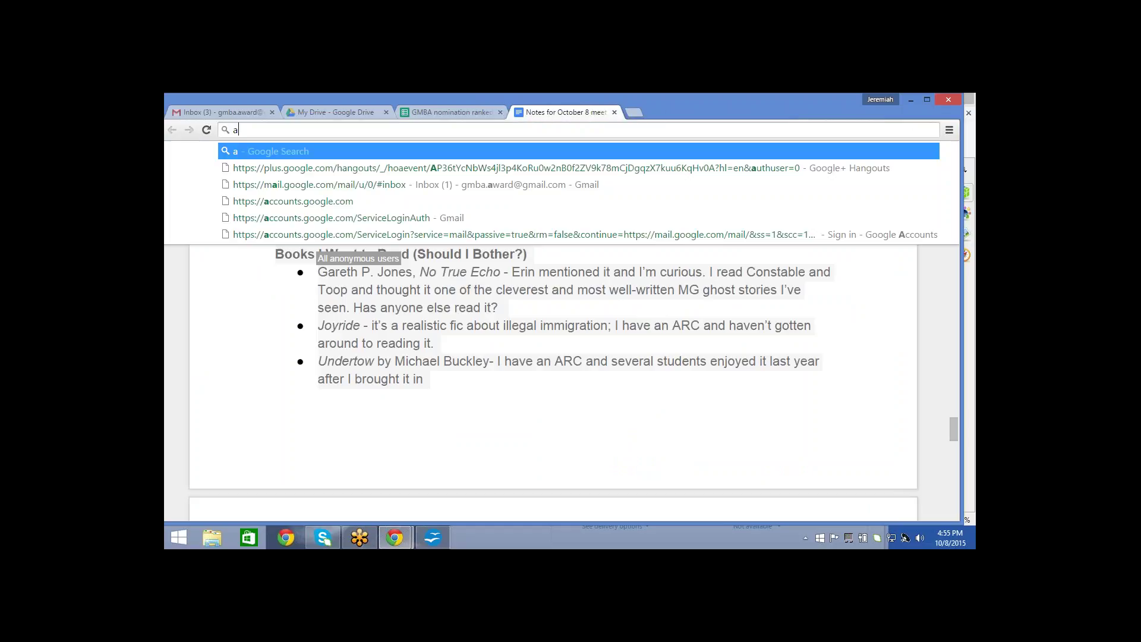
pyautogui.press('Return')
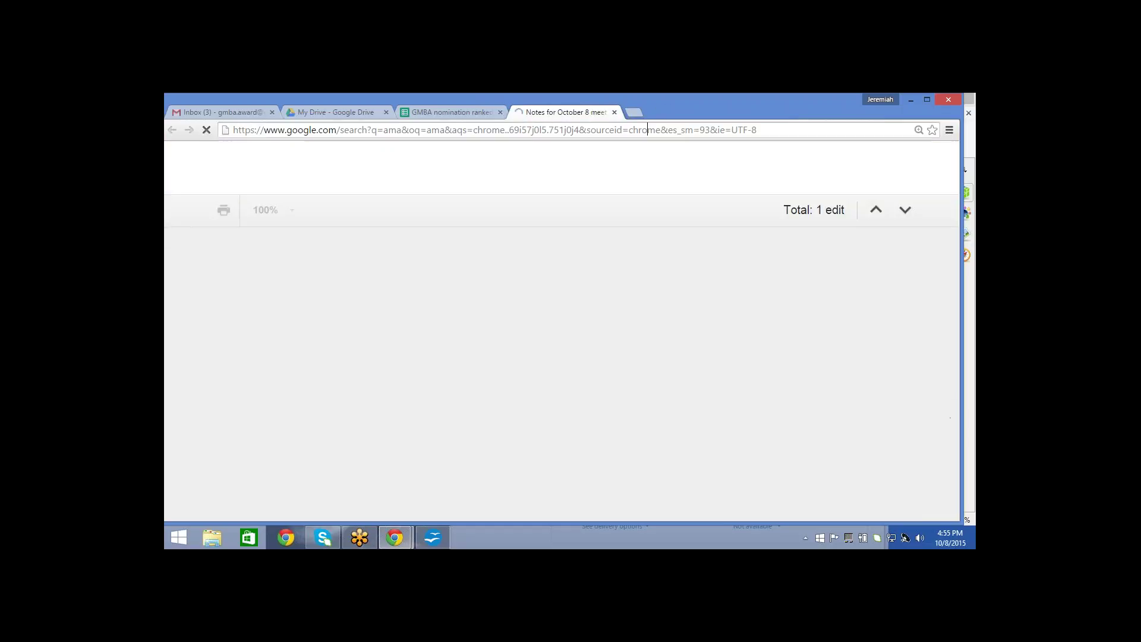
pyautogui.hotkey('ctrl', 'l')
pyautogui.write('amazon.')
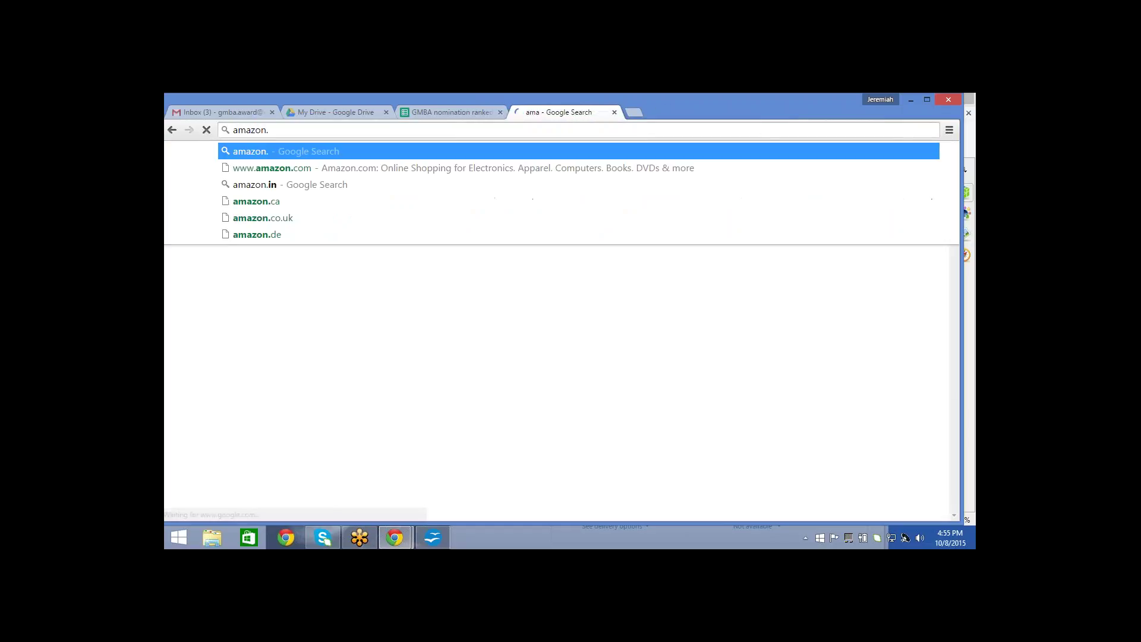
pyautogui.press('Down')
pyautogui.press('Return')
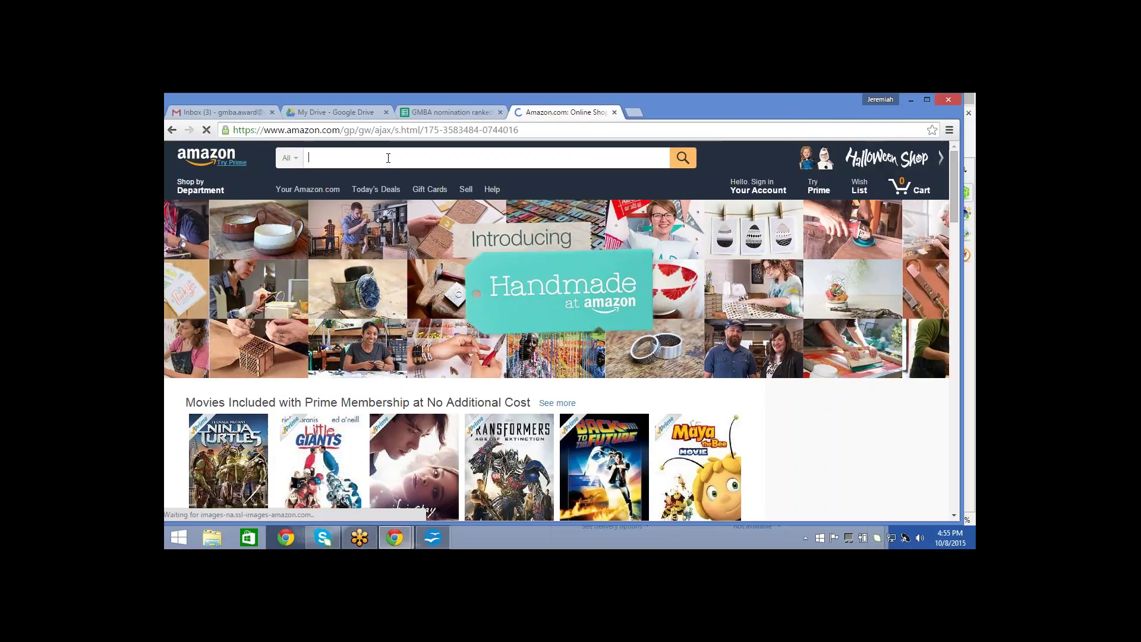
# Search Amazon for "as king" and examine the product page for the book "I Crawl Through It"
pyautogui.click(388, 158)
pyautogui.write('as king')
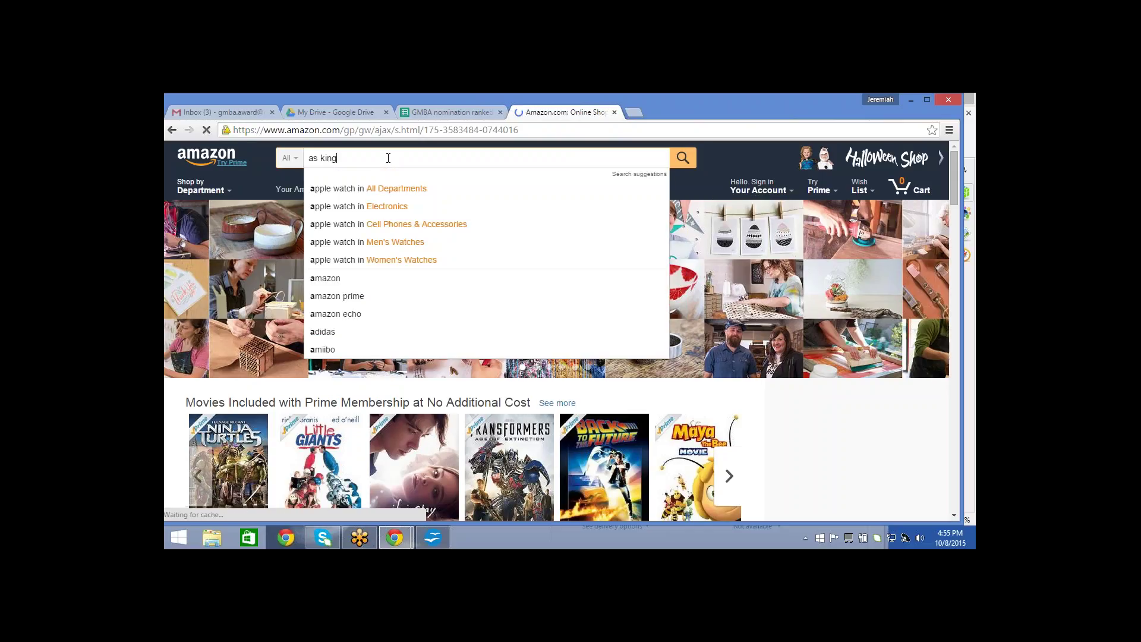
pyautogui.press('Return')
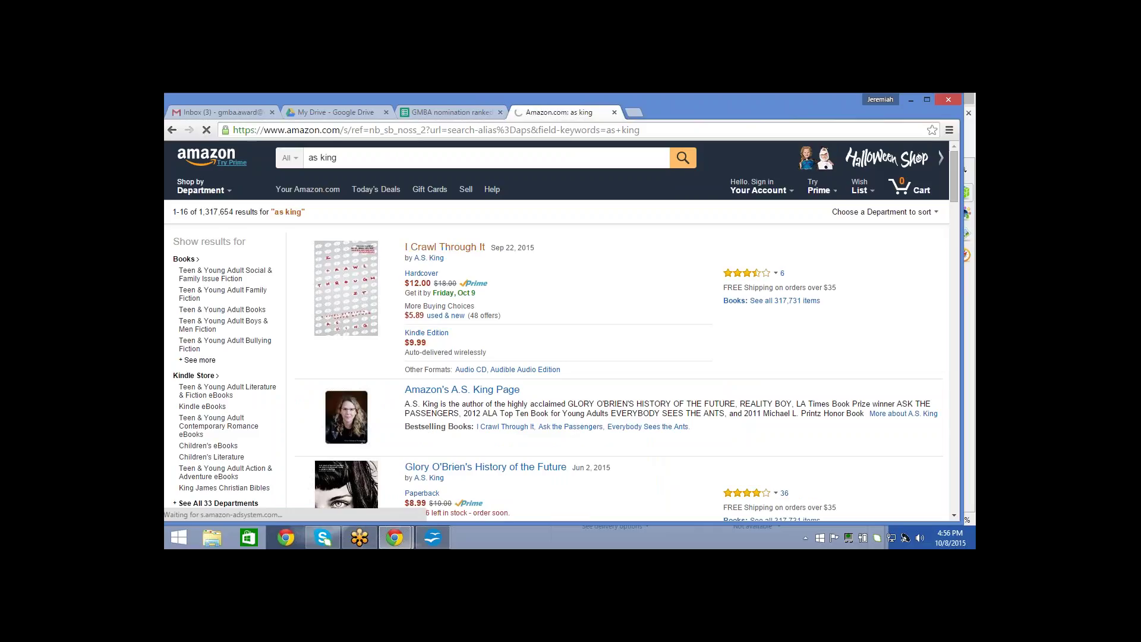
pyautogui.click(425, 248)
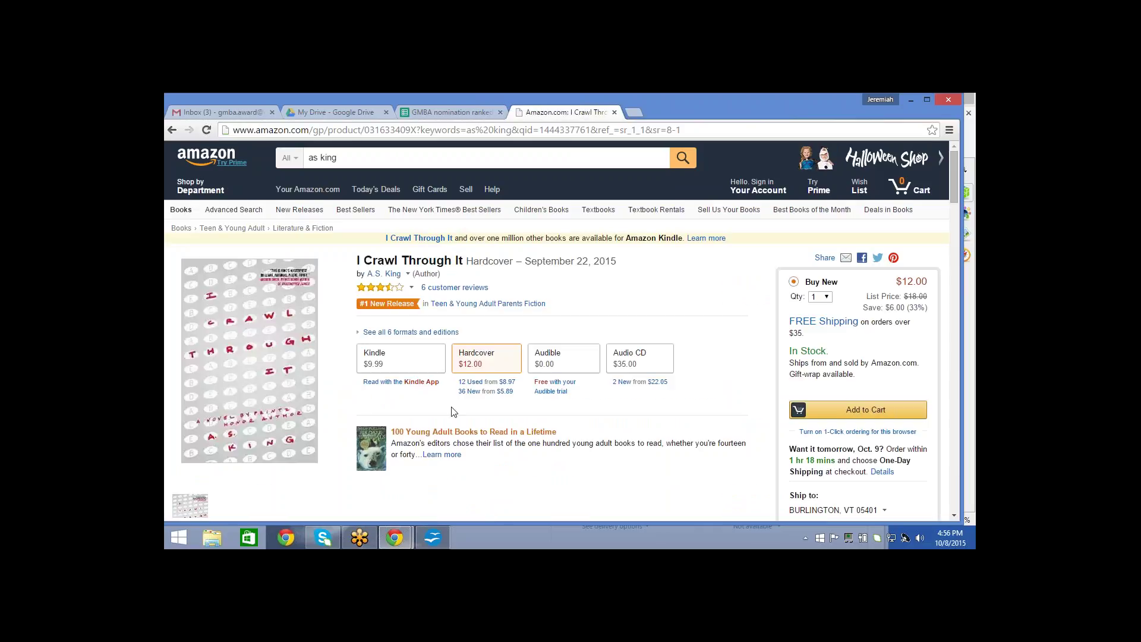
pyautogui.click(441, 542)
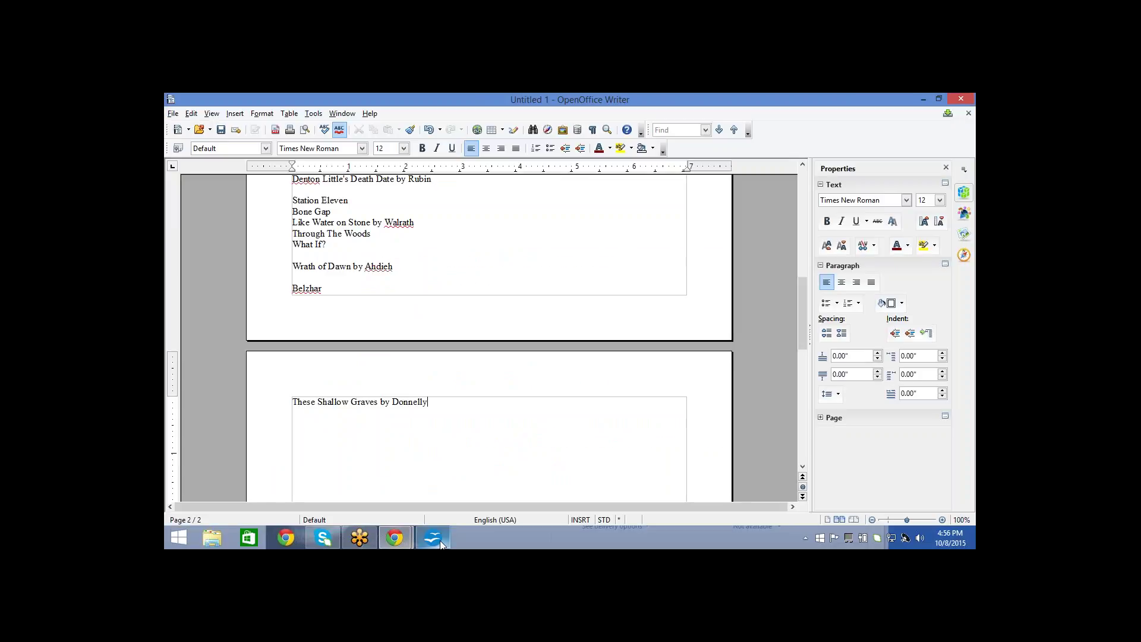
pyautogui.click(441, 543)
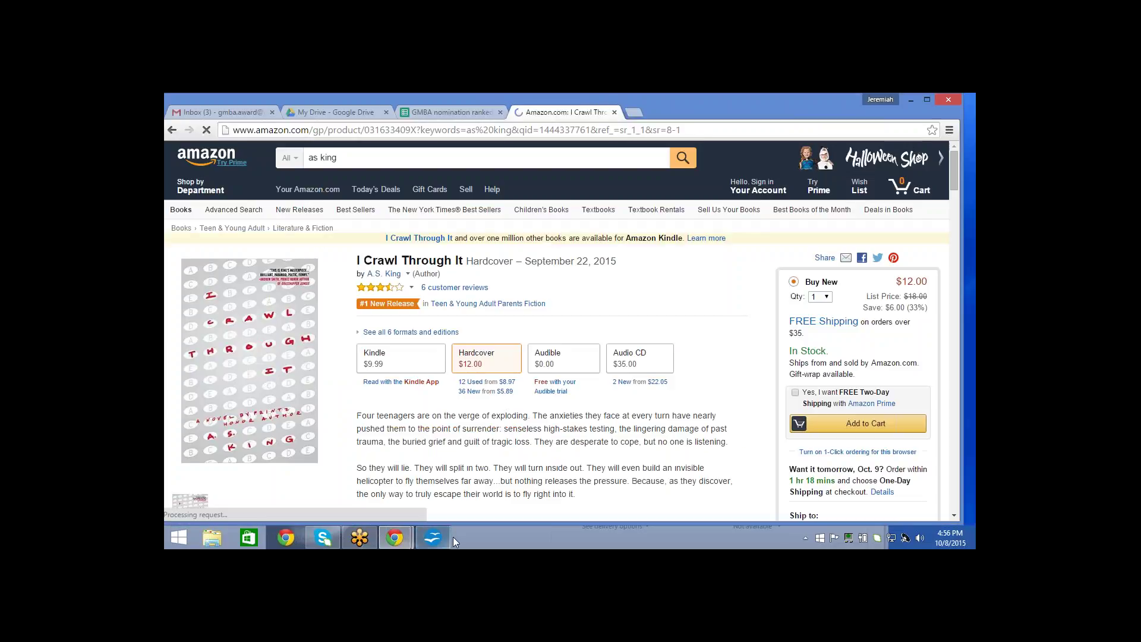
# Switch to OpenOffice Writer and add "I Crawl Through It by King" on the line below "These Shallow Graves by Donnelly"
pyautogui.click(446, 543)
pyautogui.press('Return')
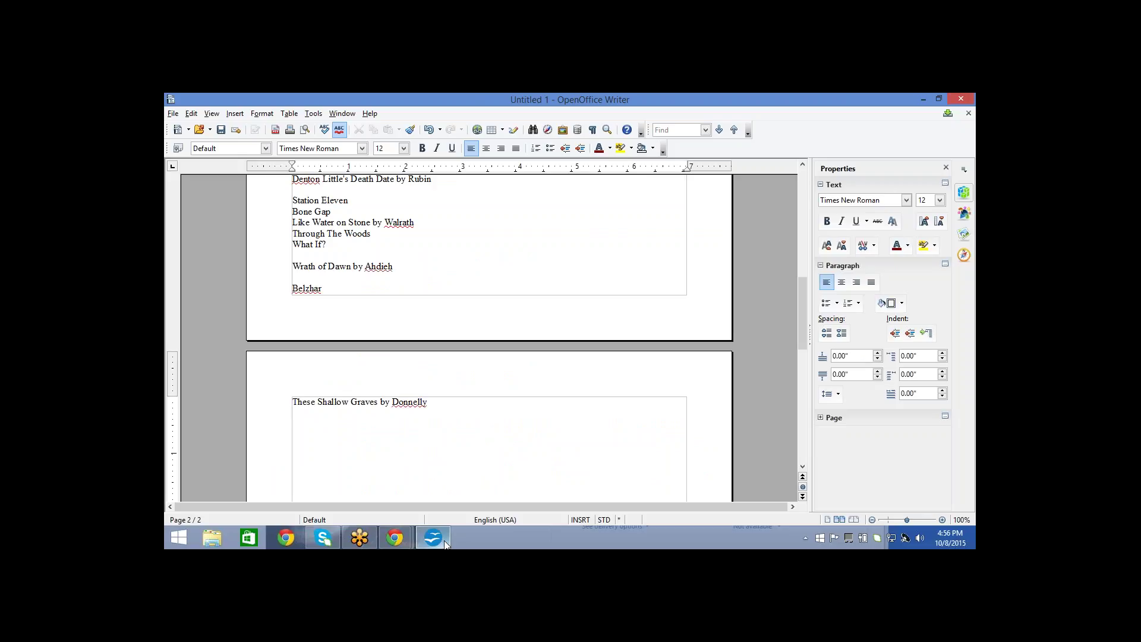
pyautogui.write('I Crawl Through It by King')
pyautogui.press('Return')
# Close the separate Chrome window holding the Walmart Cuckoo Song page and return to the Amazon window, keeping the book list open
pyautogui.moveTo(389, 534)
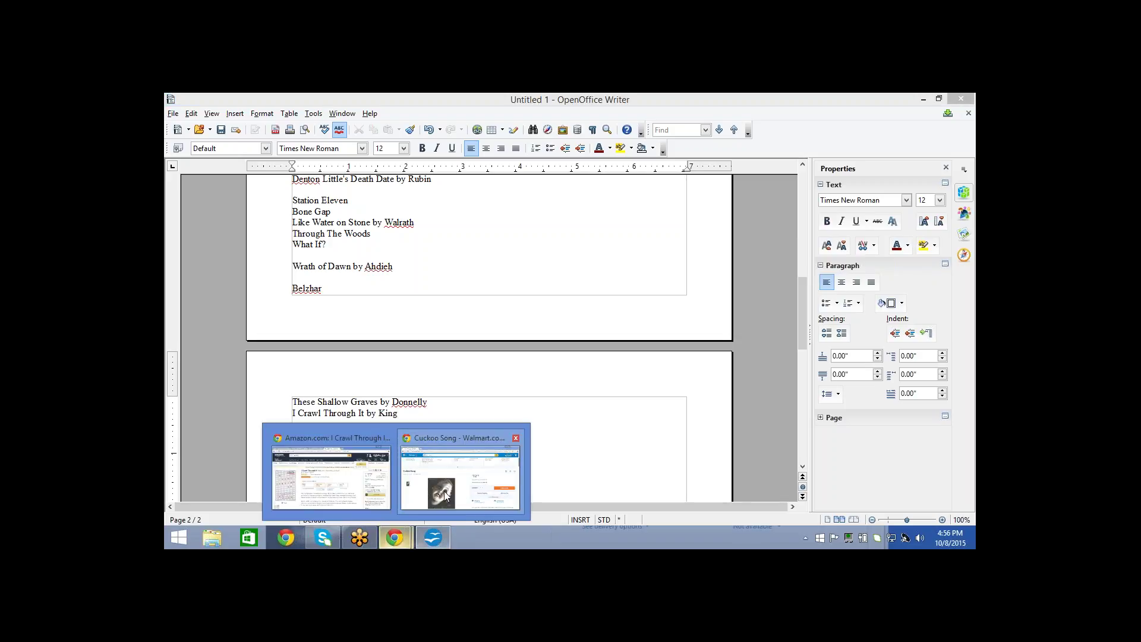
pyautogui.moveTo(446, 494)
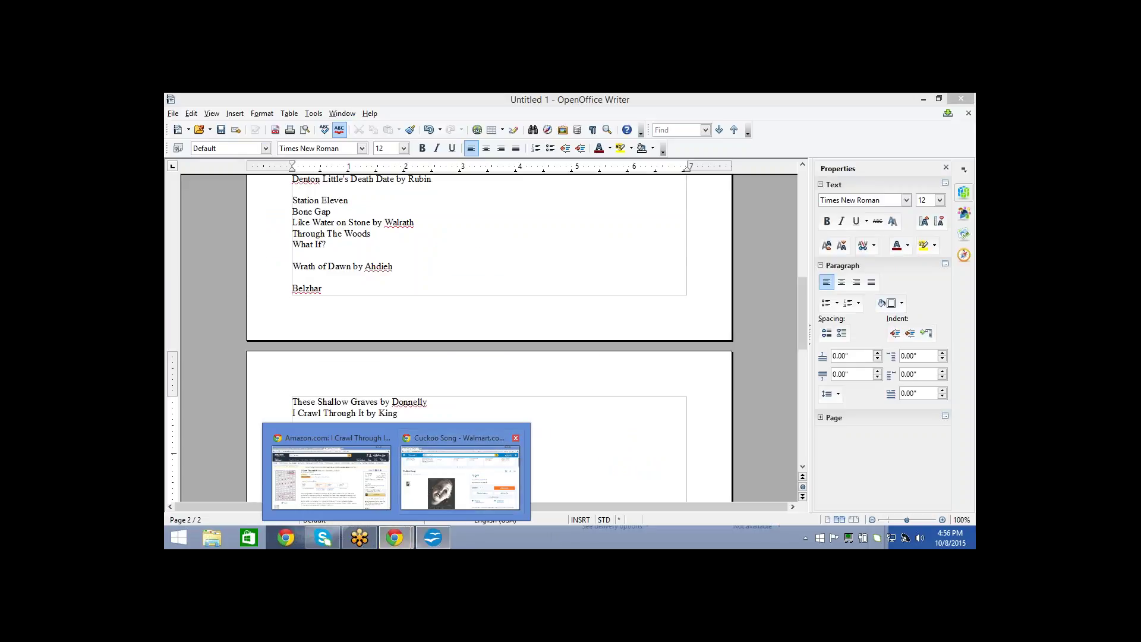
pyautogui.click(459, 482)
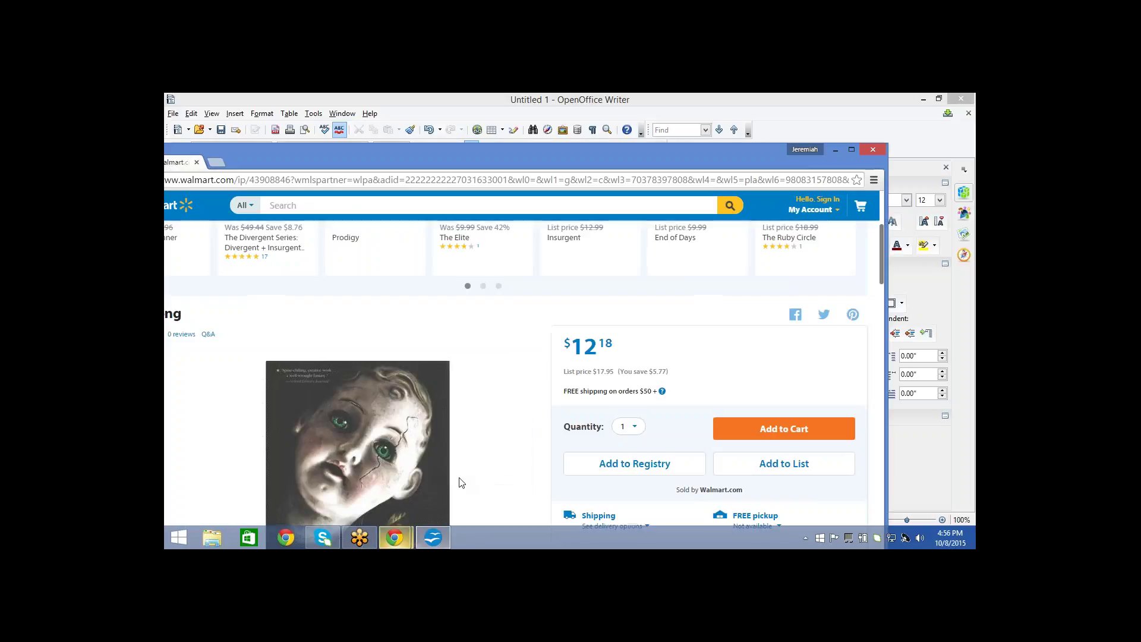
pyautogui.click(968, 101)
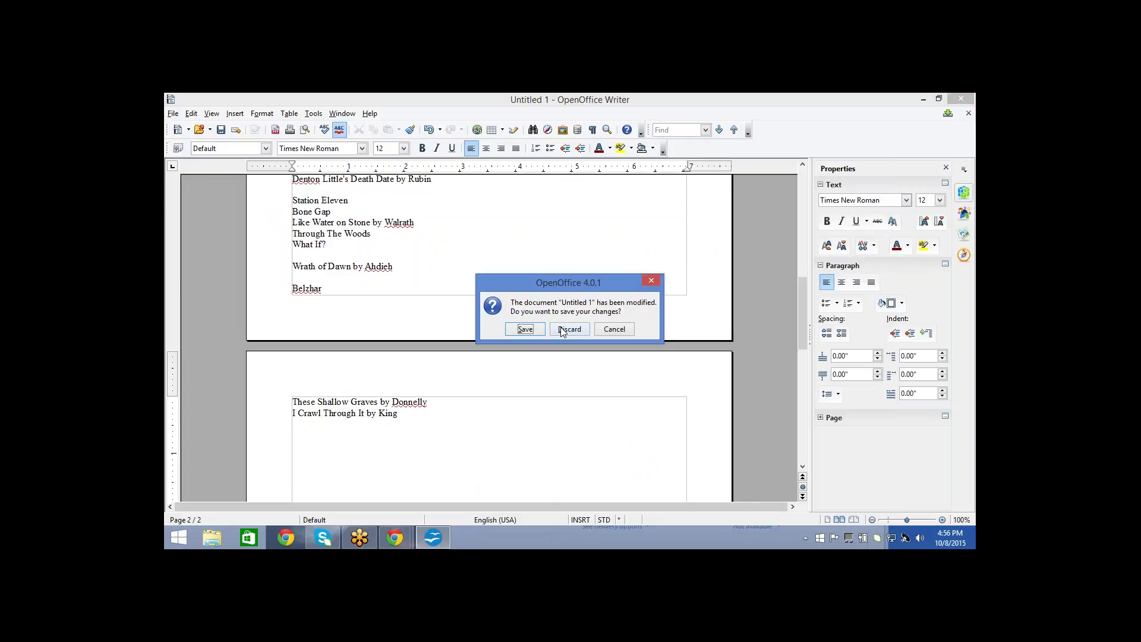
pyautogui.click(614, 329)
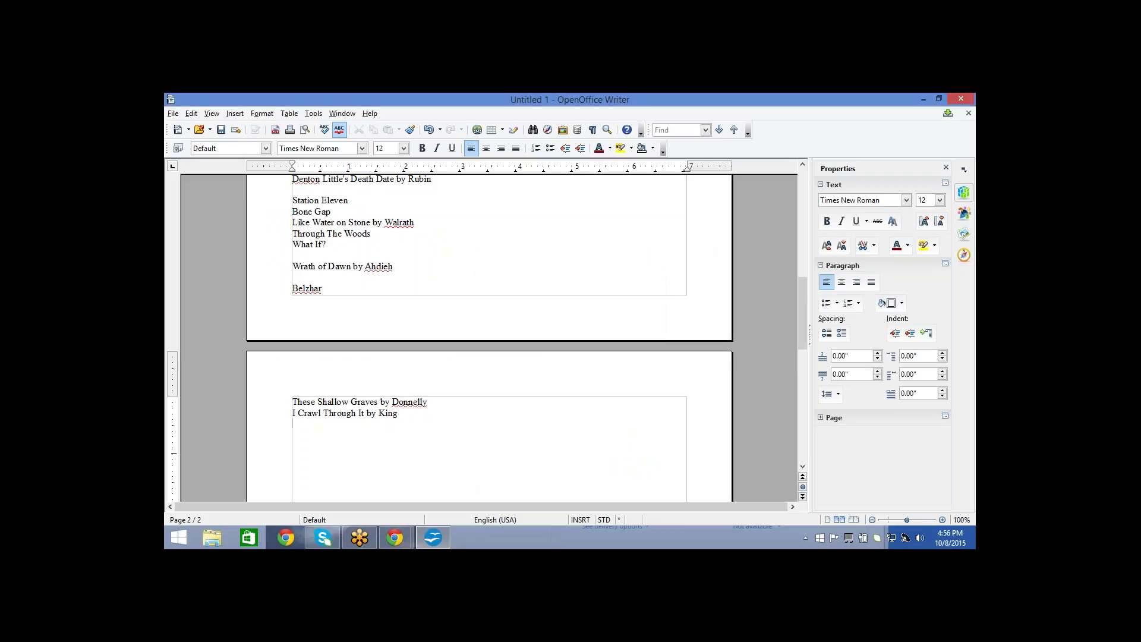
pyautogui.moveTo(391, 533)
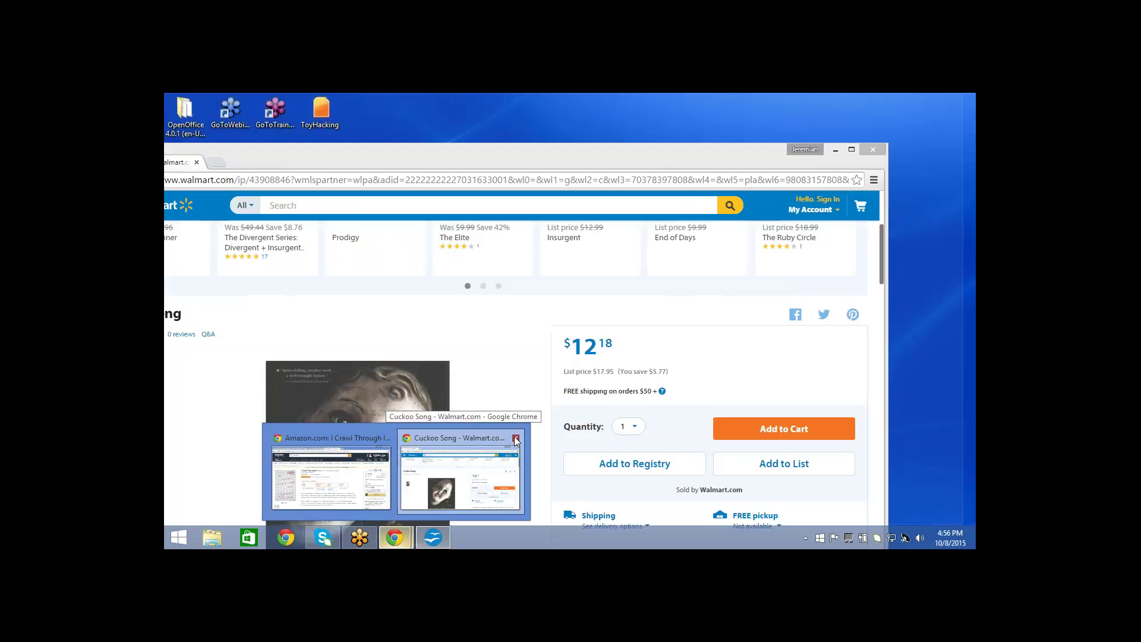
pyautogui.click(515, 438)
pyautogui.click(466, 460)
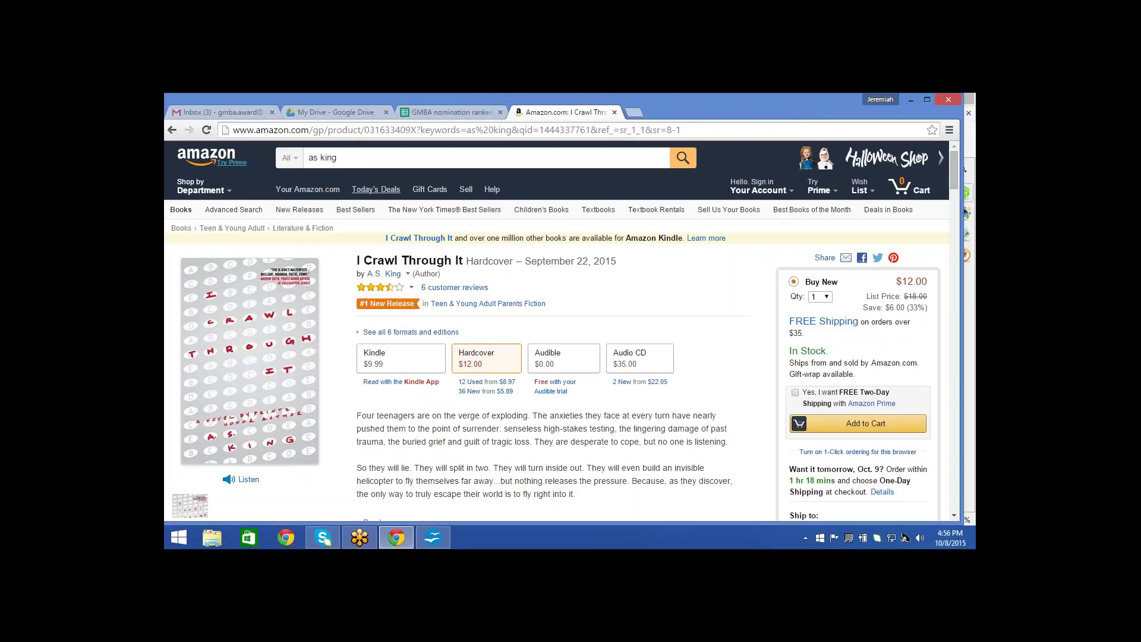
# Search all Amazon departments for "calvin"
pyautogui.moveTo(338, 157); pyautogui.dragTo(286, 160)
pyautogui.write('c')
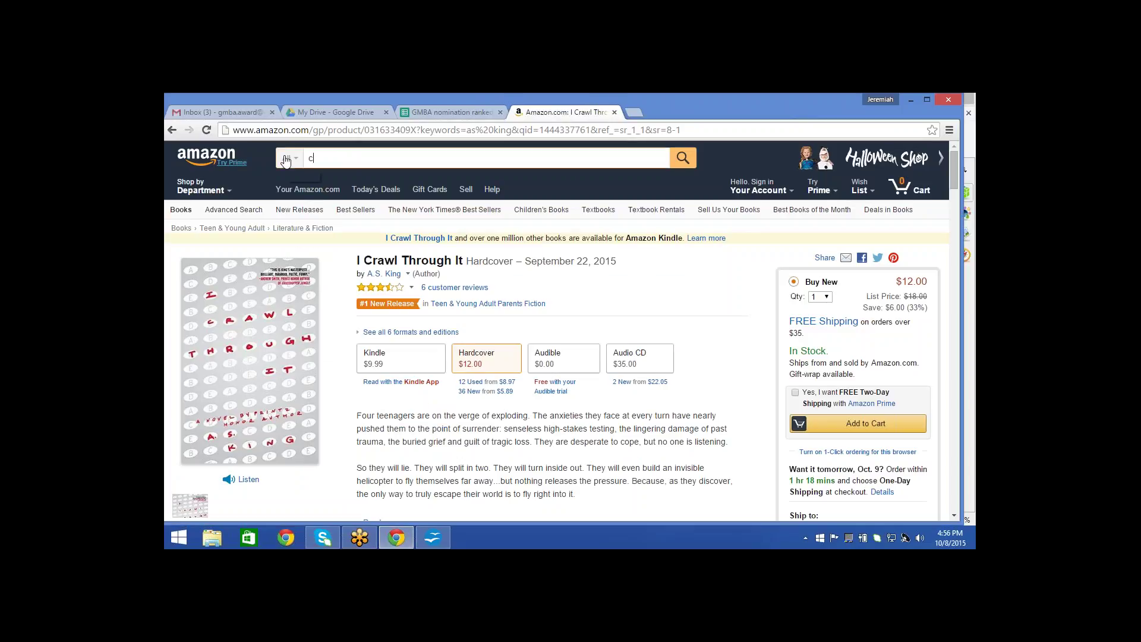
pyautogui.write('alvin')
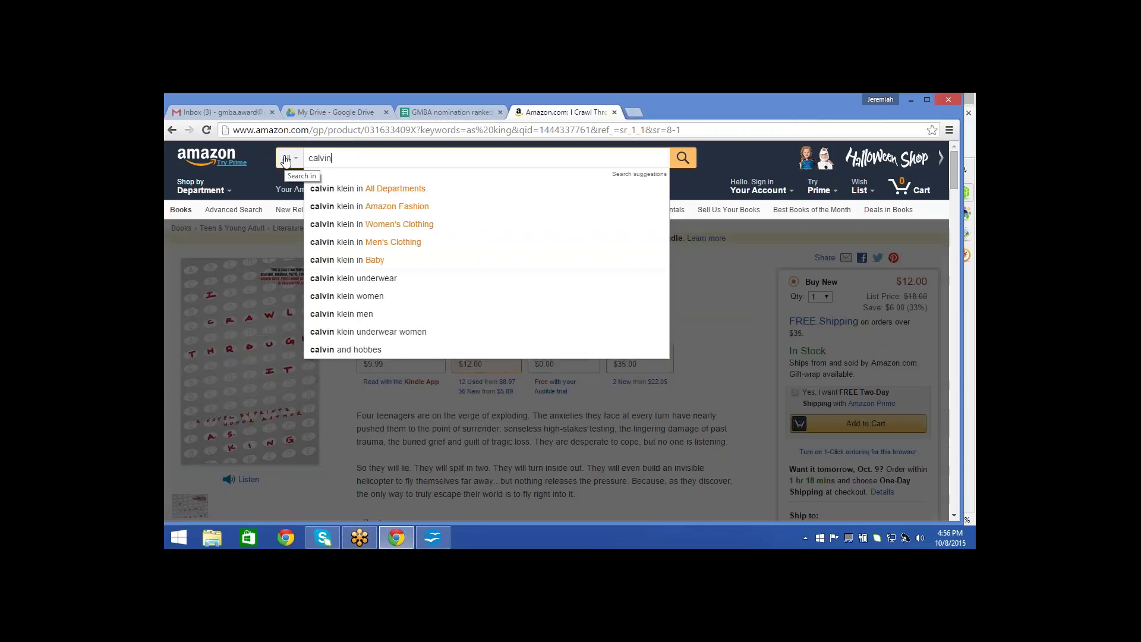
pyautogui.press('Return')
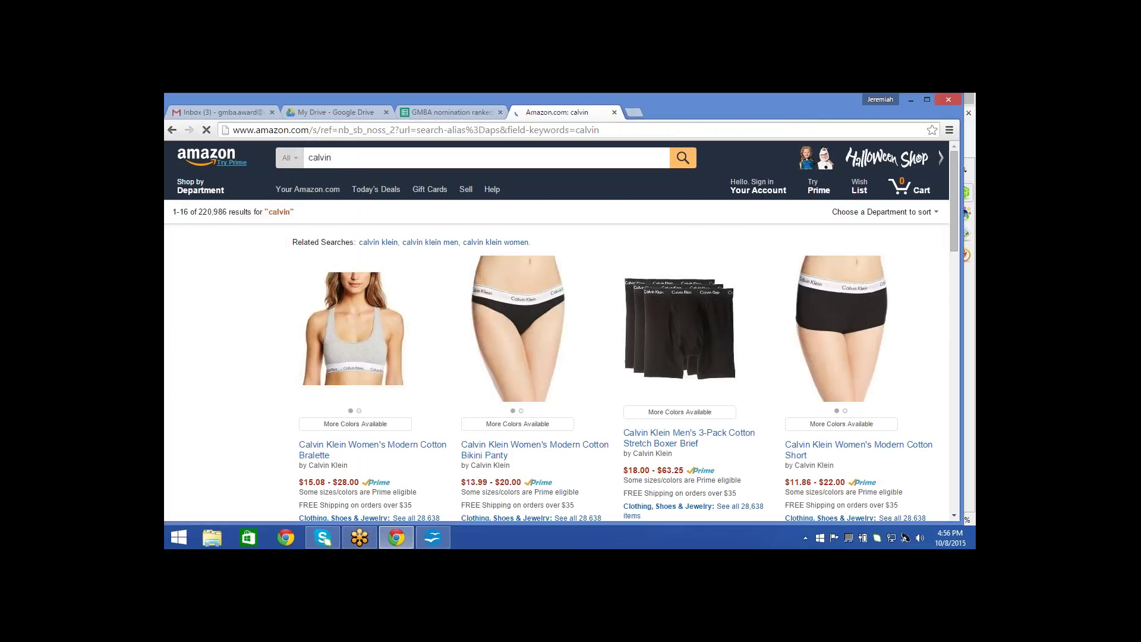
# Open Amazon's Books department and look through its featured and recommended titles
pyautogui.moveTo(284, 129); pyautogui.dragTo(363, 130)
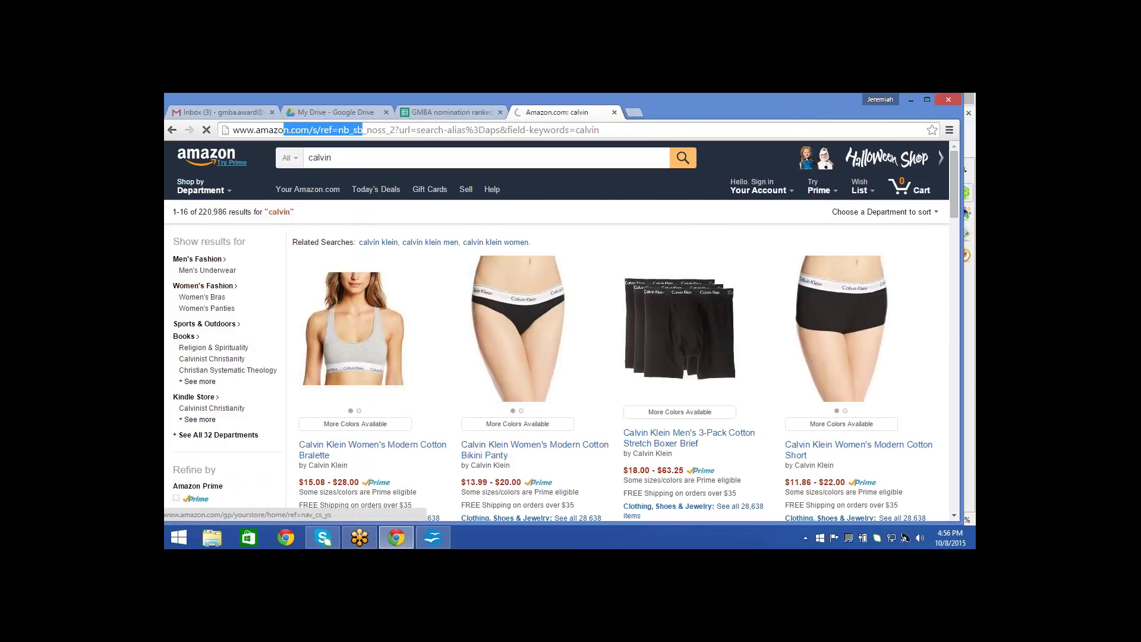
pyautogui.click(202, 189)
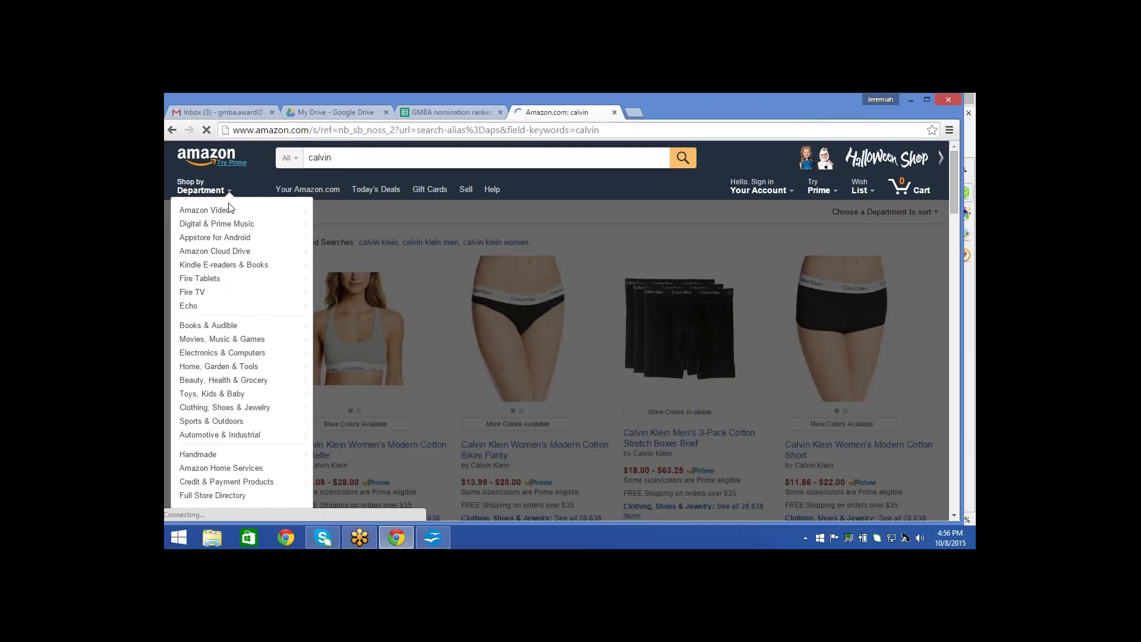
pyautogui.moveTo(225, 326)
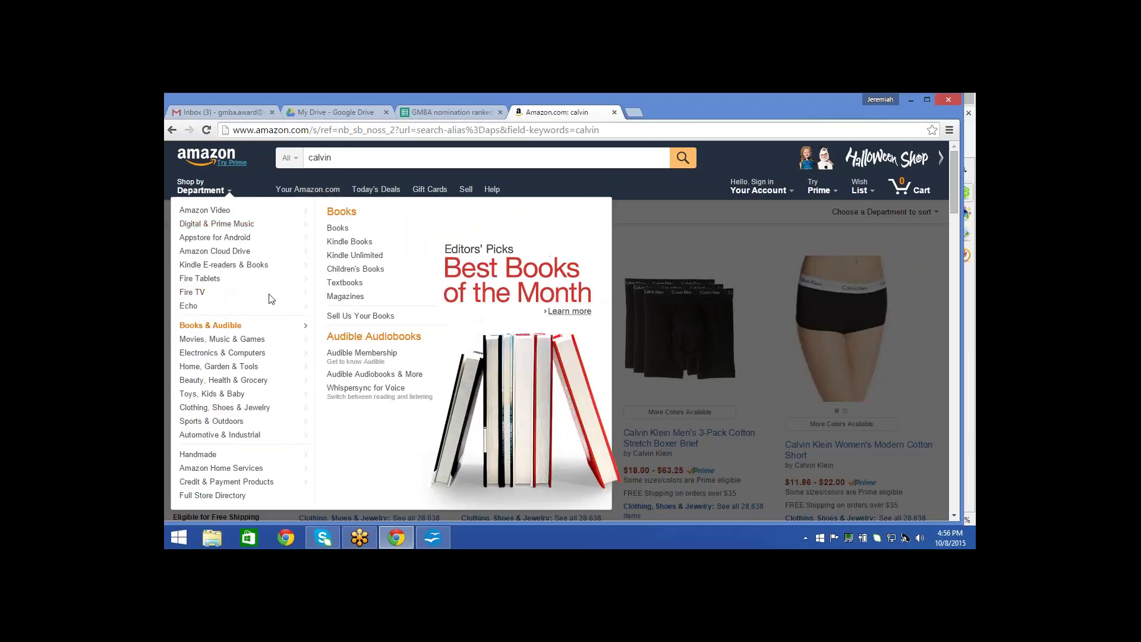
pyautogui.click(337, 228)
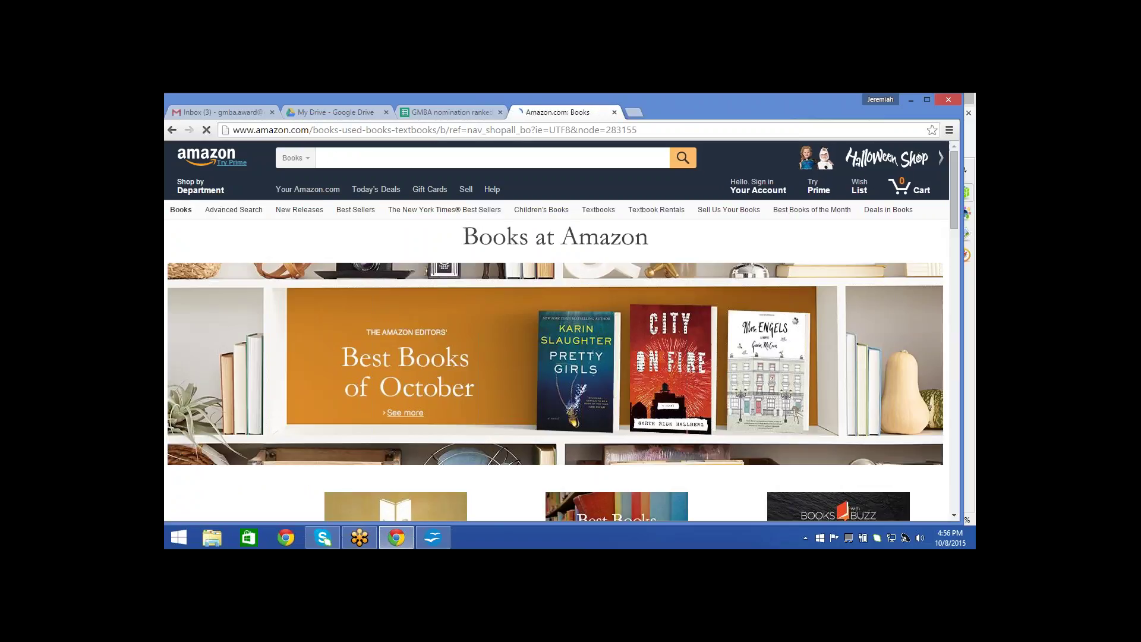
pyautogui.scroll(-1, 561, 333)
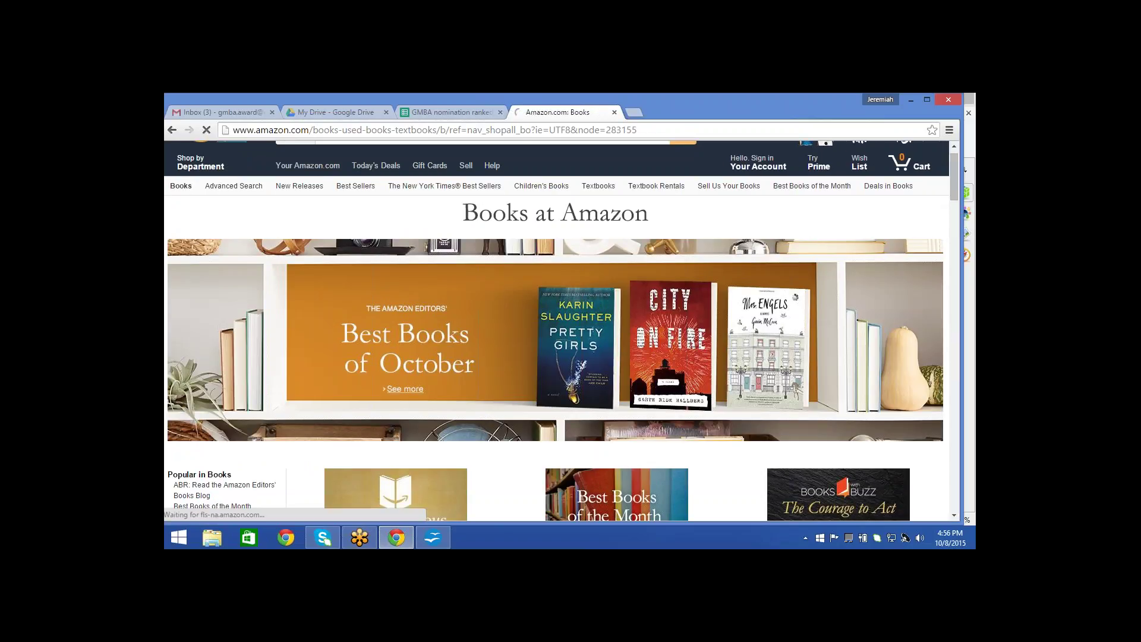
pyautogui.scroll(-3, 561, 333)
pyautogui.scroll(-4, 562, 333)
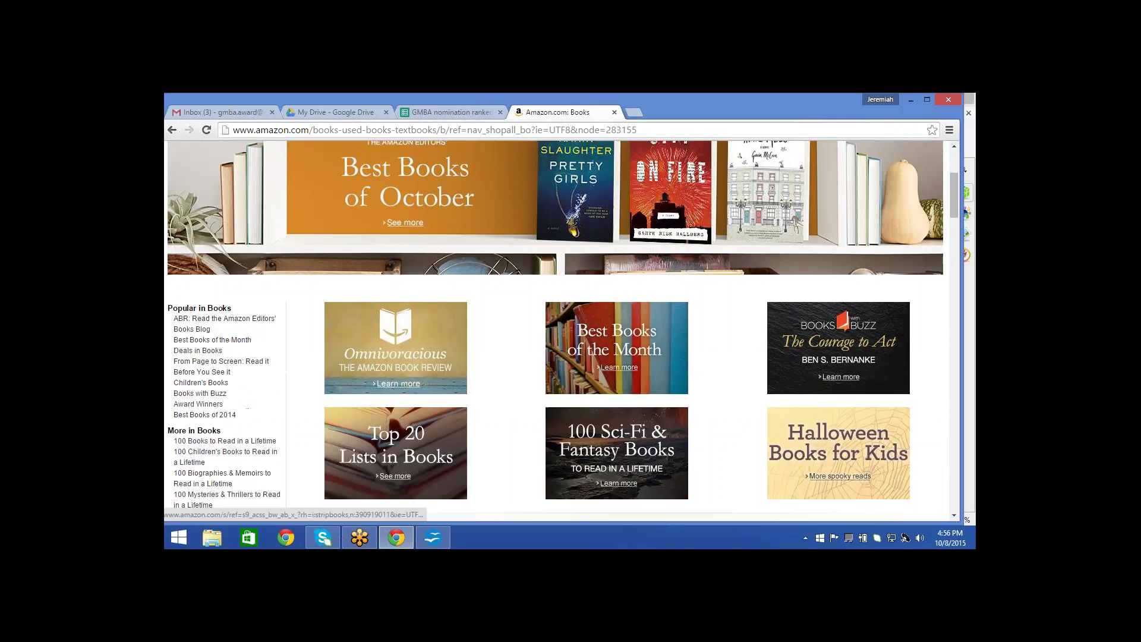
pyautogui.scroll(-5, 336, 244)
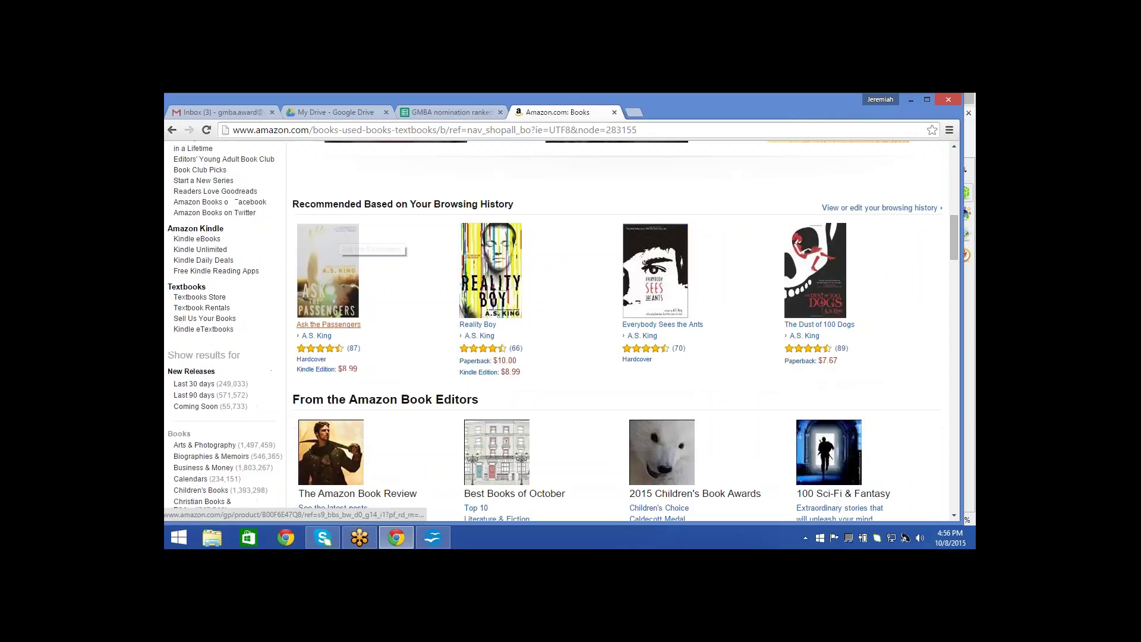
pyautogui.scroll(1, 336, 243)
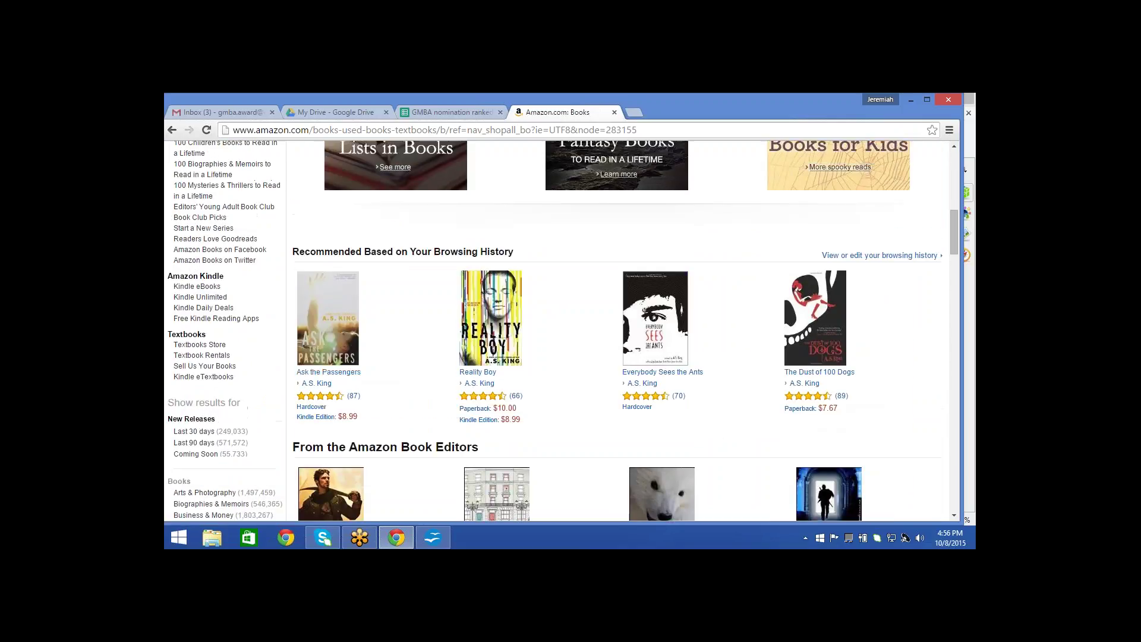
pyautogui.scroll(6, 392, 249)
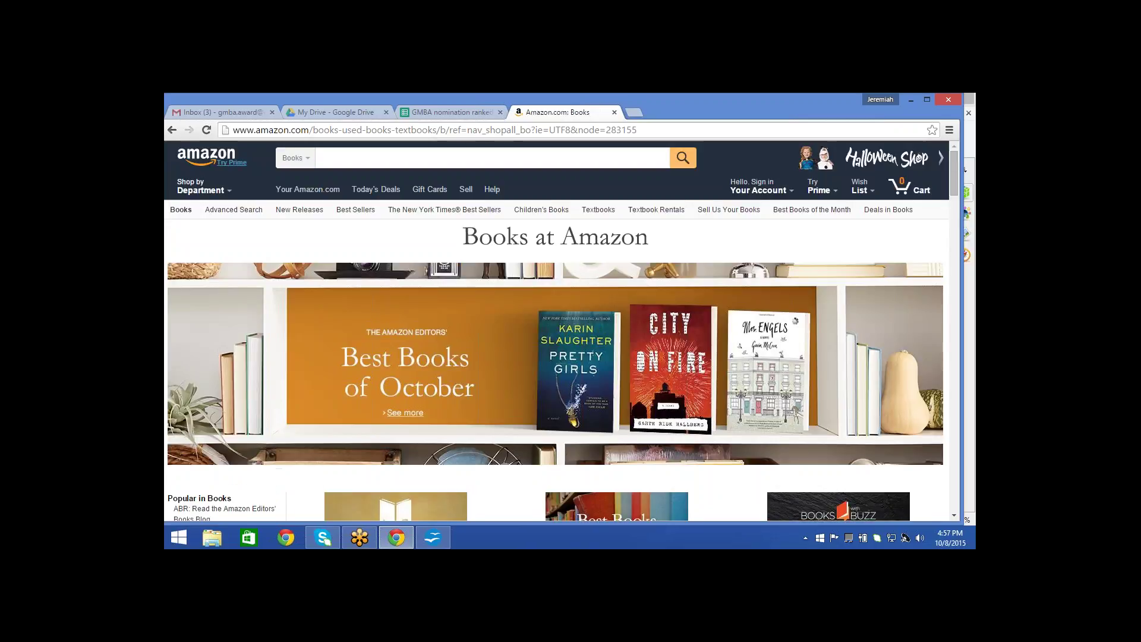
# Search the Books department for "calvin by martine leavitt" and open the product page of the November 17, 2015 edition of "Calvin"
pyautogui.click(391, 158)
pyautogui.write('calvin by')
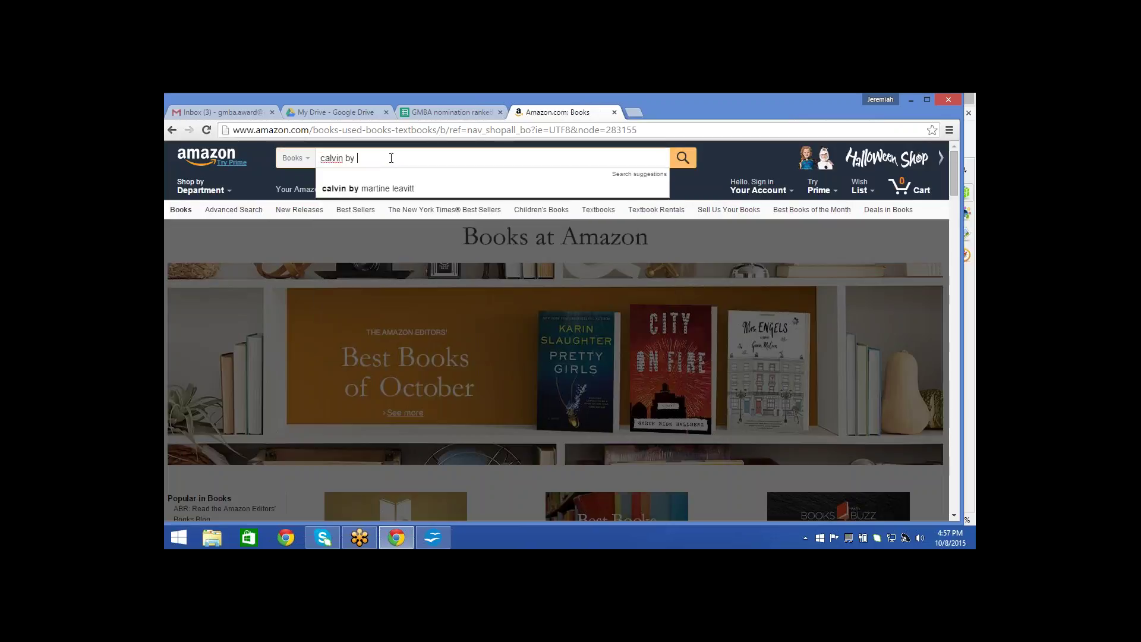
pyautogui.click(390, 194)
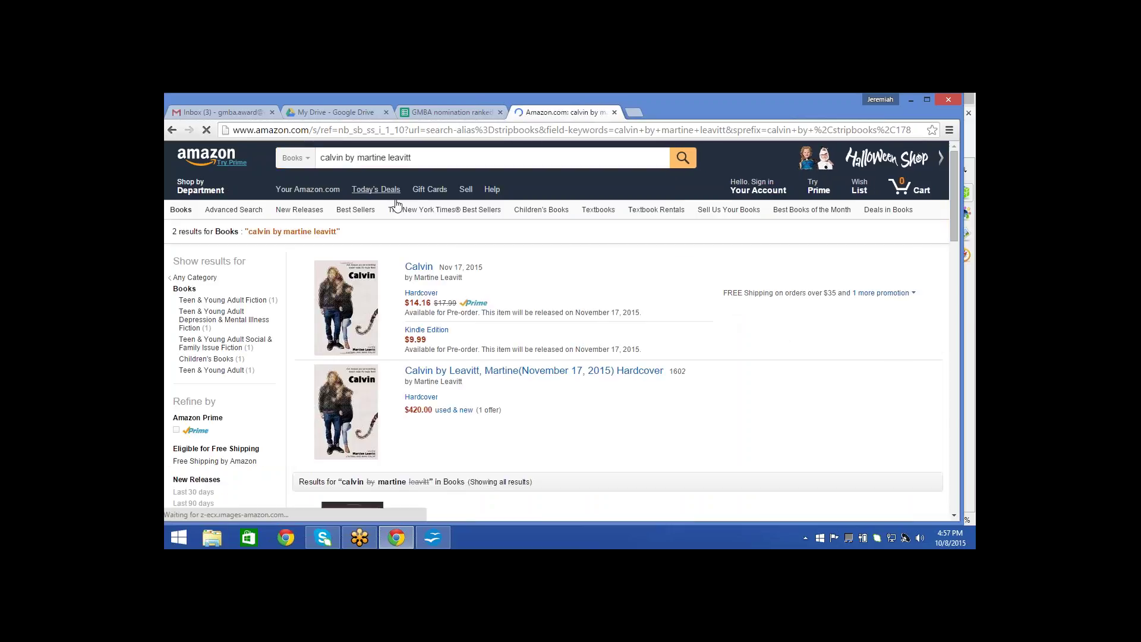
pyautogui.click(418, 266)
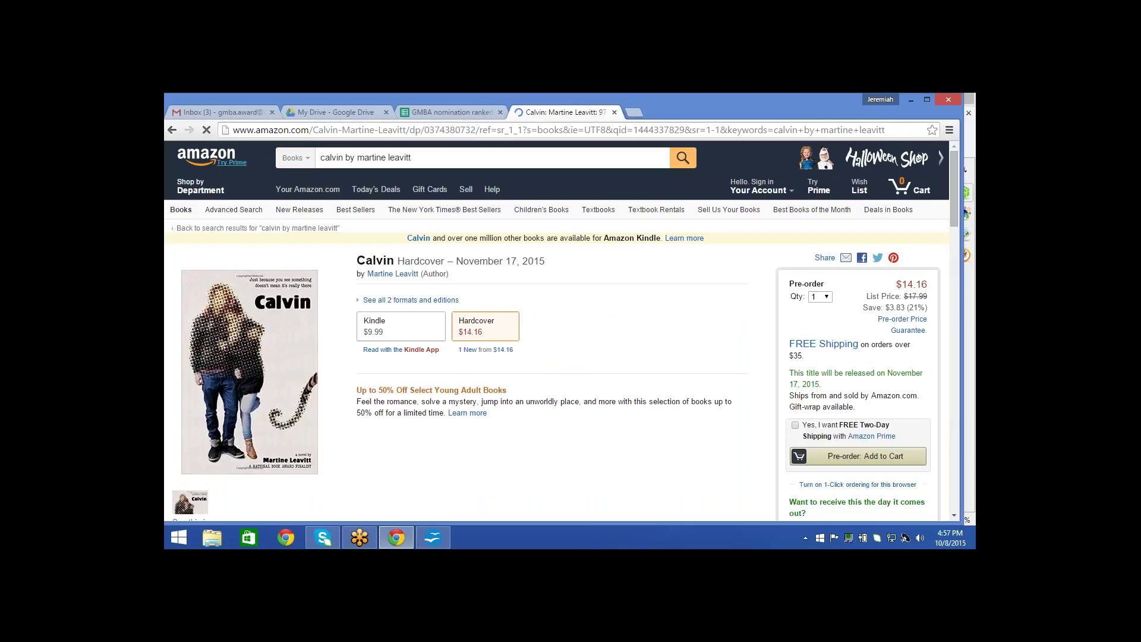
# Switch to OpenOffice Writer and add "Calvin by Leavitt" below "I Crawl Through It by King", leaving a blank line between them
pyautogui.click(432, 538)
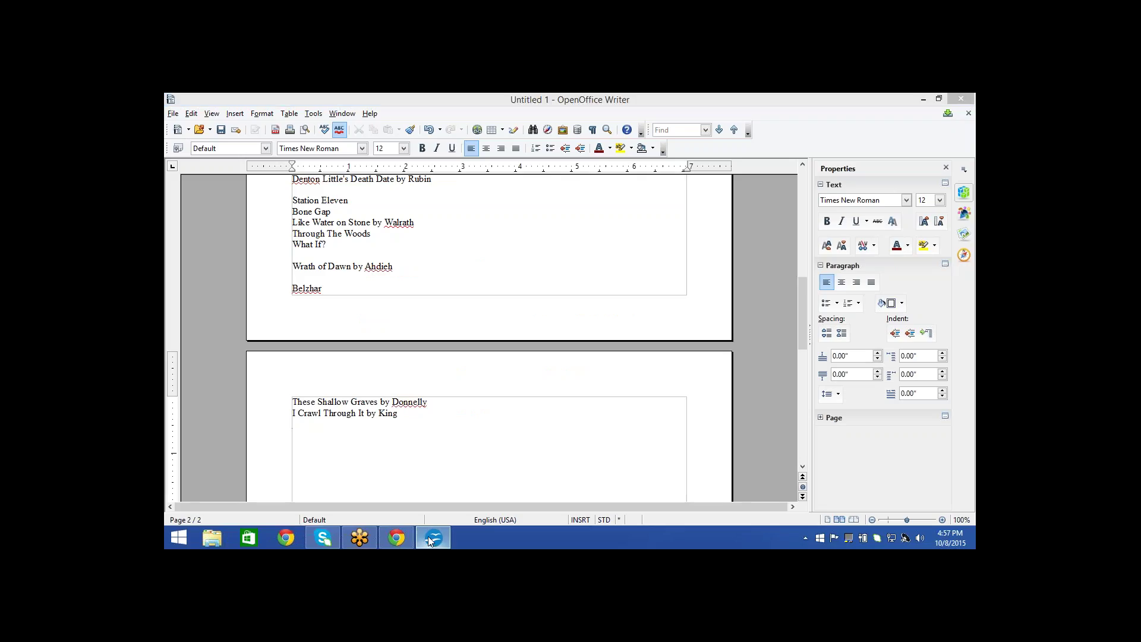
pyautogui.click(431, 538)
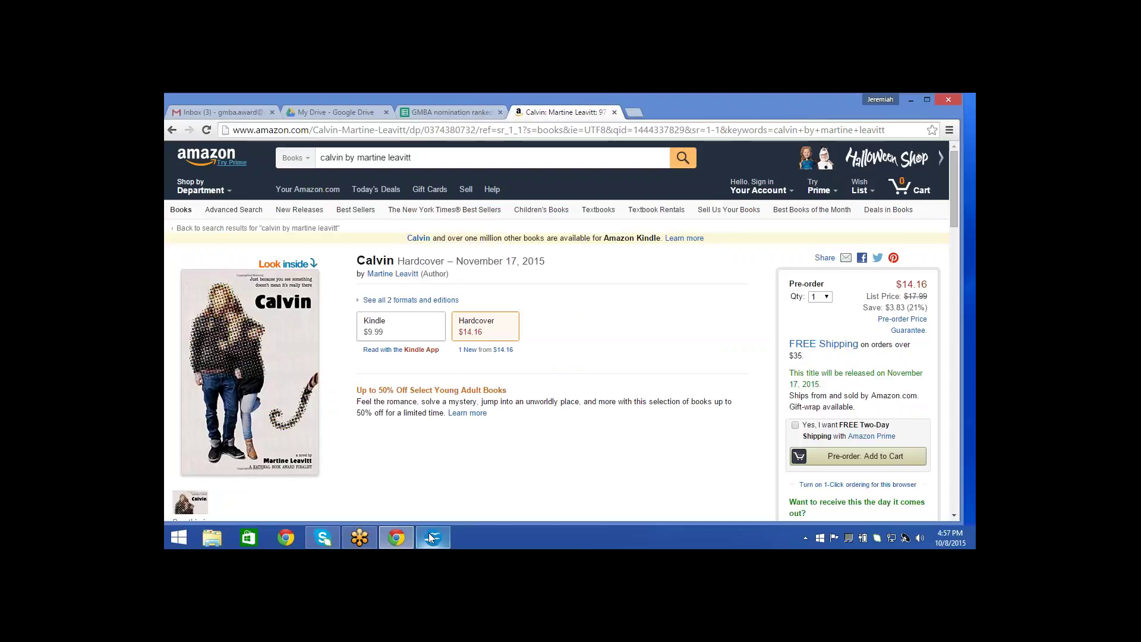
pyautogui.click(431, 537)
pyautogui.write('Cal')
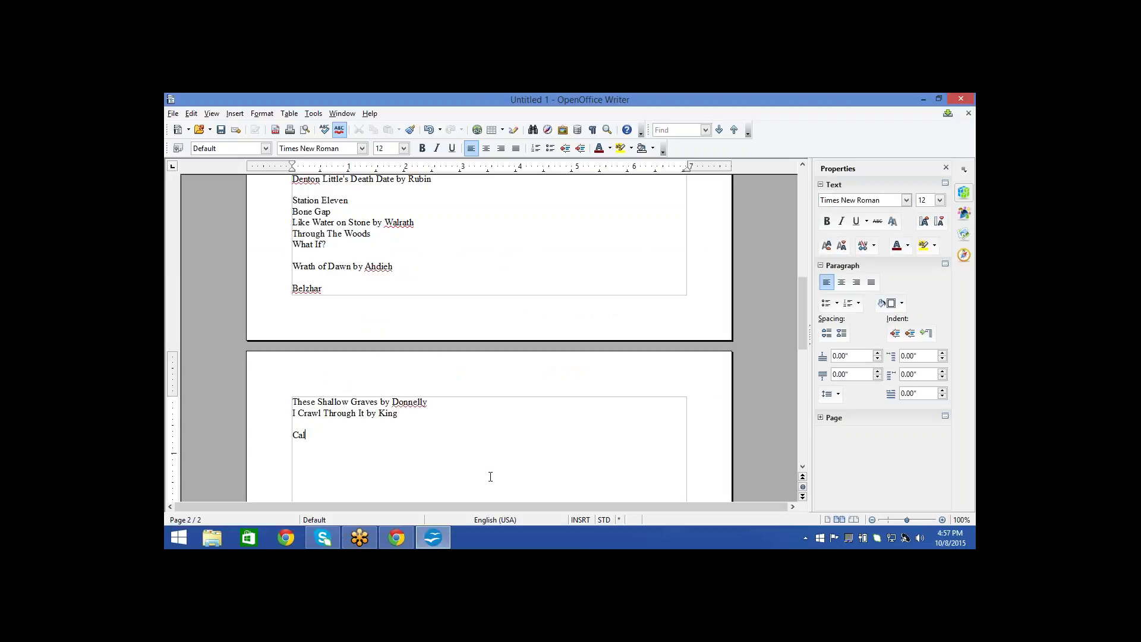
pyautogui.write('vin by Leavitt')
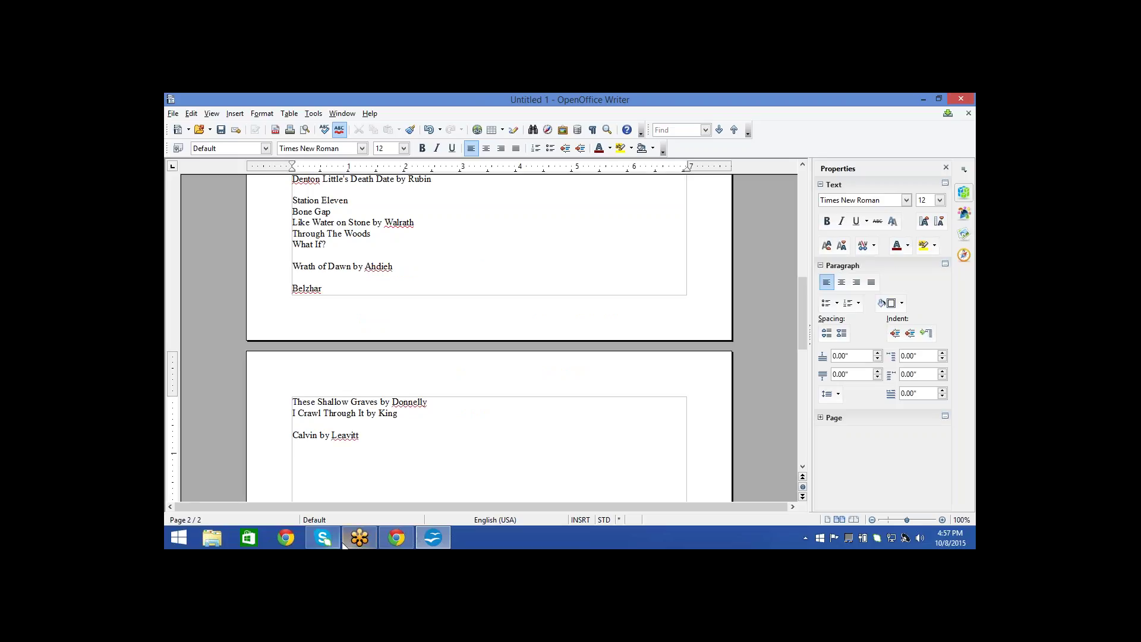
# Switch to Chrome and go from the Amazon home page to the Books department
pyautogui.click(386, 541)
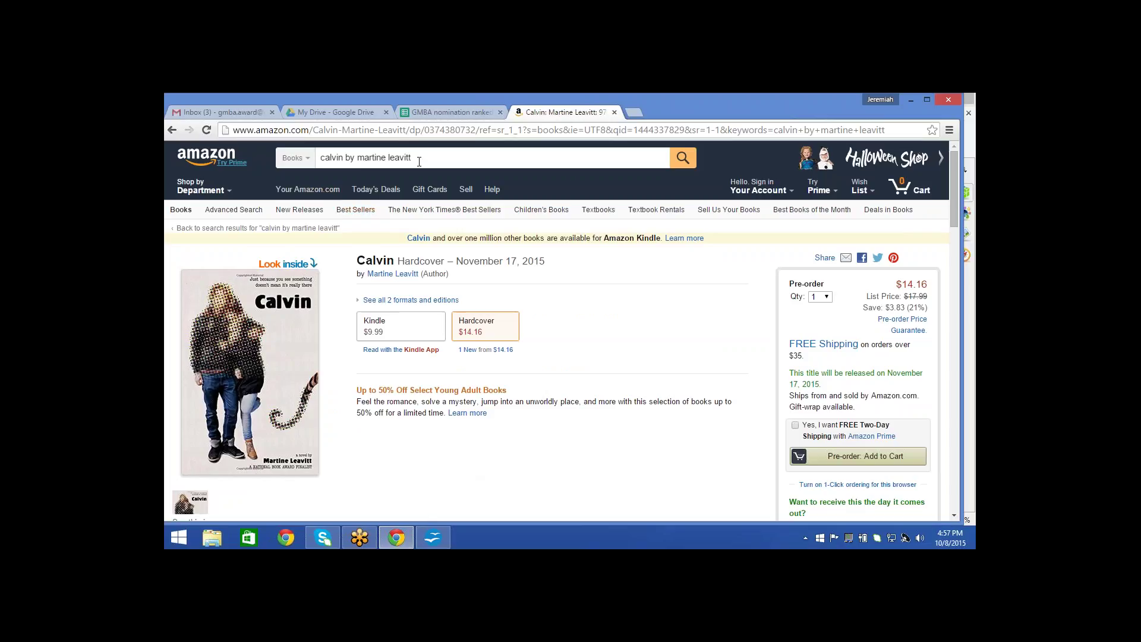
pyautogui.click(208, 154)
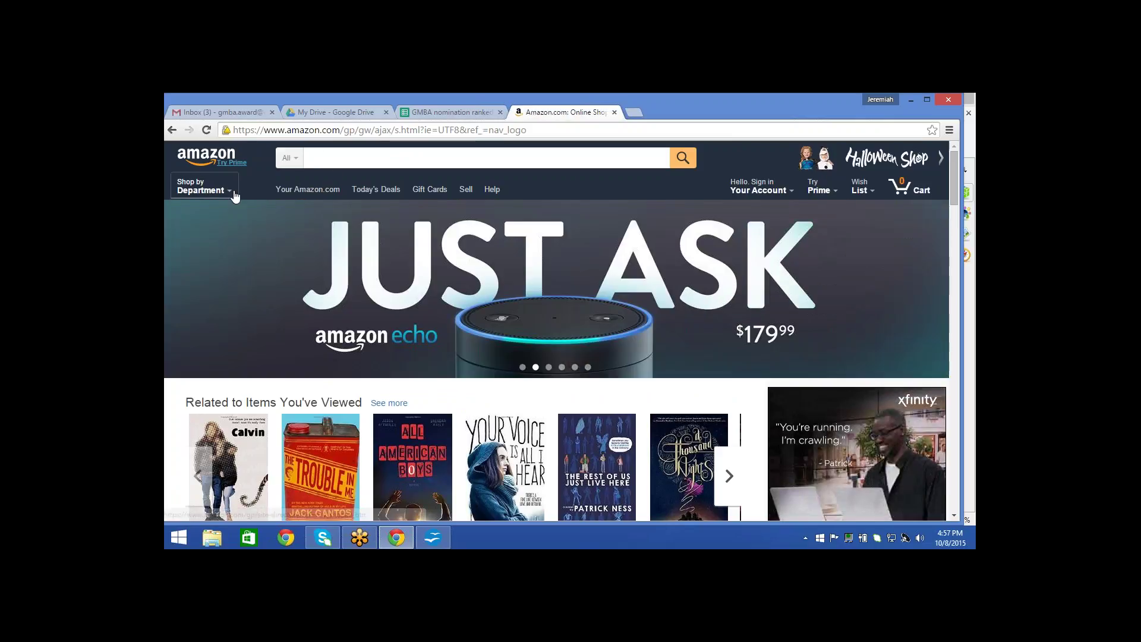
pyautogui.moveTo(235, 197)
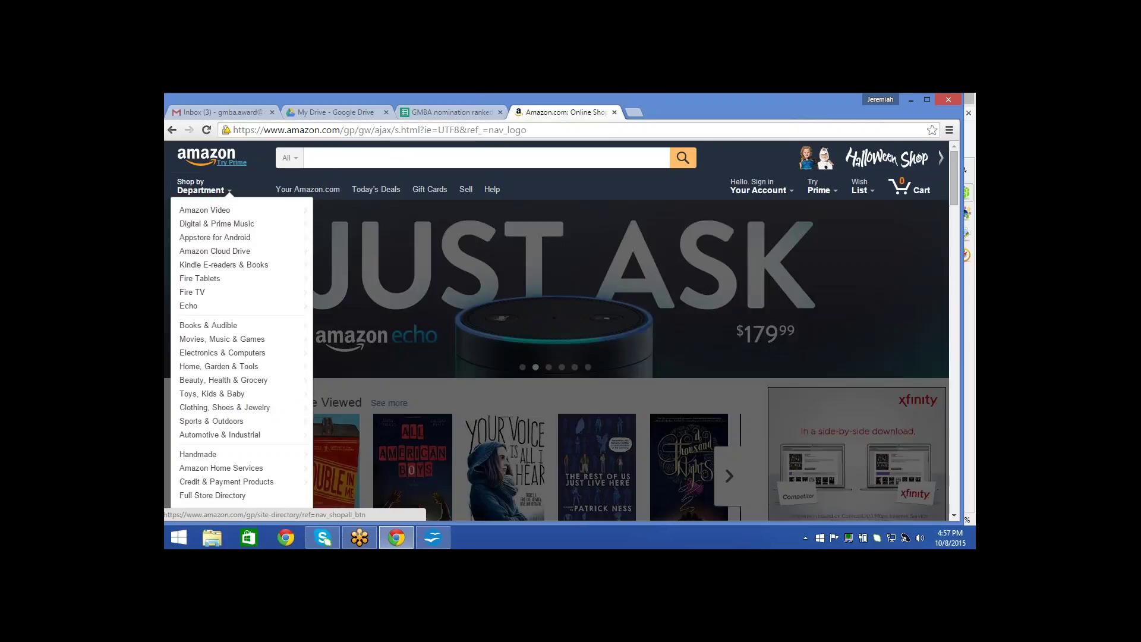
pyautogui.moveTo(213, 328)
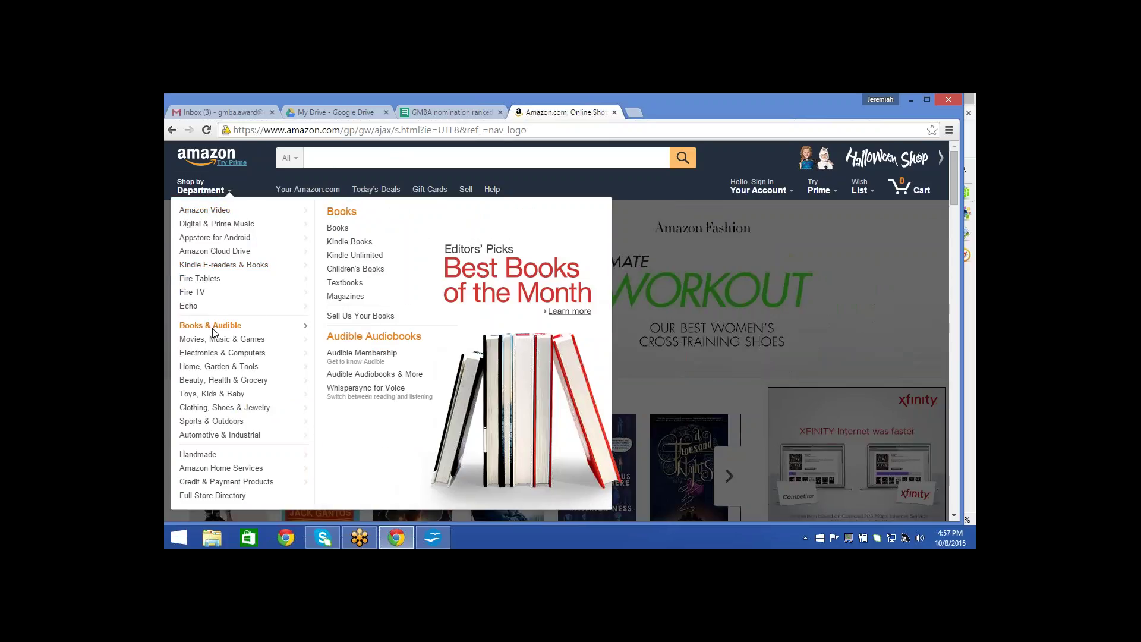
pyautogui.click(337, 228)
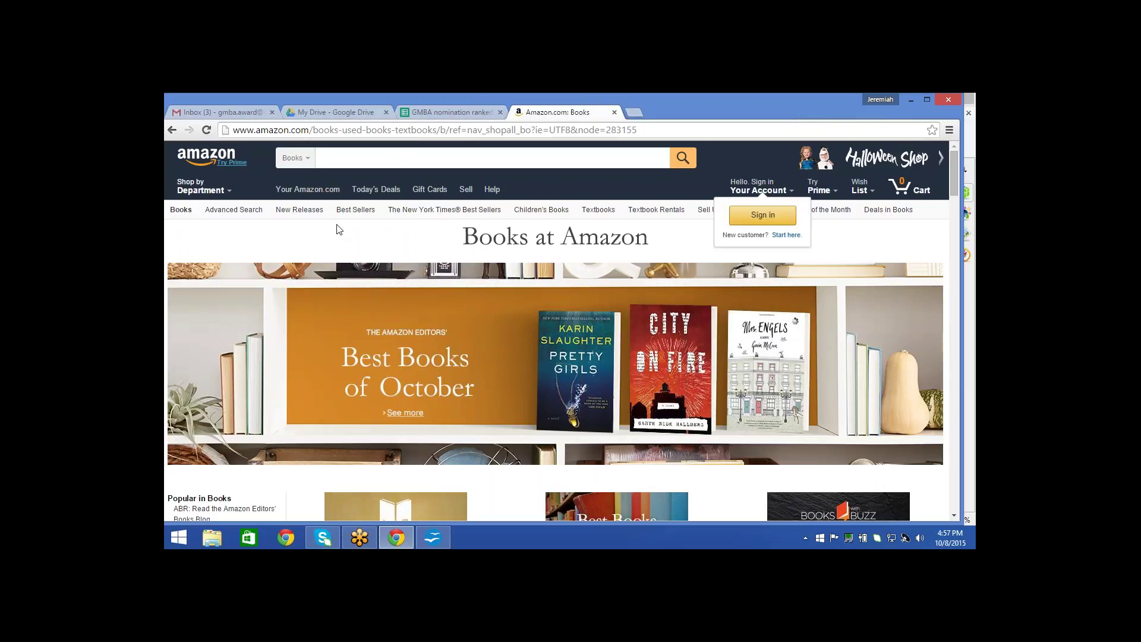
# Open the new releases in Books, view the Twilight Tenth Anniversary/Life and Death Dual Edition page and return to the list
pyautogui.click(299, 209)
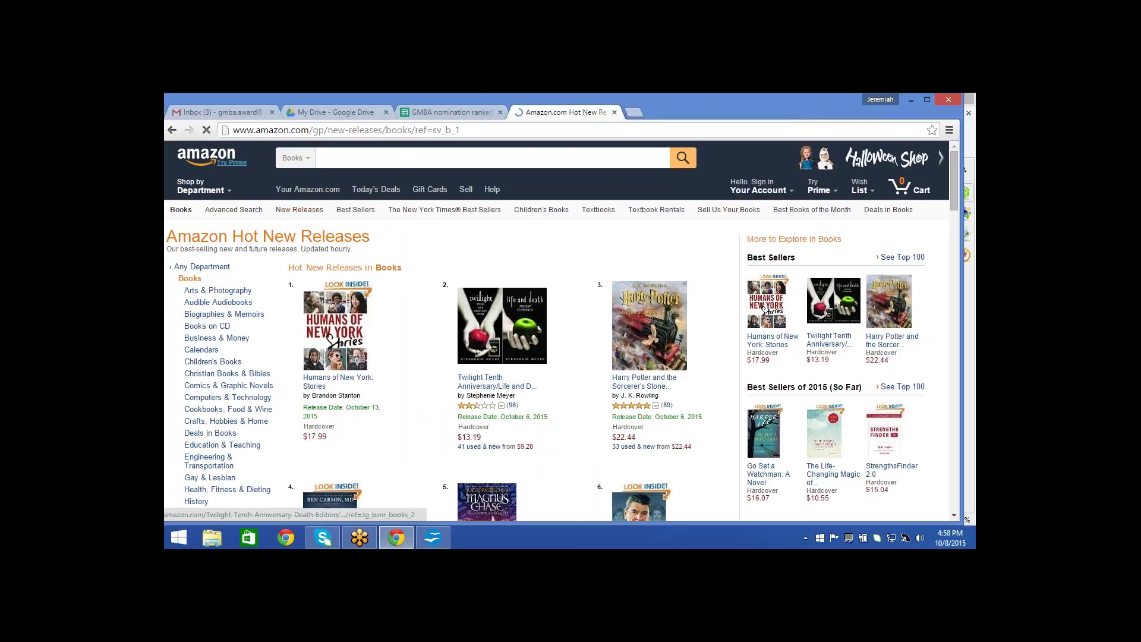
pyautogui.click(506, 319)
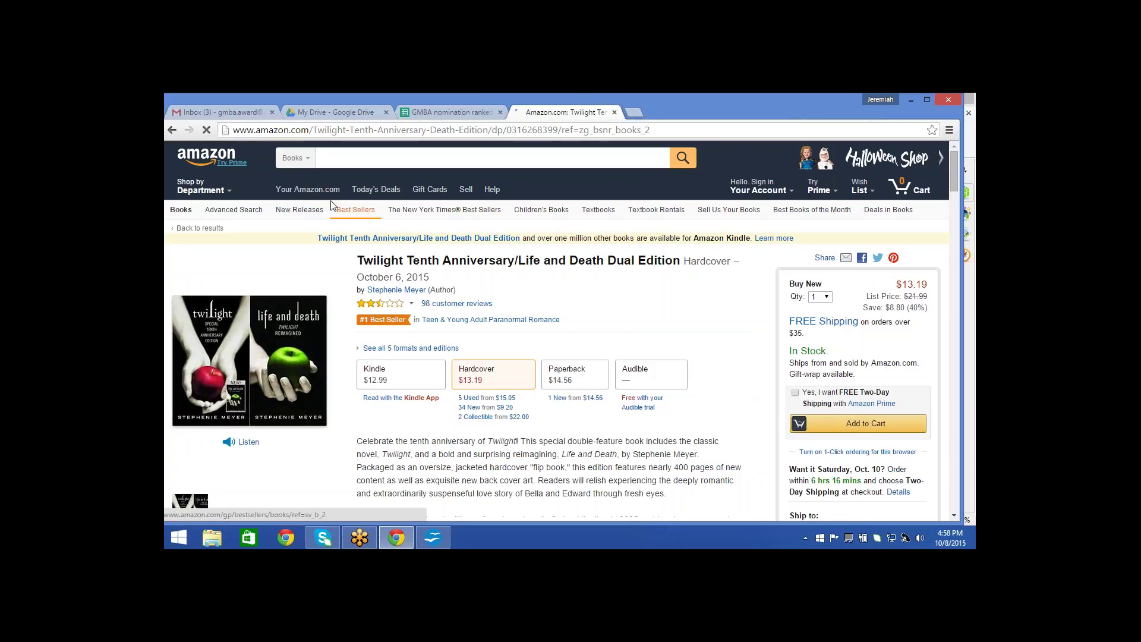
pyautogui.click(173, 129)
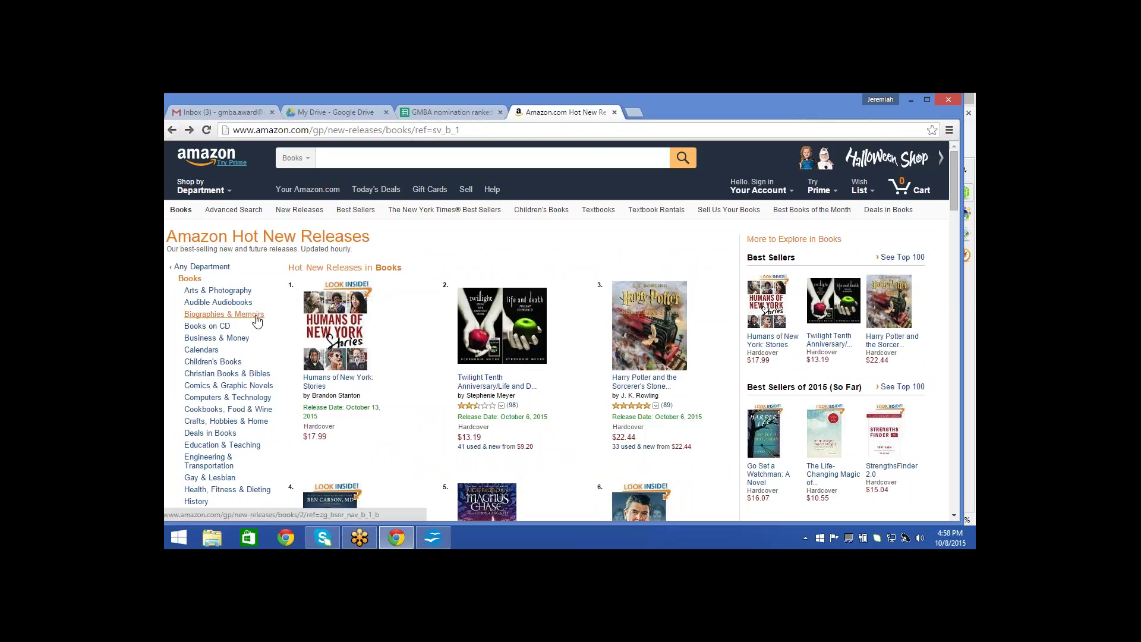
# Open the Teens category of the Books hot new releases
pyautogui.click(256, 319)
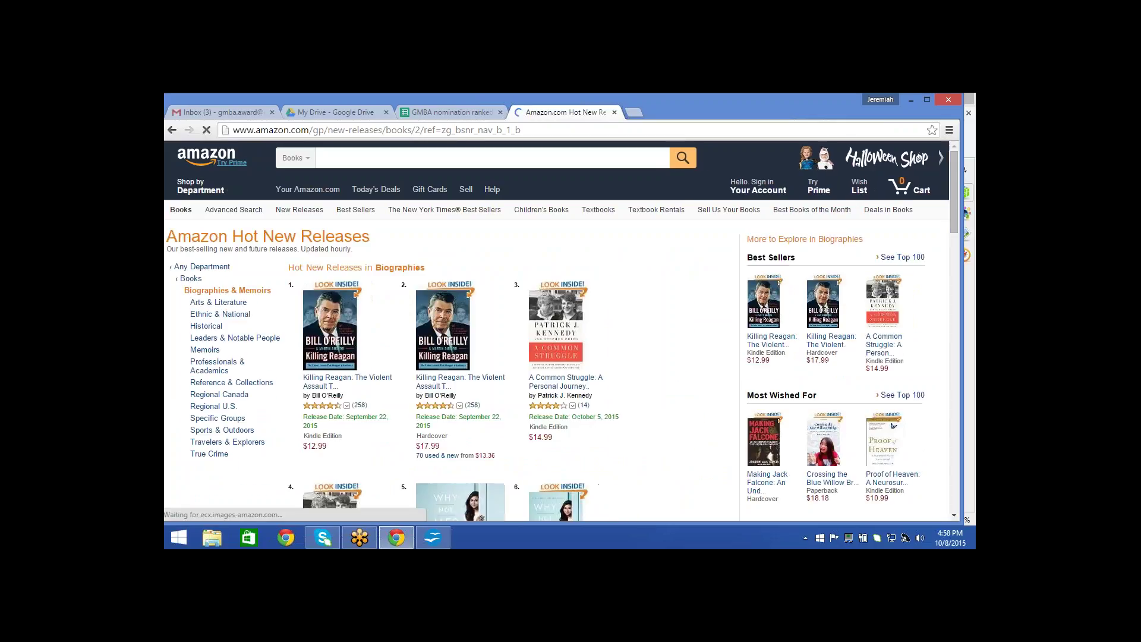
pyautogui.hotkey('alt', 'Left')
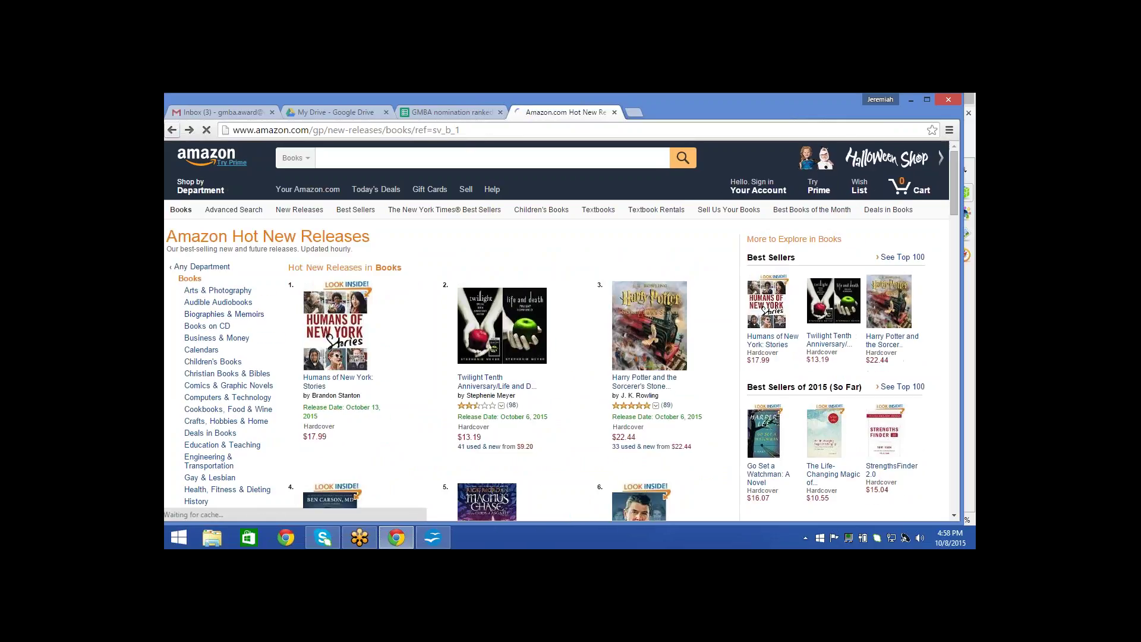
pyautogui.click(955, 516)
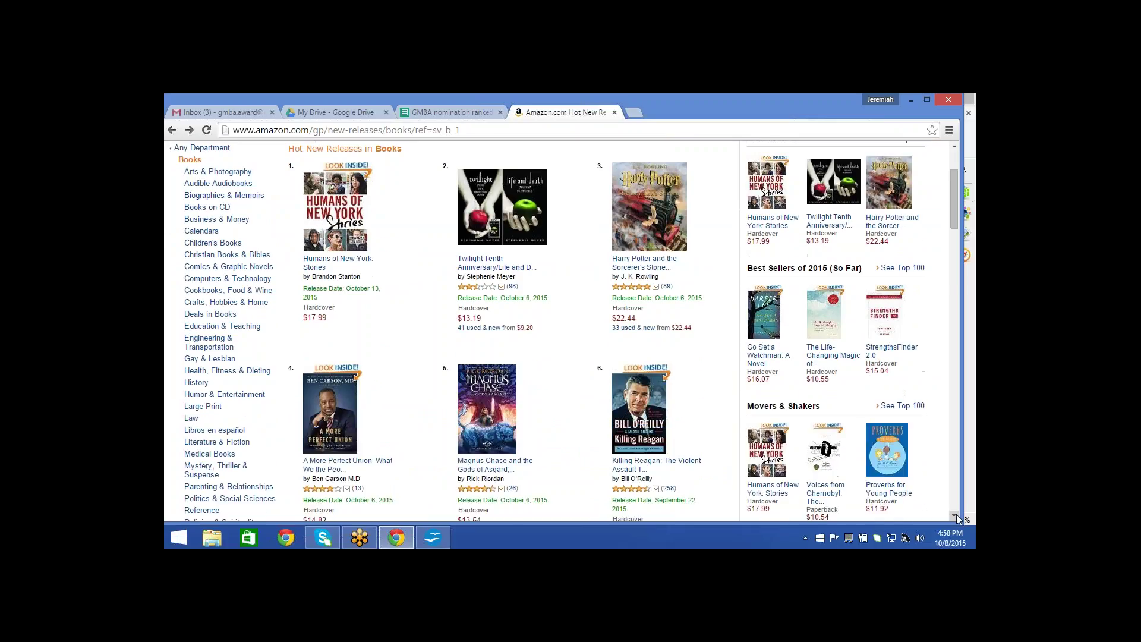
pyautogui.click(956, 517)
pyautogui.click(956, 517)
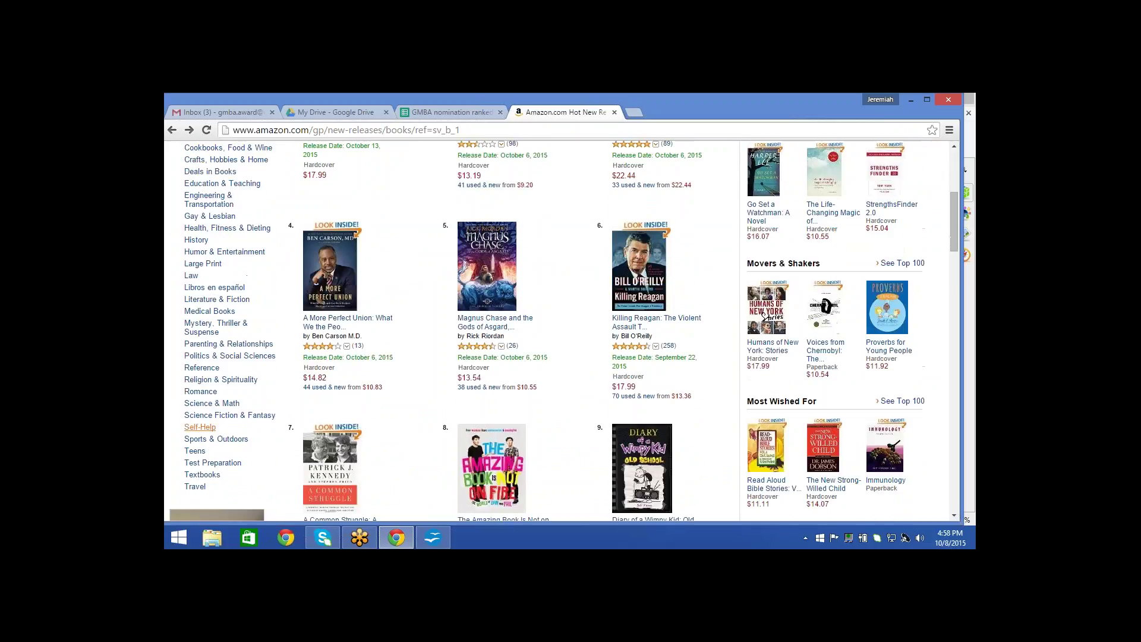
pyautogui.click(194, 451)
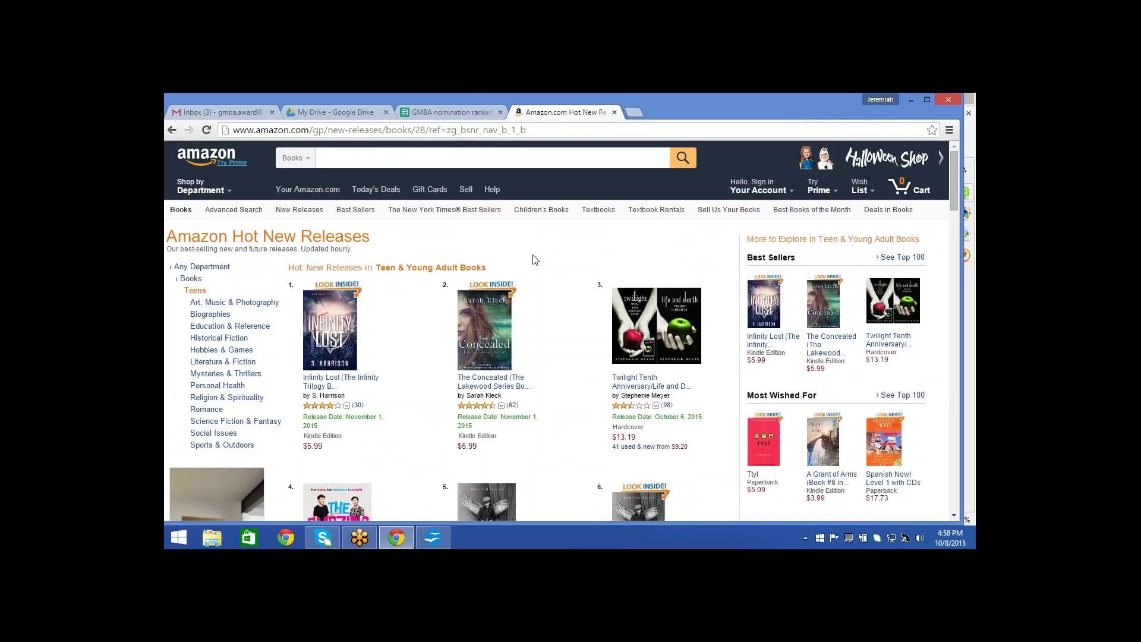
# Look through the Teen & Young Adult hot new releases ranked 1-20, view the Winter (The Lunar Chronicles) page and return to the list
pyautogui.scroll(-2, 533, 260)
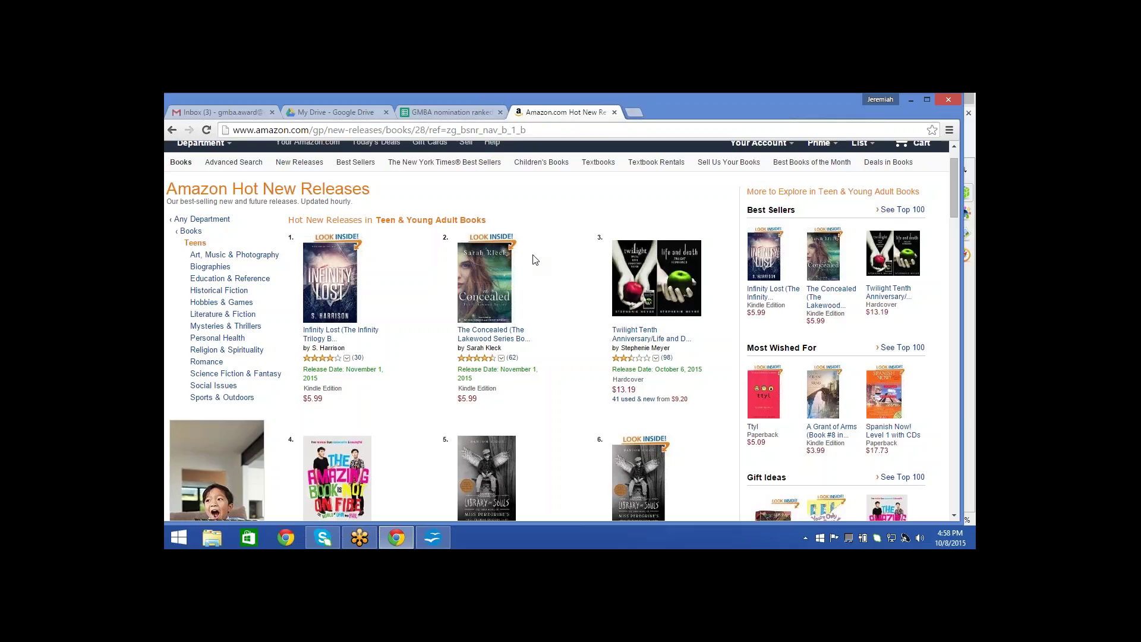
pyautogui.scroll(-1, 533, 260)
pyautogui.scroll(-1, 533, 260)
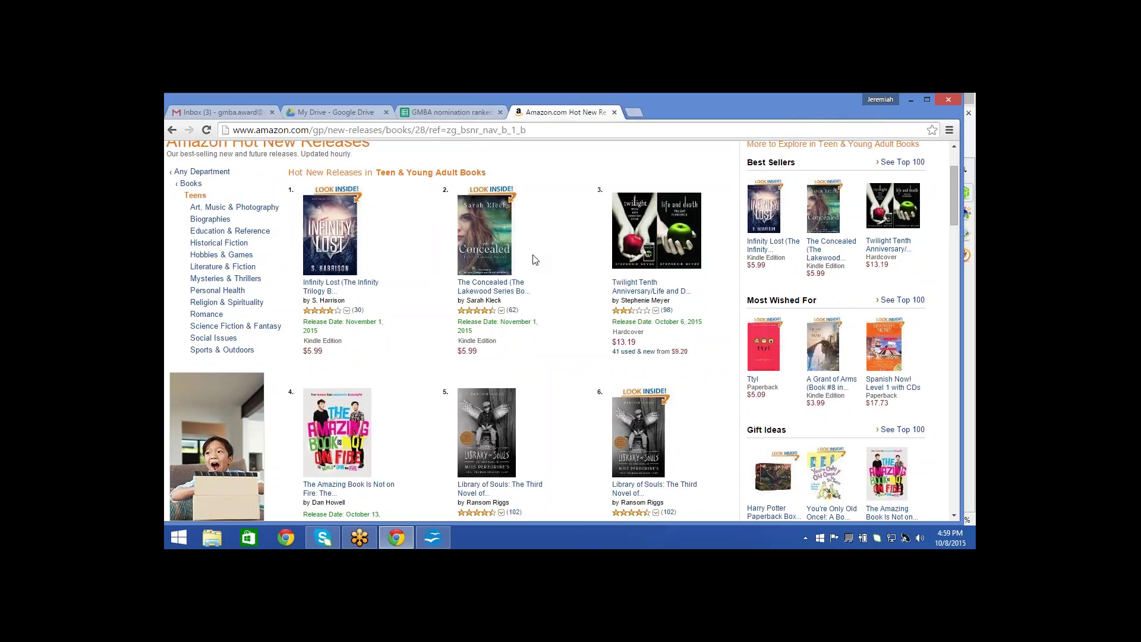
pyautogui.scroll(-3, 533, 260)
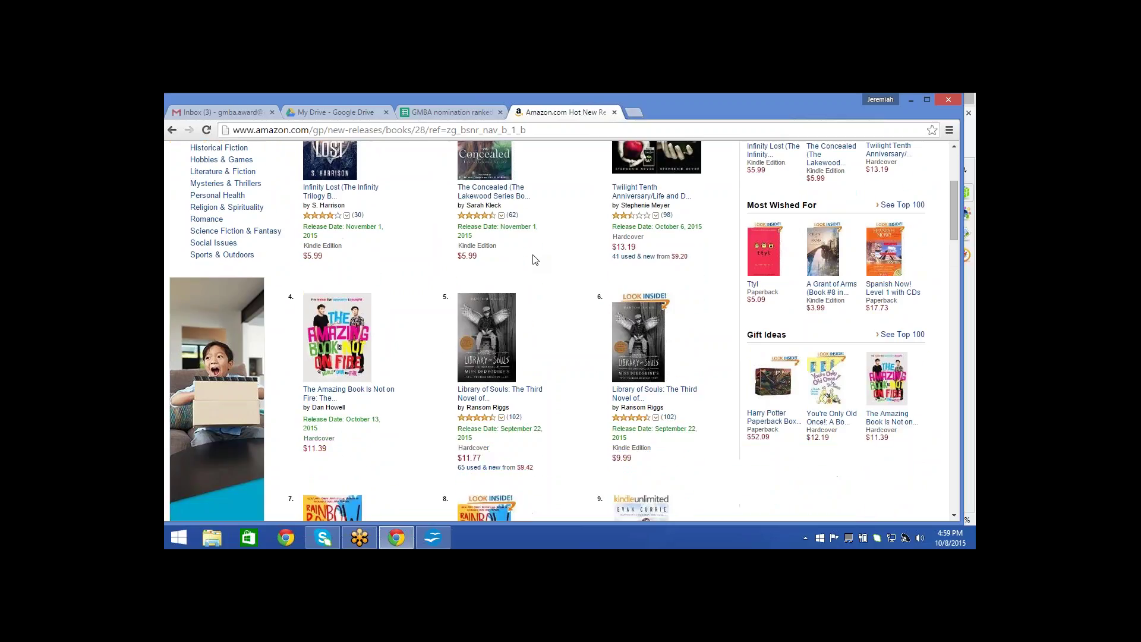
pyautogui.scroll(-5, 533, 259)
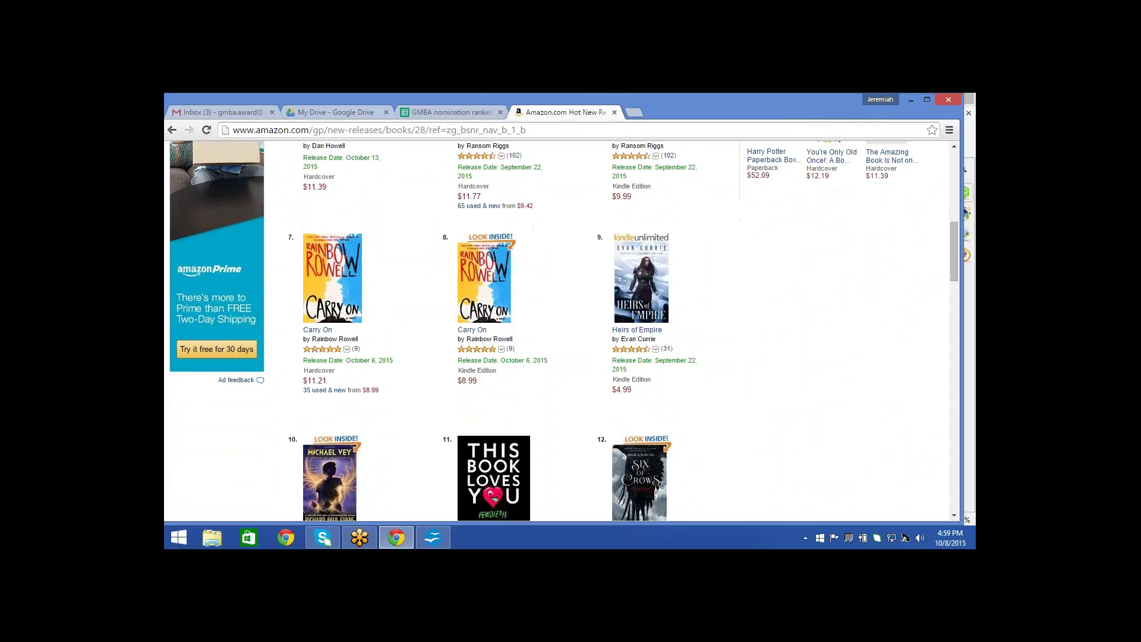
pyautogui.scroll(-2, 533, 260)
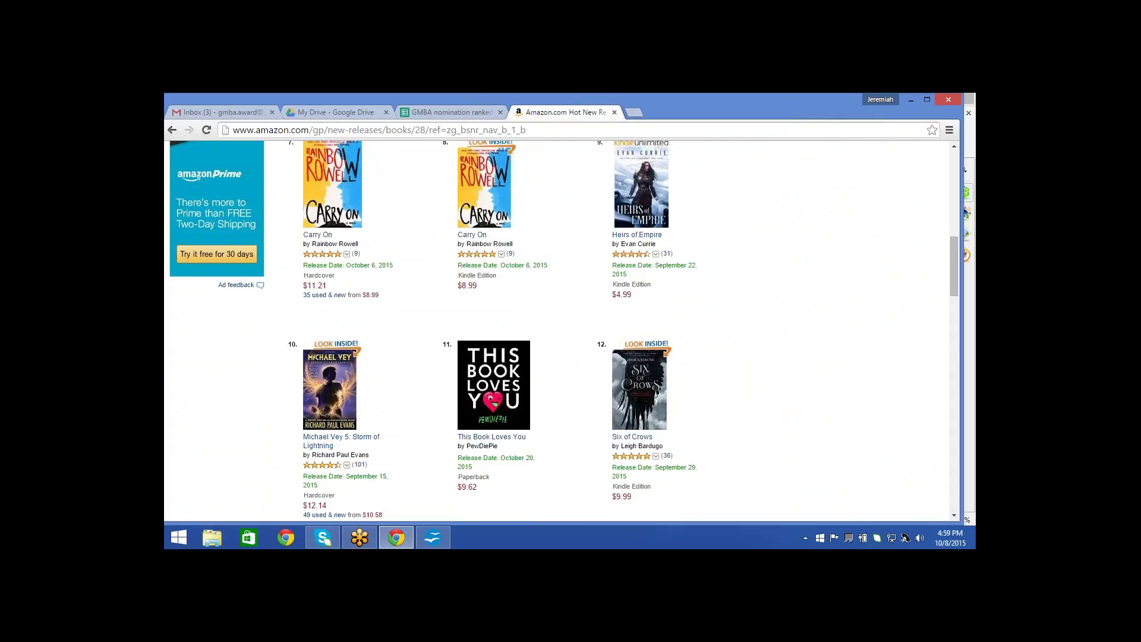
pyautogui.scroll(-4, 533, 260)
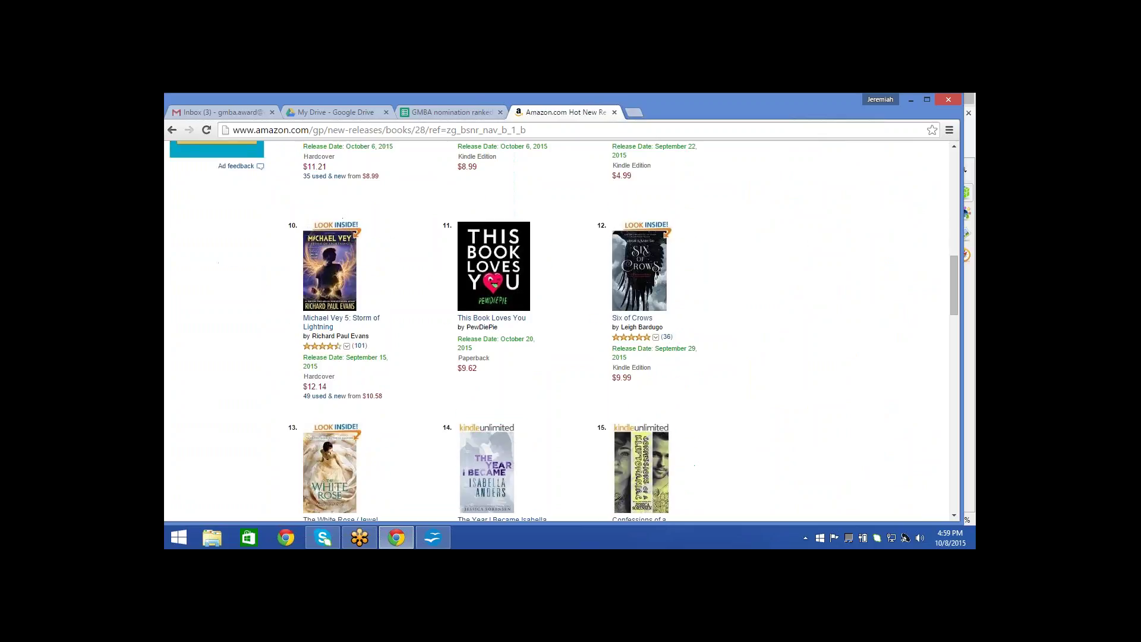
pyautogui.scroll(-4, 533, 260)
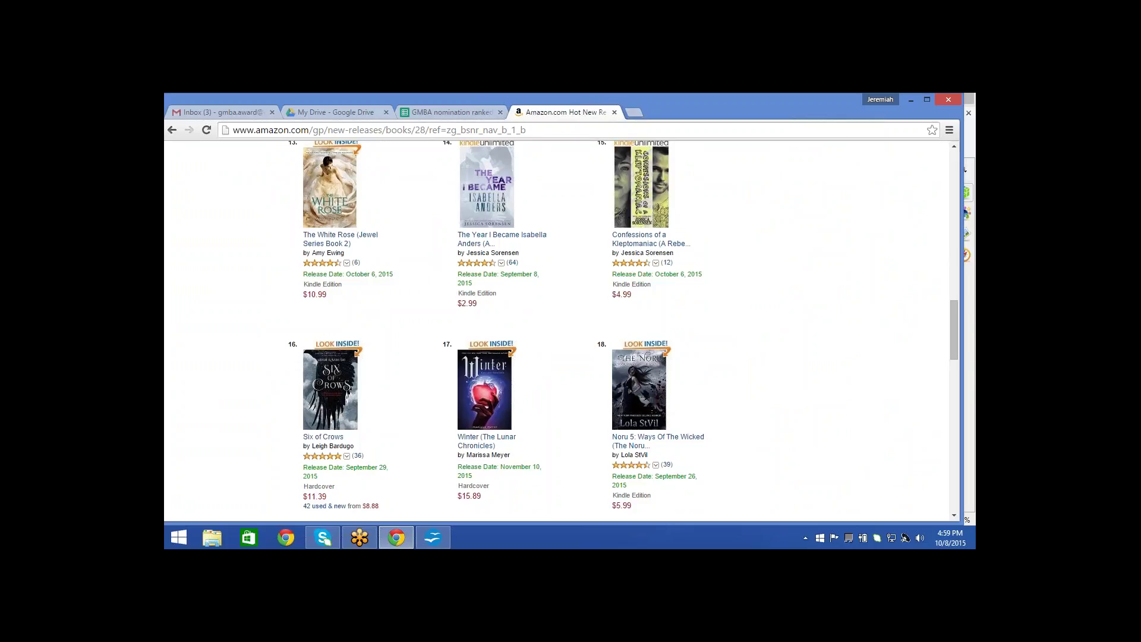
pyautogui.scroll(-1, 623, 331)
pyautogui.scroll(-2, 622, 330)
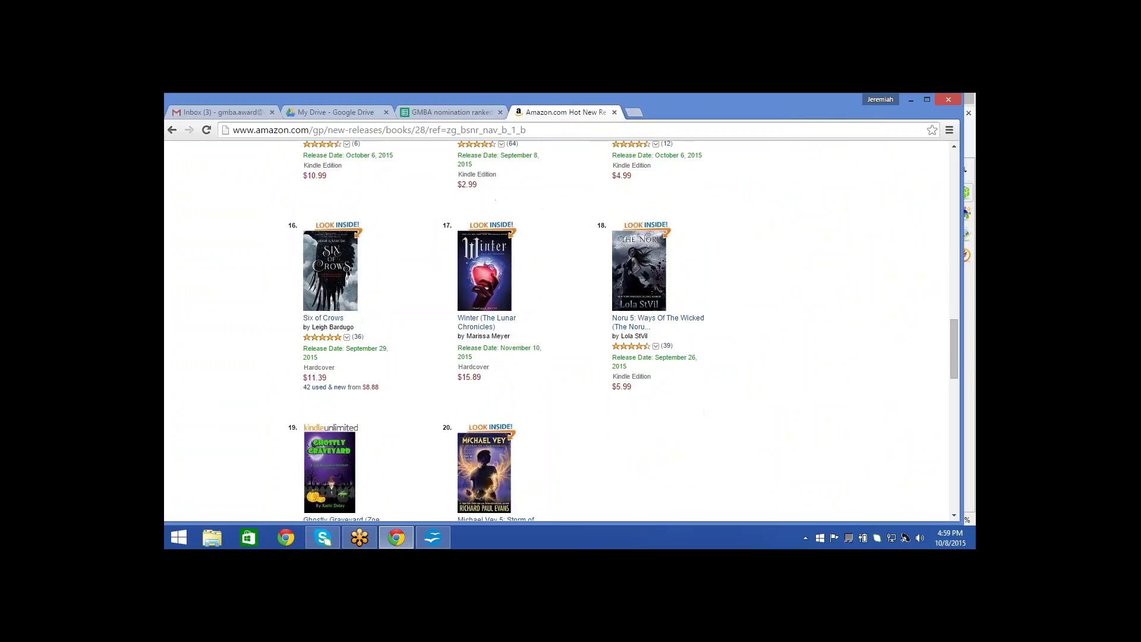
pyautogui.click(495, 273)
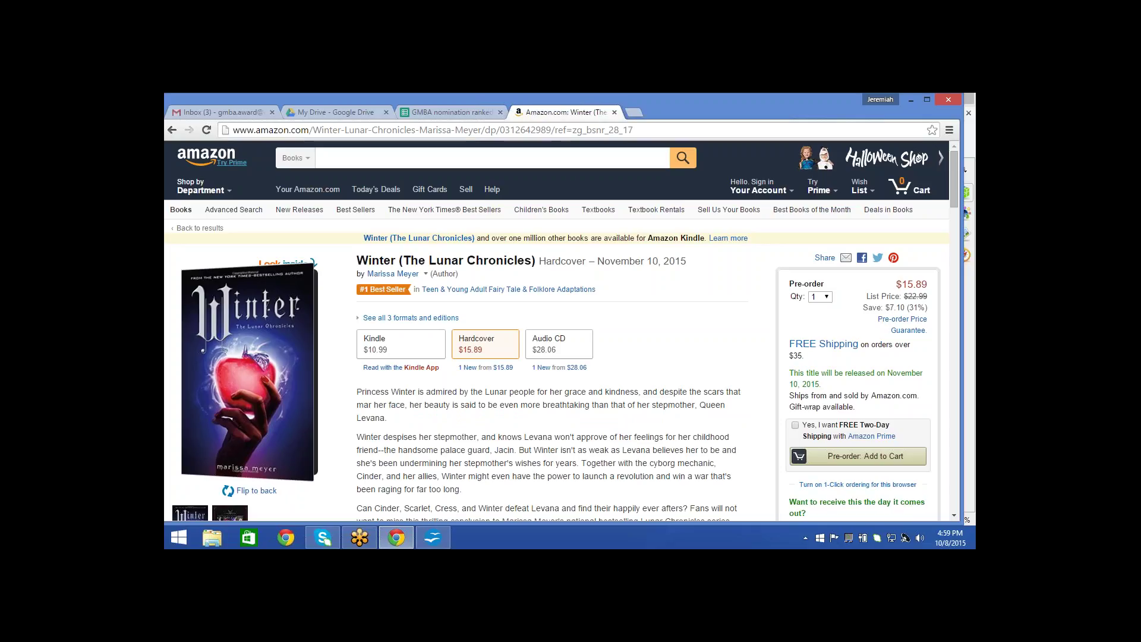
pyautogui.click(171, 130)
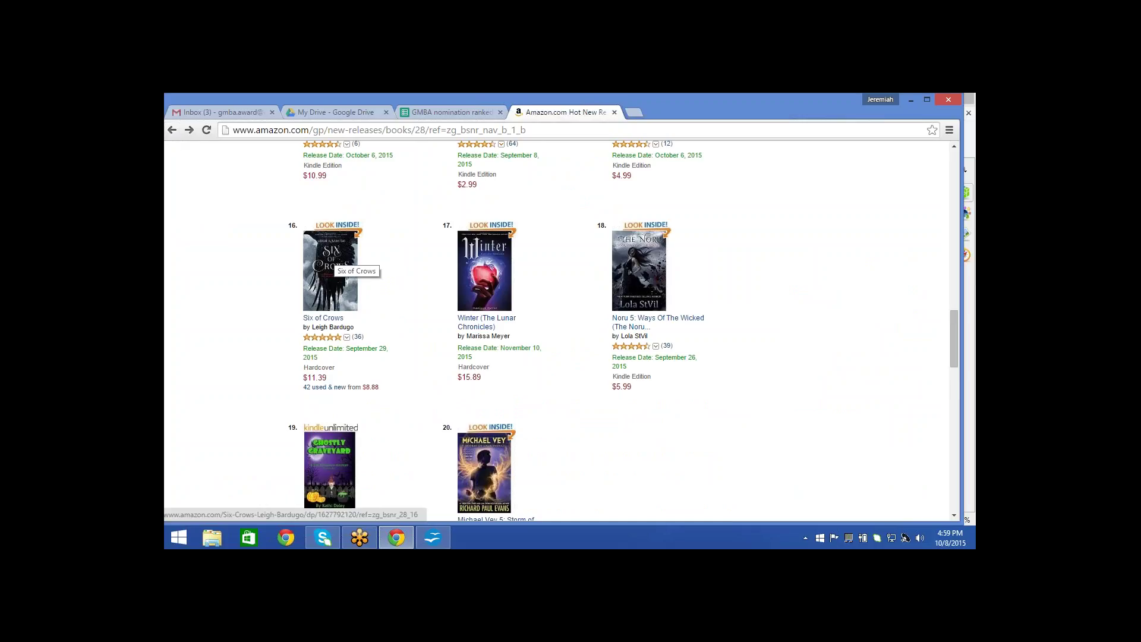
# Switch to OpenOffice Writer and add "Six of Crows by Bardugo" below "Calvin by Leavitt", leaving a blank line between them
pyautogui.click(433, 537)
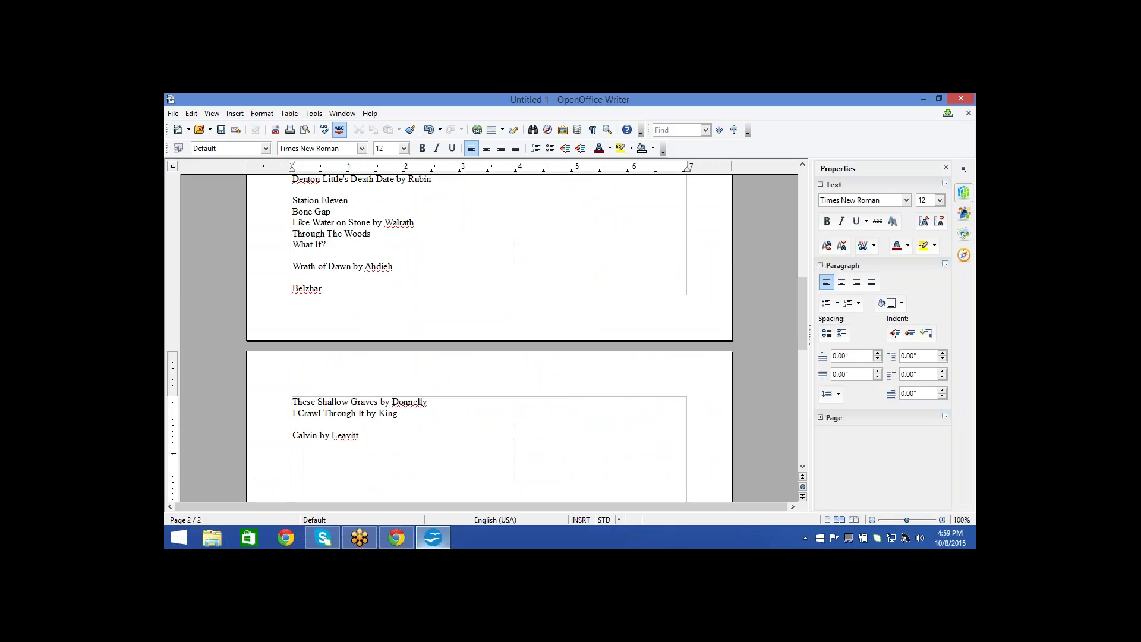
pyautogui.click(396, 538)
pyautogui.click(432, 538)
pyautogui.write('Six of Crows by Bardugo')
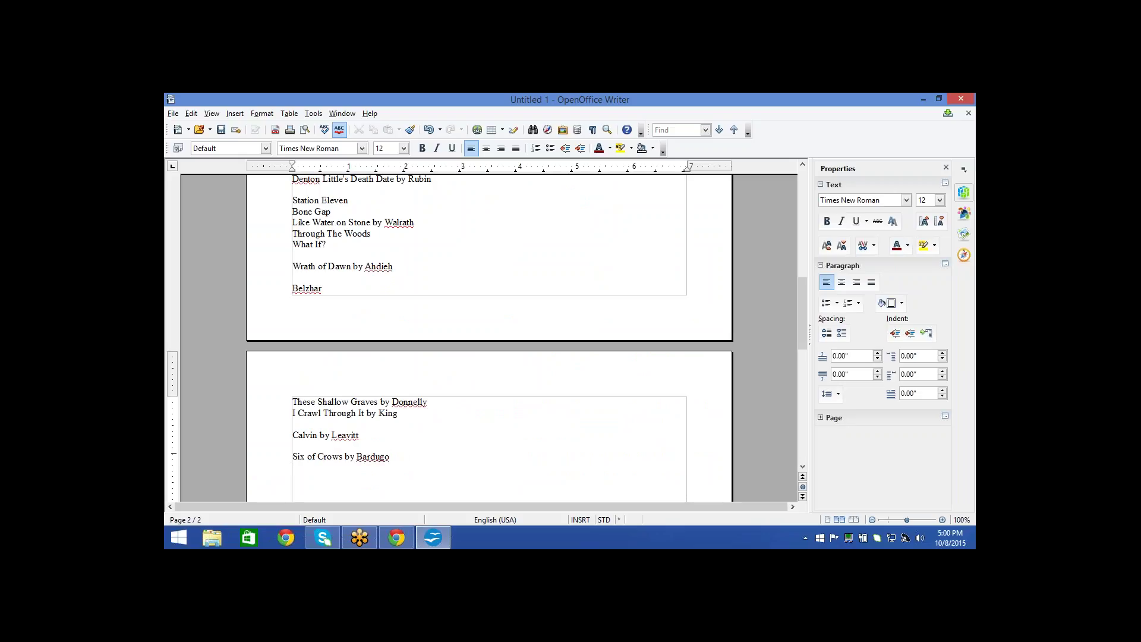
# Switch to Chrome, view the hardcover product page of "Six of Crows" and return to the new releases list
pyautogui.click(398, 537)
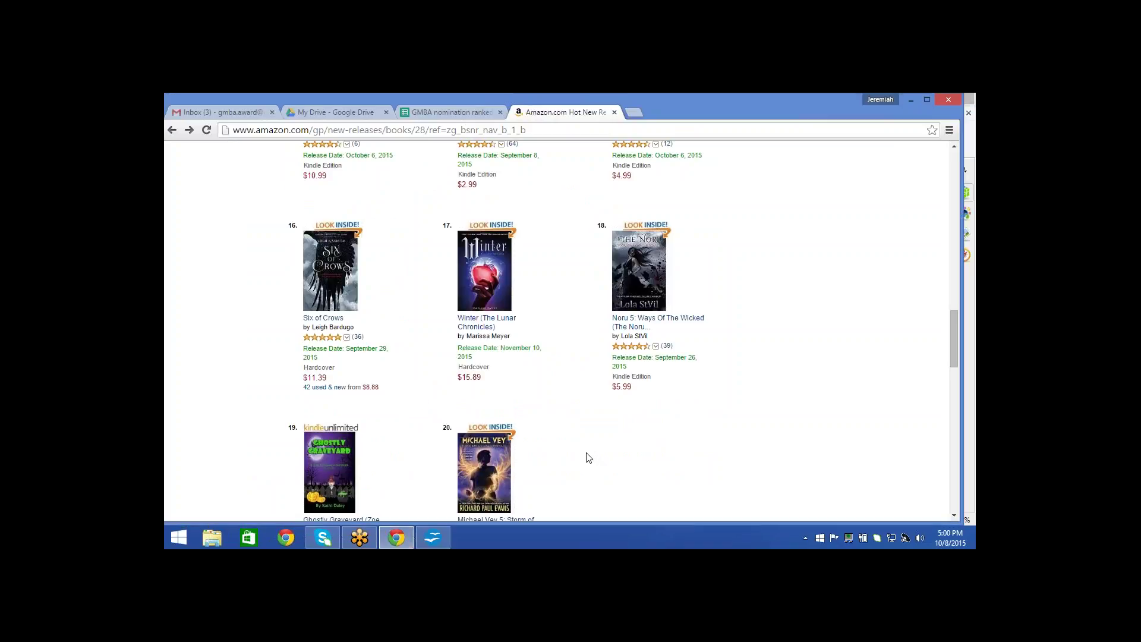
pyautogui.click(343, 285)
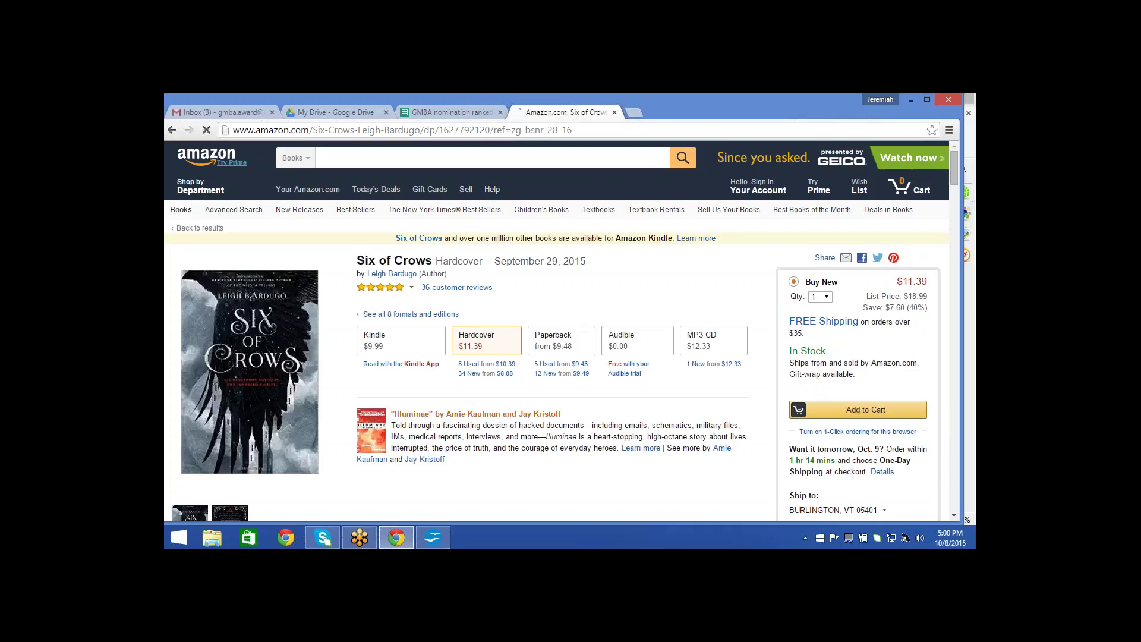
pyautogui.click(172, 130)
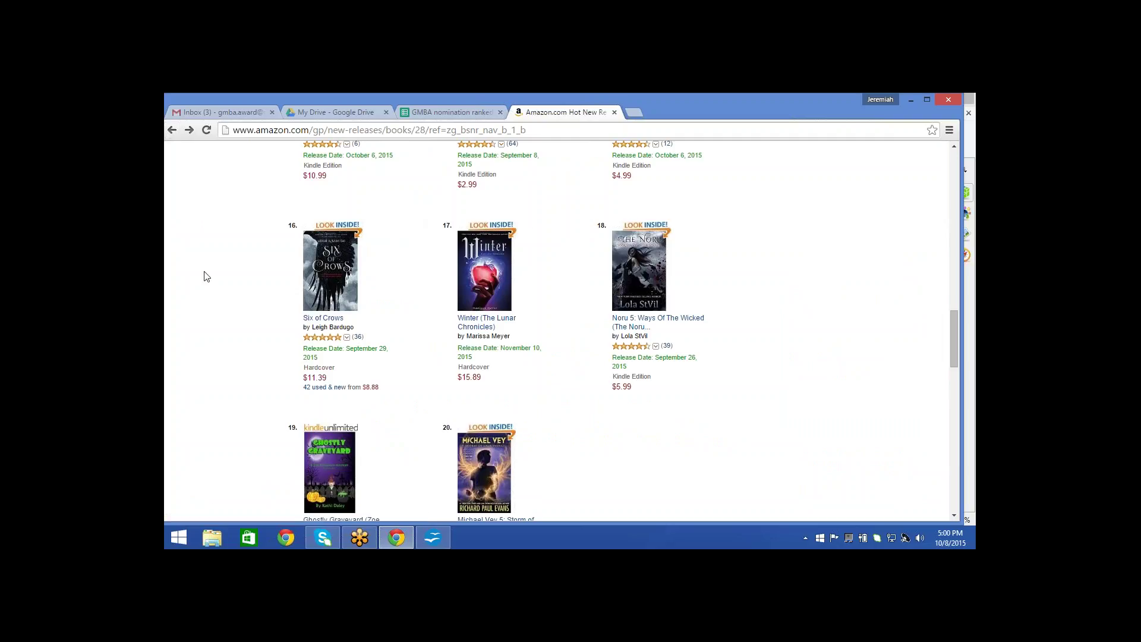
pyautogui.scroll(1, 205, 276)
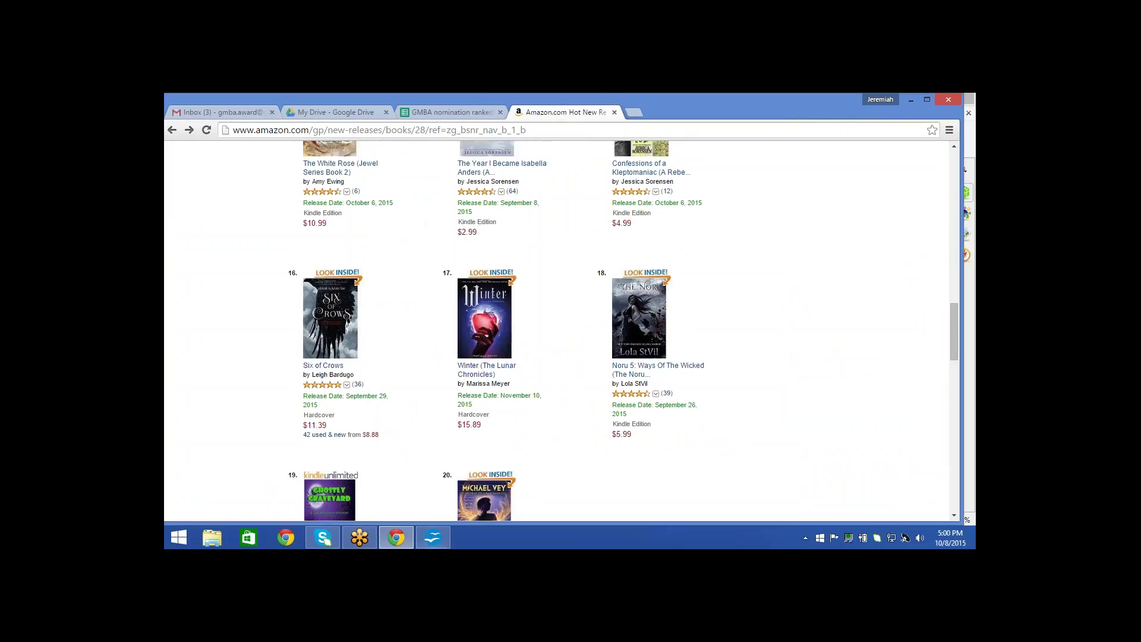
# Switch to OpenOffice Writer and add "The Rest of Us Just Live Here by Ness" on the line below "Six of Crows by Bardugo"
pyautogui.click(432, 535)
pyautogui.write('The Res')
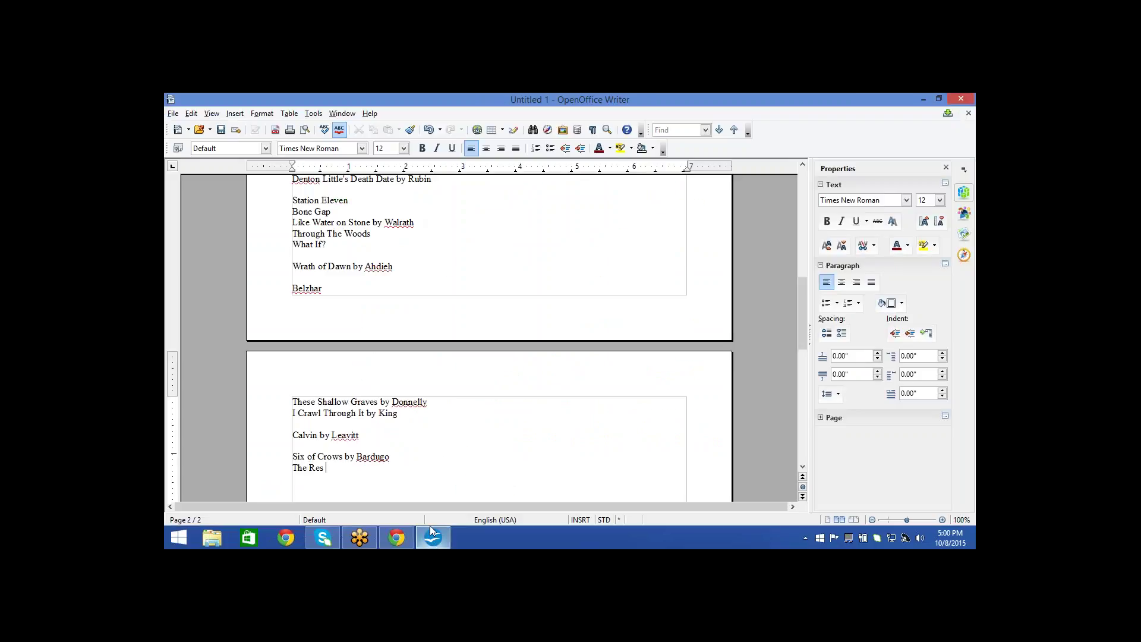
pyautogui.write('t of Us Just Lie')
pyautogui.press('BackSpace')
pyautogui.press('BackSpace')
pyautogui.write('ve Here by Ness')
pyautogui.press('Return')
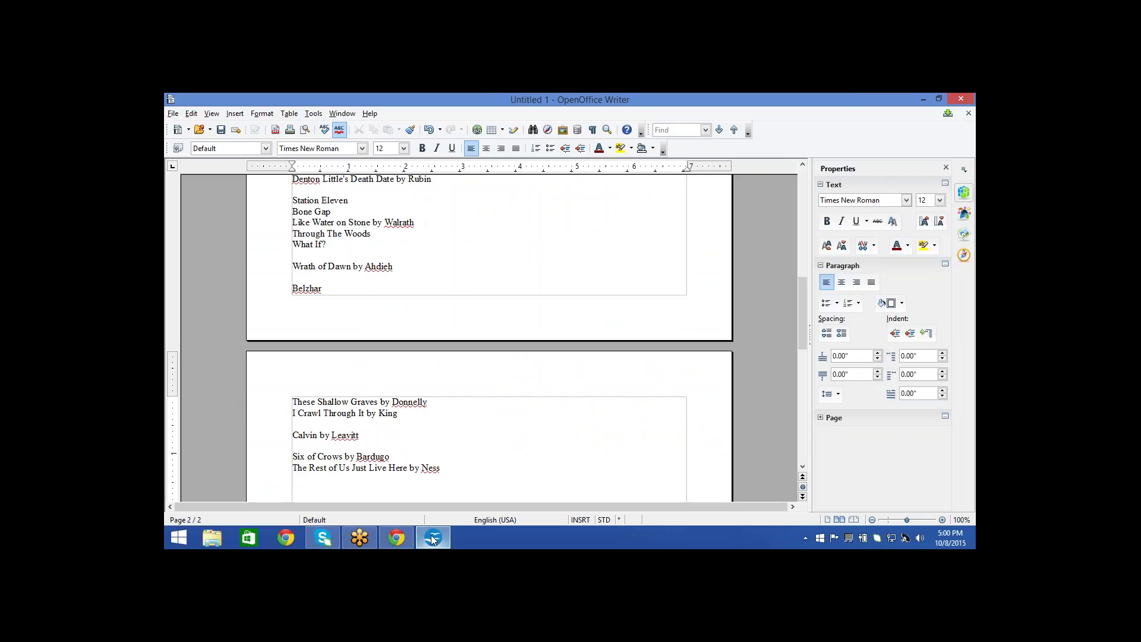
# Switch to Chrome and open the 21-40 page of the Teen & Young Adult hot new releases
pyautogui.click(403, 540)
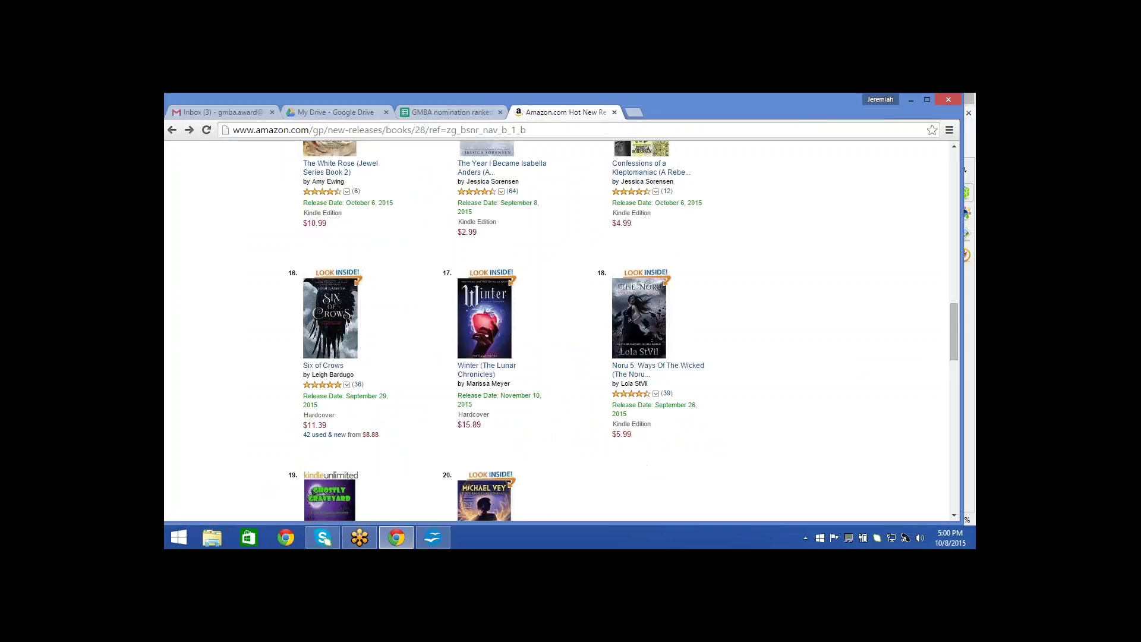
pyautogui.scroll(-3, 505, 330)
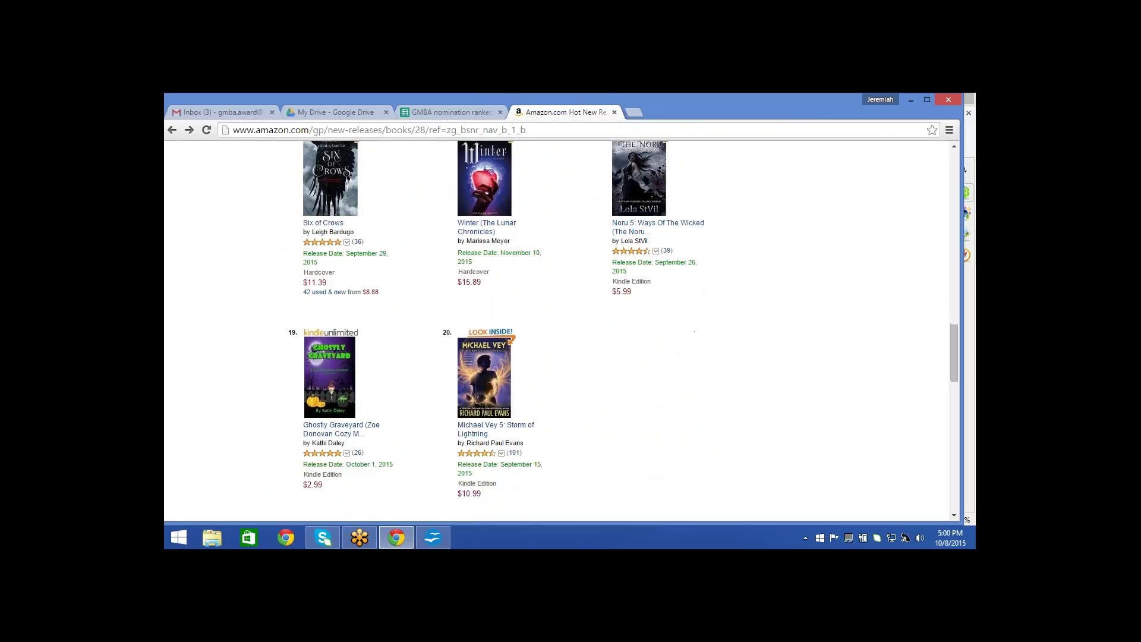
pyautogui.scroll(-1, 694, 331)
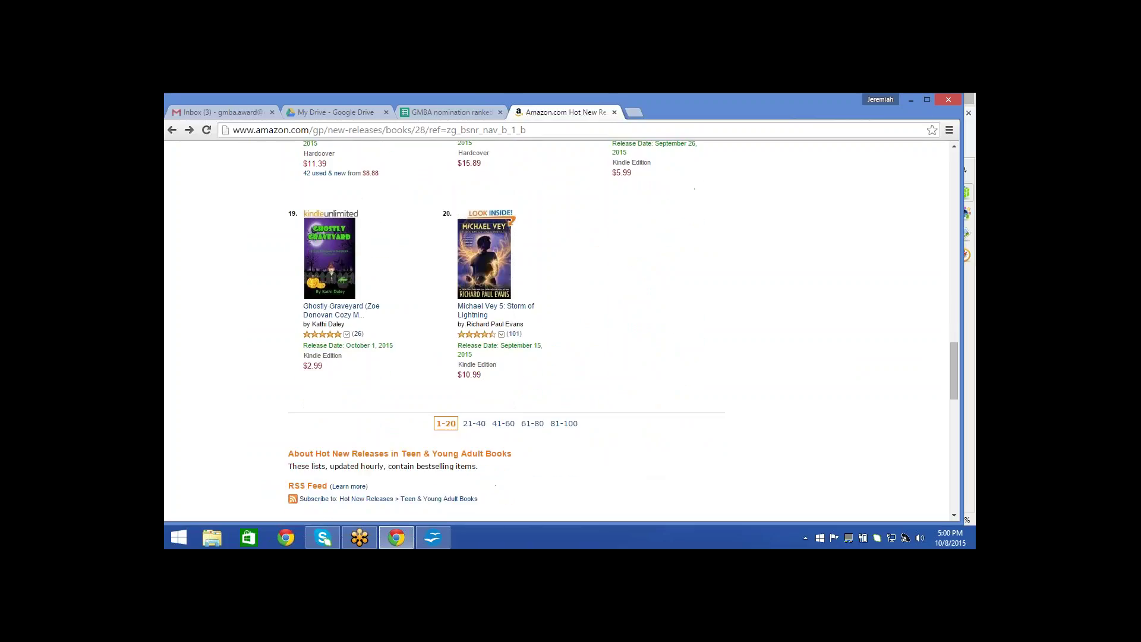
pyautogui.click(475, 423)
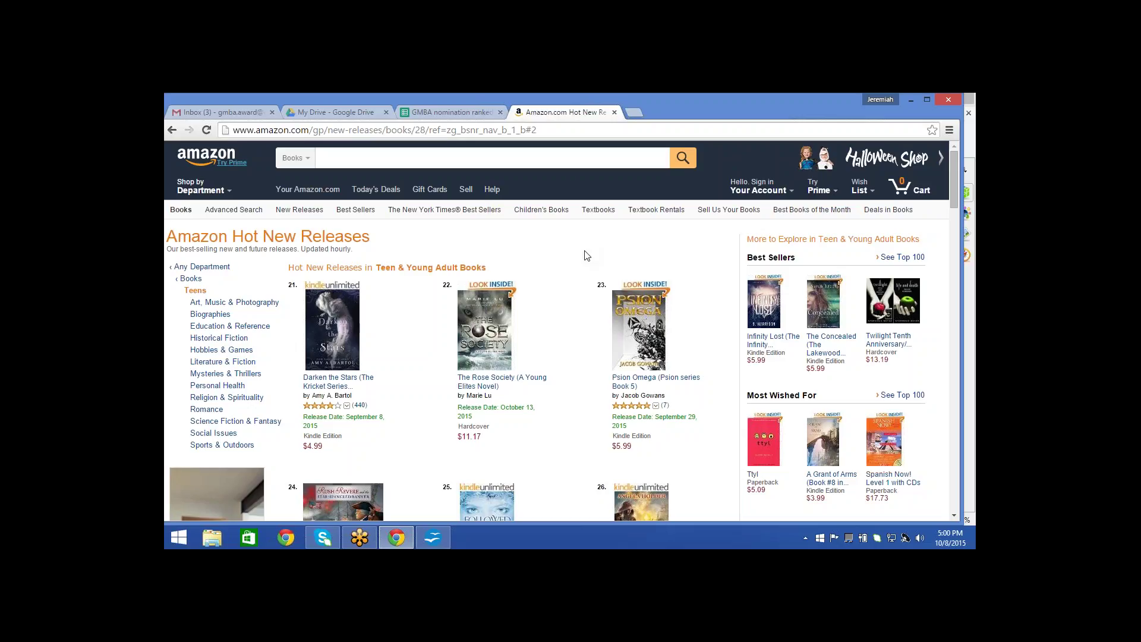
# Examine the titles, authors and release dates on the 21-40 page of the Teen & Young Adult hot new releases
pyautogui.scroll(-2, 585, 256)
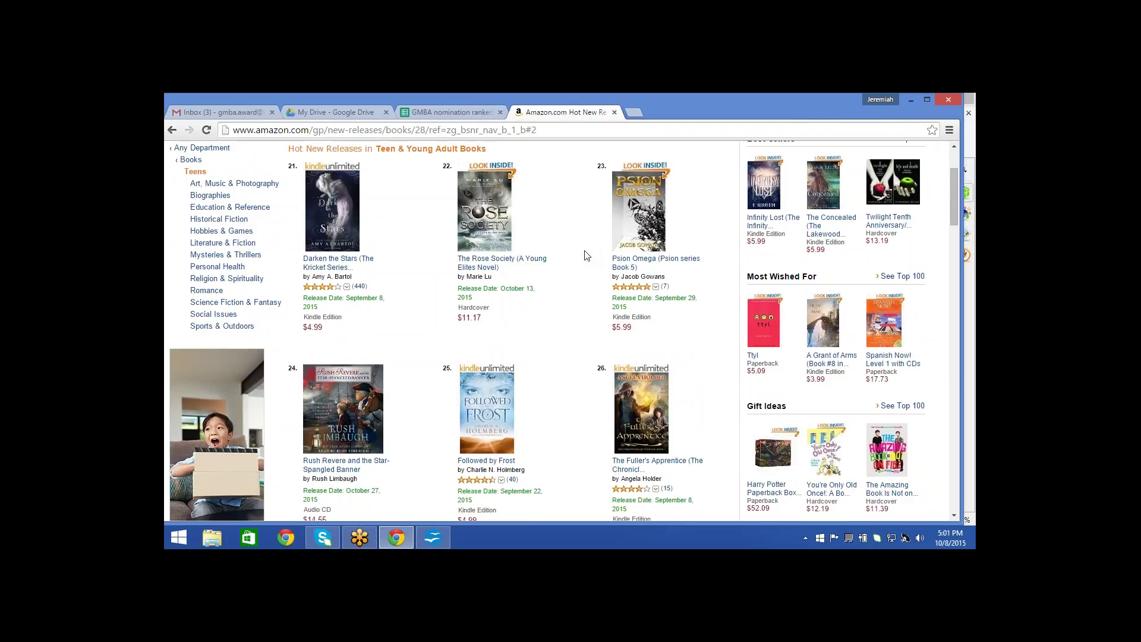
pyautogui.scroll(-1, 585, 255)
pyautogui.scroll(-1, 586, 255)
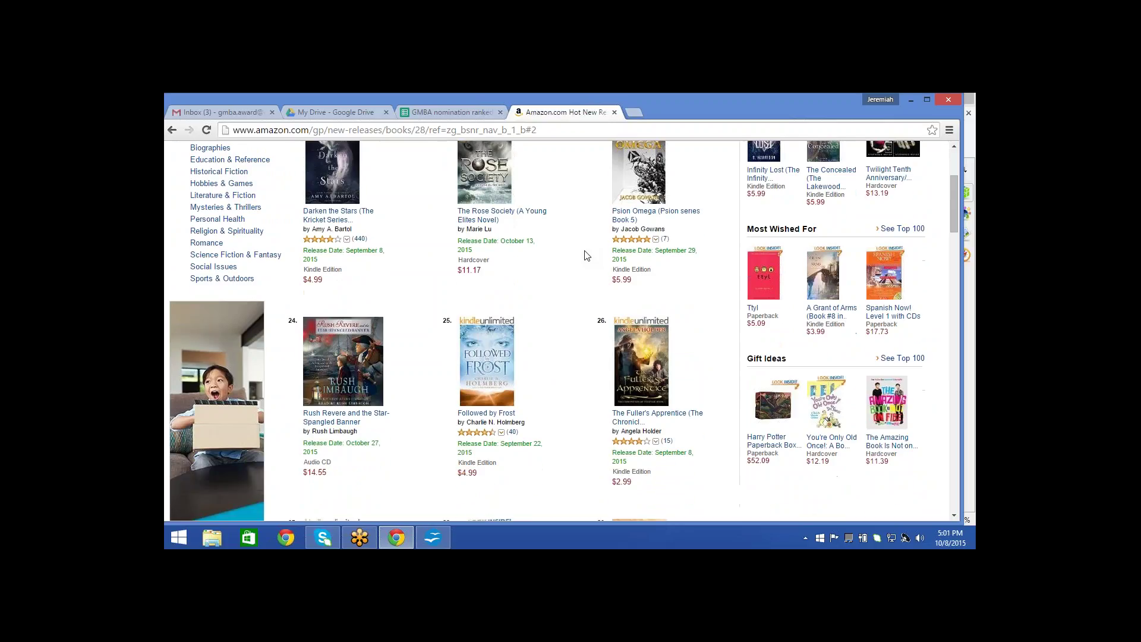
pyautogui.scroll(-3, 586, 256)
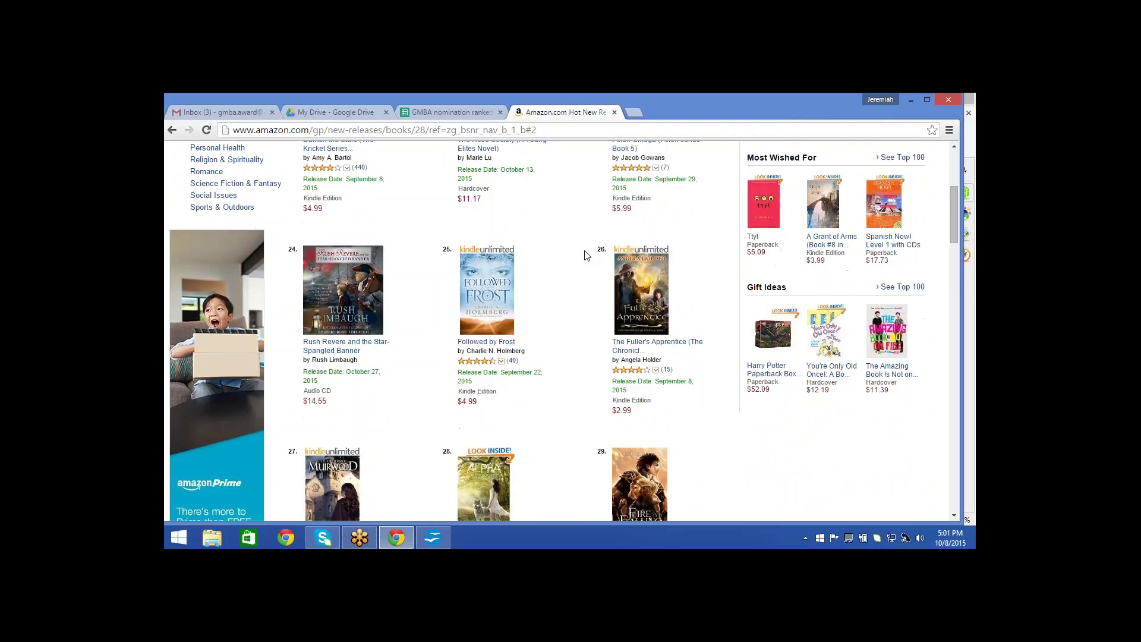
pyautogui.scroll(-6, 586, 255)
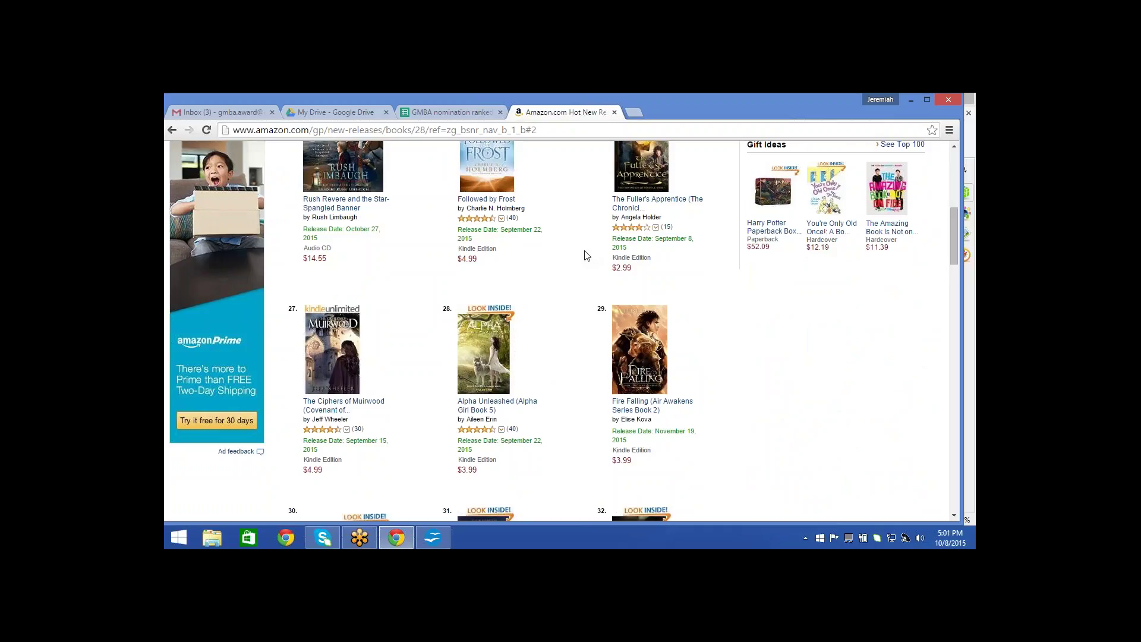
pyautogui.scroll(-1, 587, 256)
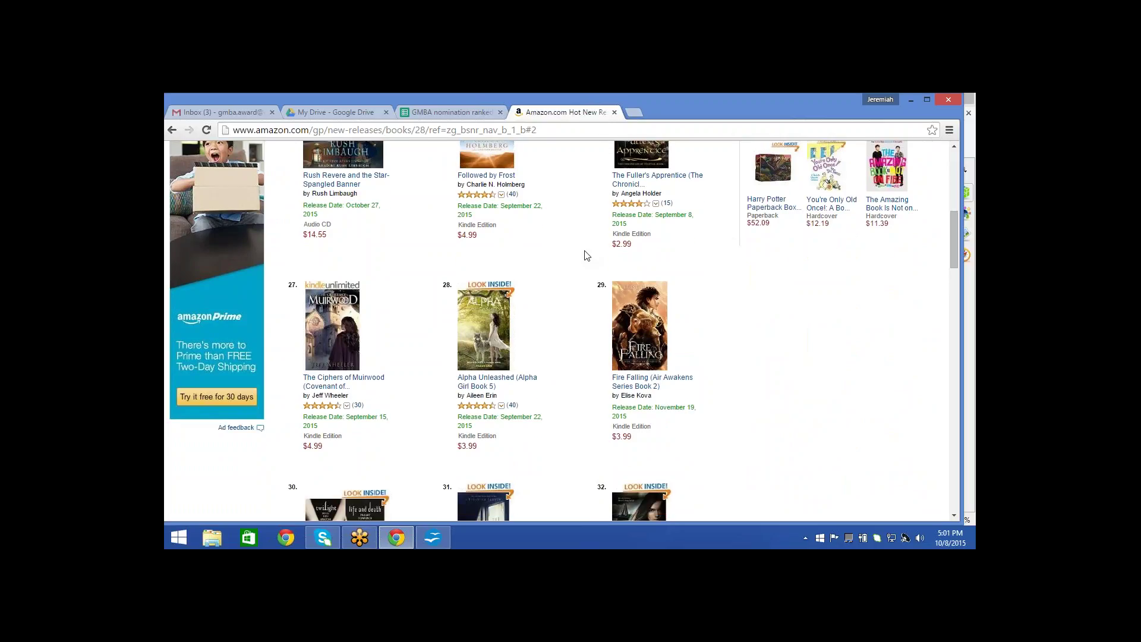
pyautogui.scroll(-6, 587, 255)
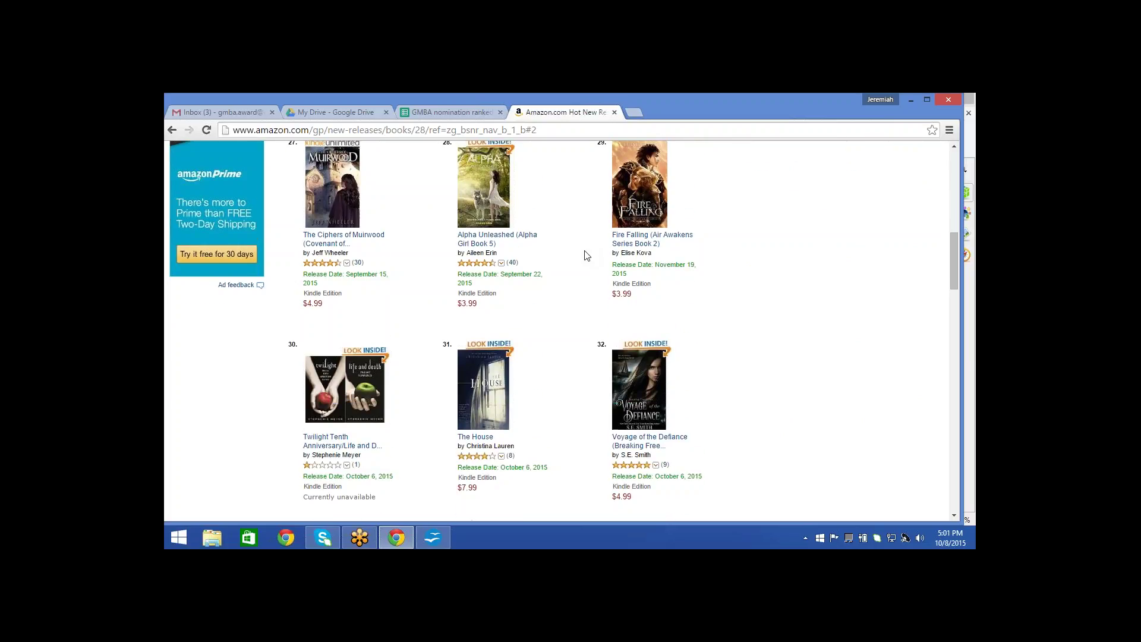
pyautogui.scroll(-10, 586, 255)
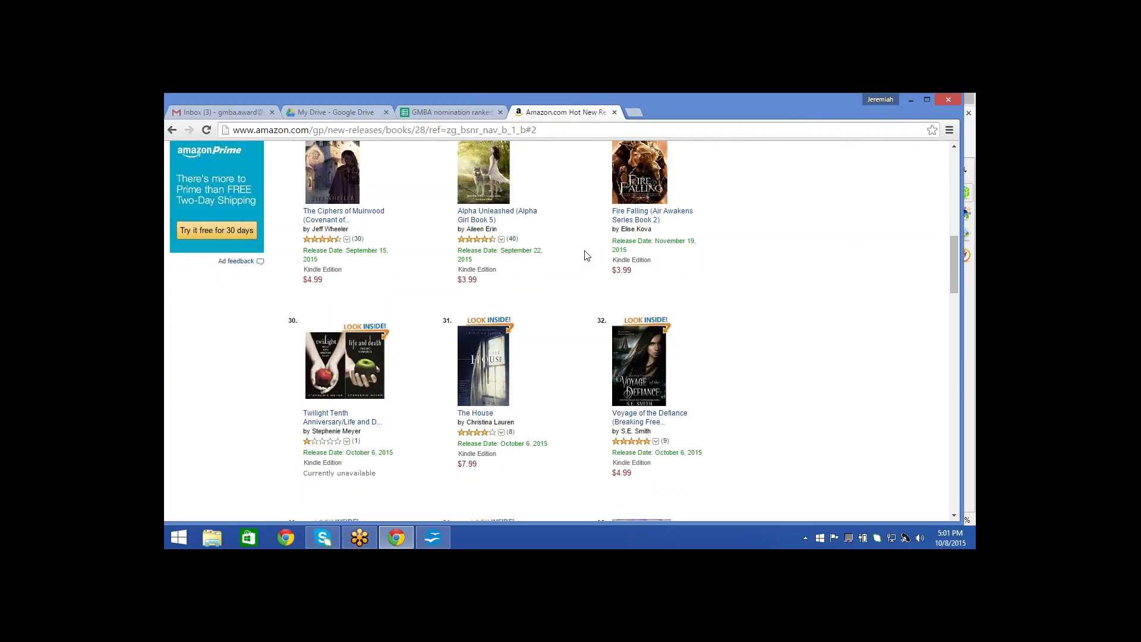
# Search the web for "poison pencil press" in a new browser tab
pyautogui.click(632, 114)
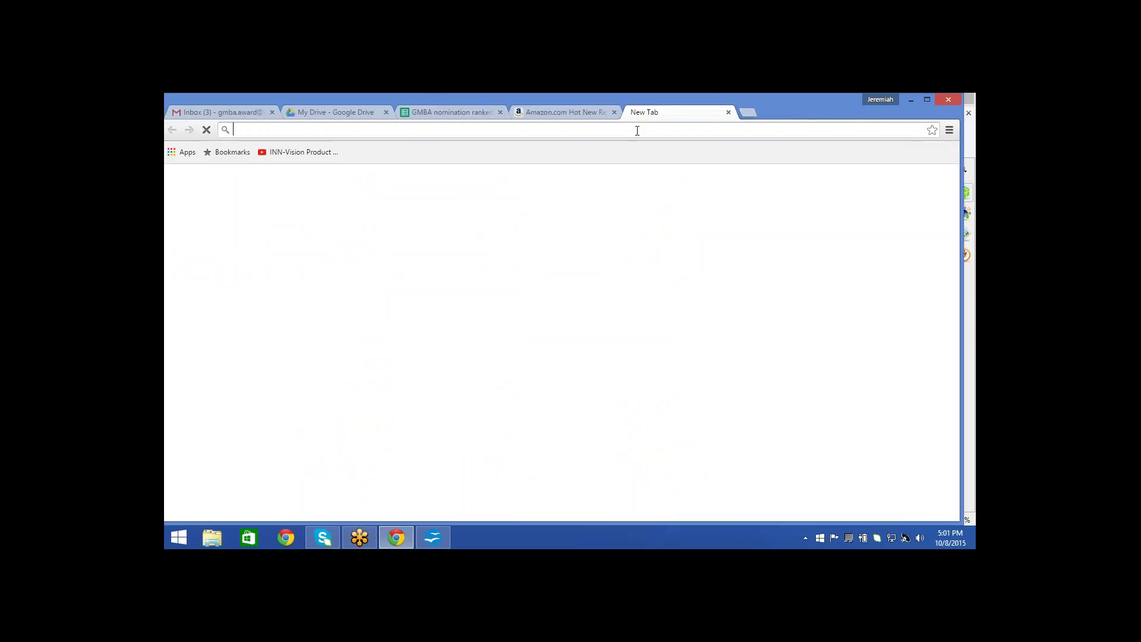
pyautogui.write('poison ')
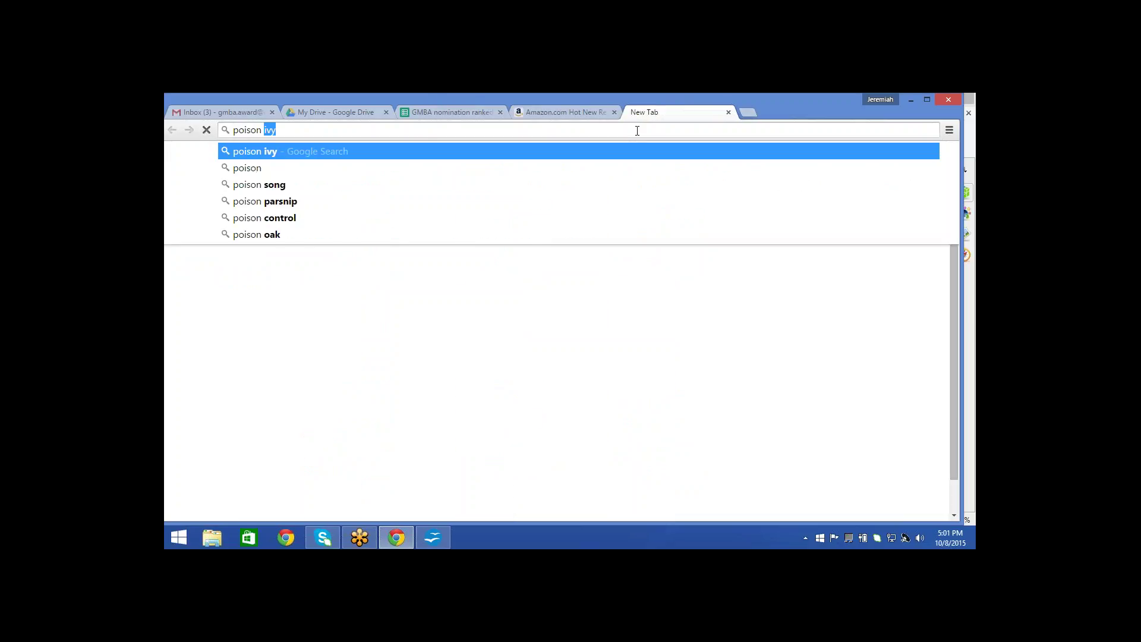
pyautogui.write('pencil press')
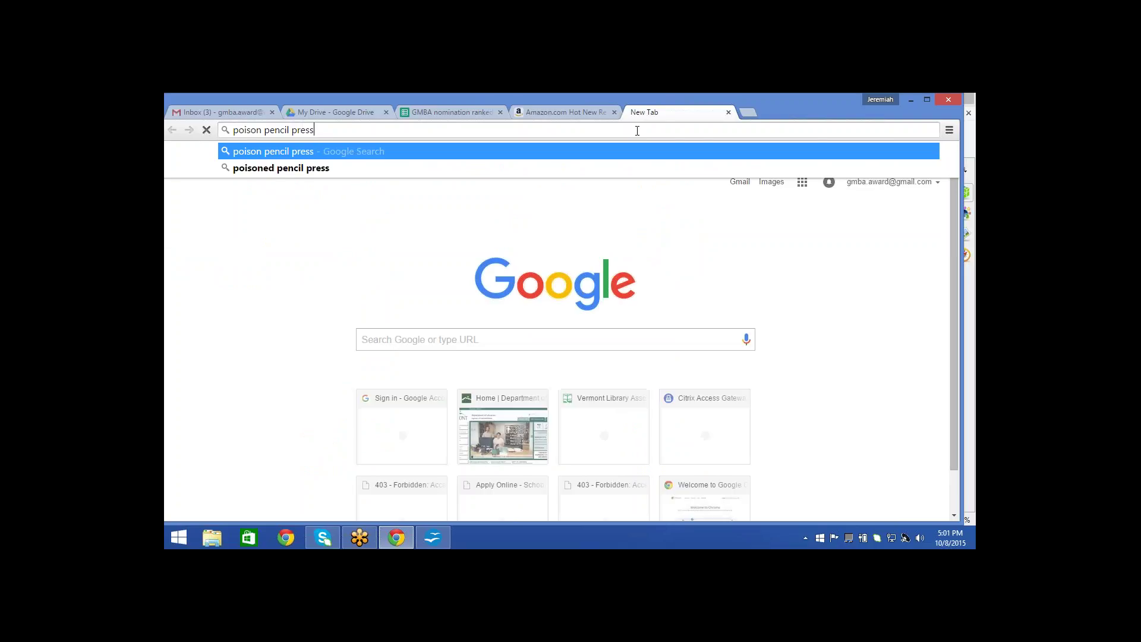
pyautogui.press('Return')
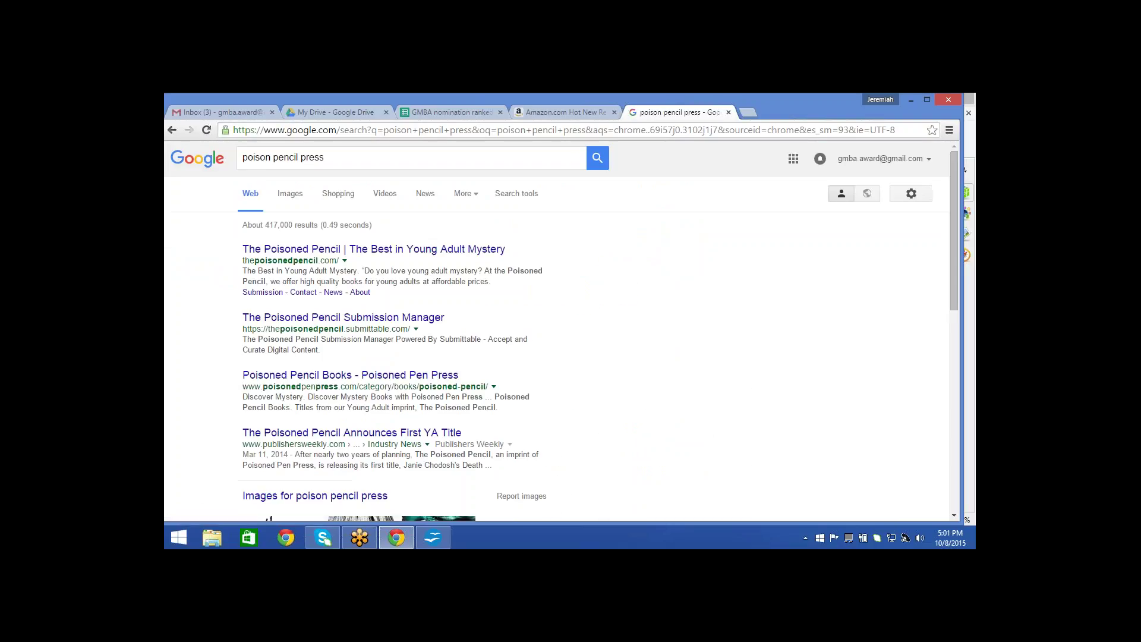
# Open The Poisoned Pencil website from the search results and look through the covers on its Our Books page
pyautogui.click(483, 260)
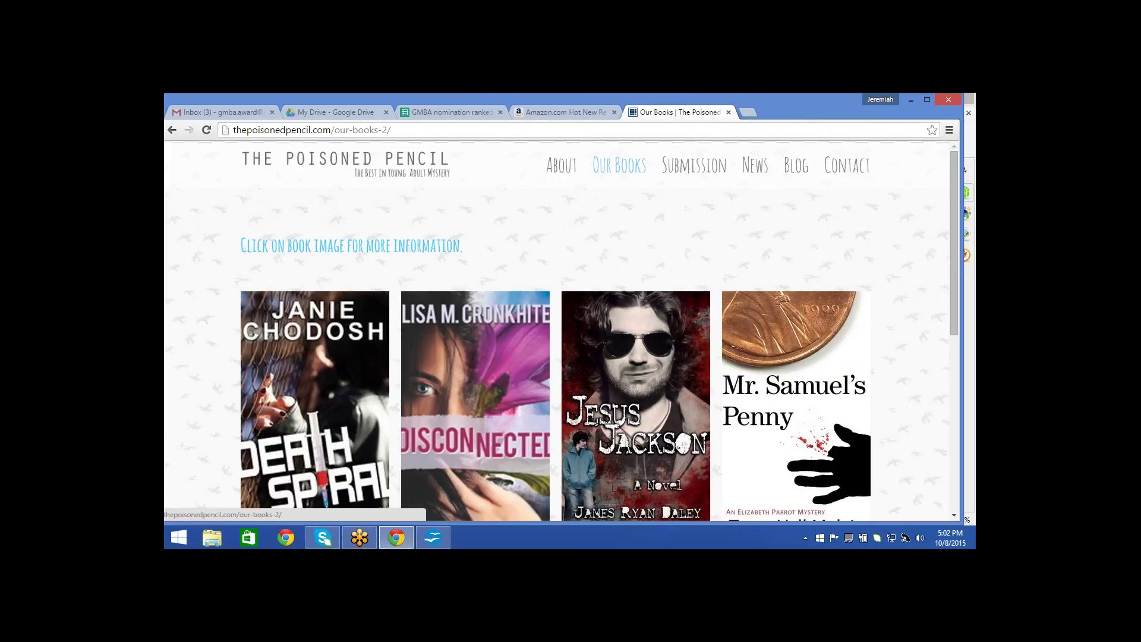
pyautogui.scroll(-1, 561, 330)
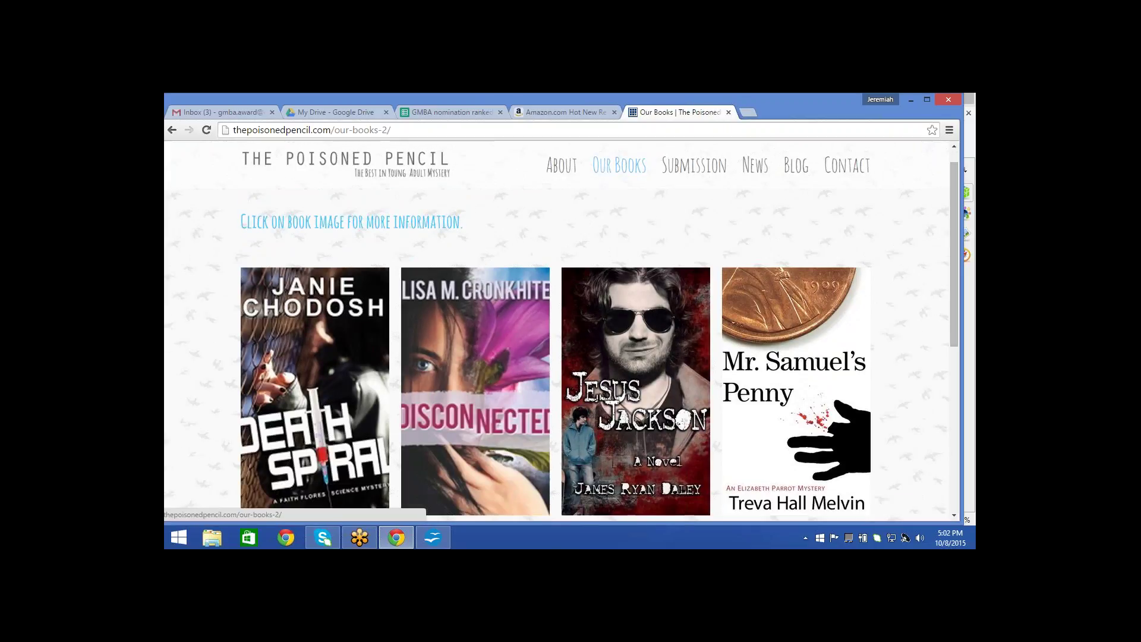
pyautogui.scroll(-1, 561, 341)
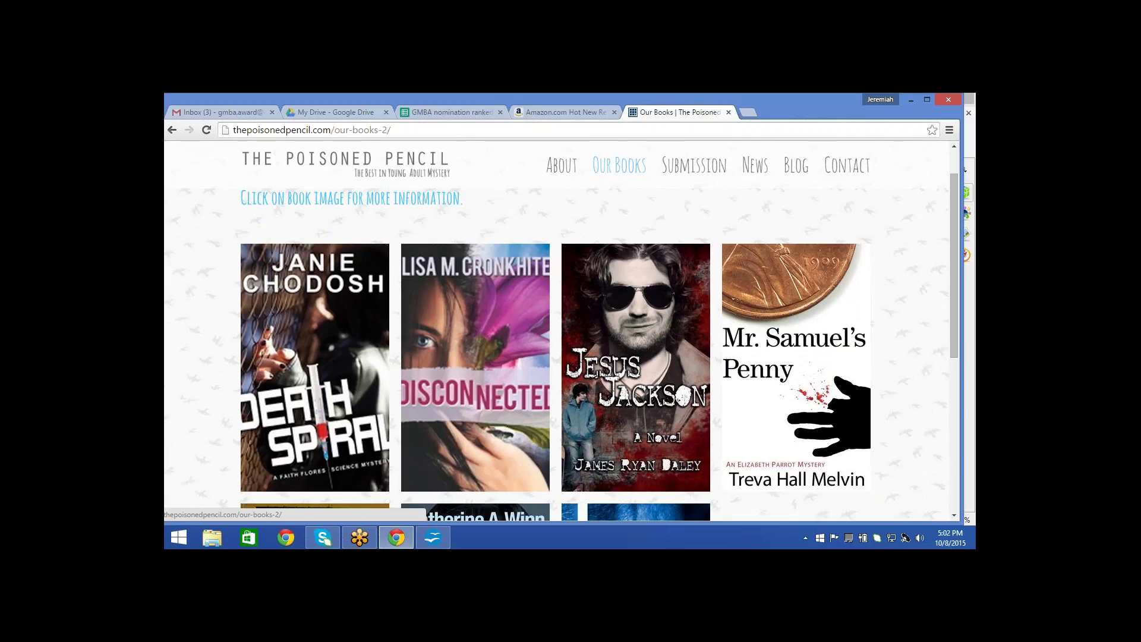
pyautogui.scroll(-1, 562, 341)
pyautogui.scroll(-5, 562, 341)
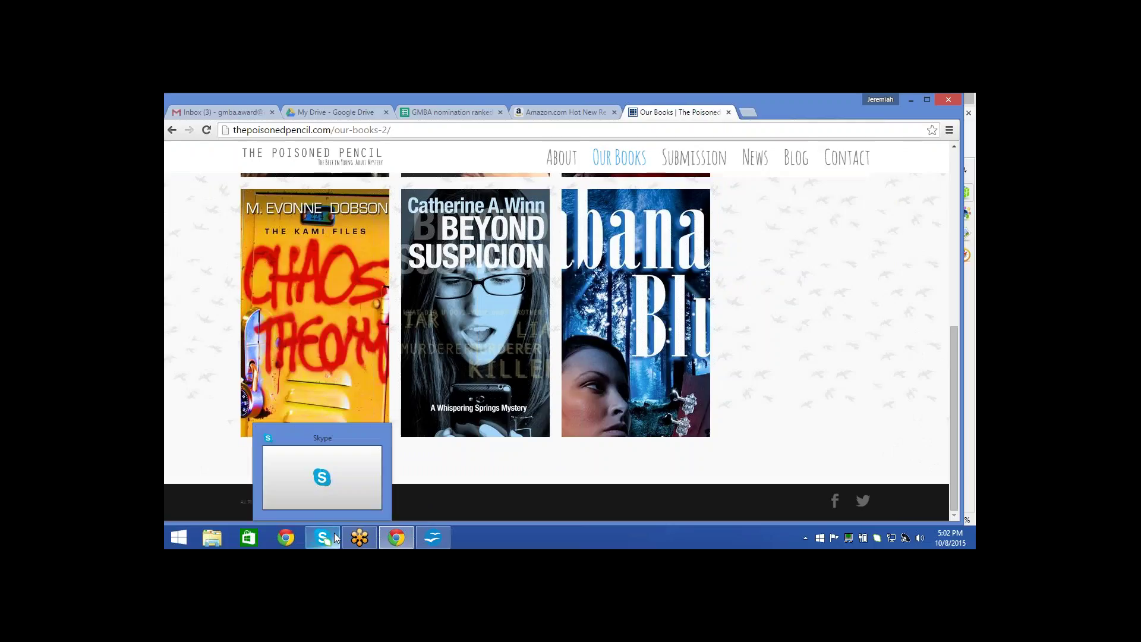
# Switch to OpenOffice Writer and add "POISON PENCIL PRESS" below "The Rest of Us Just Live Here by Ness", leaving blank space between them
pyautogui.moveTo(409, 533)
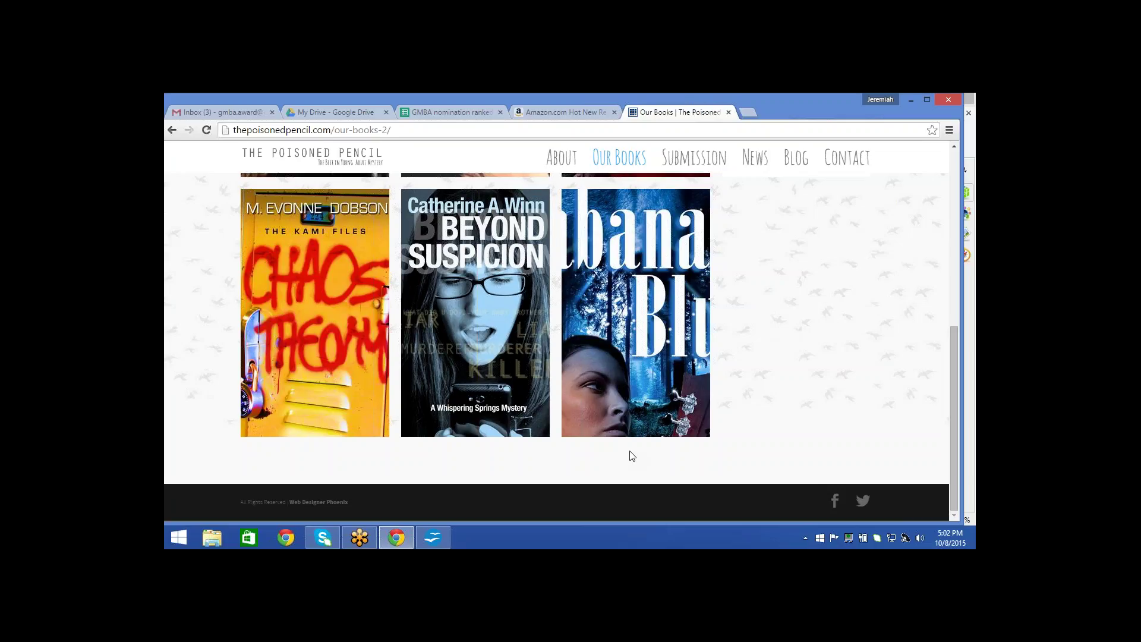
pyautogui.click(434, 538)
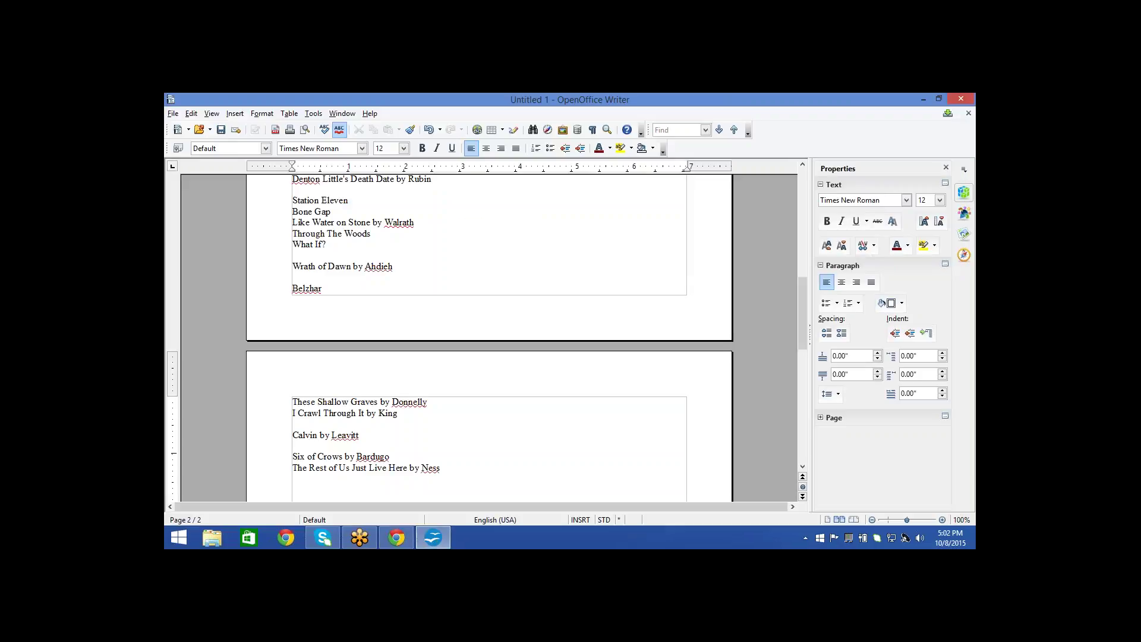
pyautogui.press('Return')
pyautogui.press('Return')
pyautogui.write('POI')
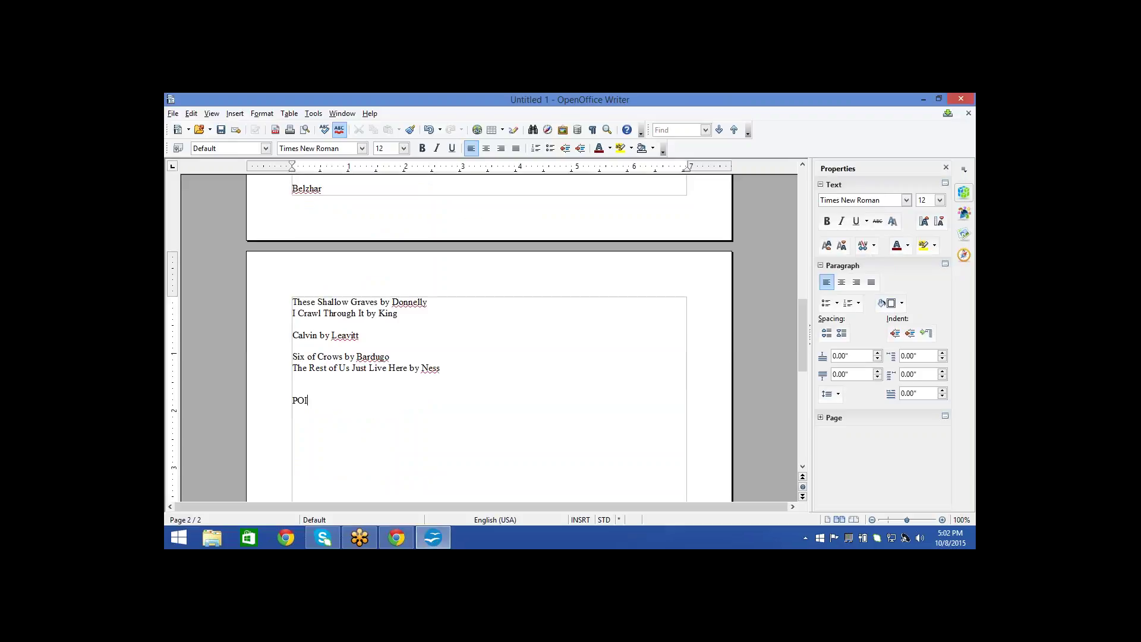
pyautogui.write('SON PENCIL PRESS')
# Switch to Chrome, close the Poisoned Pencil tab and examine the remaining titles on the 21-40 page of the Amazon new releases
pyautogui.click(397, 536)
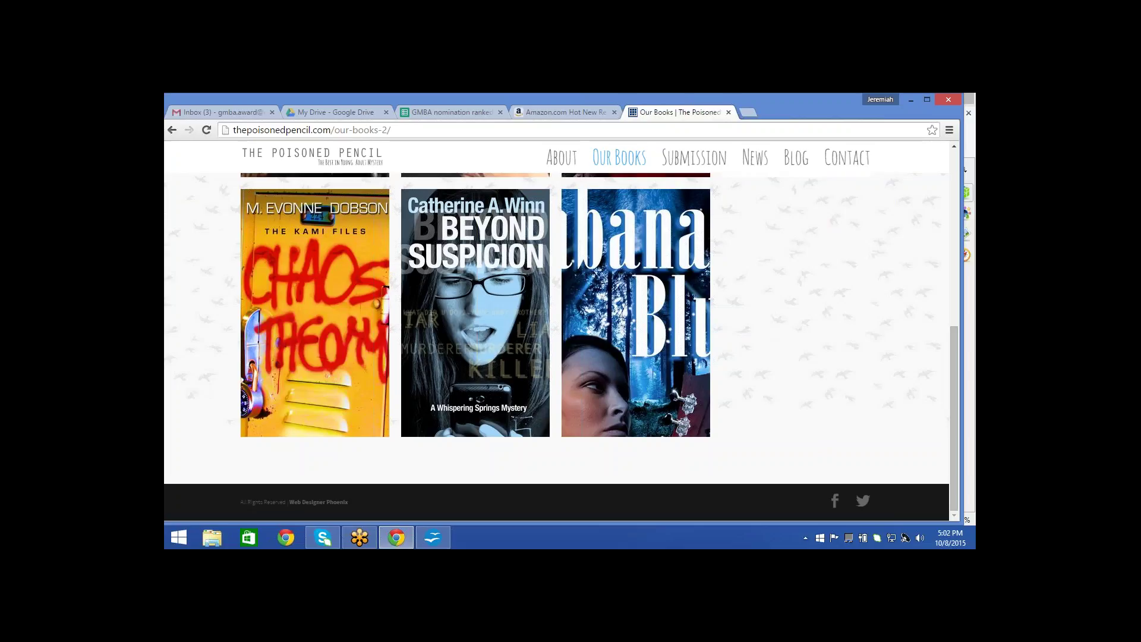
pyautogui.click(729, 112)
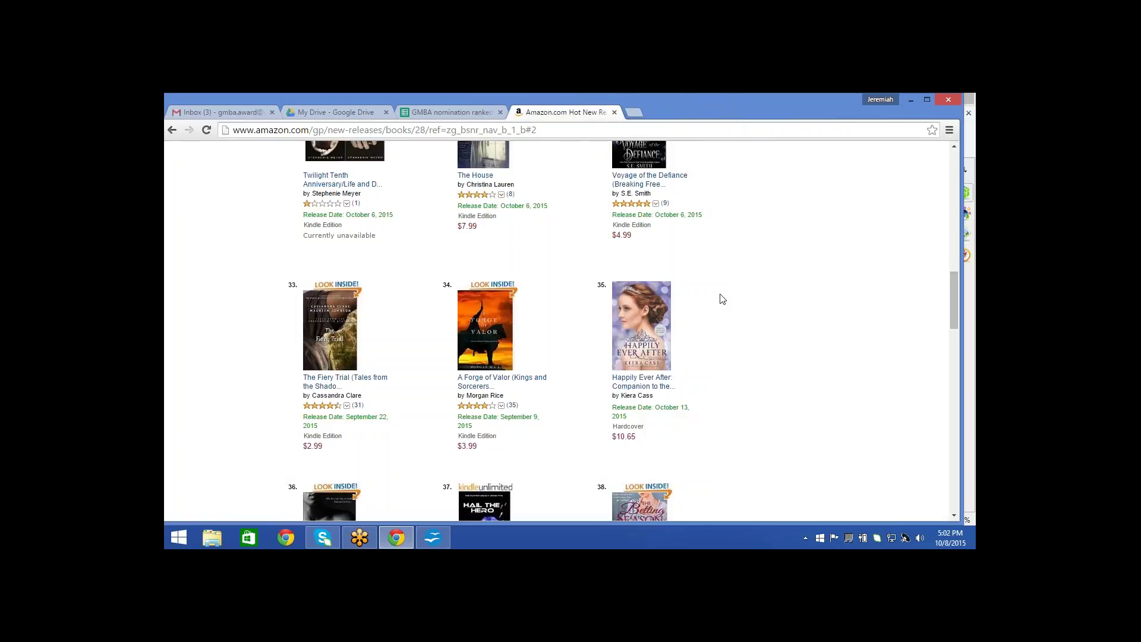
pyautogui.scroll(-3, 722, 298)
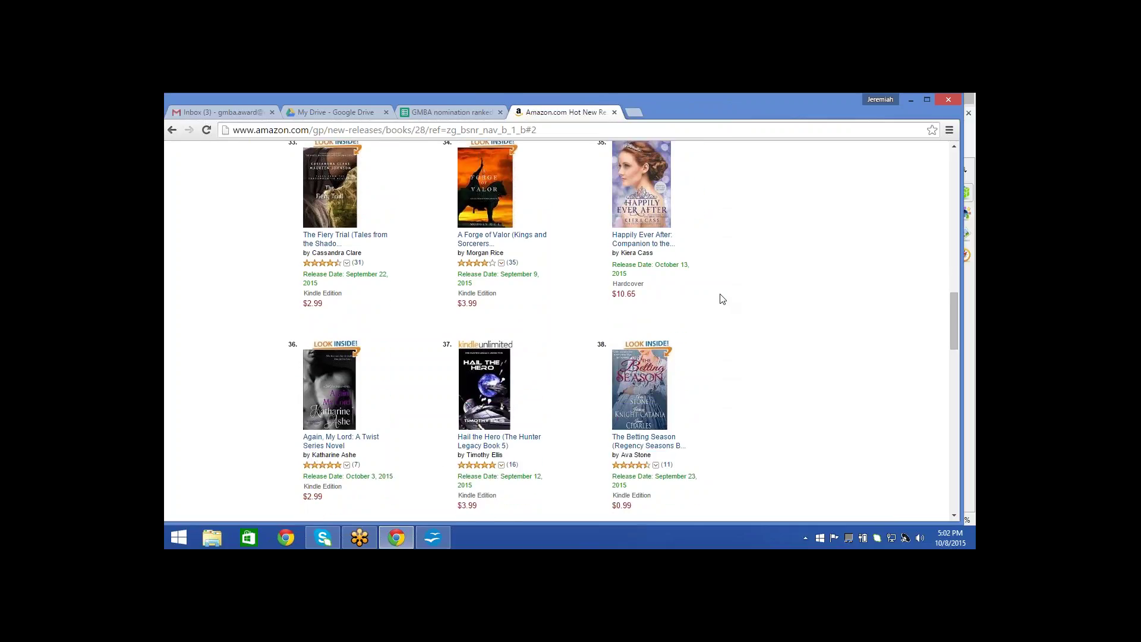
pyautogui.scroll(-3, 722, 299)
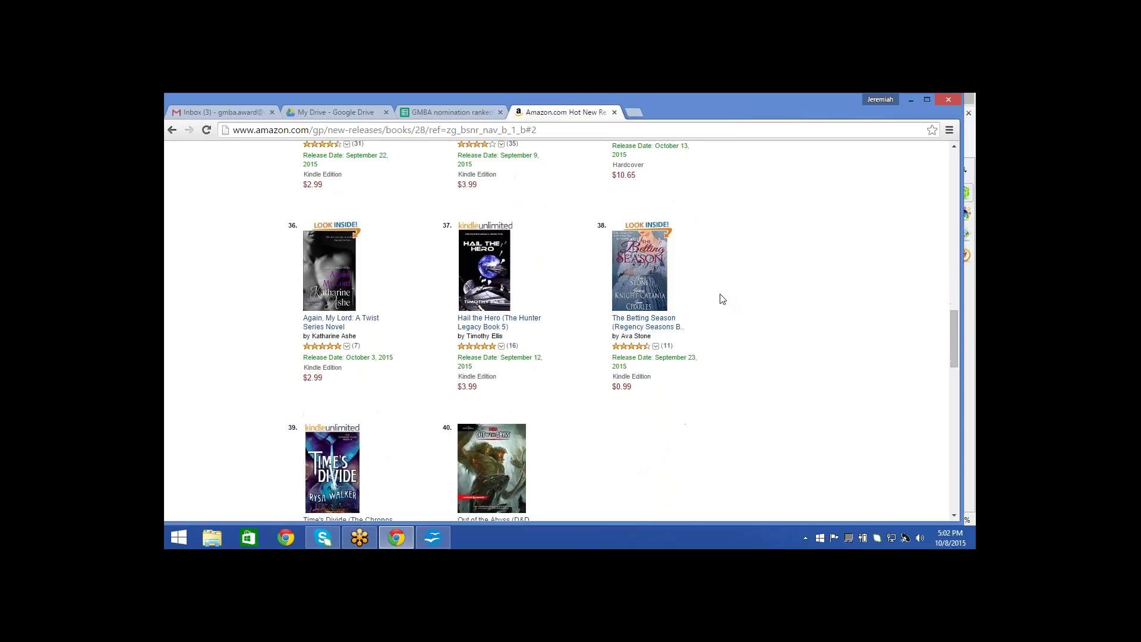
pyautogui.scroll(-3, 722, 298)
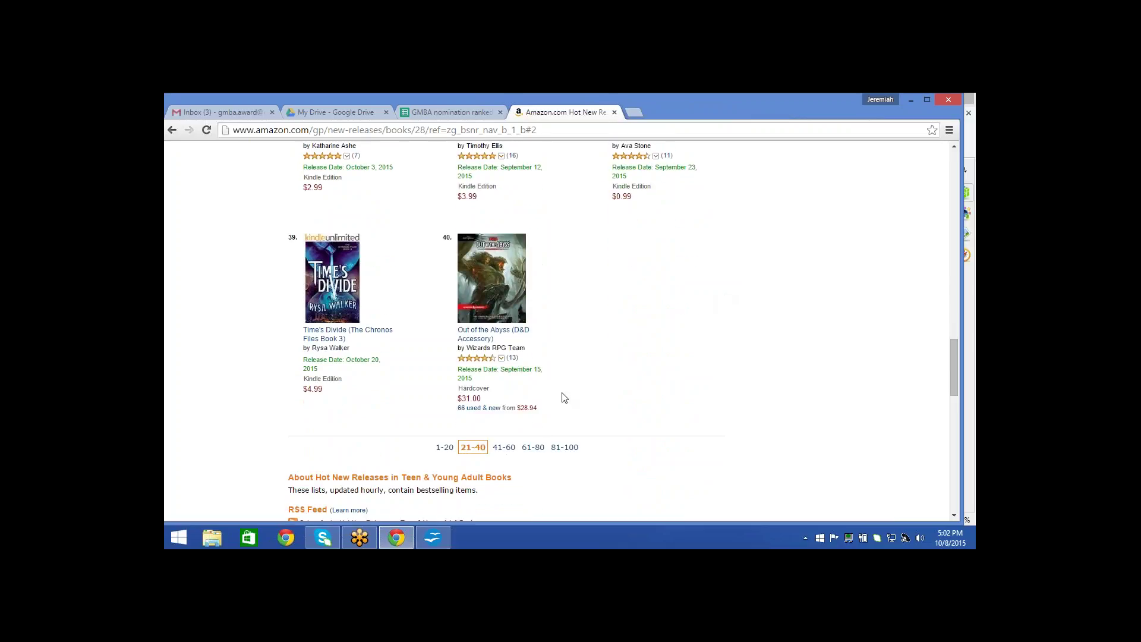
# Open the 41-60 page of the Teen & Young Adult hot new releases and examine the titles up to number 49
pyautogui.click(506, 448)
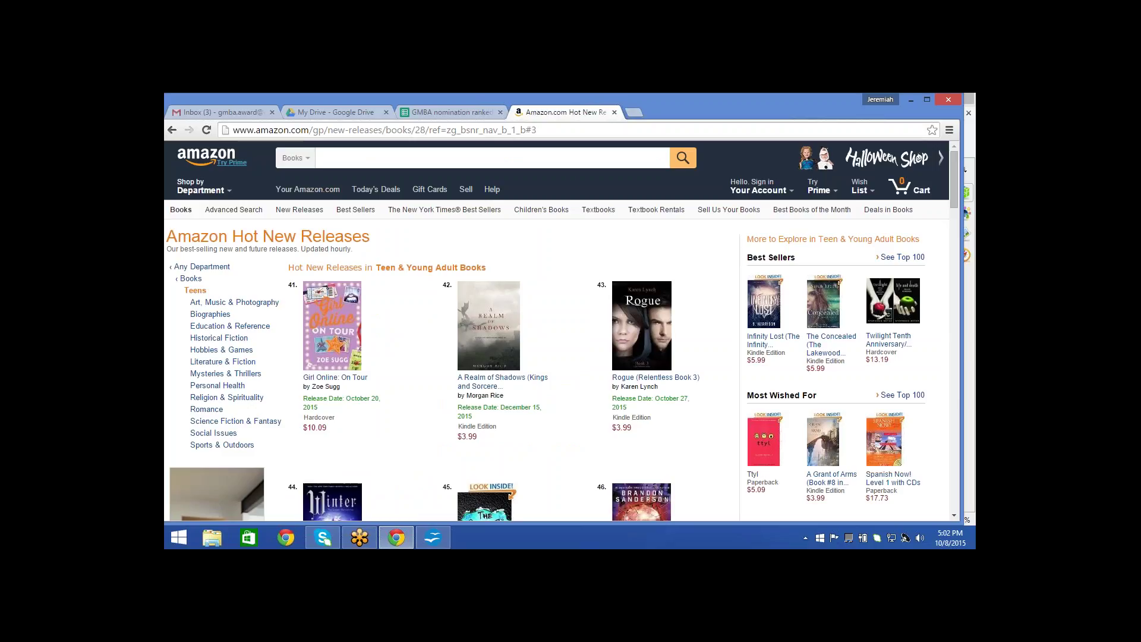
pyautogui.scroll(-1, 562, 330)
pyautogui.scroll(-4, 505, 458)
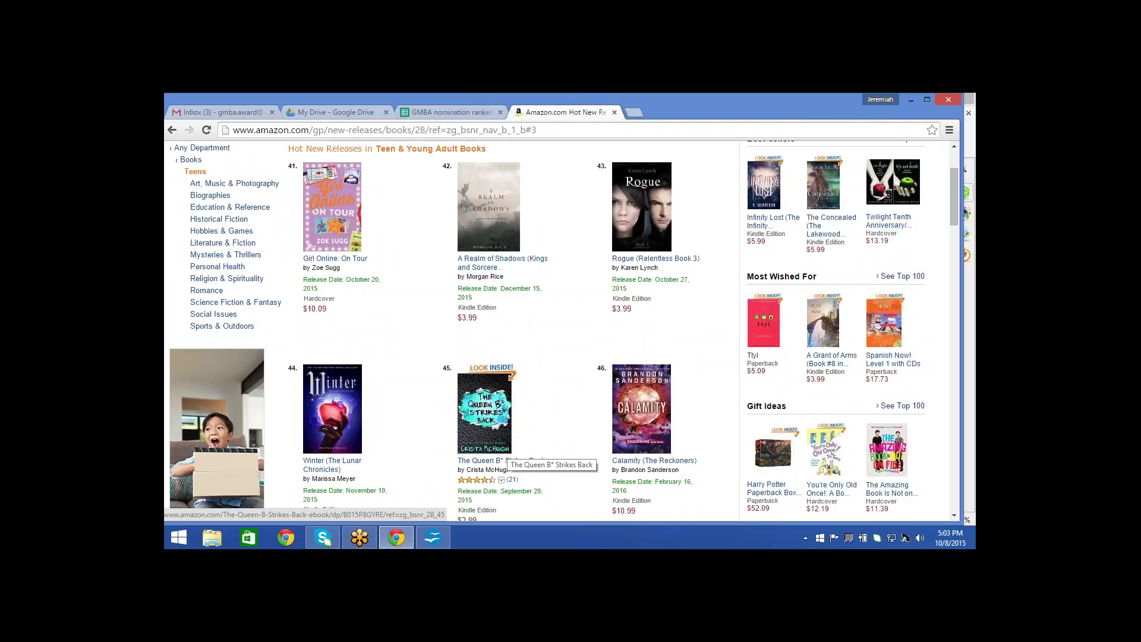
pyautogui.scroll(-1, 505, 457)
pyautogui.scroll(-1, 504, 455)
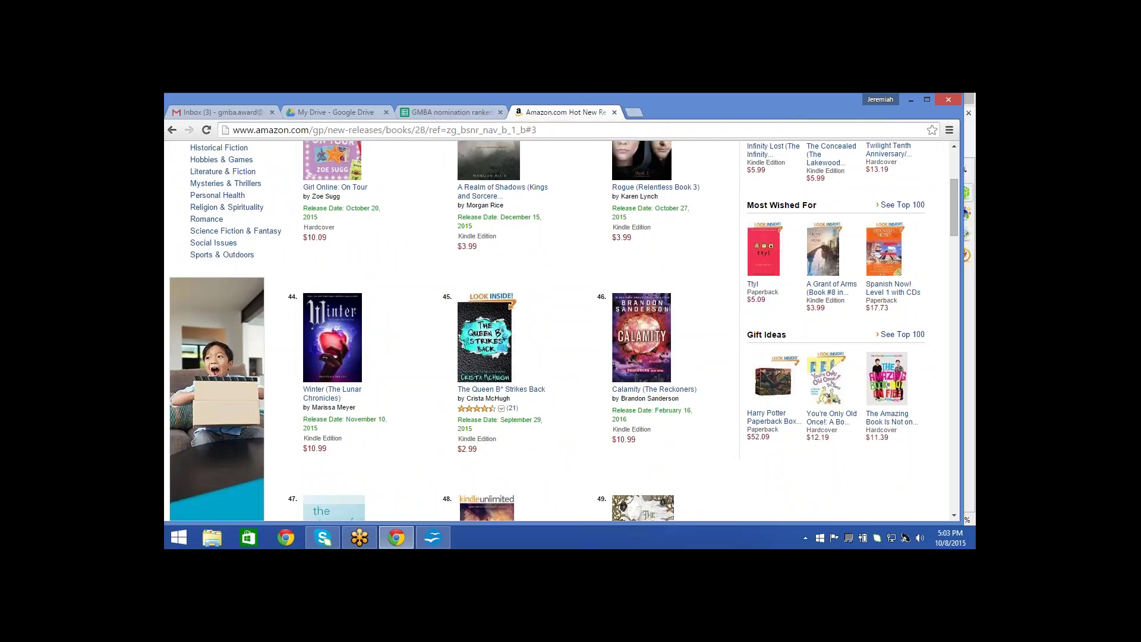
pyautogui.scroll(-2, 504, 458)
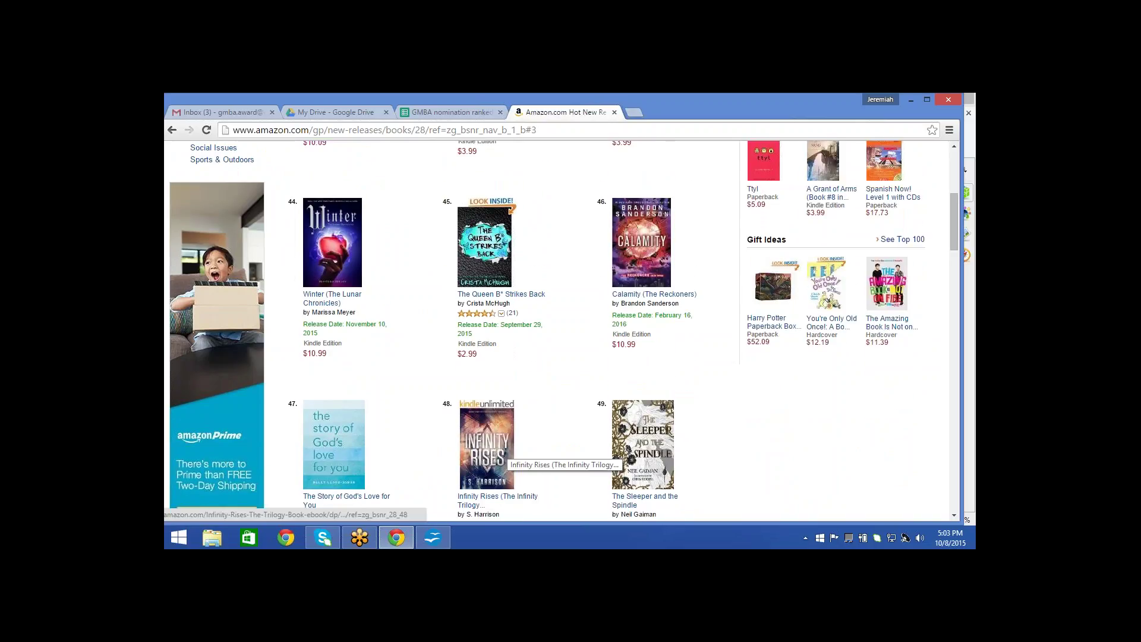
pyautogui.scroll(-1, 504, 457)
pyautogui.scroll(-3, 504, 457)
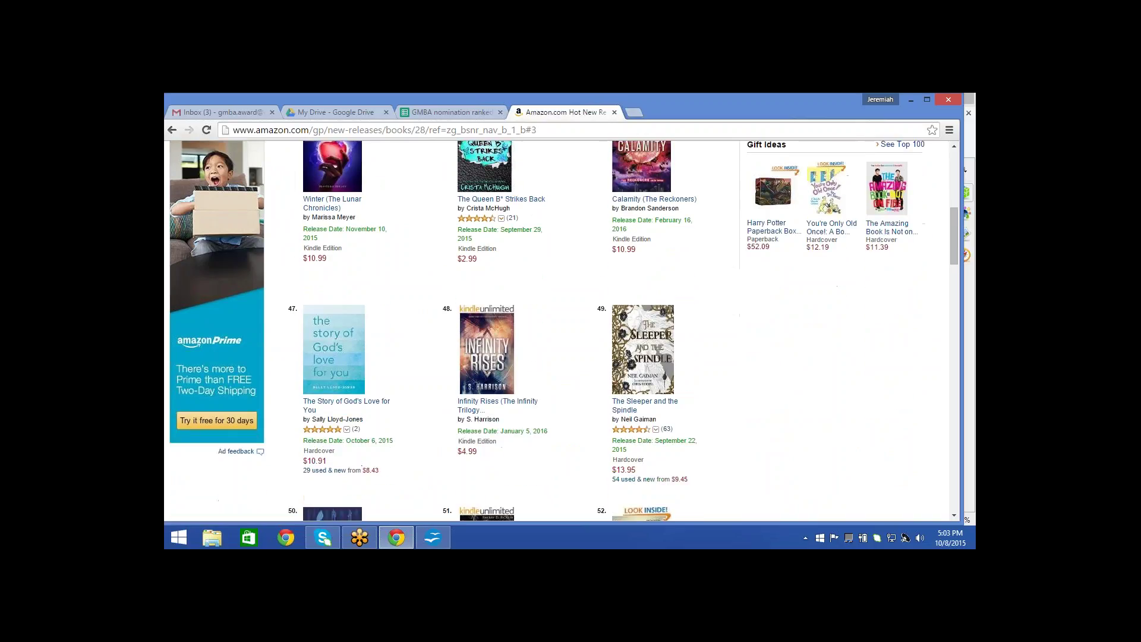
# Open the product page of "The Sleeper and the Spindle", read its expanded description and return to the new releases list
pyautogui.scroll(-3, 504, 458)
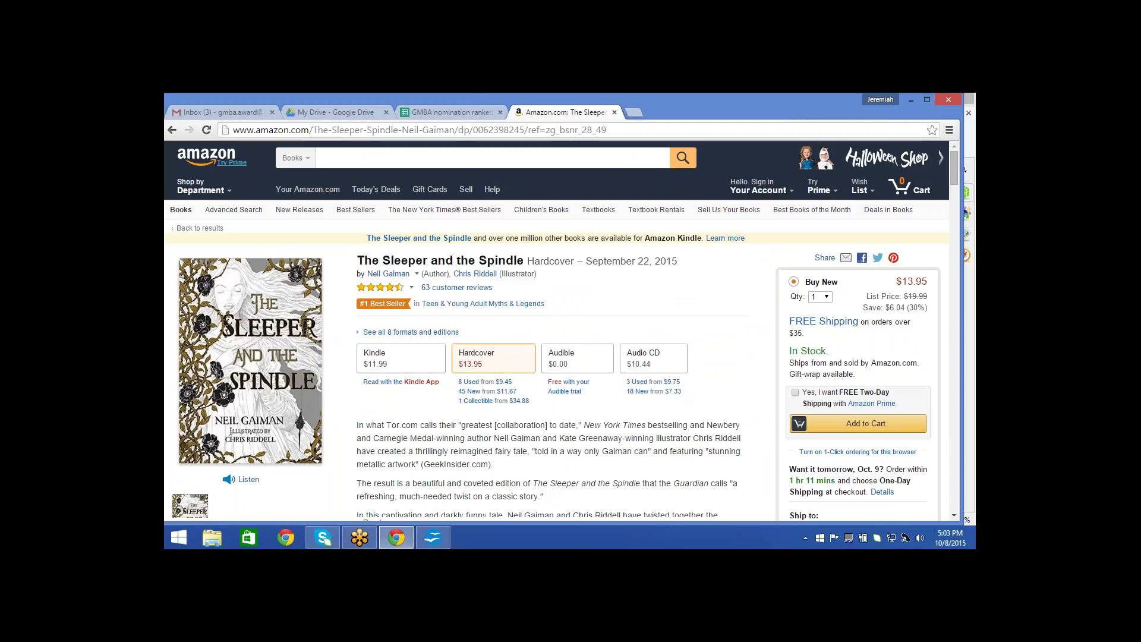
pyautogui.scroll(-1, 562, 330)
pyautogui.scroll(-2, 628, 273)
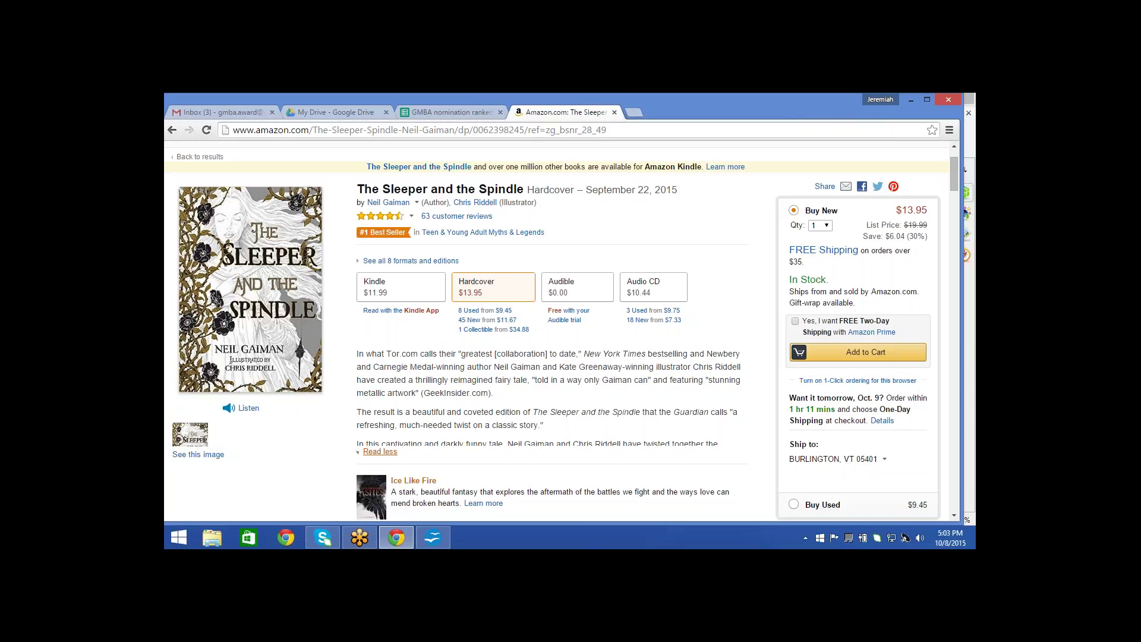
pyautogui.click(382, 452)
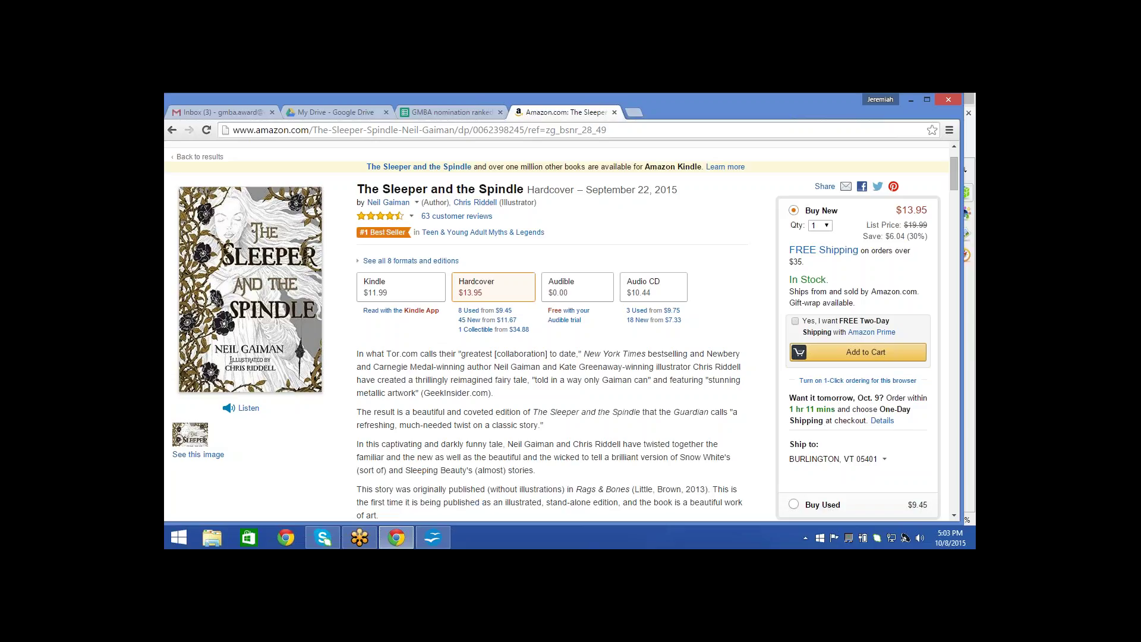
pyautogui.scroll(-1, 556, 330)
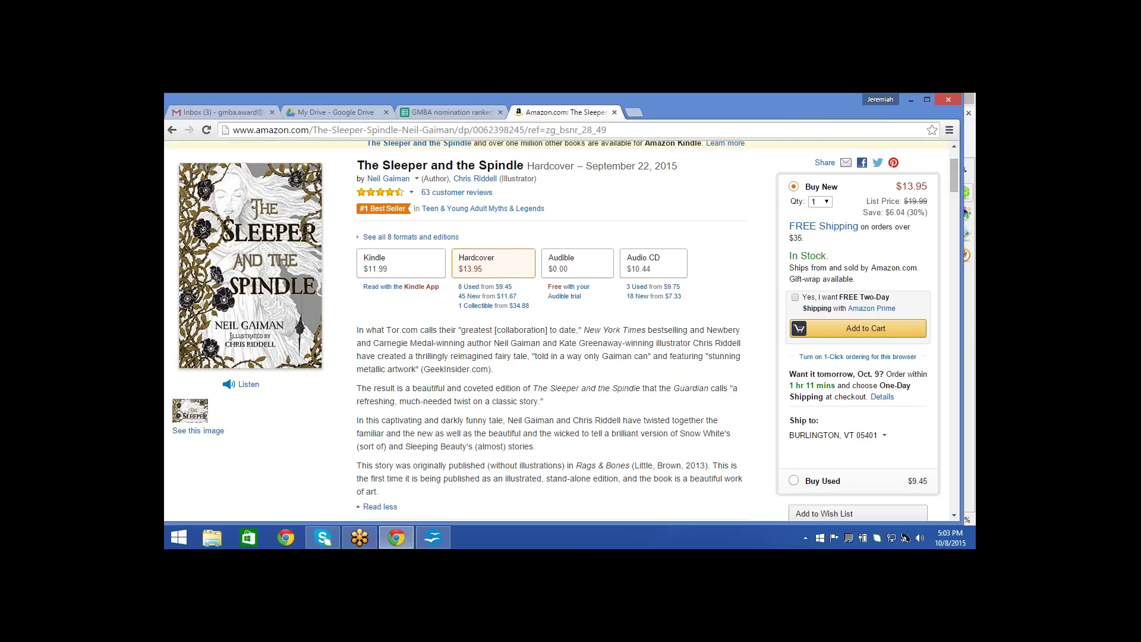
pyautogui.scroll(-1, 556, 330)
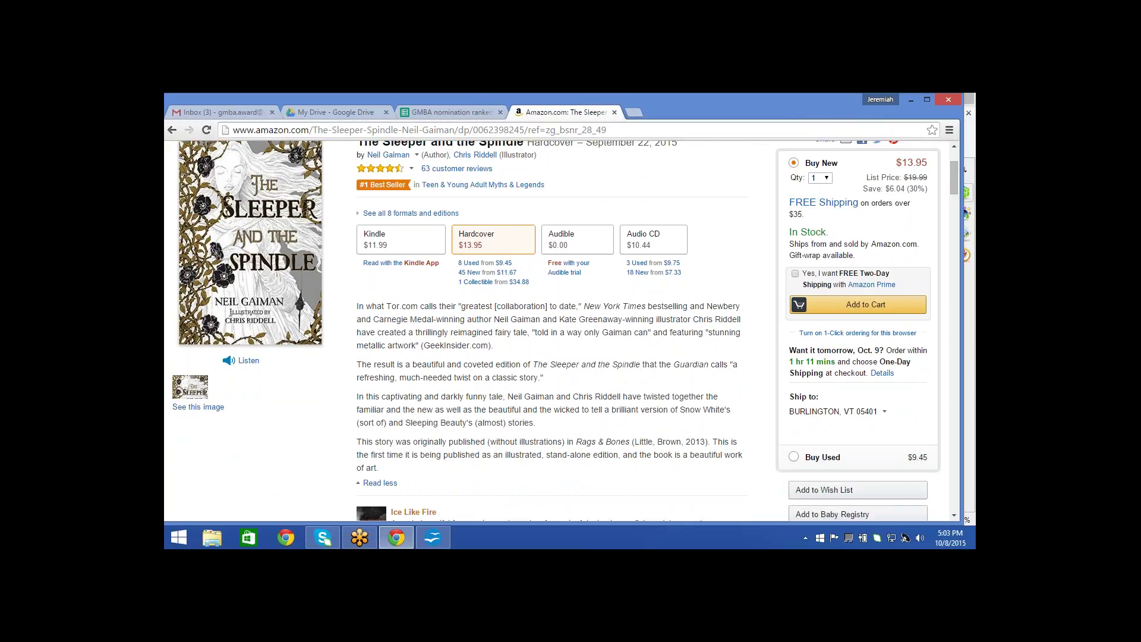
pyautogui.scroll(-2, 556, 331)
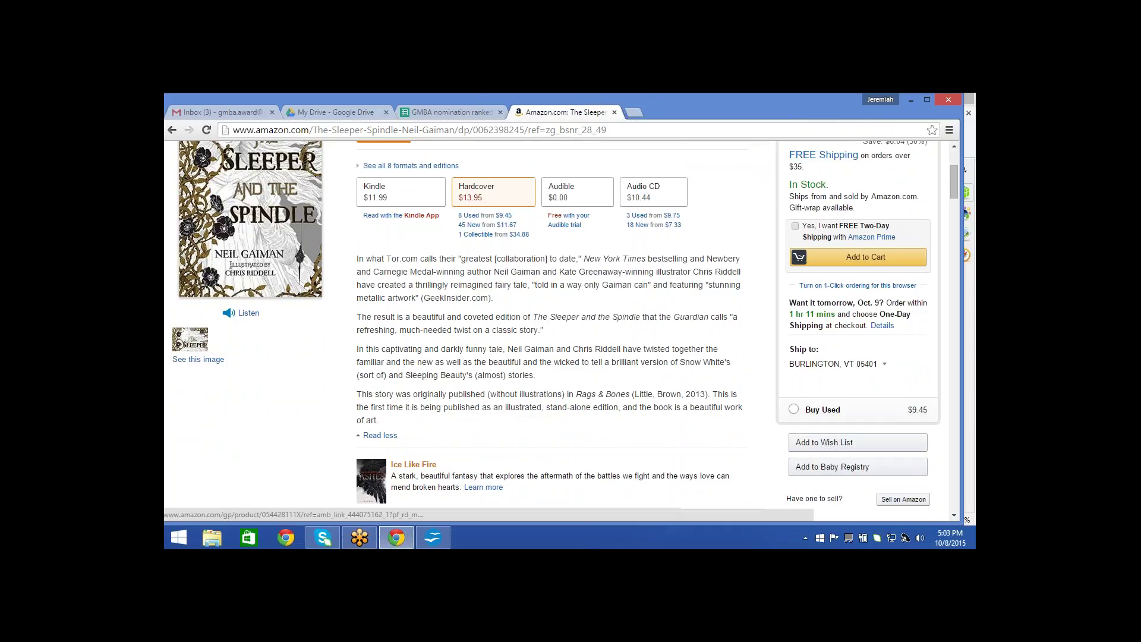
pyautogui.click(172, 129)
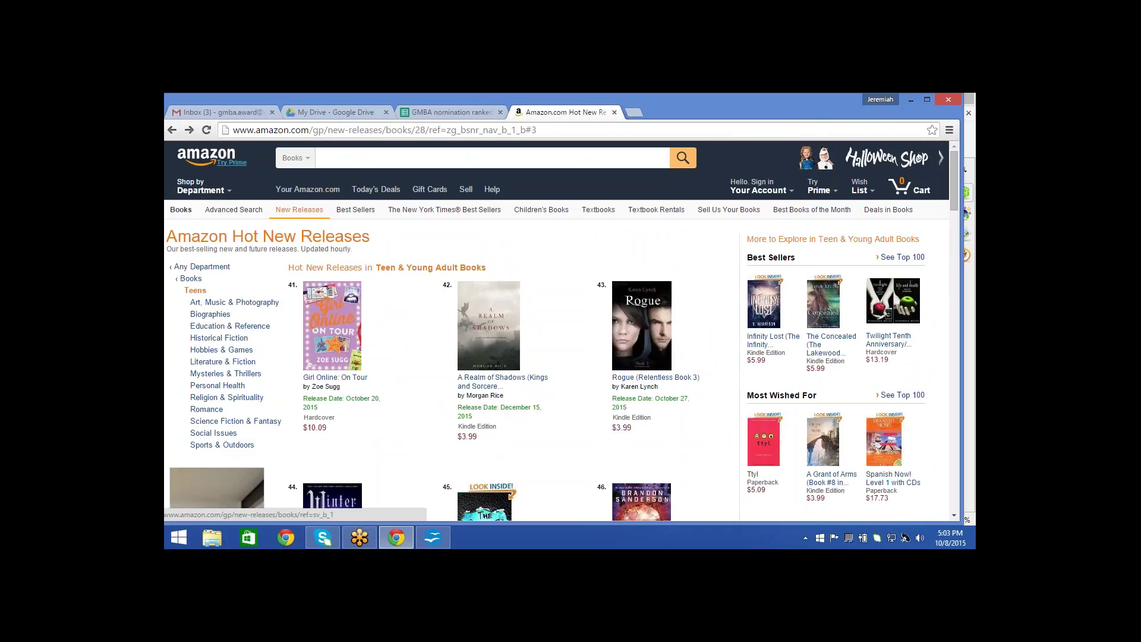
# Examine the titles, authors and release dates from number 50 to 60 in the new releases list
pyautogui.scroll(-6, 564, 330)
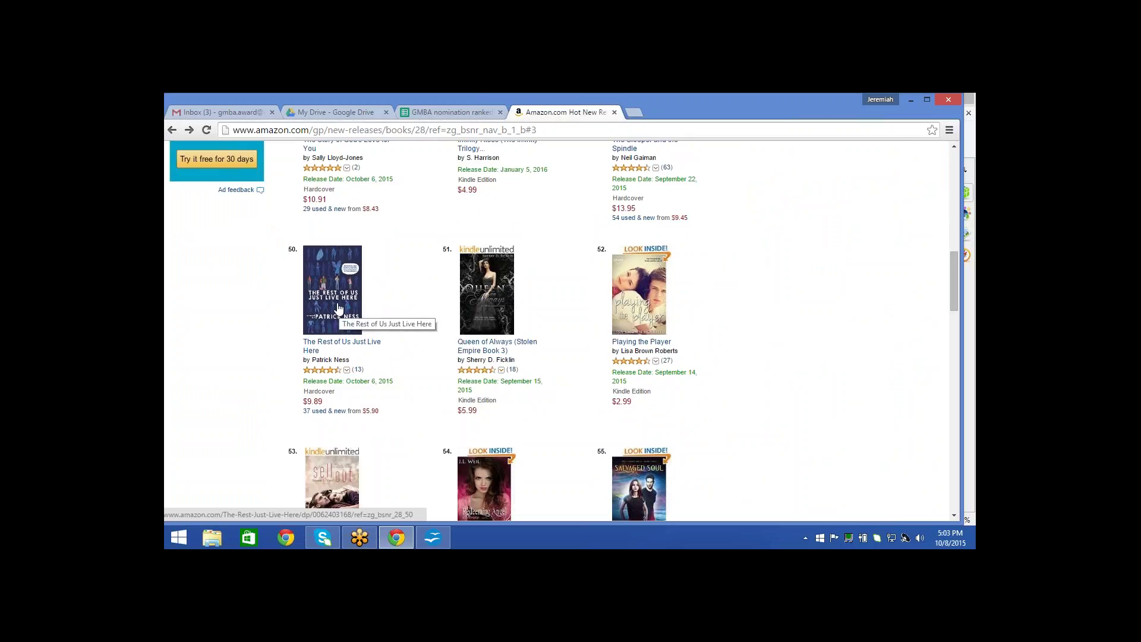
pyautogui.scroll(-2, 341, 299)
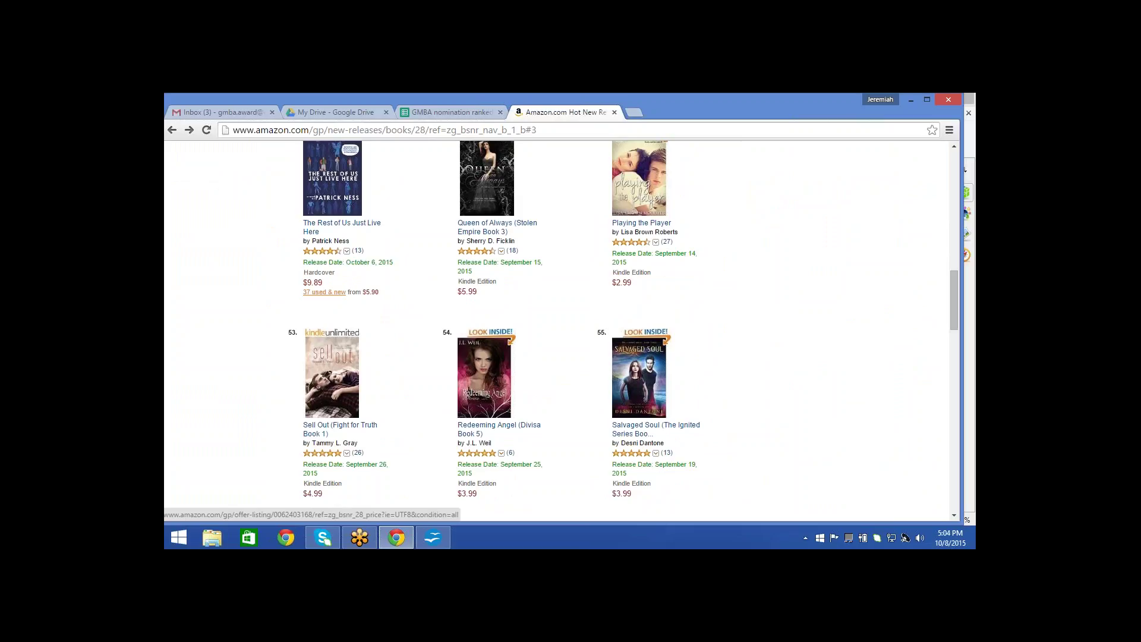
pyautogui.scroll(-4, 323, 292)
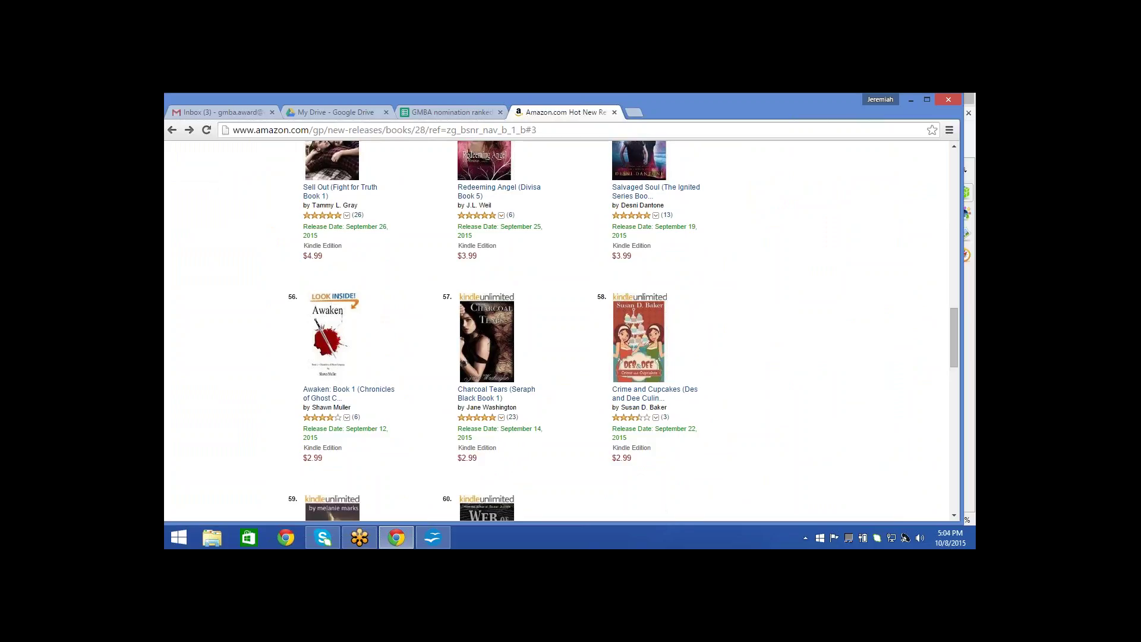
pyautogui.scroll(-3, 623, 331)
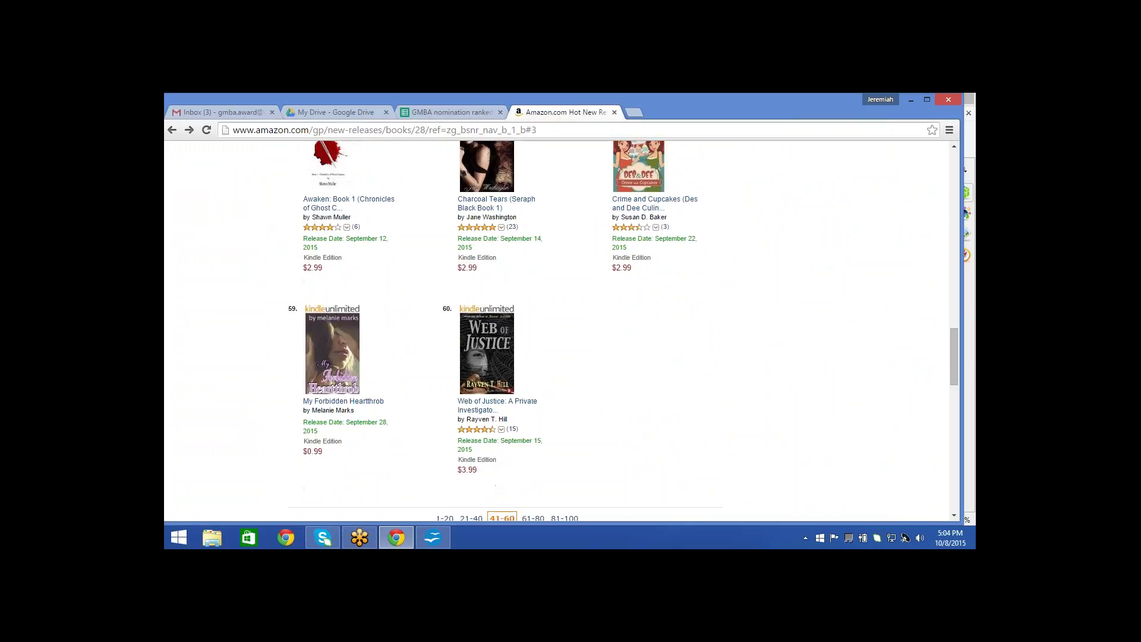
pyautogui.scroll(-1, 336, 306)
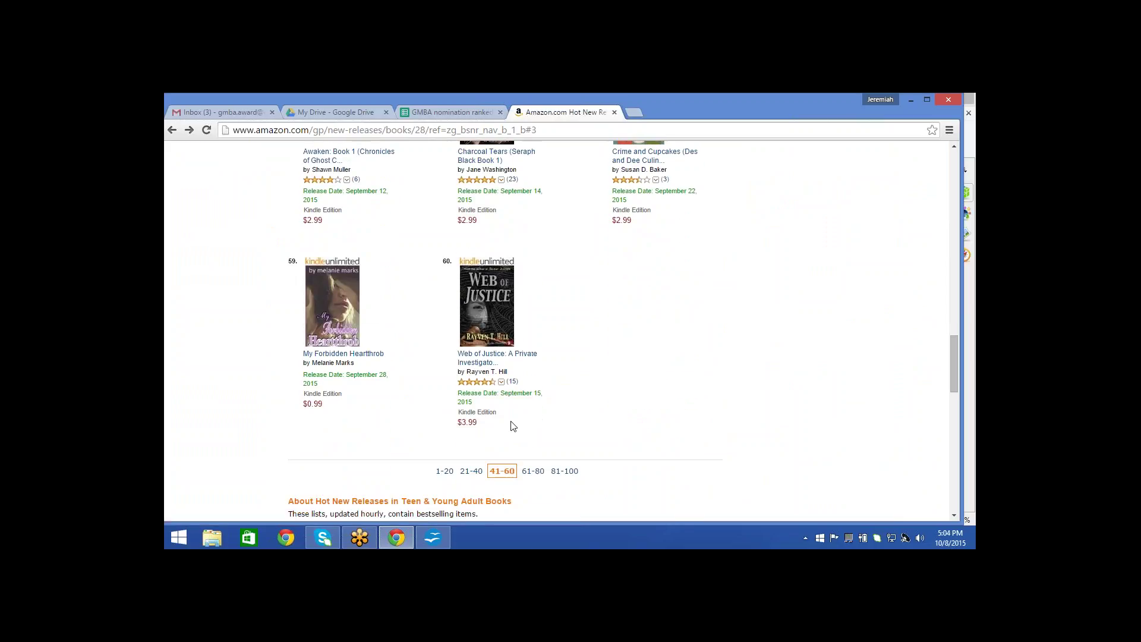
# Open the 61-80 page of the new releases and view the product page of "One That Got Away"
pyautogui.click(534, 473)
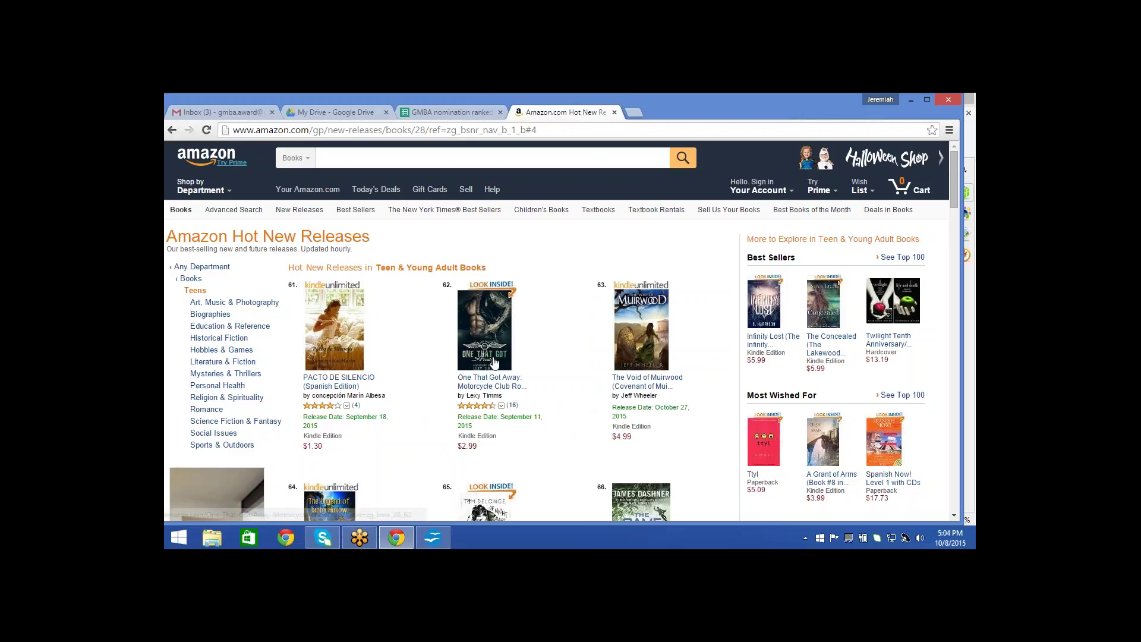
pyautogui.click(493, 363)
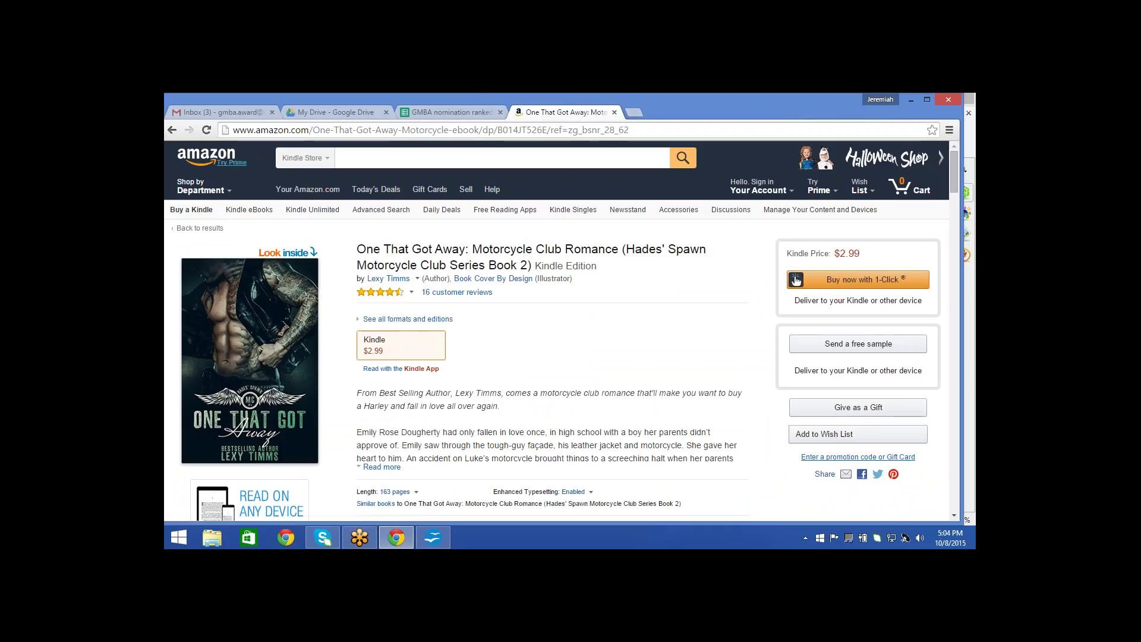
# Return to the Teen & Young Adult new releases, view the product page of "The Game of Lives" and go back to the list
pyautogui.moveTo(202, 187)
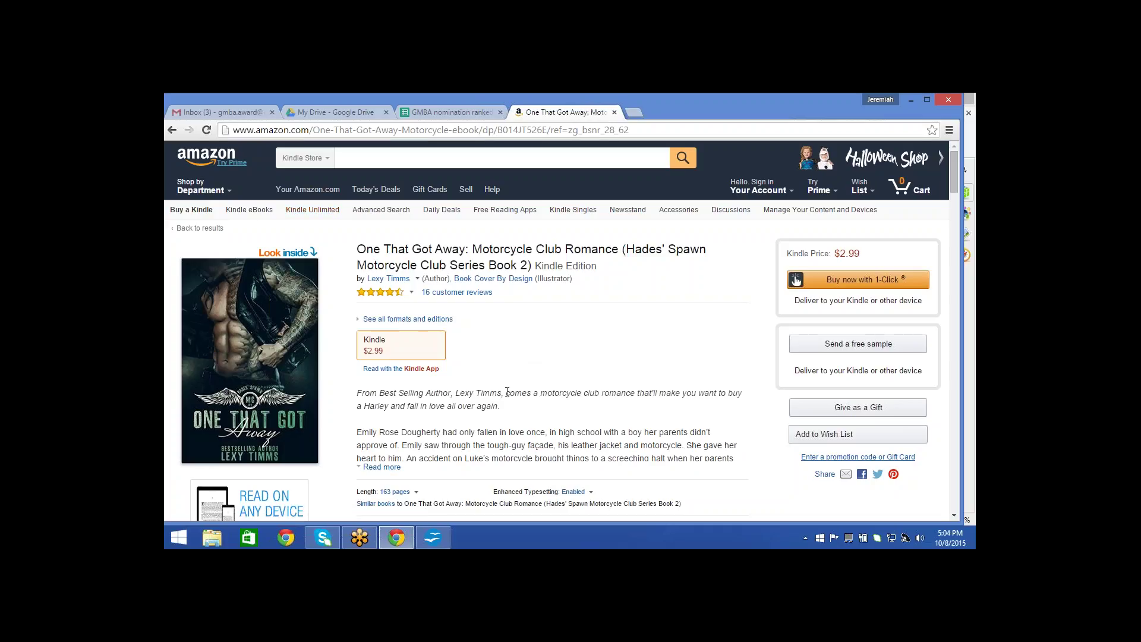
pyautogui.click(173, 130)
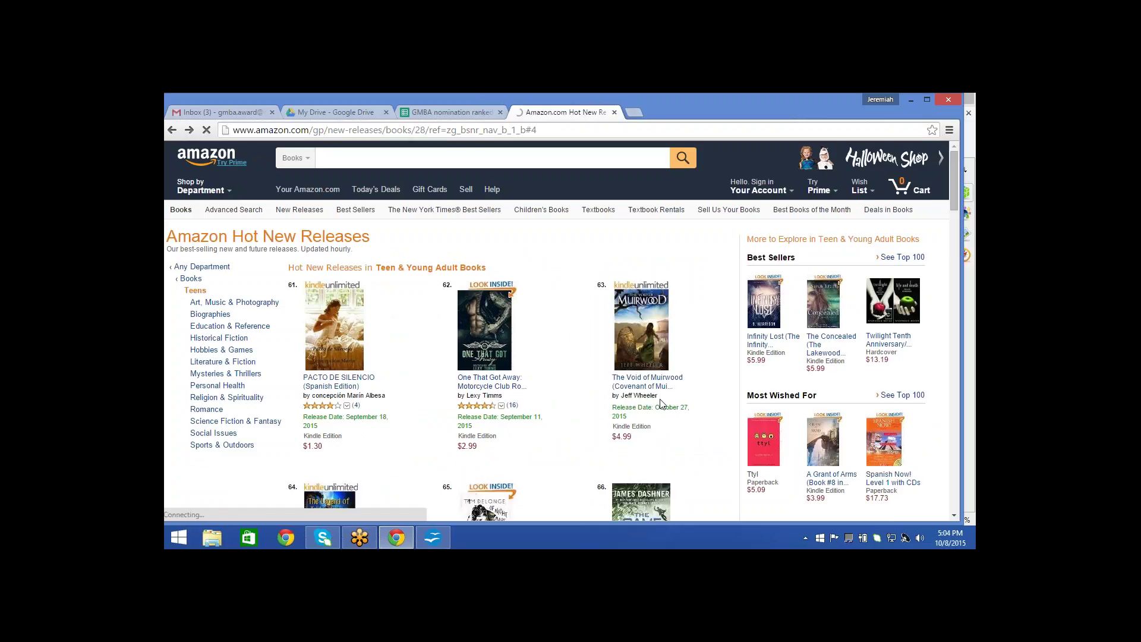
pyautogui.scroll(-1, 662, 404)
pyautogui.scroll(-3, 661, 404)
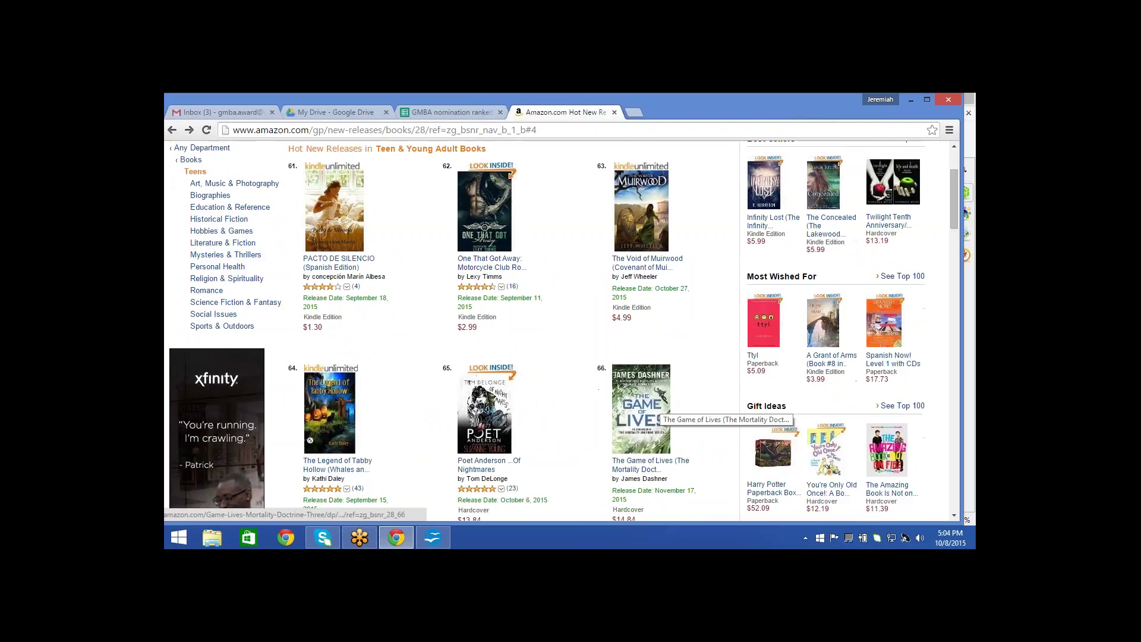
pyautogui.scroll(-3, 648, 410)
pyautogui.click(647, 386)
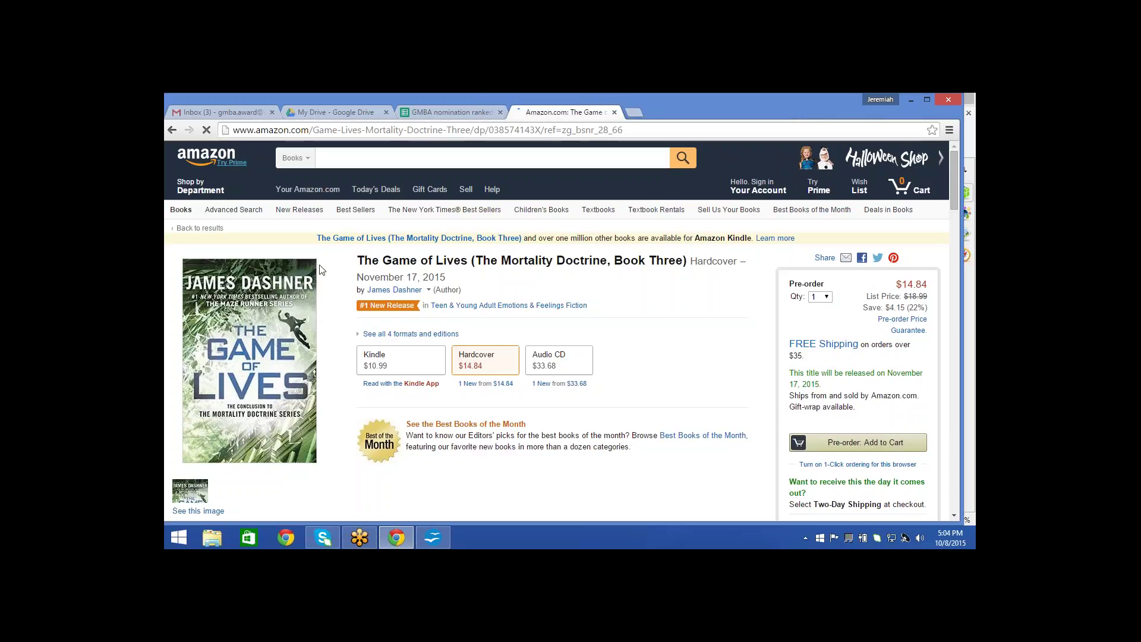
pyautogui.click(173, 130)
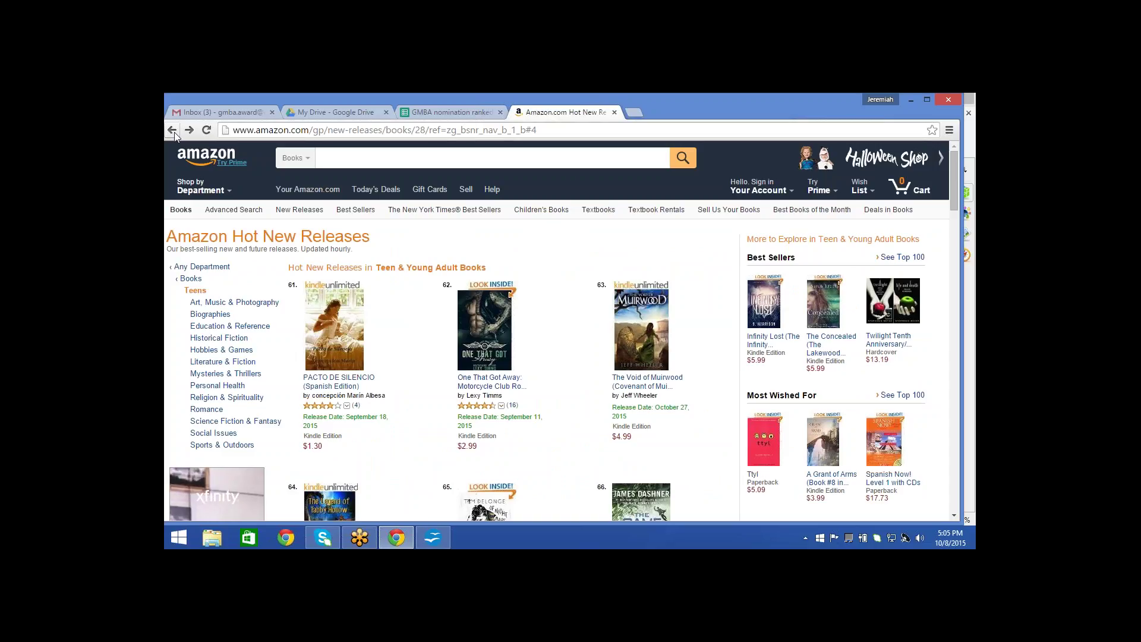
# Examine the new releases from number 61 to 66 and open the product page of "Poet Anderson ...Of Nightmares"
pyautogui.press('Down')
pyautogui.press('Down')
pyautogui.press('Down')
pyautogui.press('Down')
pyautogui.press('Down')
pyautogui.press('Down')
pyautogui.press('Down')
pyautogui.press('Down')
pyautogui.press('Down')
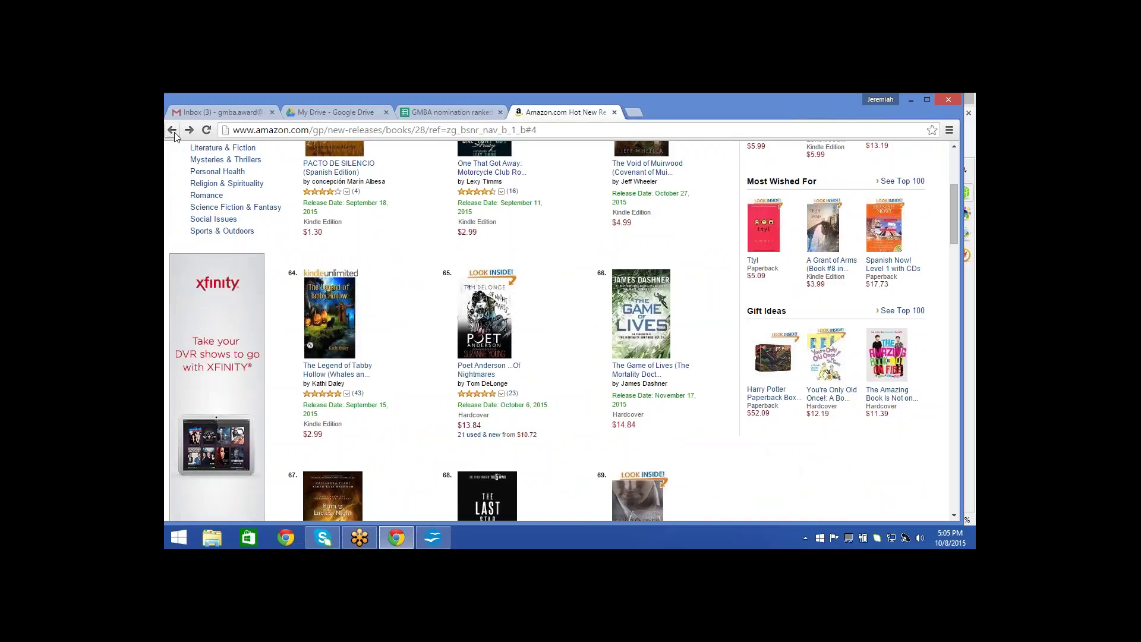
pyautogui.click(494, 320)
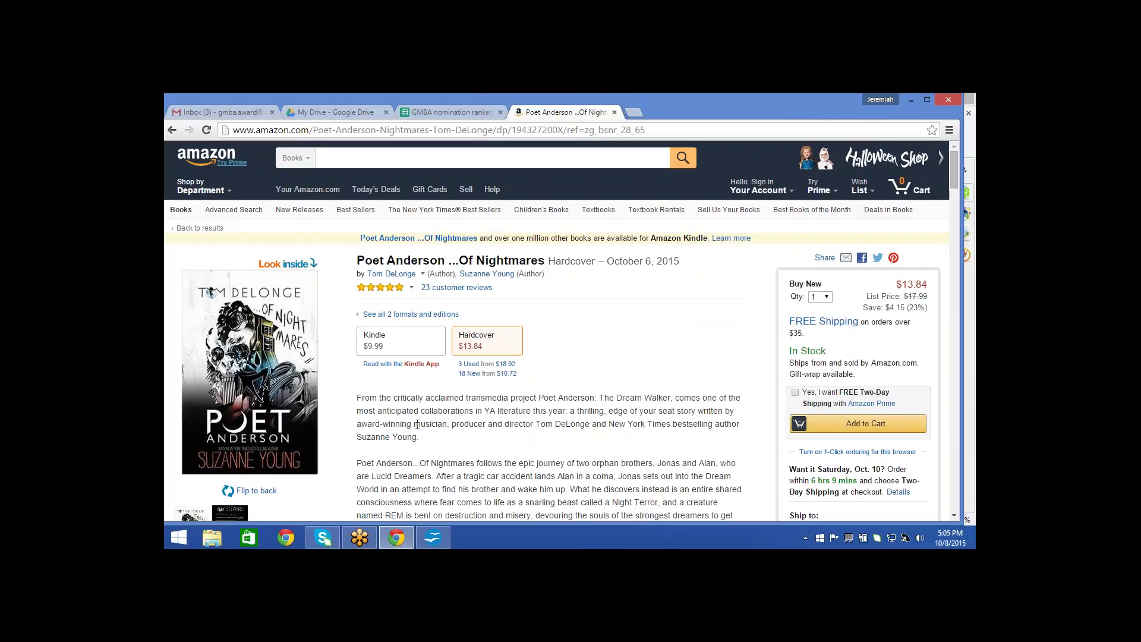
# Switch to the OpenOffice Writer document and add "The Way Back from Broken" on a new line below "The Rest of Us Just Live Here by Ness"
pyautogui.click(426, 540)
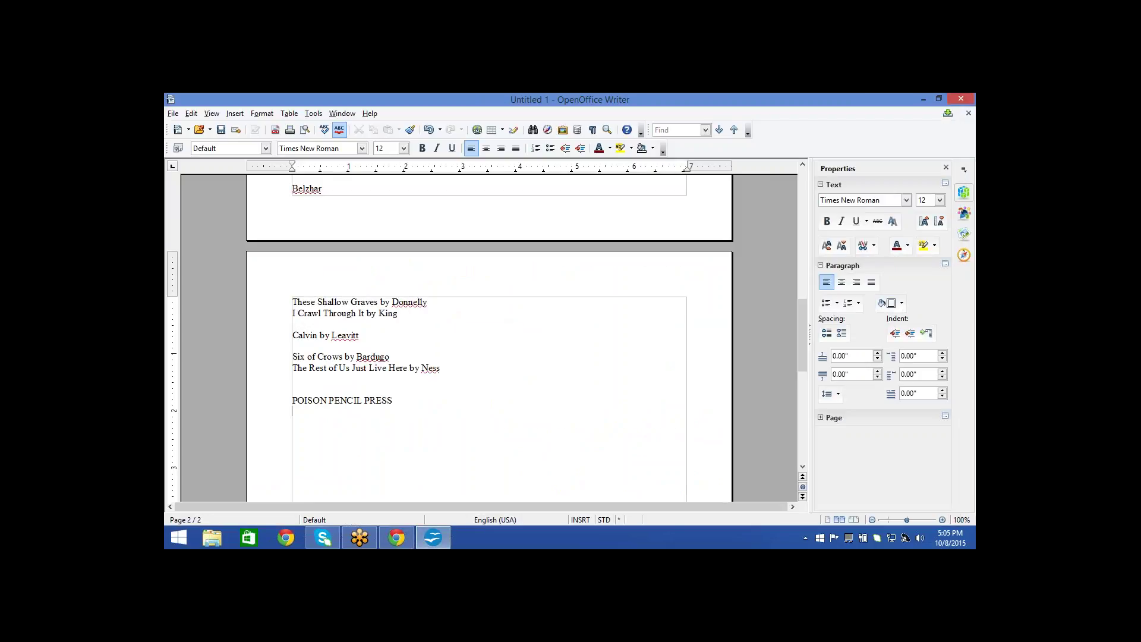
pyautogui.click(499, 369)
pyautogui.press('Return')
pyautogui.write('The Way ')
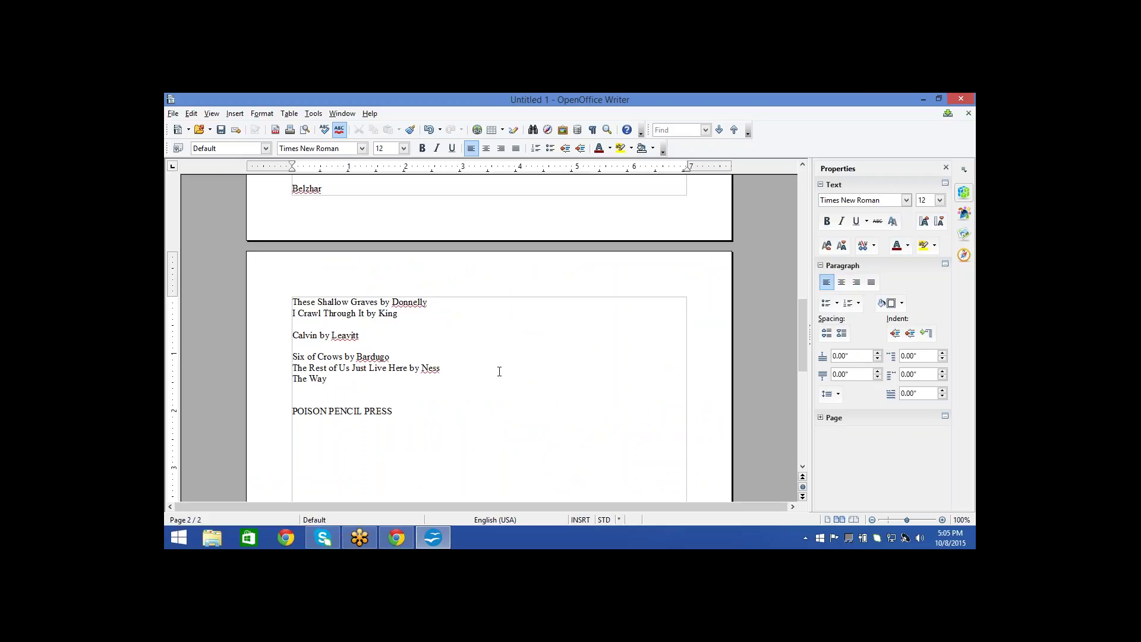
pyautogui.write('Back from Broken')
pyautogui.press('Return')
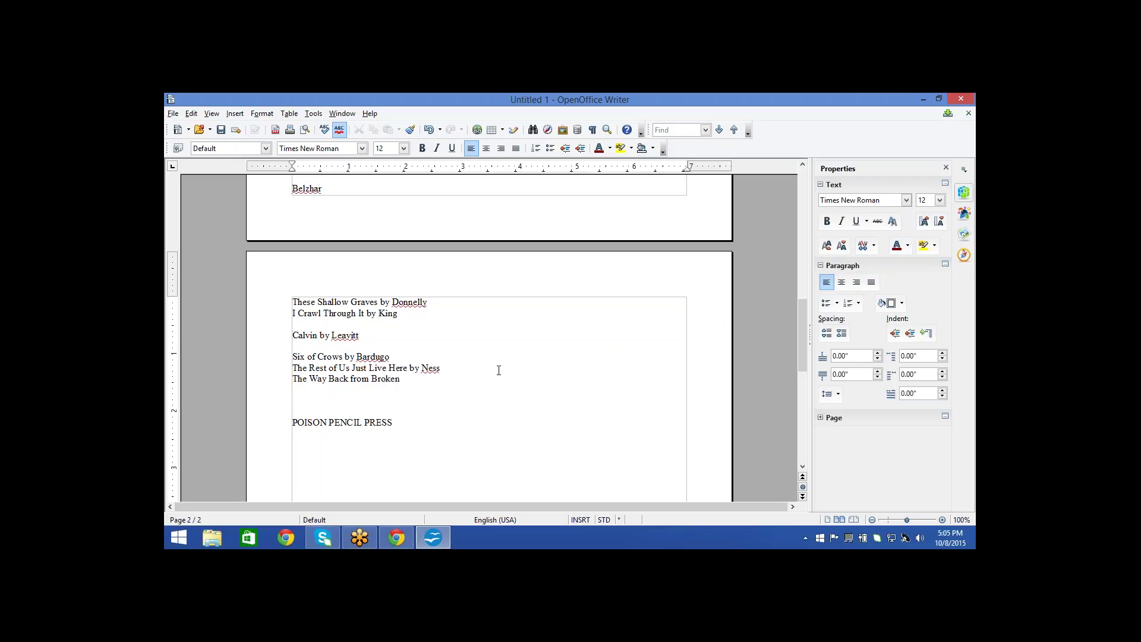
# Switch to Chrome, search Amazon's books for "the way back from broken" and open the product page of the young adult hardcover
pyautogui.click(402, 538)
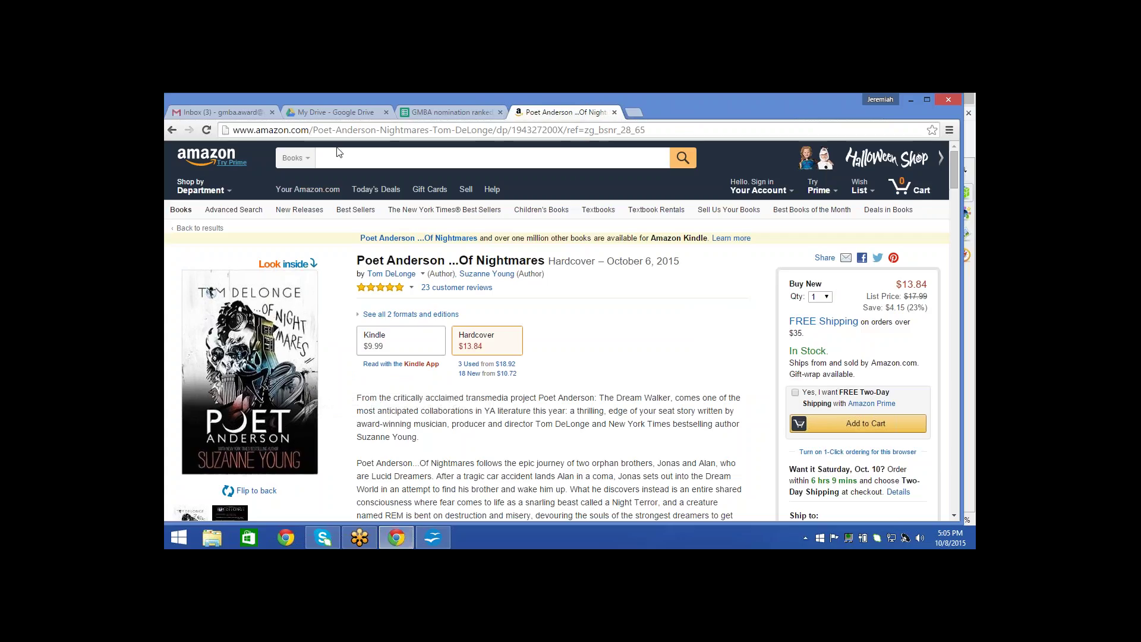
pyautogui.click(339, 156)
pyautogui.write('the ')
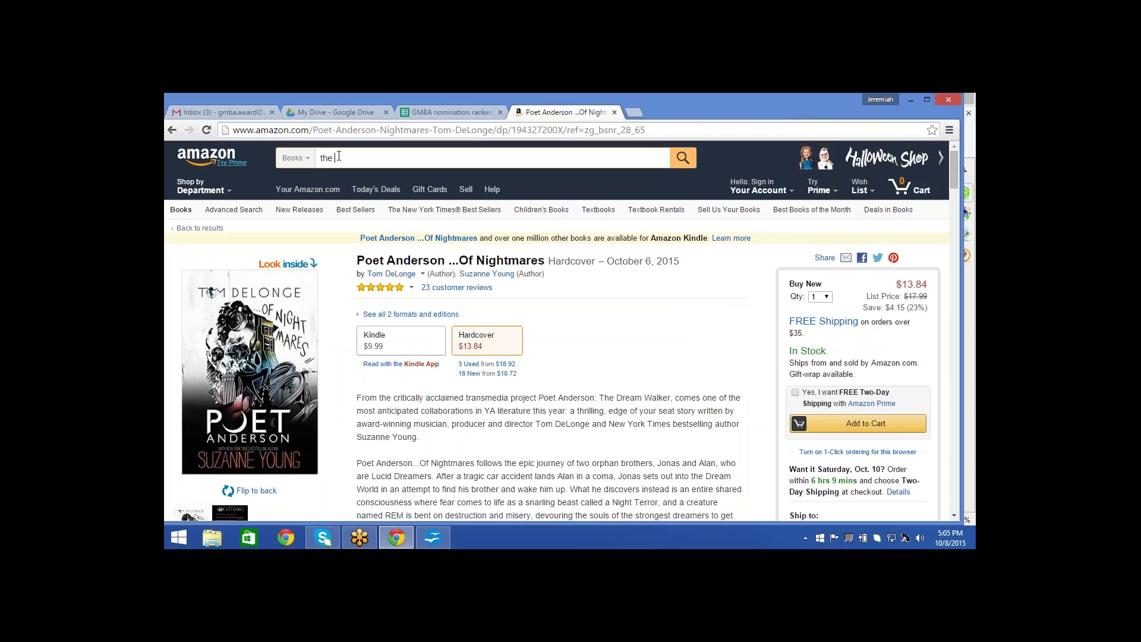
pyautogui.write('way back from broken')
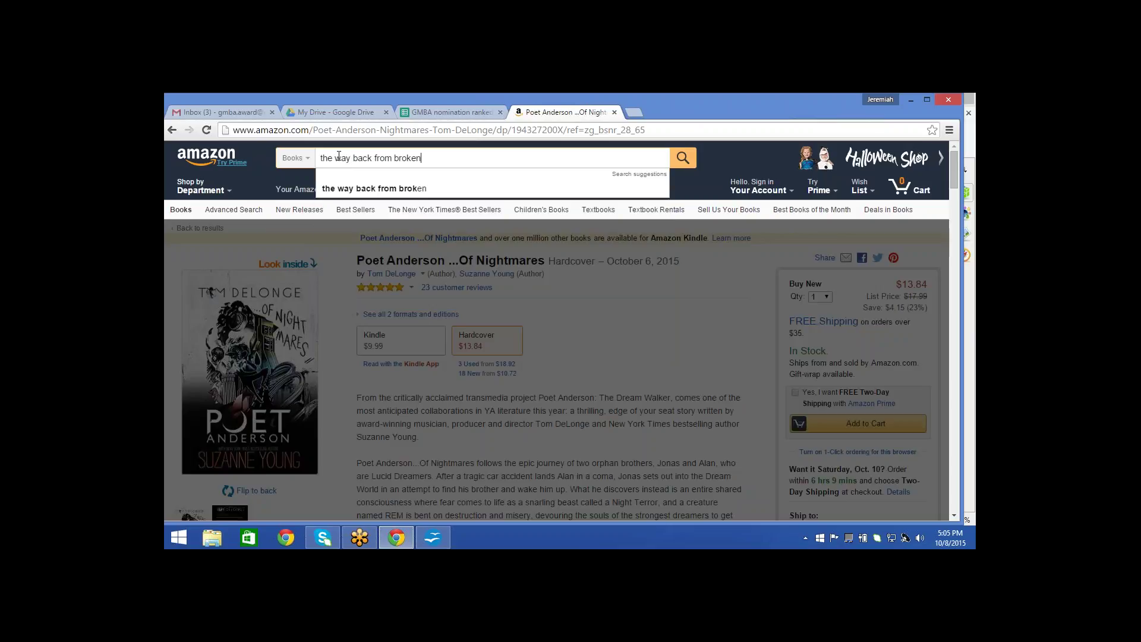
pyautogui.press('Return')
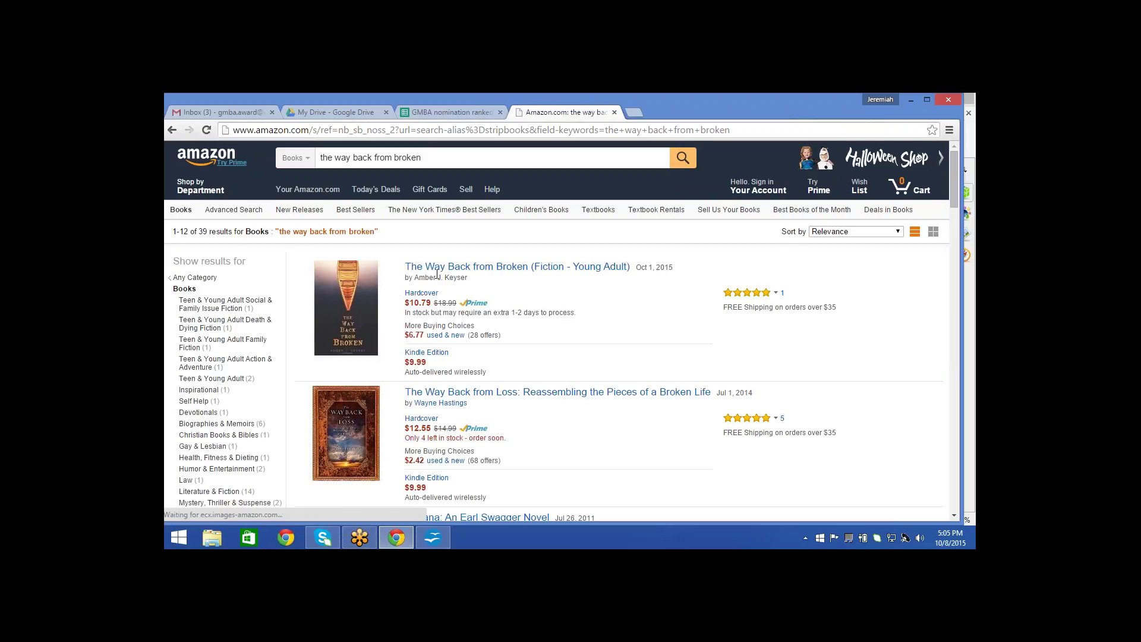
pyautogui.click(345, 308)
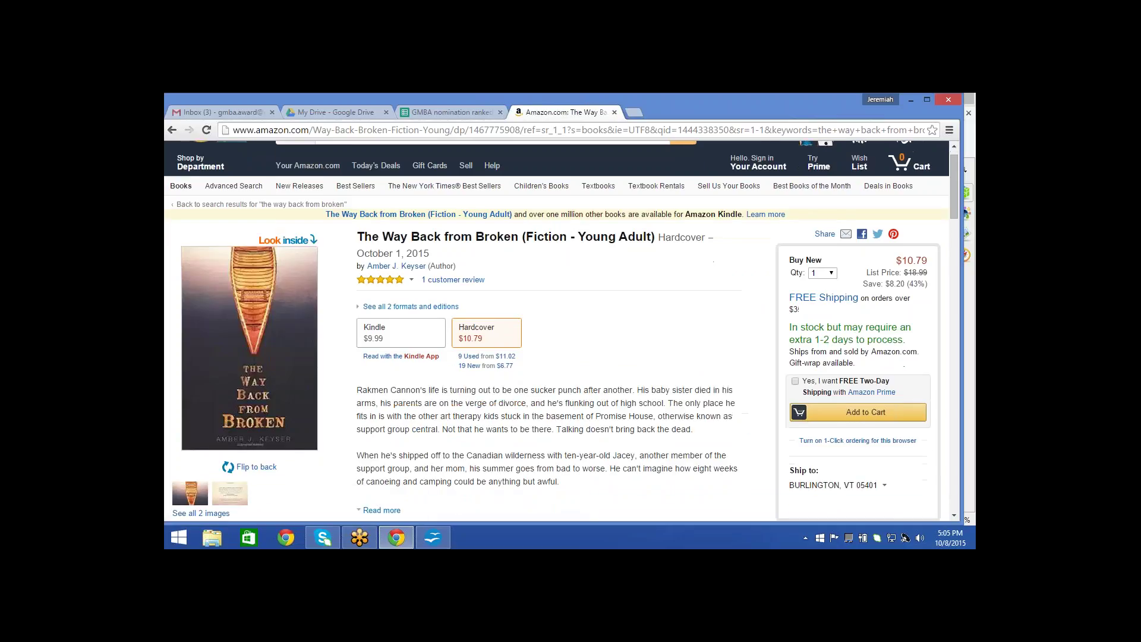
# Examine the description, editorial reviews and product details of "The Way Back from Broken", and return to the search results
pyautogui.scroll(-2, 561, 330)
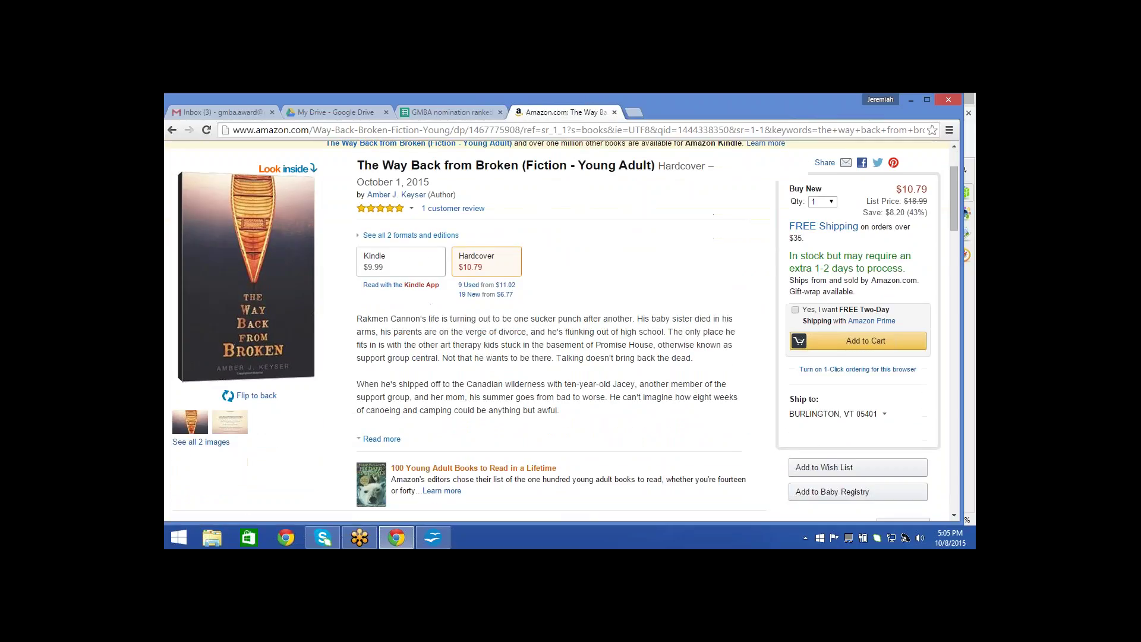
pyautogui.scroll(-5, 467, 285)
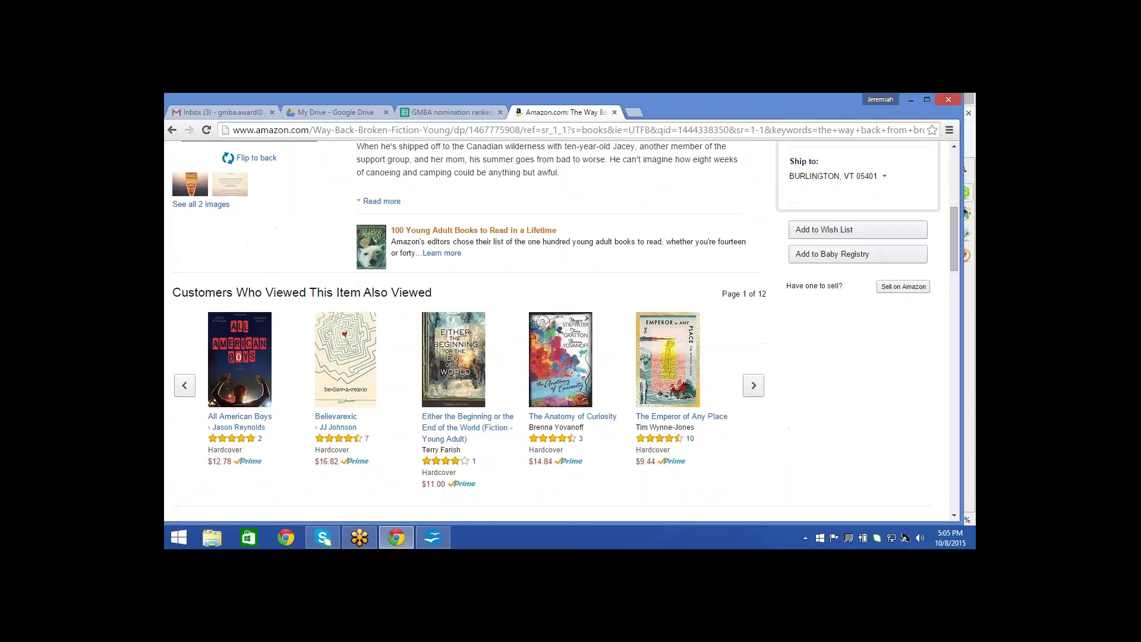
pyautogui.scroll(-5, 467, 286)
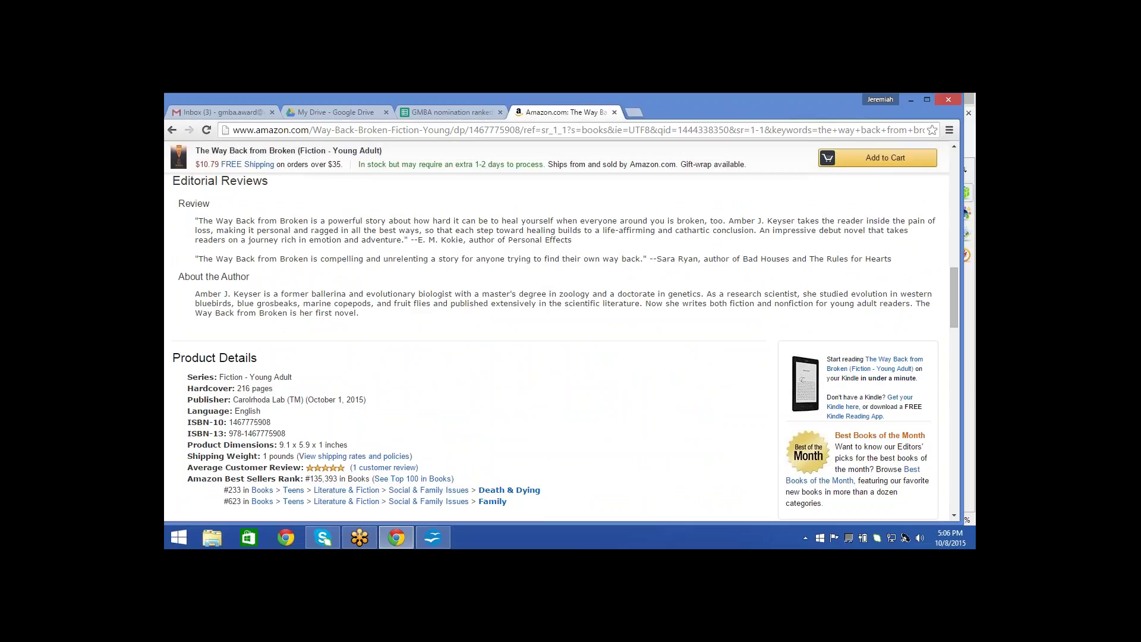
pyautogui.click(172, 129)
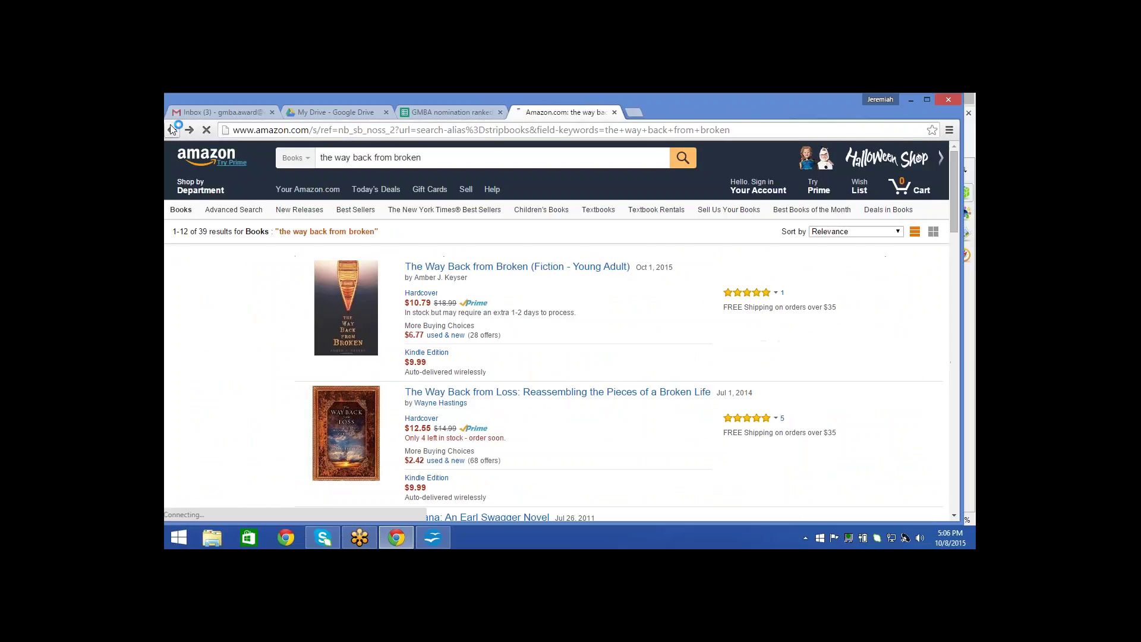
# Search Amazon's books for "illuninae" and open the product page of "Illuminae (The Illuminae Files)"
pyautogui.click(432, 156)
pyautogui.write('illun')
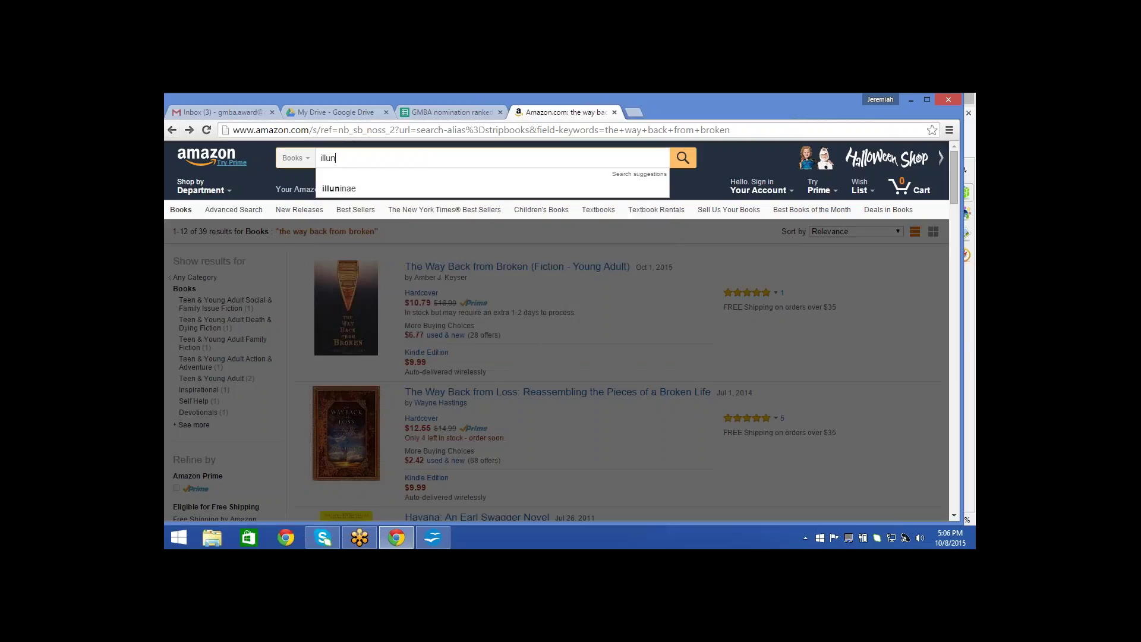
pyautogui.press('Down')
pyautogui.press('Return')
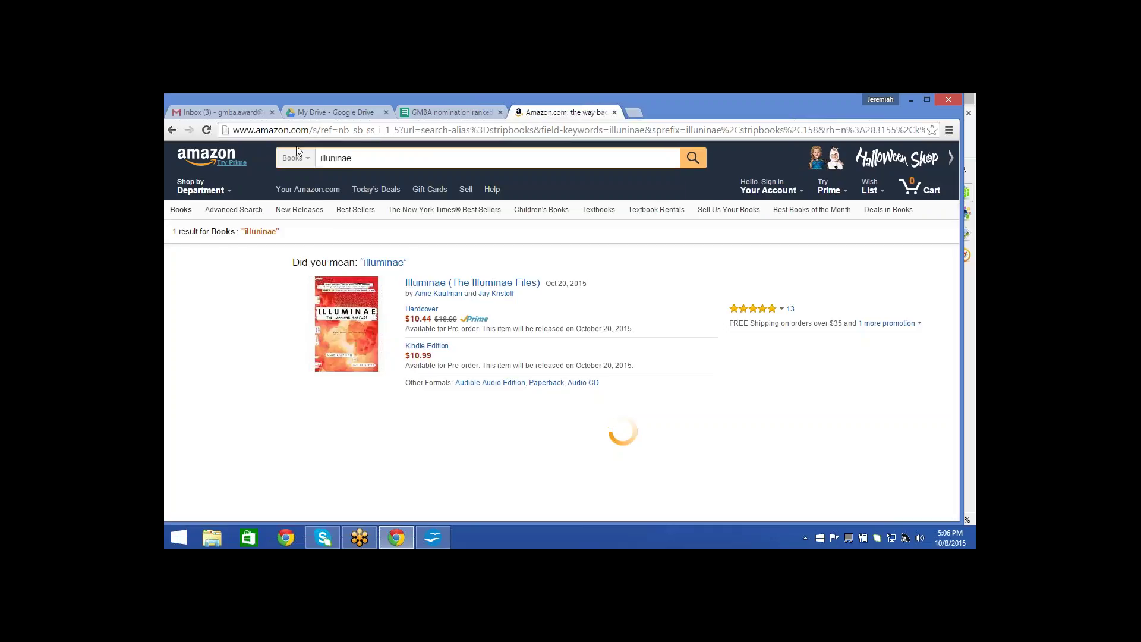
pyautogui.click(420, 284)
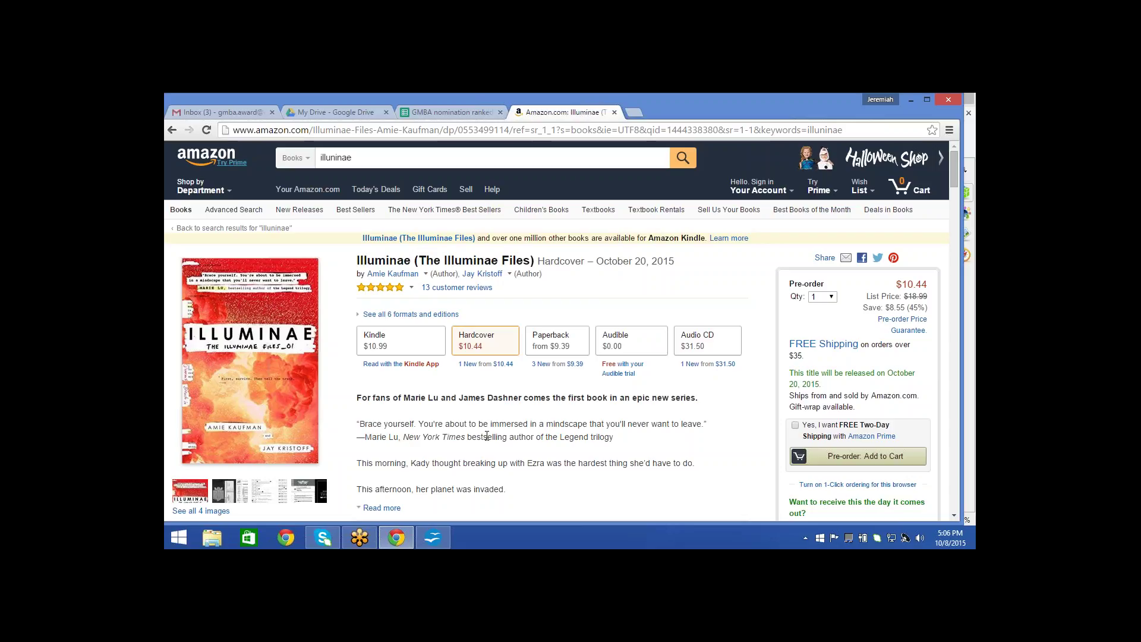
# Examine the "Illuminae" product page down to its related titles and editorial reviews
pyautogui.scroll(-1, 487, 435)
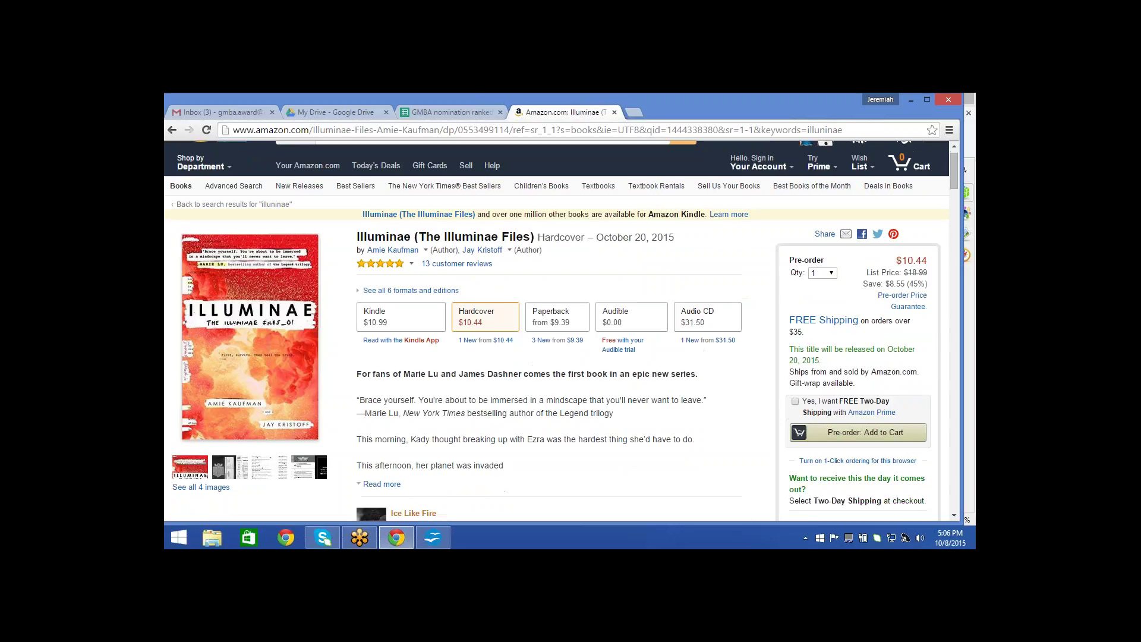
pyautogui.scroll(-6, 487, 435)
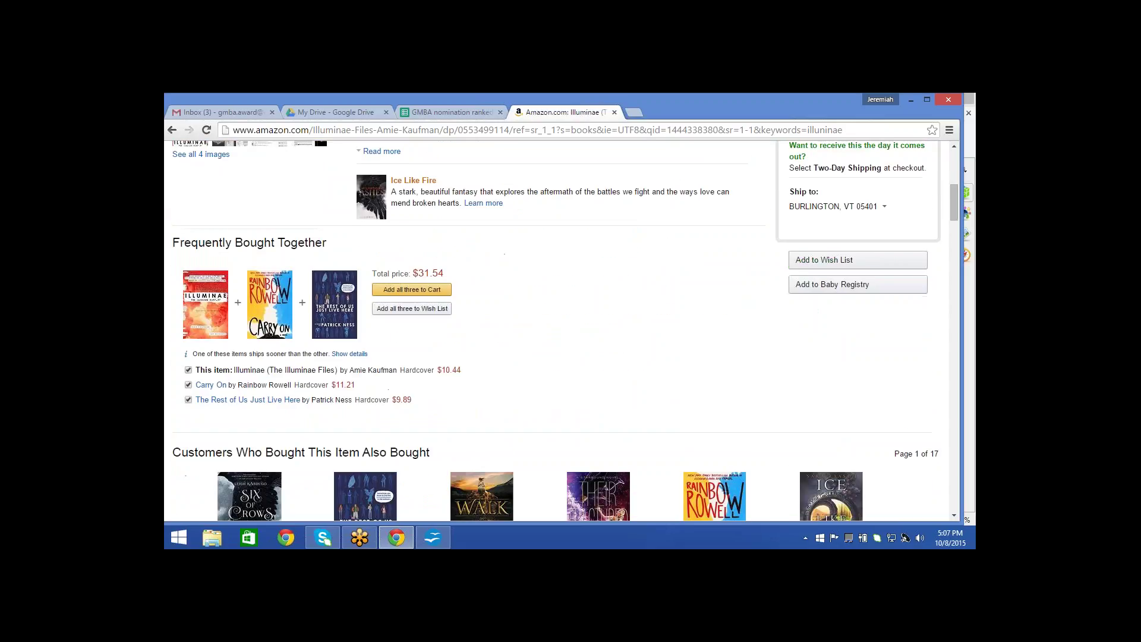
pyautogui.scroll(-5, 486, 435)
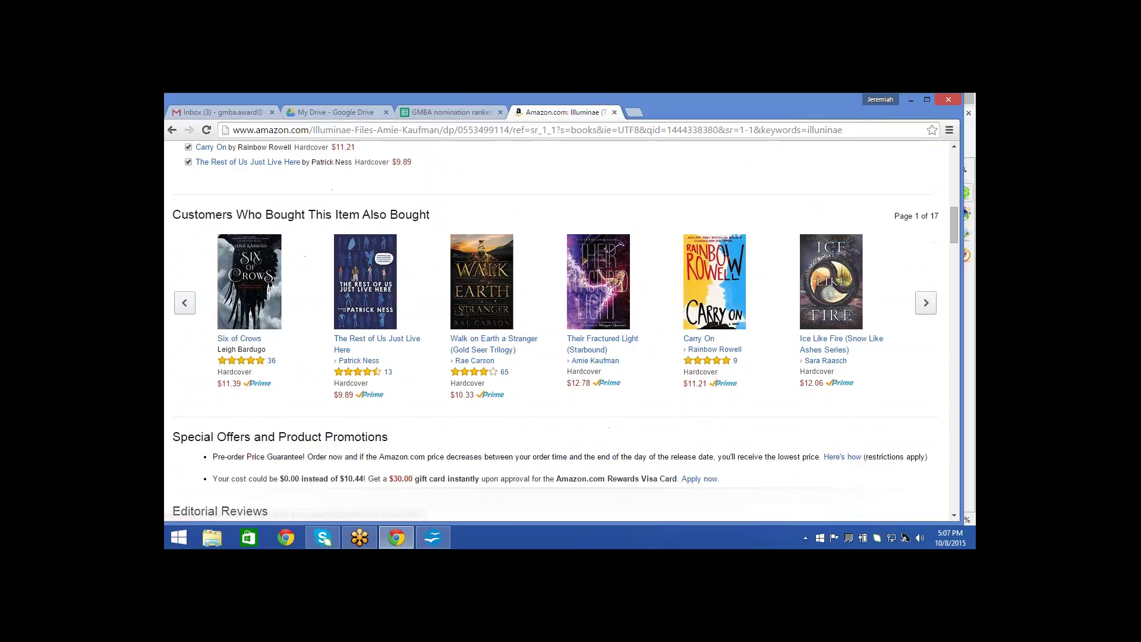
pyautogui.scroll(-1, 566, 330)
pyautogui.scroll(-1, 566, 330)
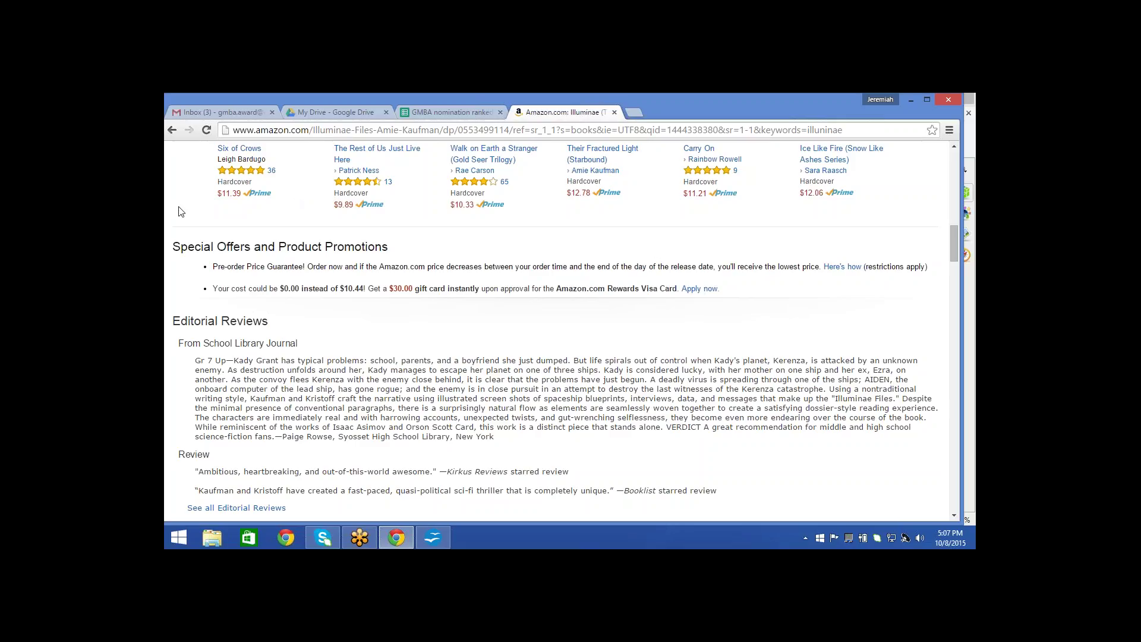
# Search Amazon's books for "pirate hunters" and open the product page of the Robert Kurson hardcover
pyautogui.scroll(15, 181, 212)
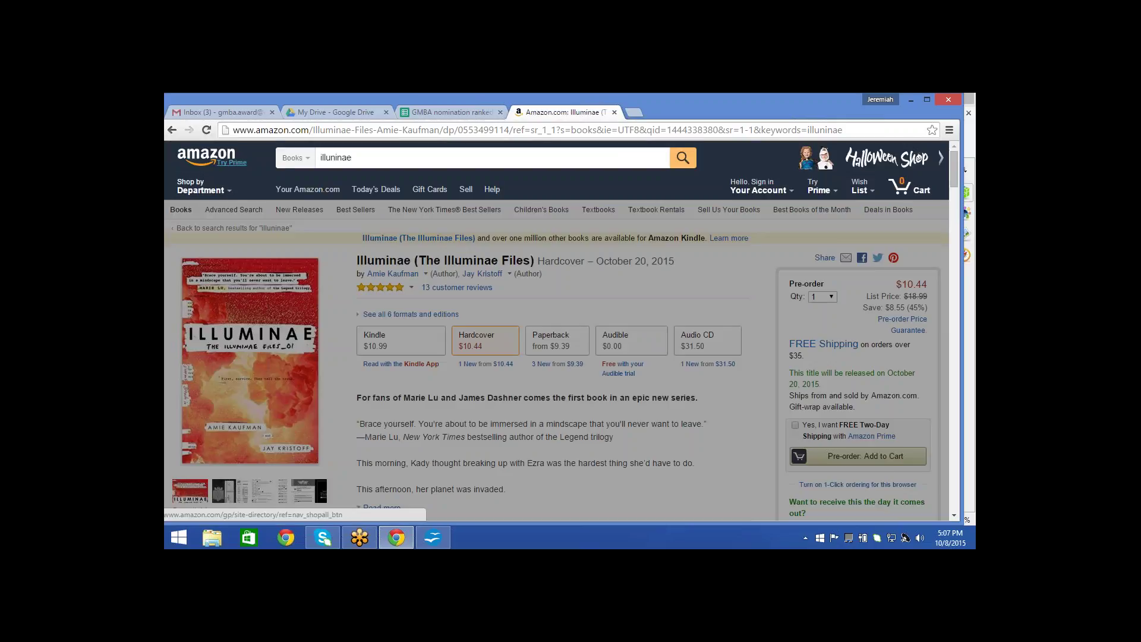
pyautogui.doubleClick(335, 157)
pyautogui.write('p')
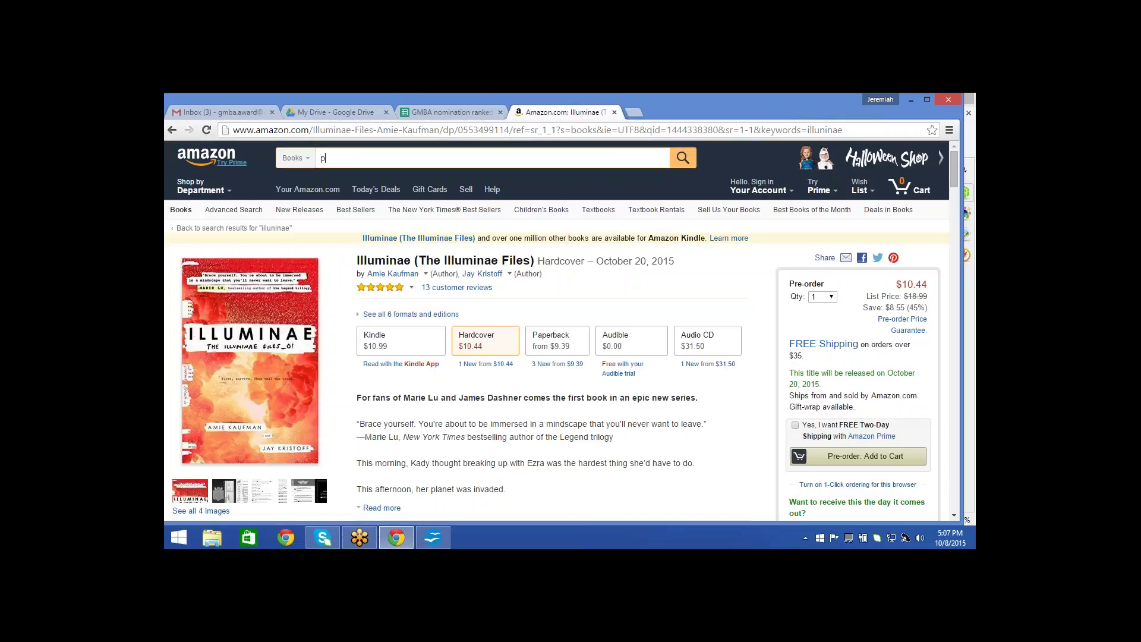
pyautogui.write('irate hi')
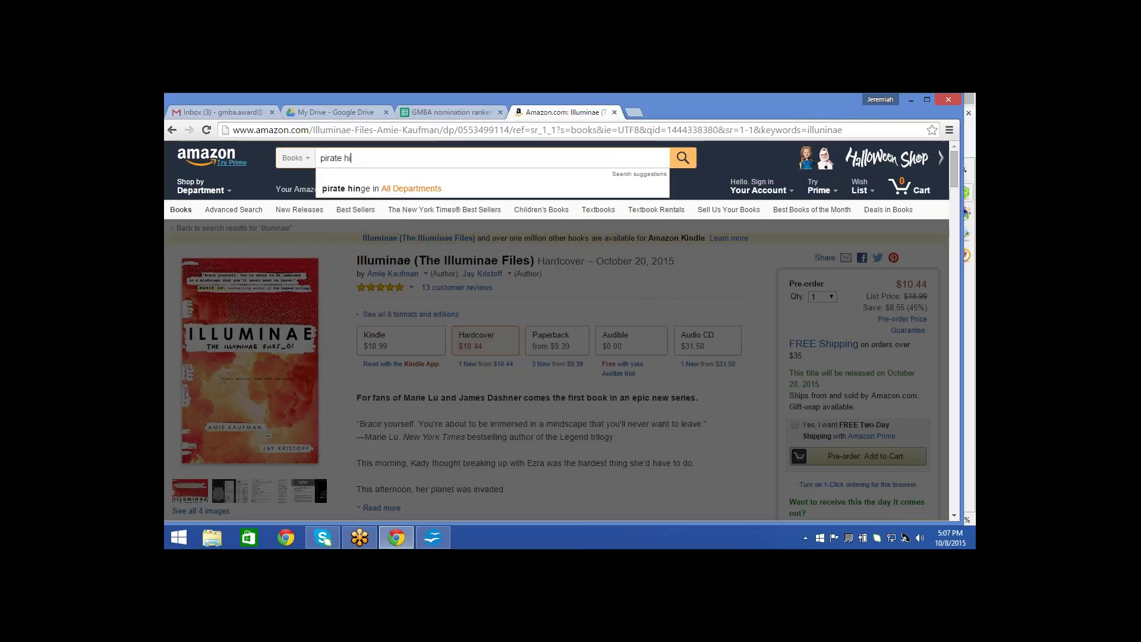
pyautogui.press('BackSpace')
pyautogui.write('unters')
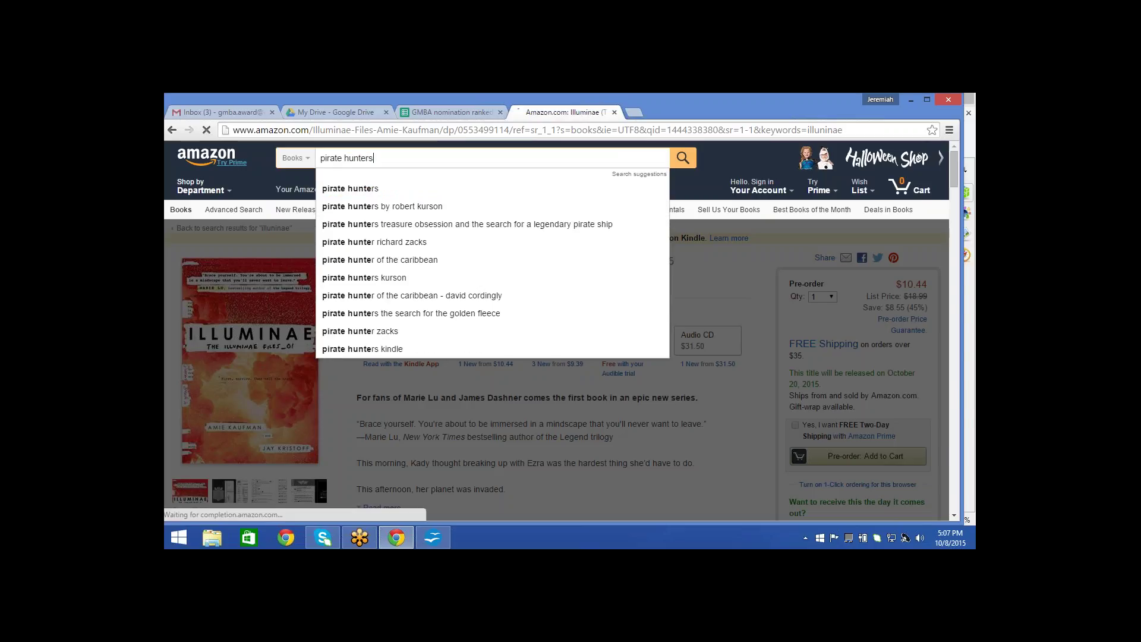
pyautogui.press('Return')
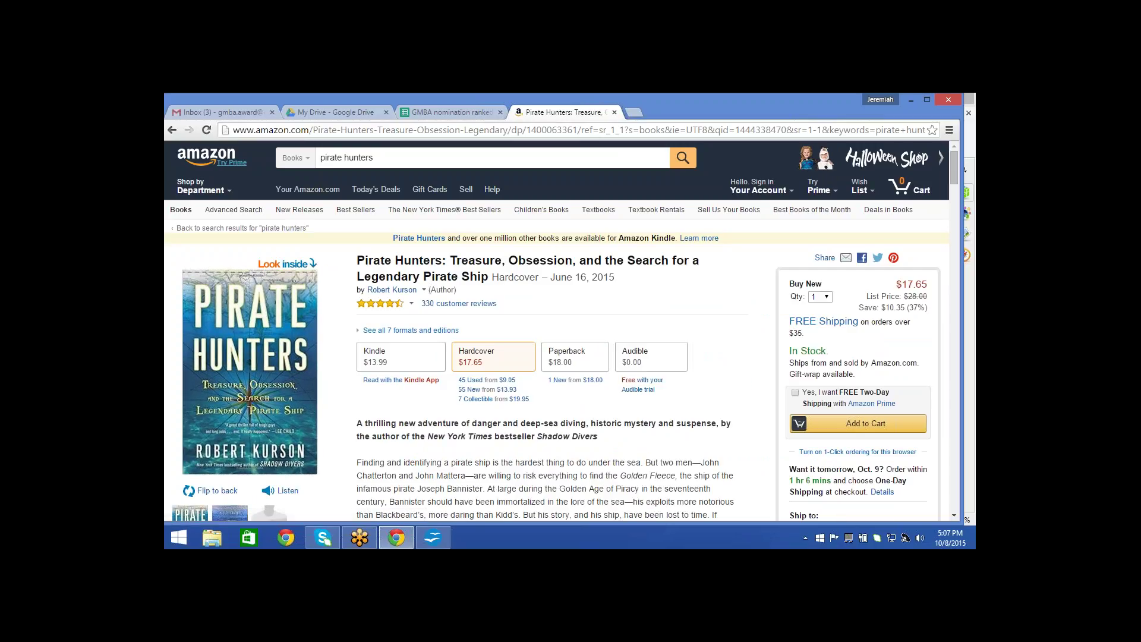
# Switch to the OpenOffice Writer document and add "Pirate Hunters by Kurson" on the line below "The Way Back from Broken"
pyautogui.click(432, 537)
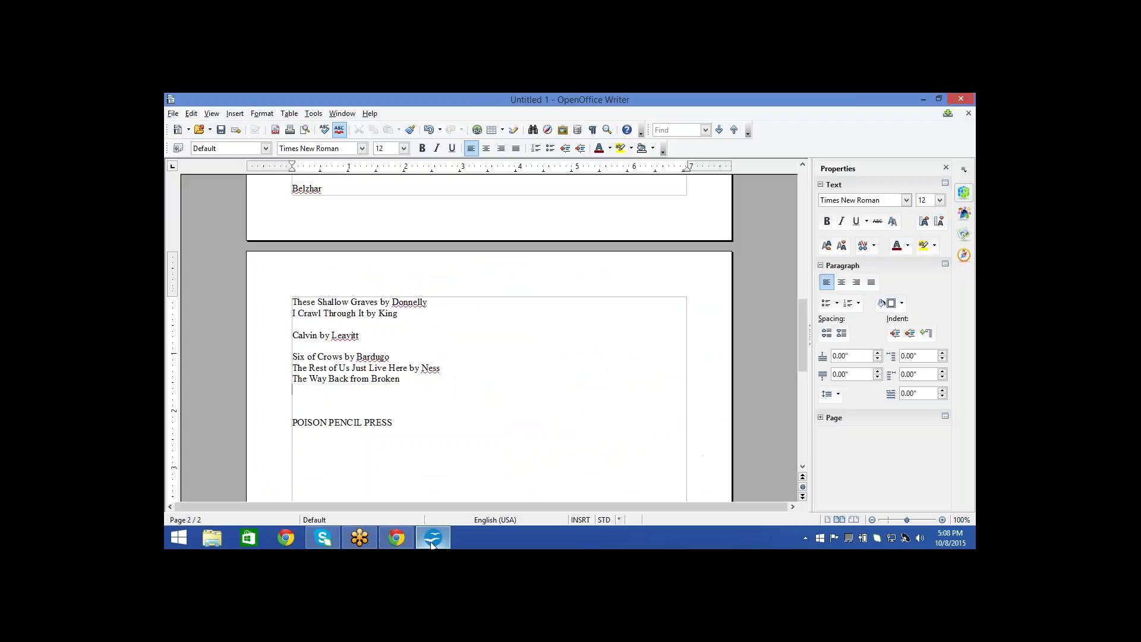
pyautogui.write('Pirate Hunters by Kurson')
pyautogui.press('Return')
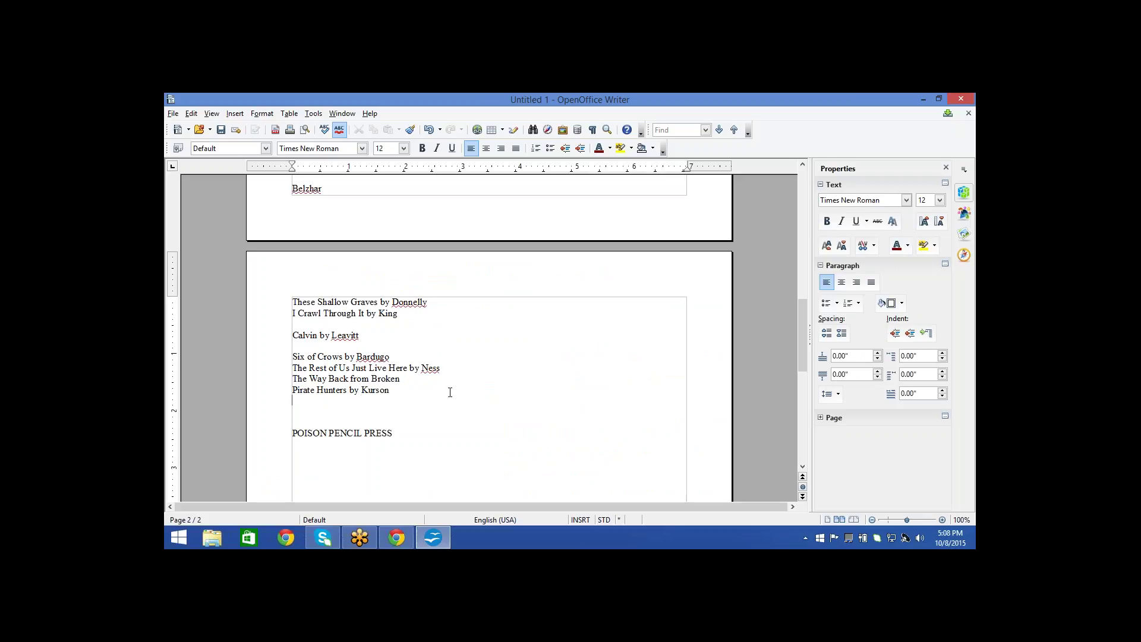
# Switch to Chrome and examine the "Pirate Hunters" product page down to its editorial reviews and product details
pyautogui.click(395, 540)
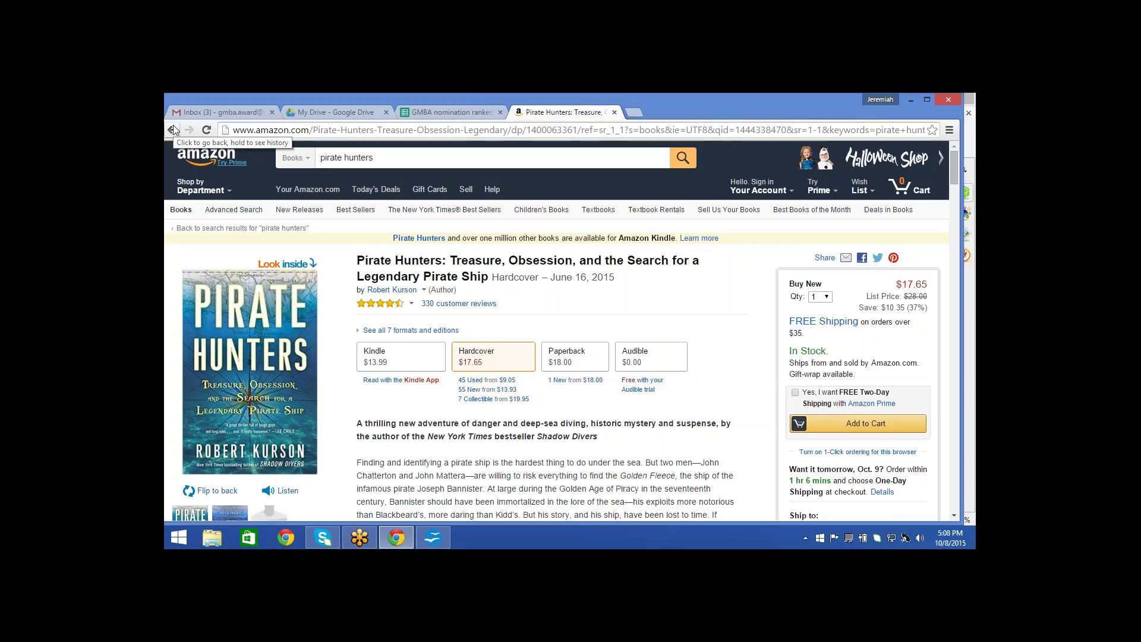
pyautogui.press('Down')
pyautogui.press('Down')
pyautogui.press('Down')
pyautogui.press('Down')
pyautogui.press('Down')
pyautogui.press('Down')
pyautogui.press('Down')
pyautogui.press('Down')
pyautogui.press('Down')
pyautogui.press('Down')
pyautogui.press('Down')
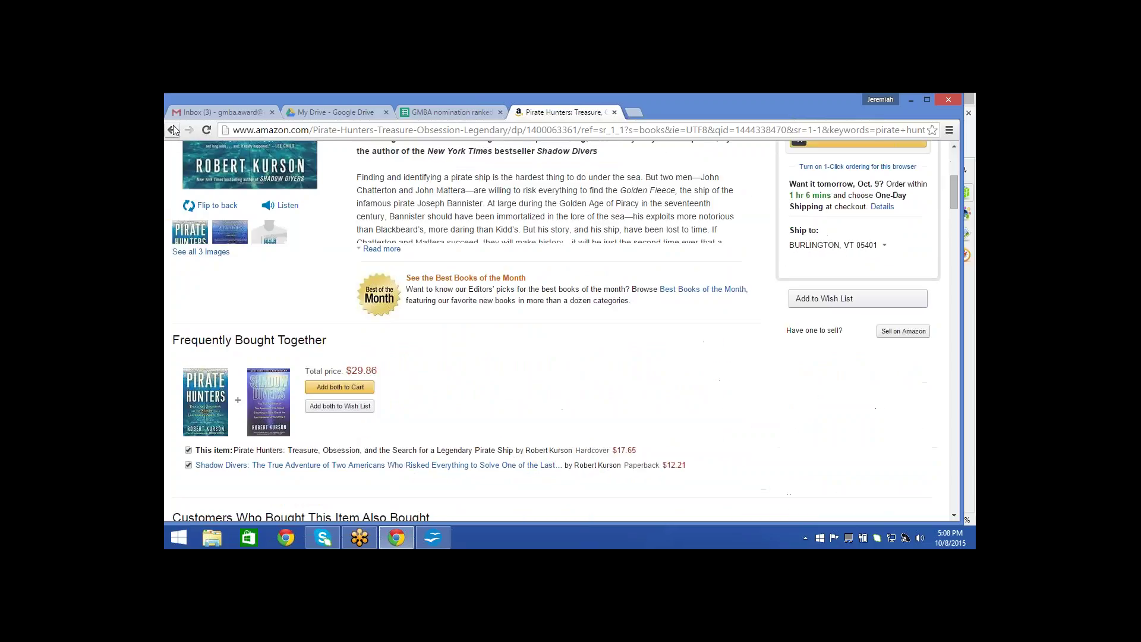
pyautogui.press('pagedown')
pyautogui.press('pagedown')
pyautogui.press('Down')
pyautogui.press('Down')
pyautogui.press('Down')
pyautogui.press('Down')
pyautogui.press('Down')
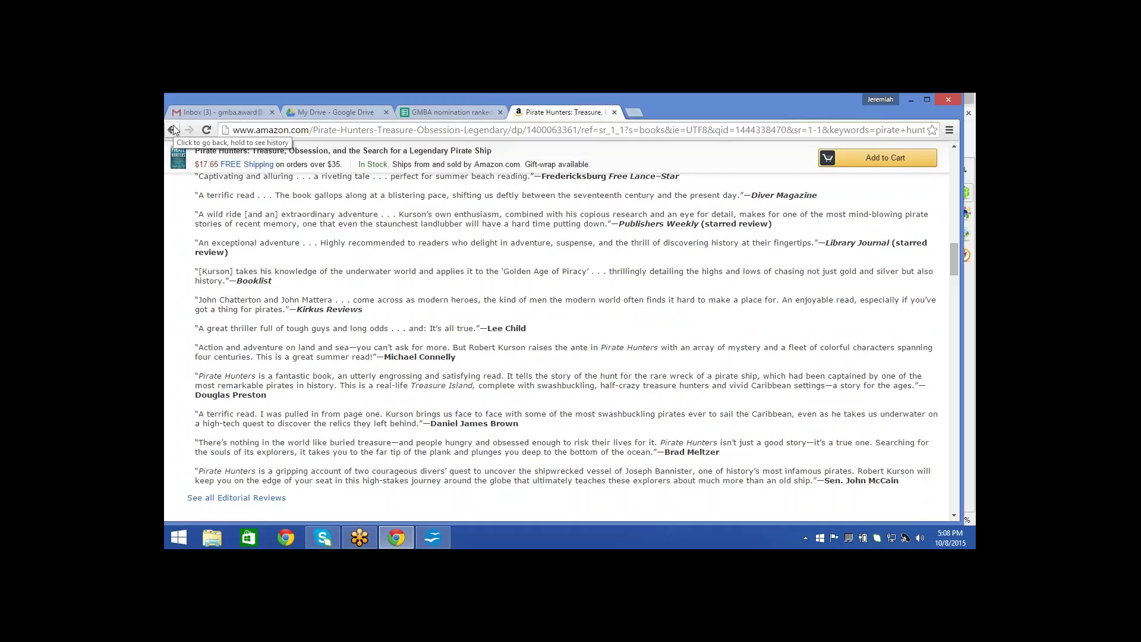
pyautogui.press('Down')
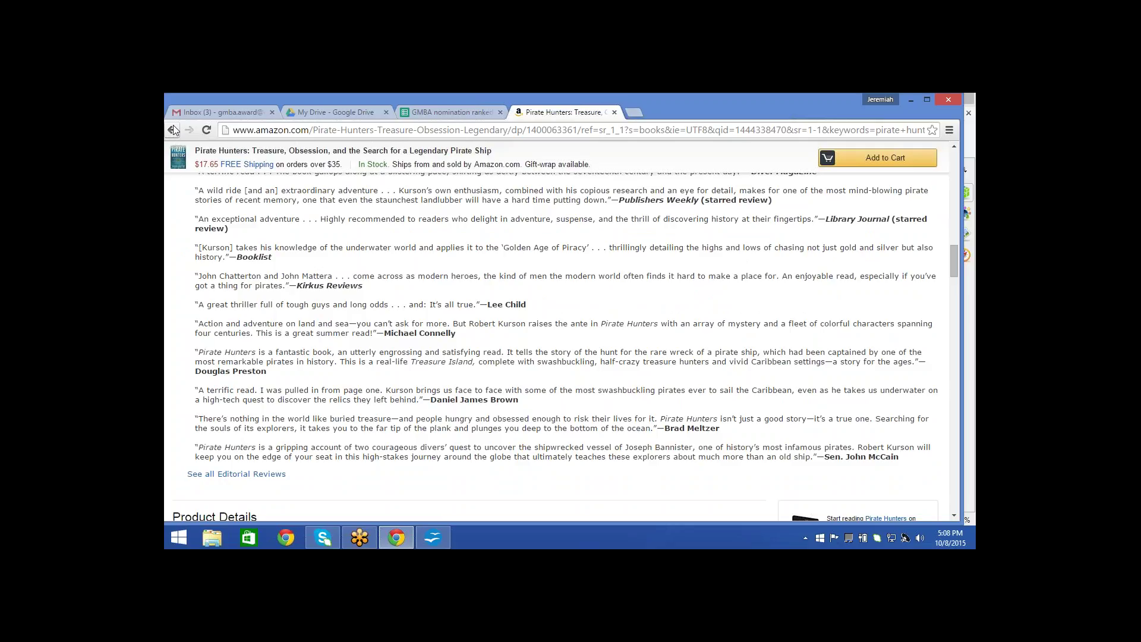
pyautogui.press('Down')
pyautogui.press('Down')
pyautogui.press('Down')
pyautogui.press('Down')
pyautogui.press('Down')
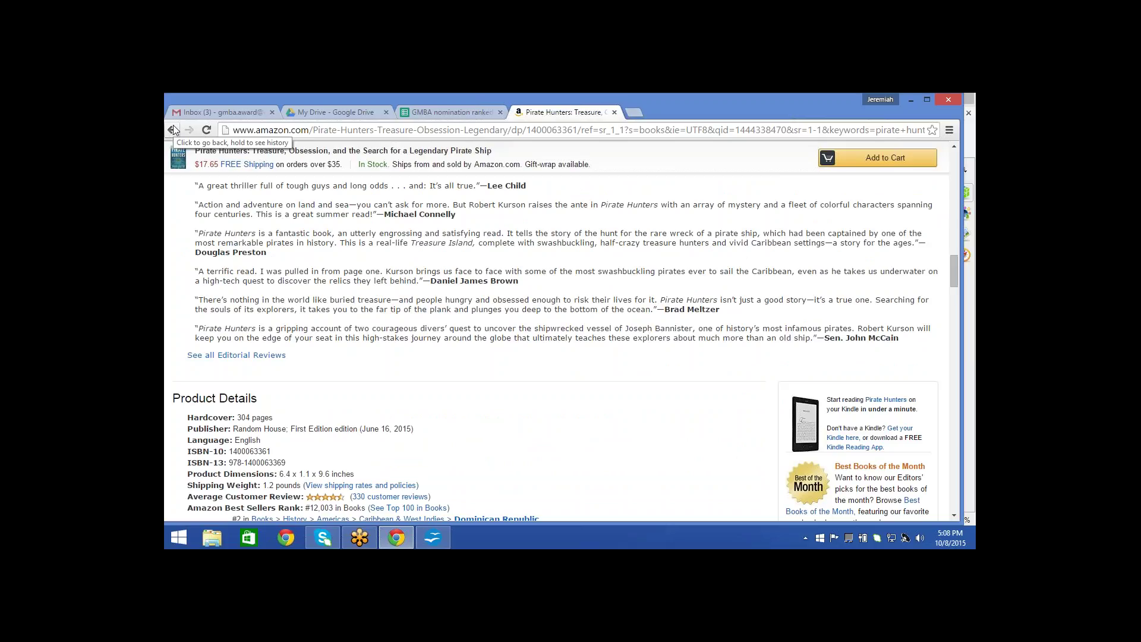
pyautogui.press('Up')
pyautogui.press('Up')
pyautogui.press('Up')
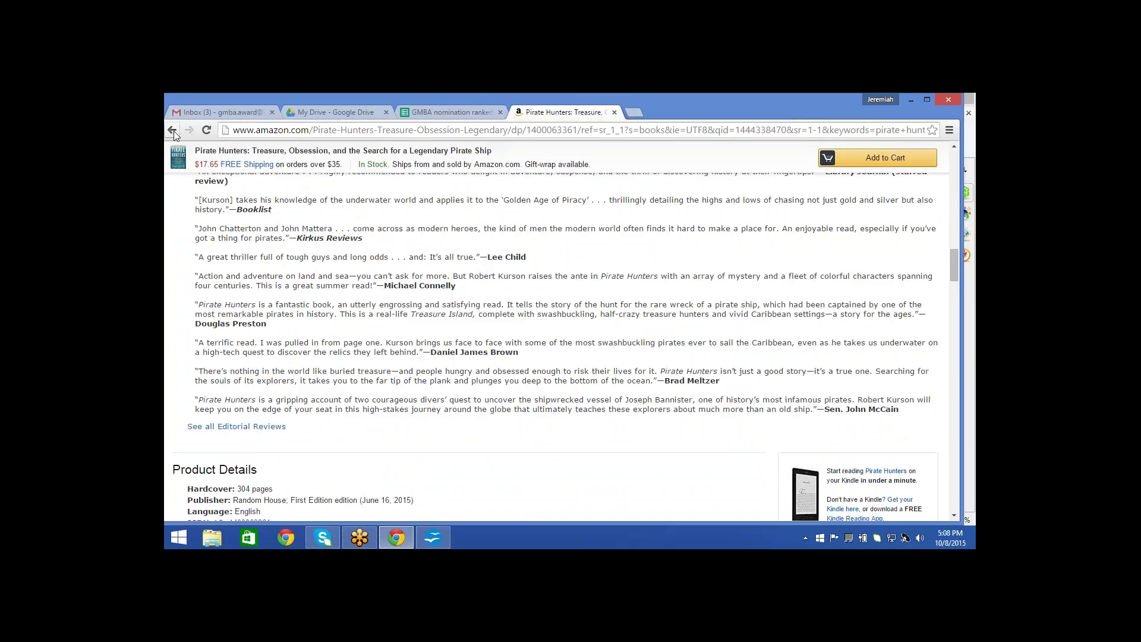
# Return to the earlier "illuninae" results and search Amazon's books for "fdr and the american crisis"
pyautogui.click(173, 129)
pyautogui.click(172, 130)
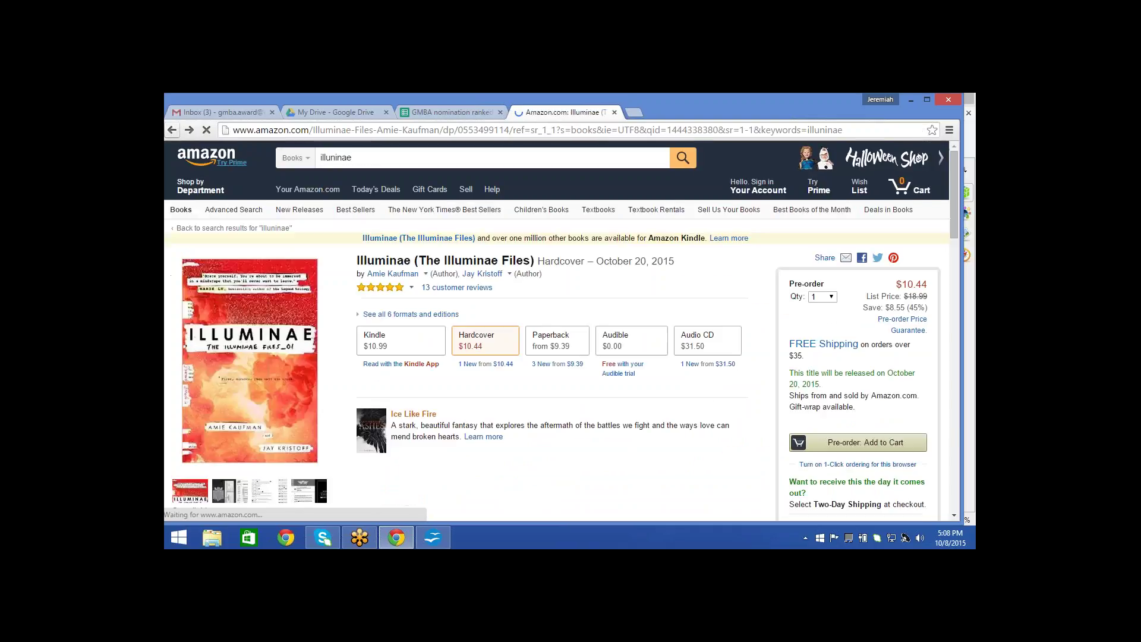
pyautogui.click(173, 130)
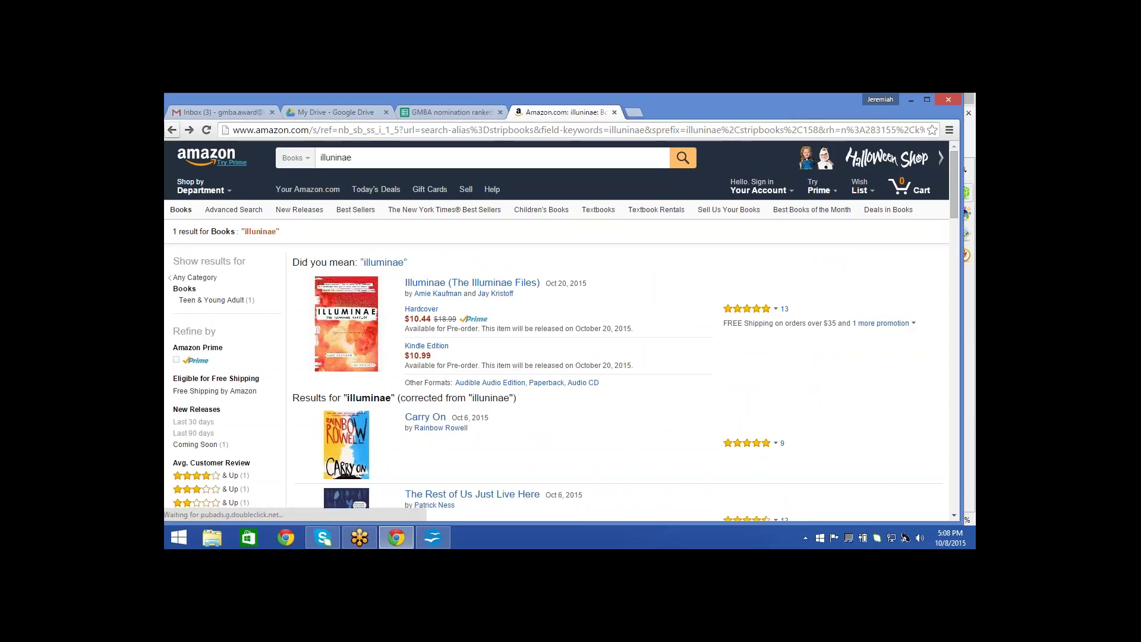
pyautogui.doubleClick(354, 157)
pyautogui.write('fd')
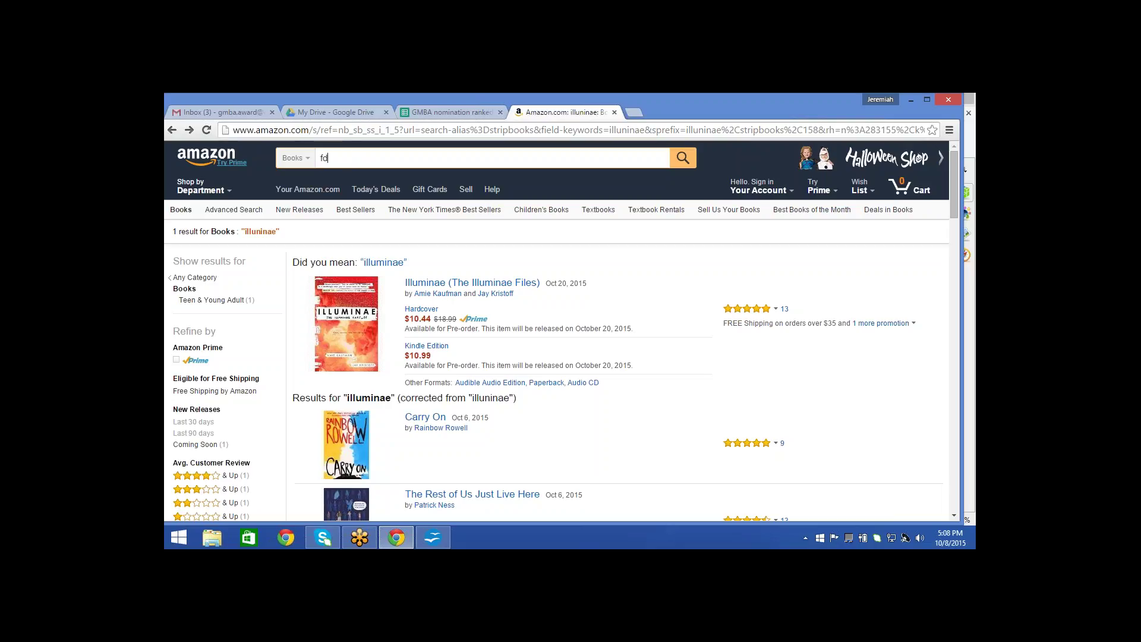
pyautogui.write('r and t')
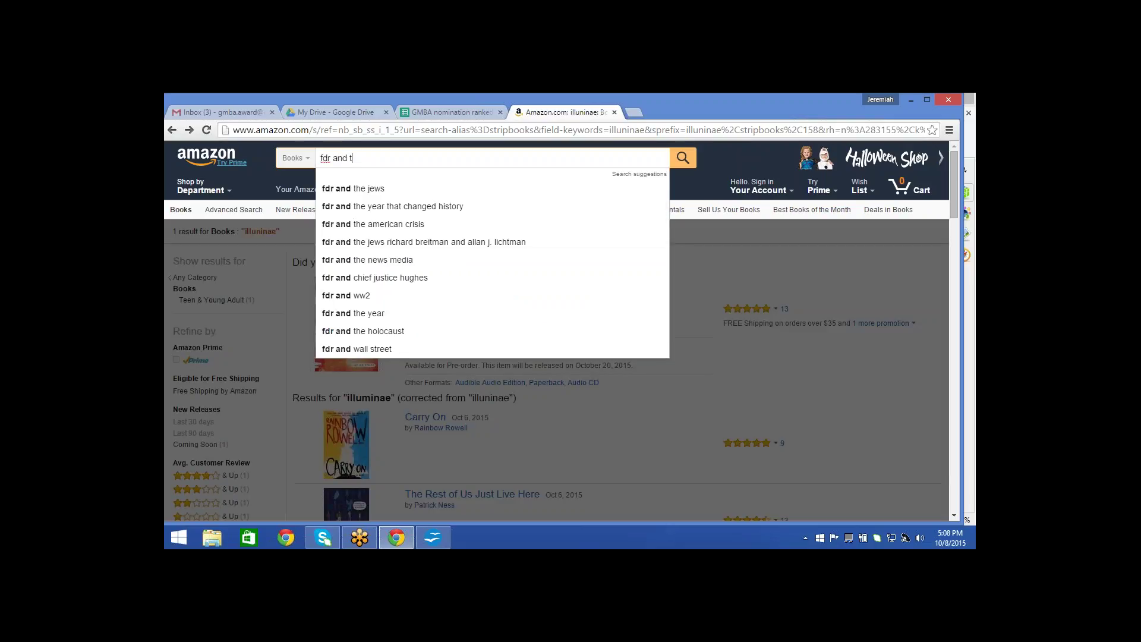
pyautogui.write('he american crisis')
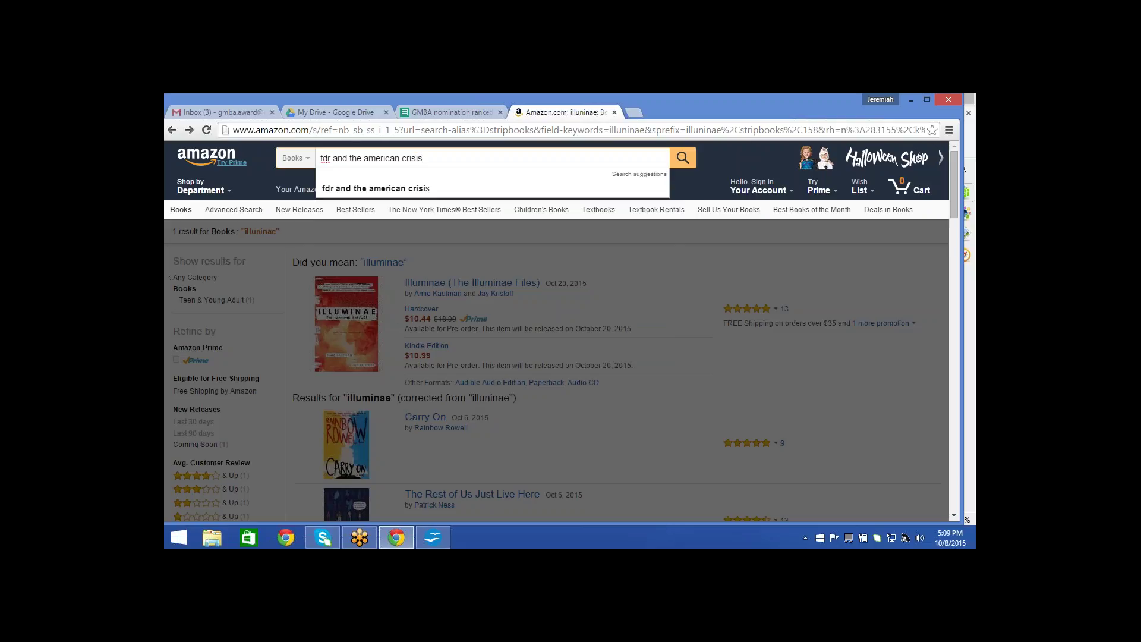
pyautogui.press('Return')
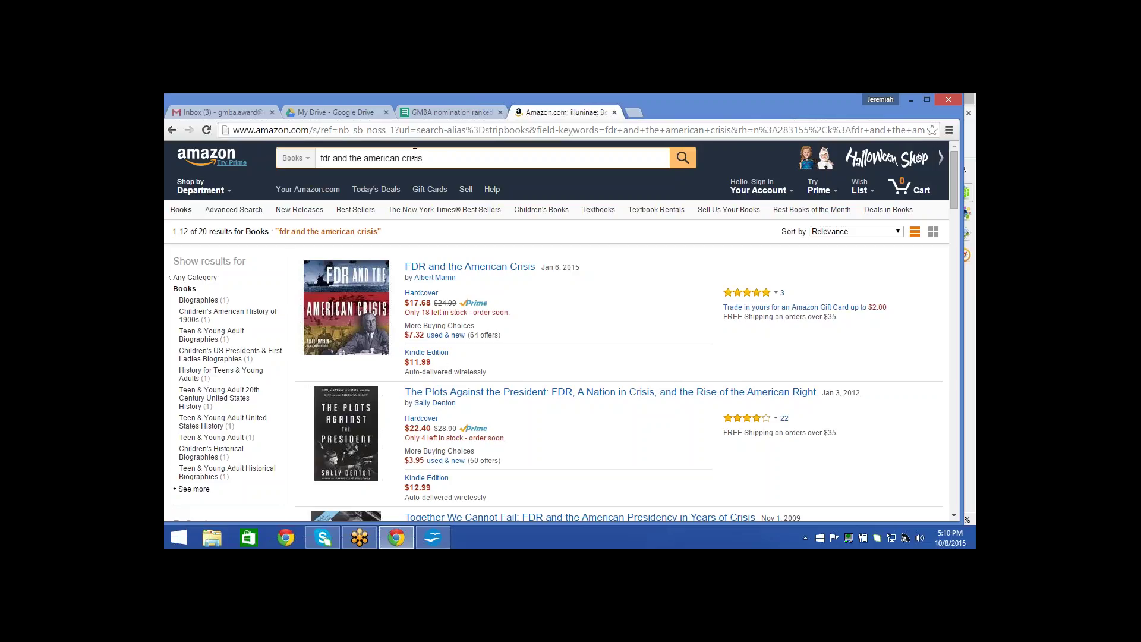
# Search Amazon's books for "all the major constellations" and open the product page of the Pratima Cranse novel
pyautogui.moveTo(425, 158); pyautogui.dragTo(308, 178)
pyautogui.write('all the major con')
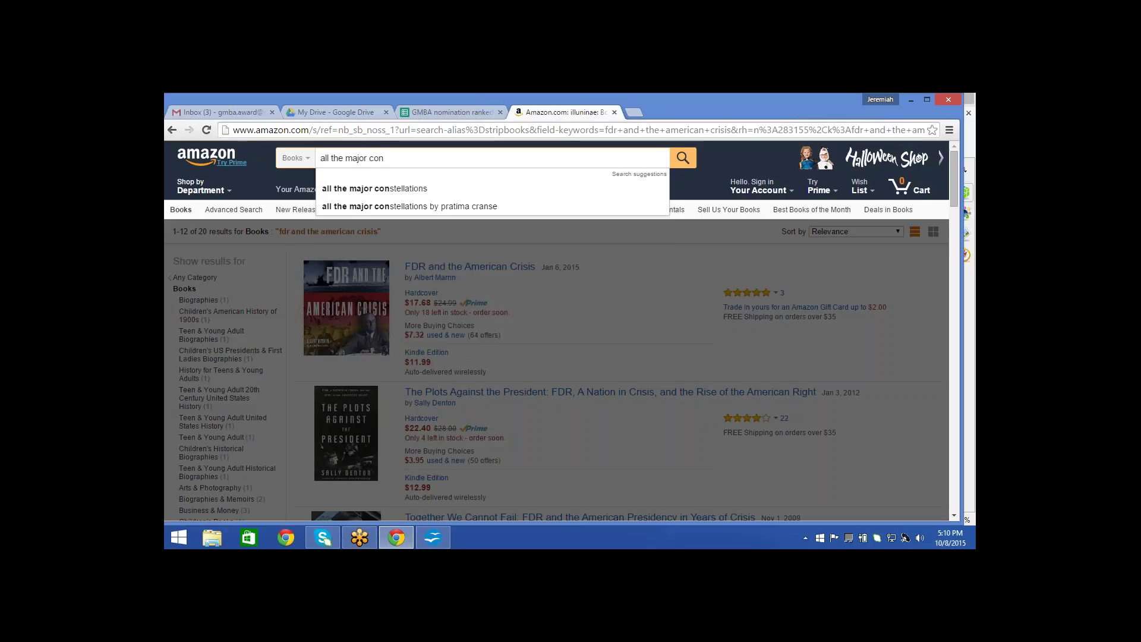
pyautogui.press('Down')
pyautogui.press('Return')
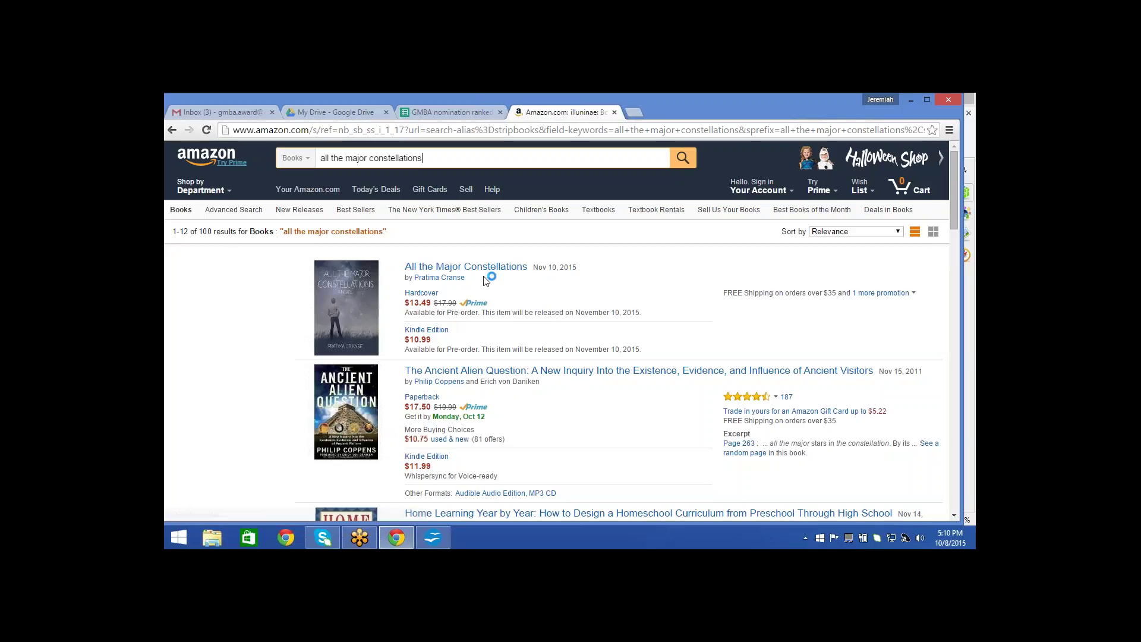
pyautogui.click(496, 270)
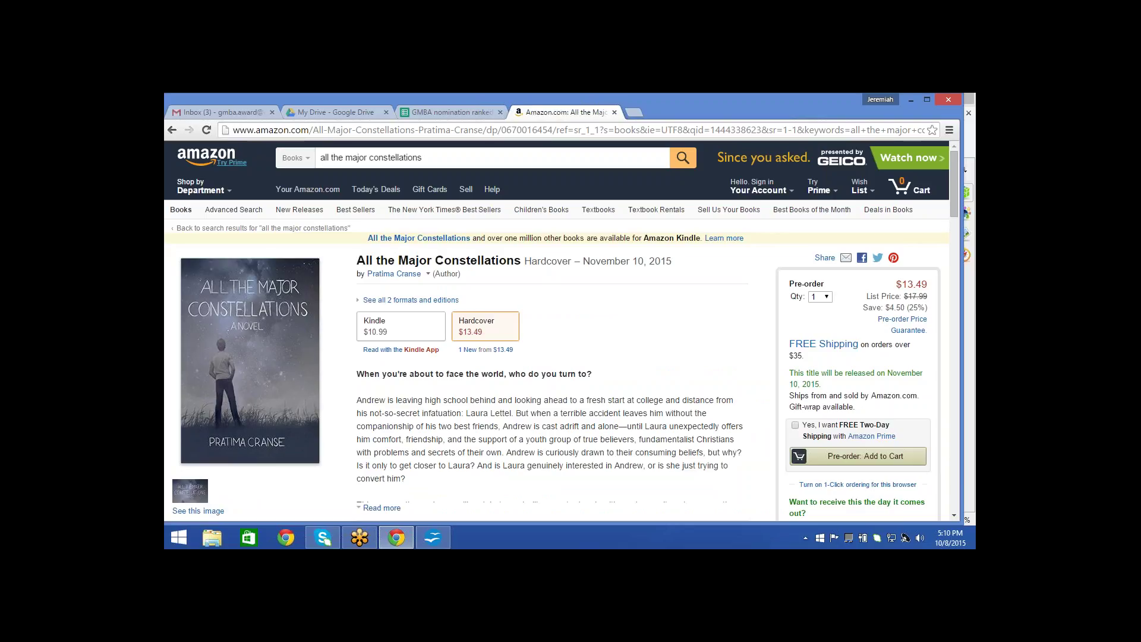
# Examine the related titles, editorial reviews and author note on the "All the Major Constellations" product page
pyautogui.scroll(-10, 562, 330)
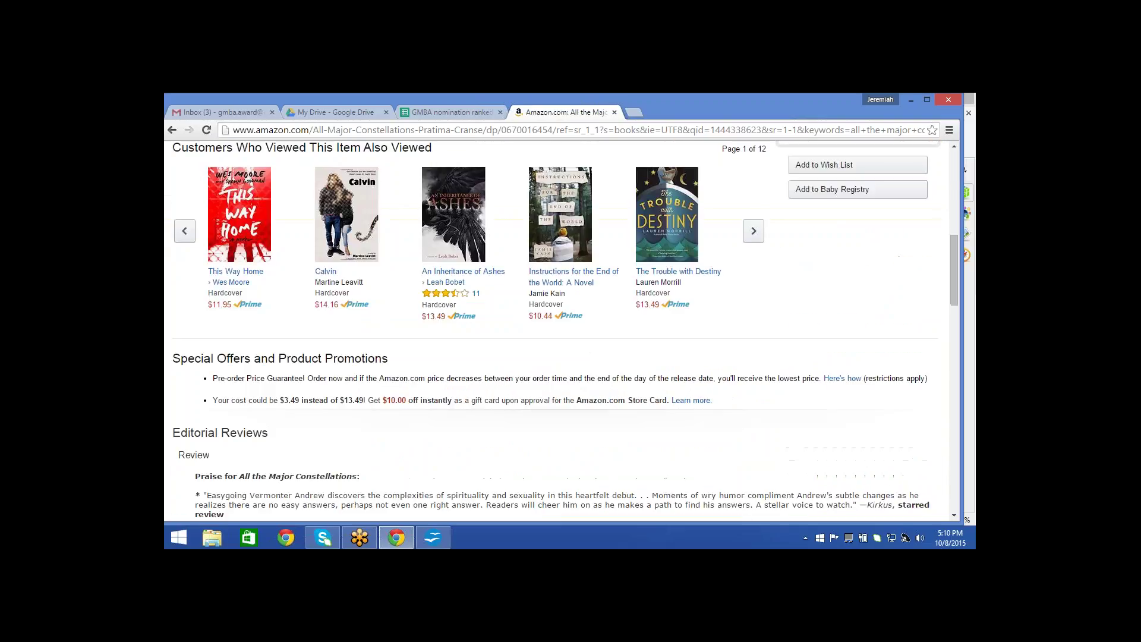
pyautogui.scroll(-1, 562, 330)
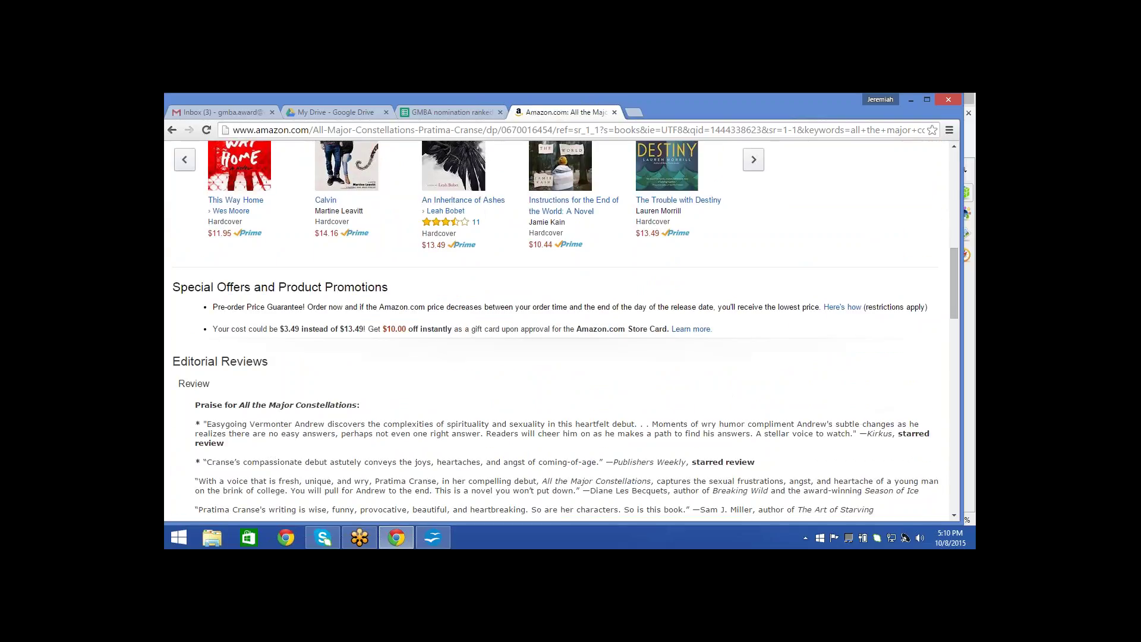
pyautogui.scroll(-1, 561, 330)
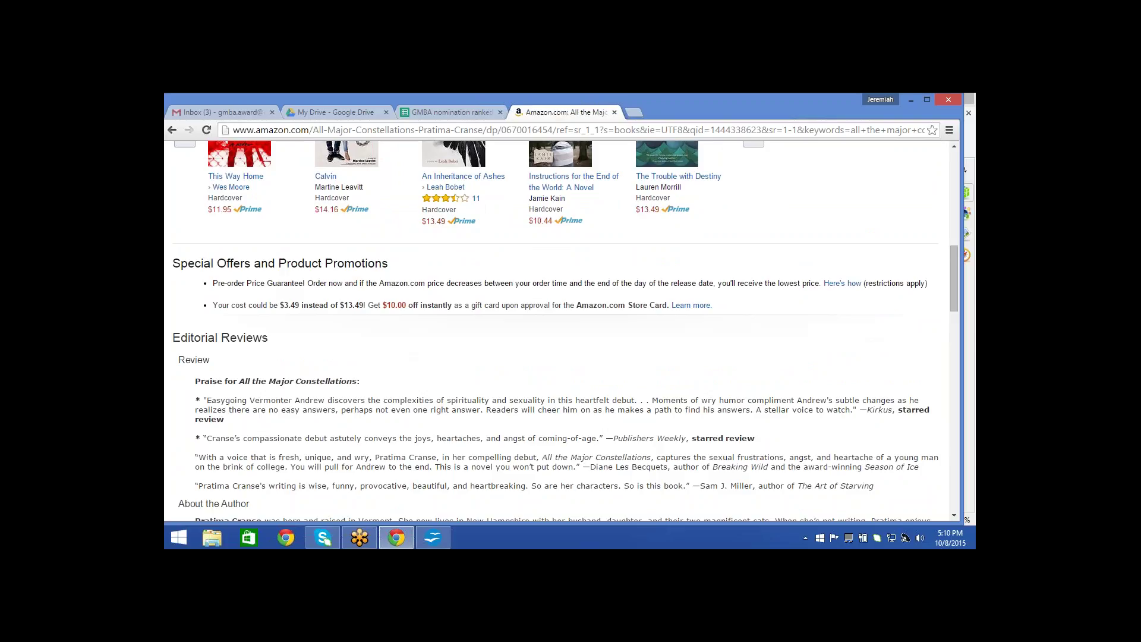
pyautogui.scroll(-1, 561, 331)
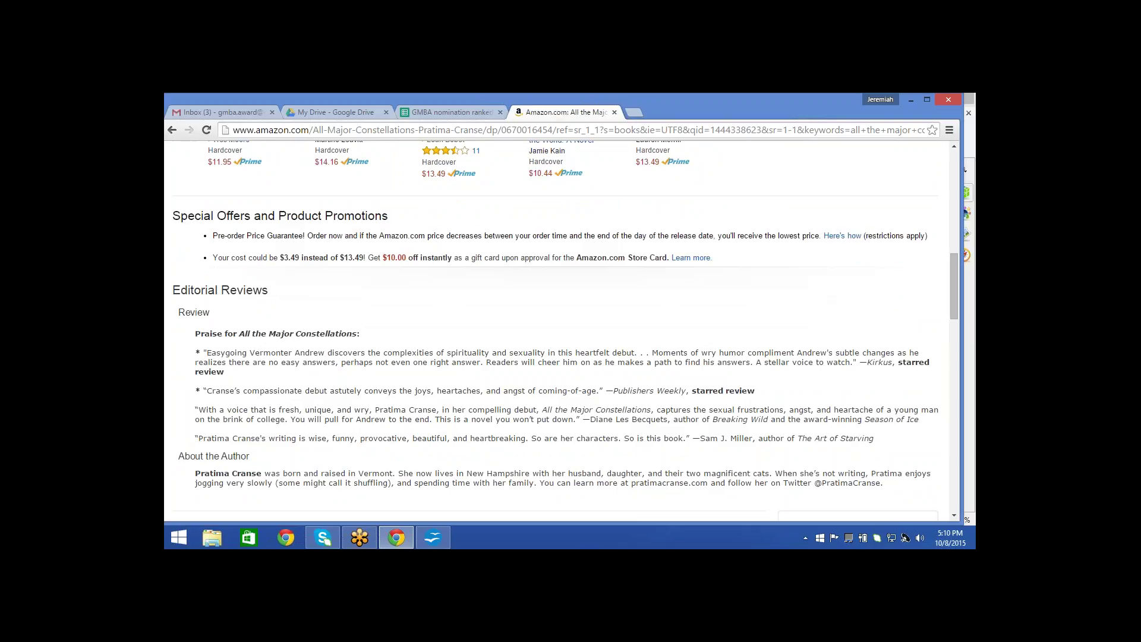
pyautogui.scroll(-1, 566, 331)
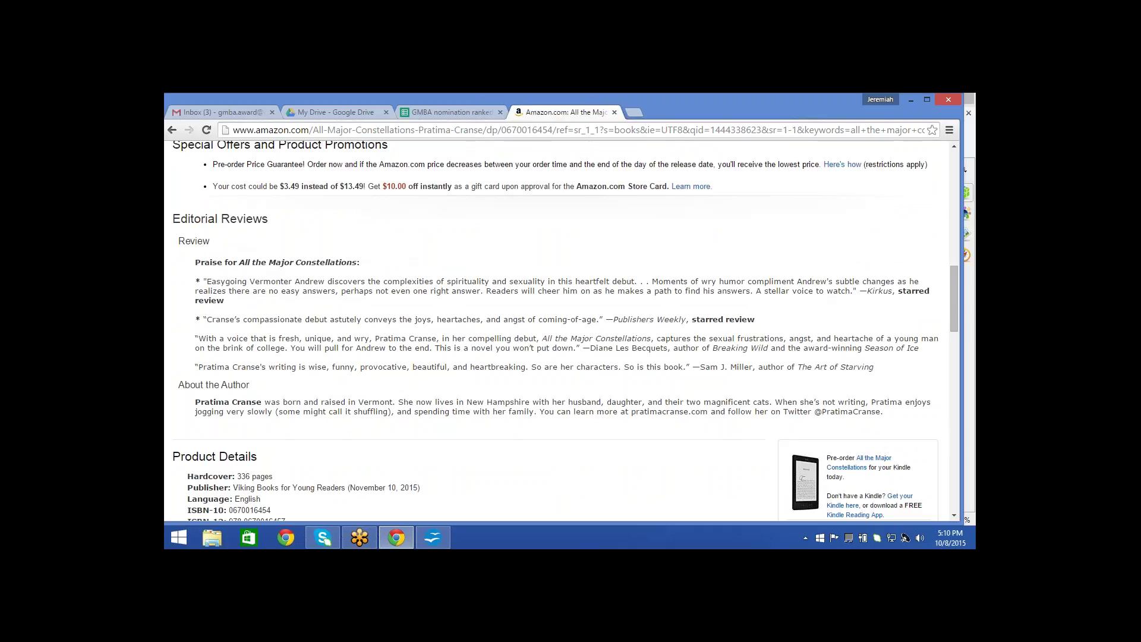
pyautogui.scroll(1, 565, 331)
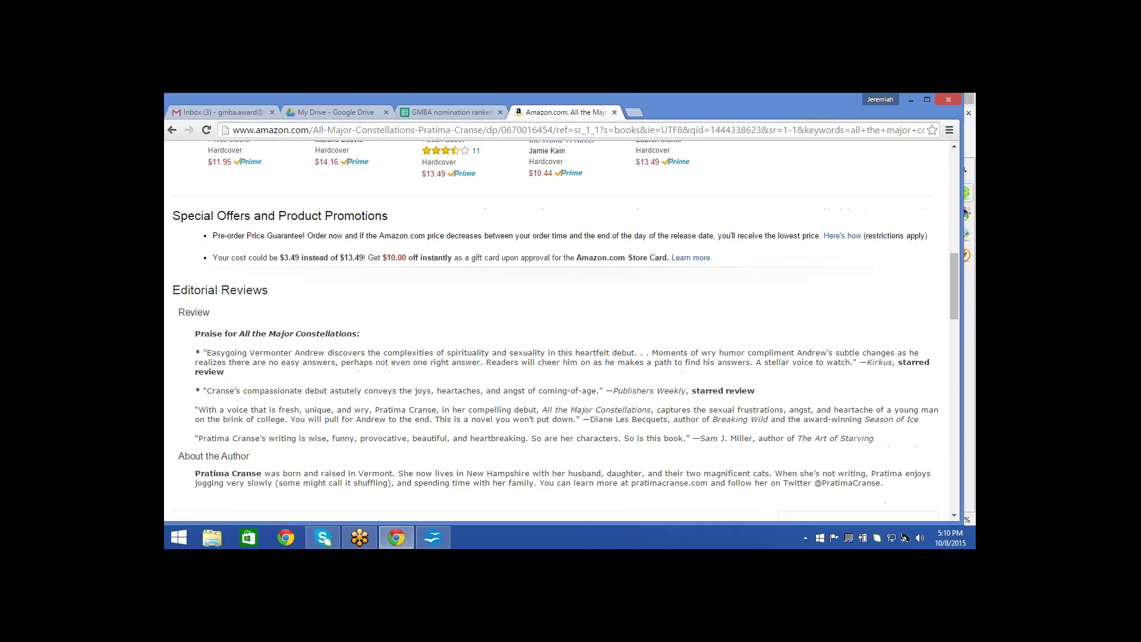
pyautogui.scroll(2, 566, 330)
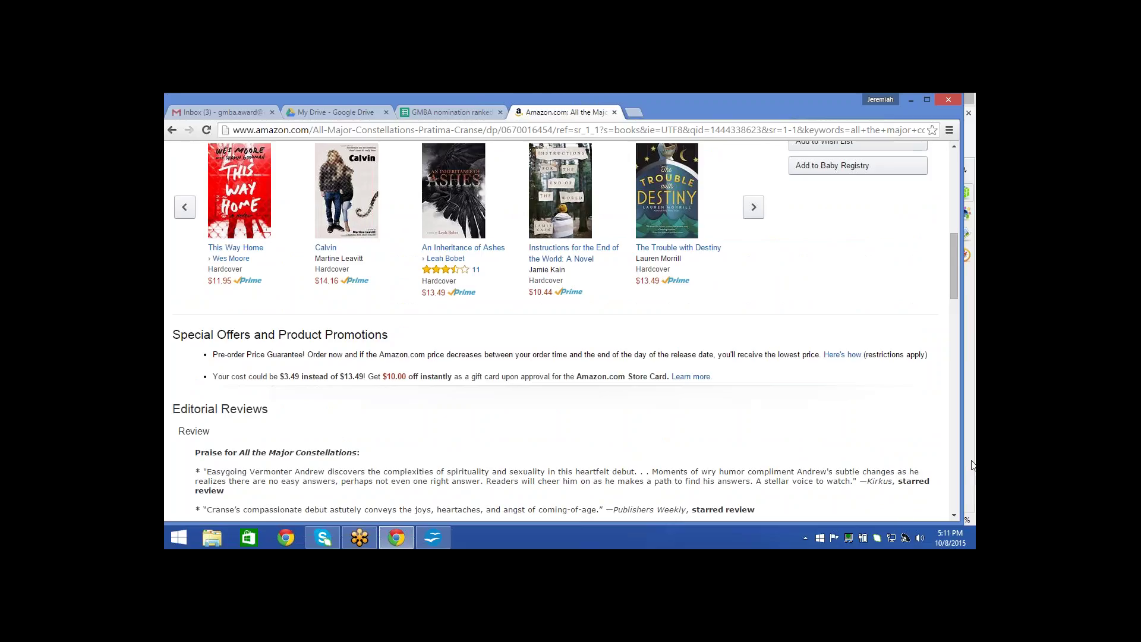
# Switch to the OpenOffice Writer document and add "All the Major Constellations" on the line below "Pirate Hunters by Kurson"
pyautogui.hotkey('alt', 'Tab')
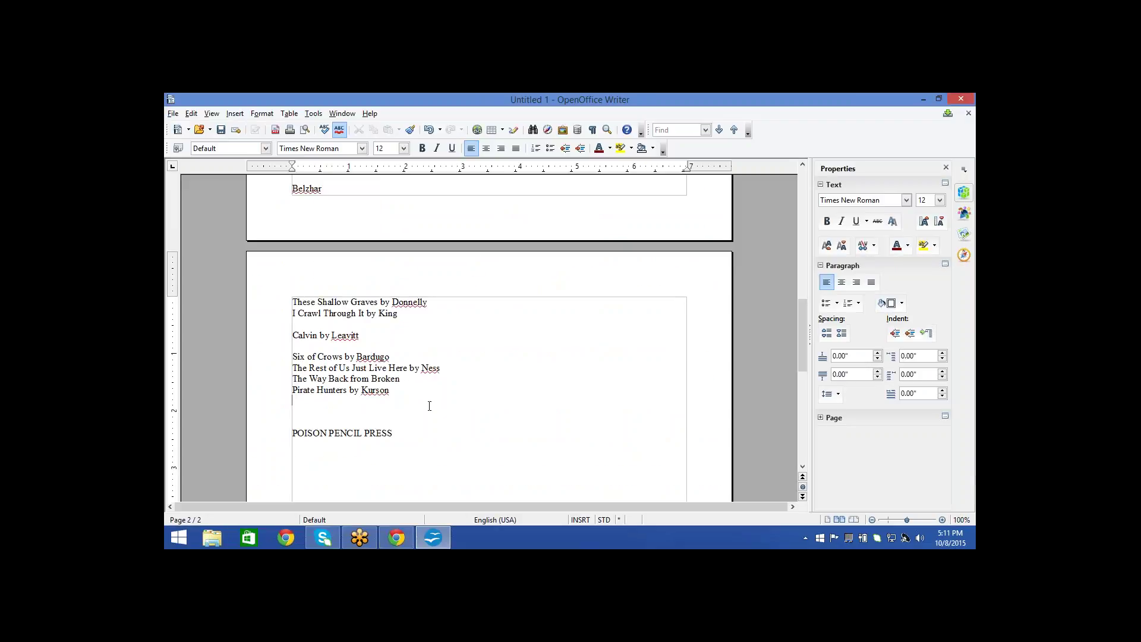
pyautogui.click(397, 537)
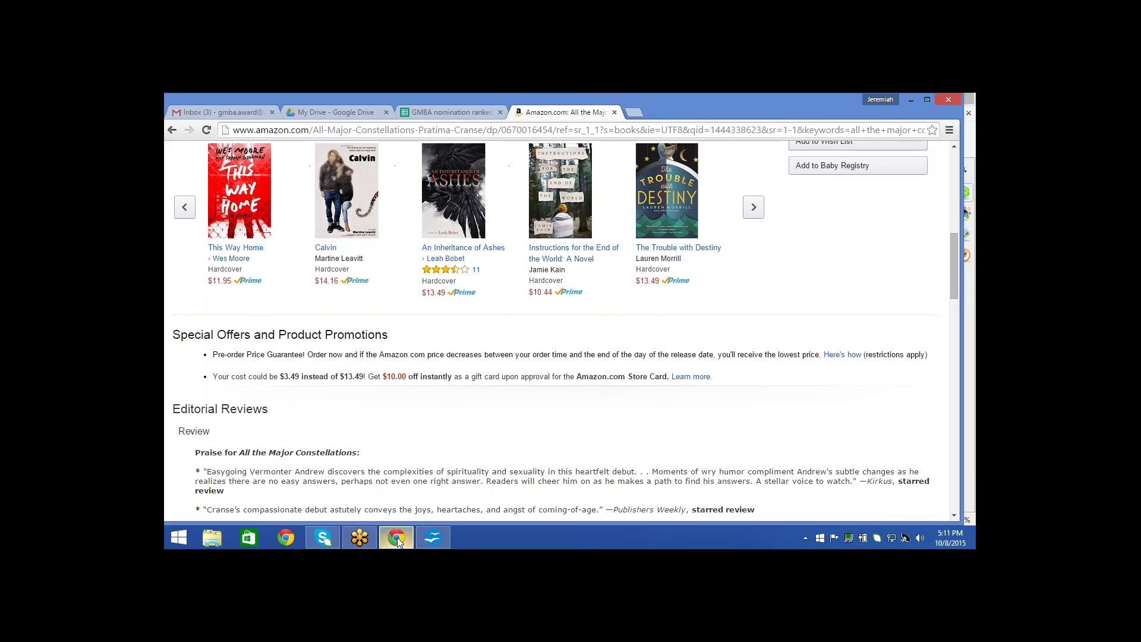
pyautogui.click(421, 539)
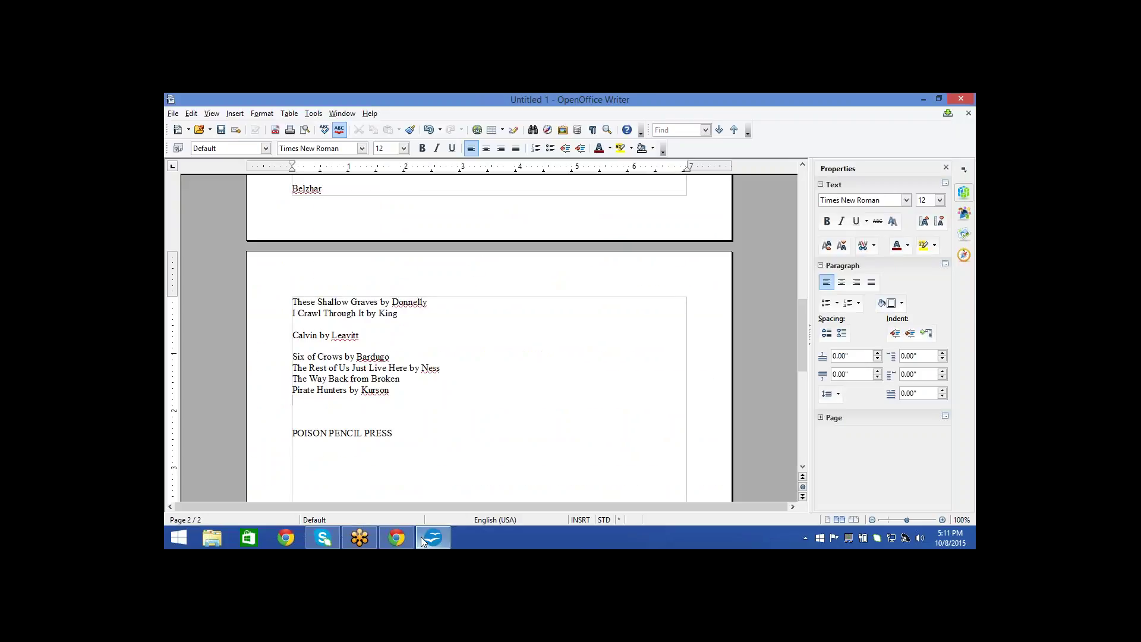
pyautogui.write('All the Major Constellations')
pyautogui.press('Return')
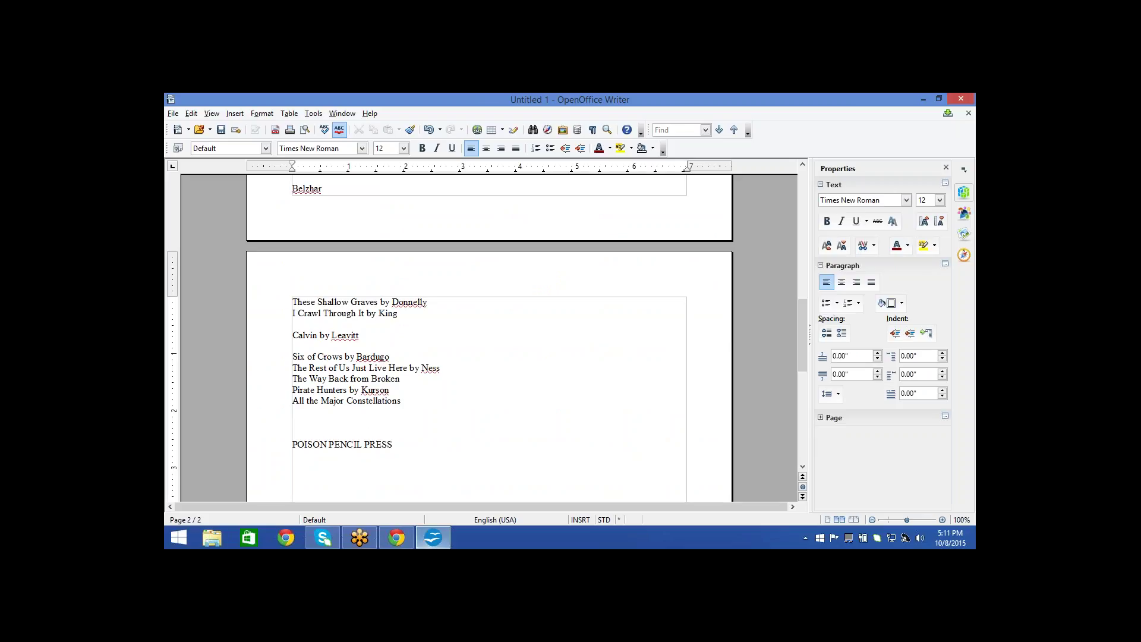
# Switch to Chrome, open the related title "This Way Home" and examine its page down to the product details
pyautogui.click(396, 538)
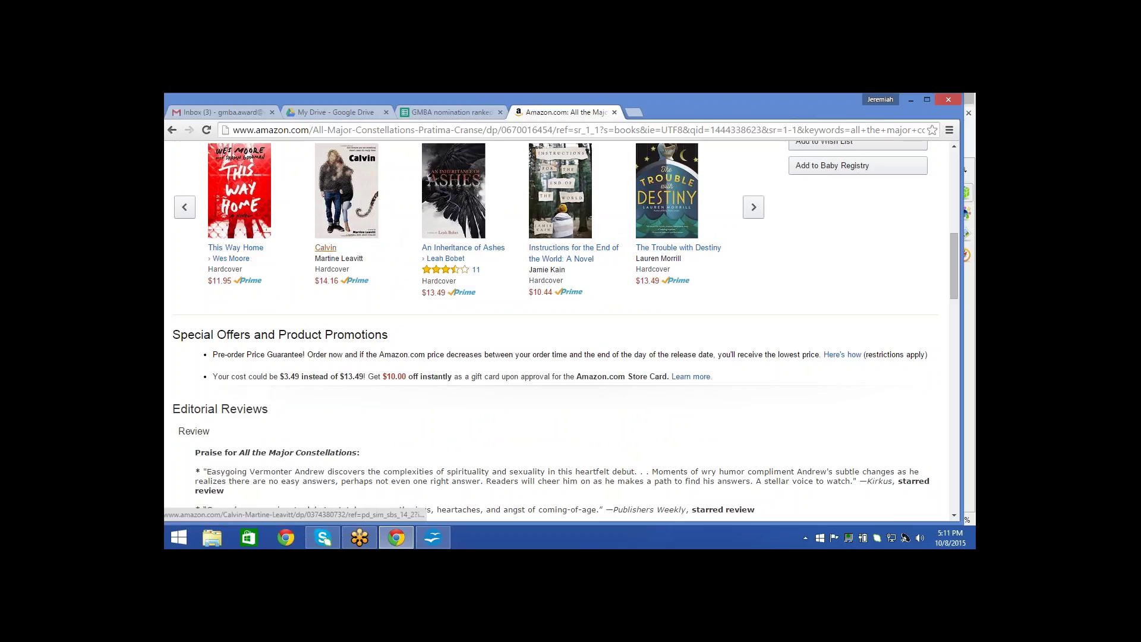
pyautogui.click(236, 247)
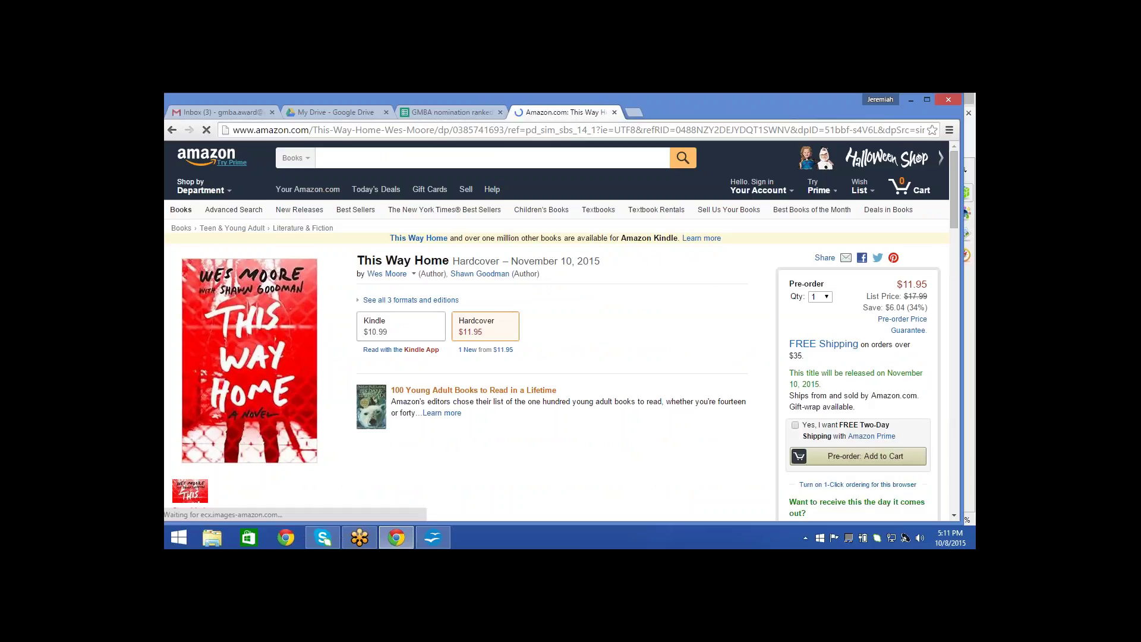
pyautogui.scroll(-1, 562, 328)
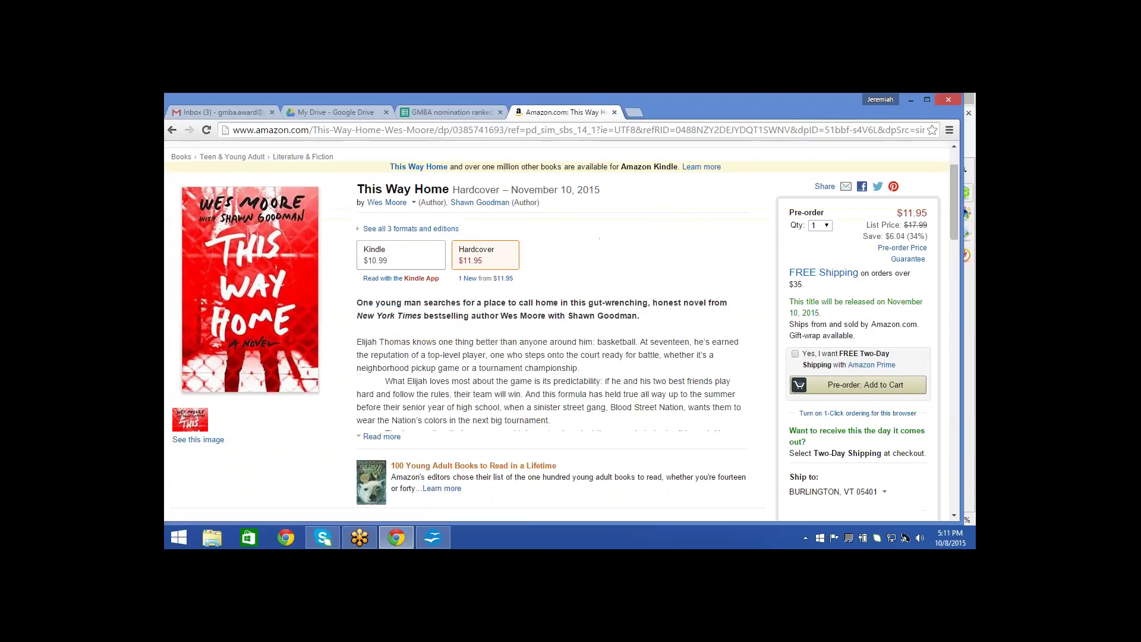
pyautogui.scroll(-6, 247, 247)
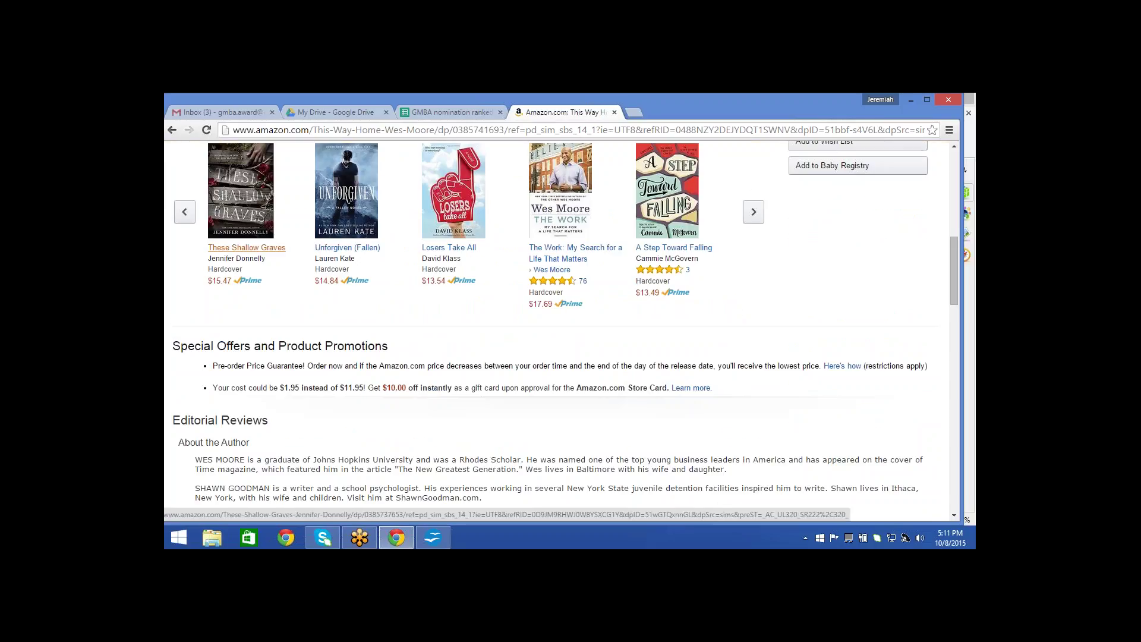
pyautogui.scroll(-1, 247, 247)
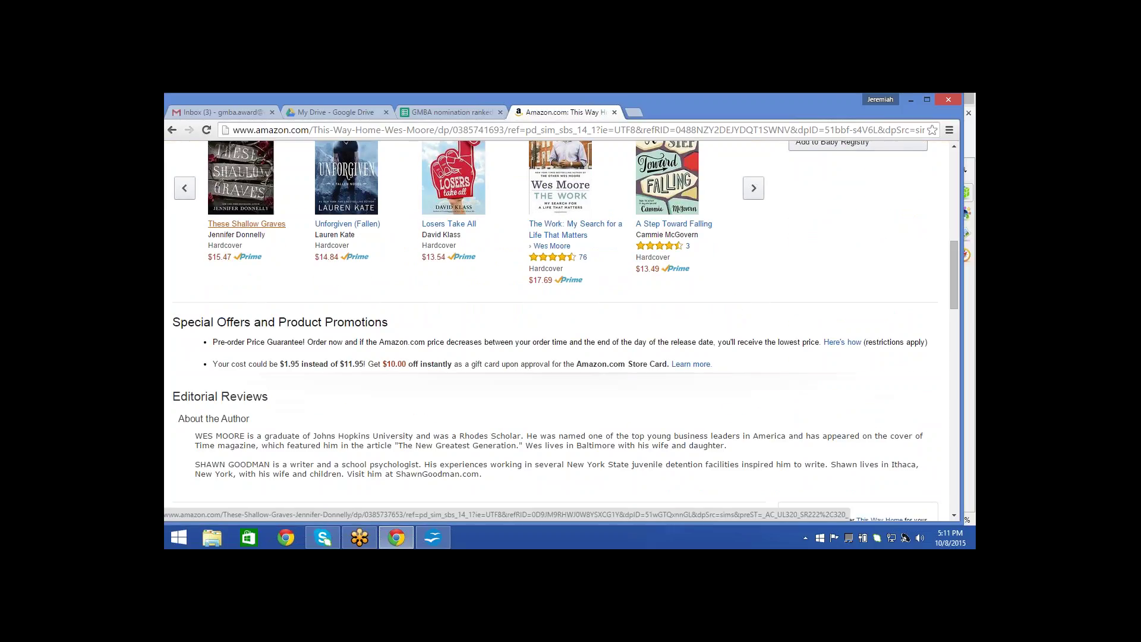
pyautogui.scroll(-1, 246, 226)
pyautogui.scroll(-4, 246, 202)
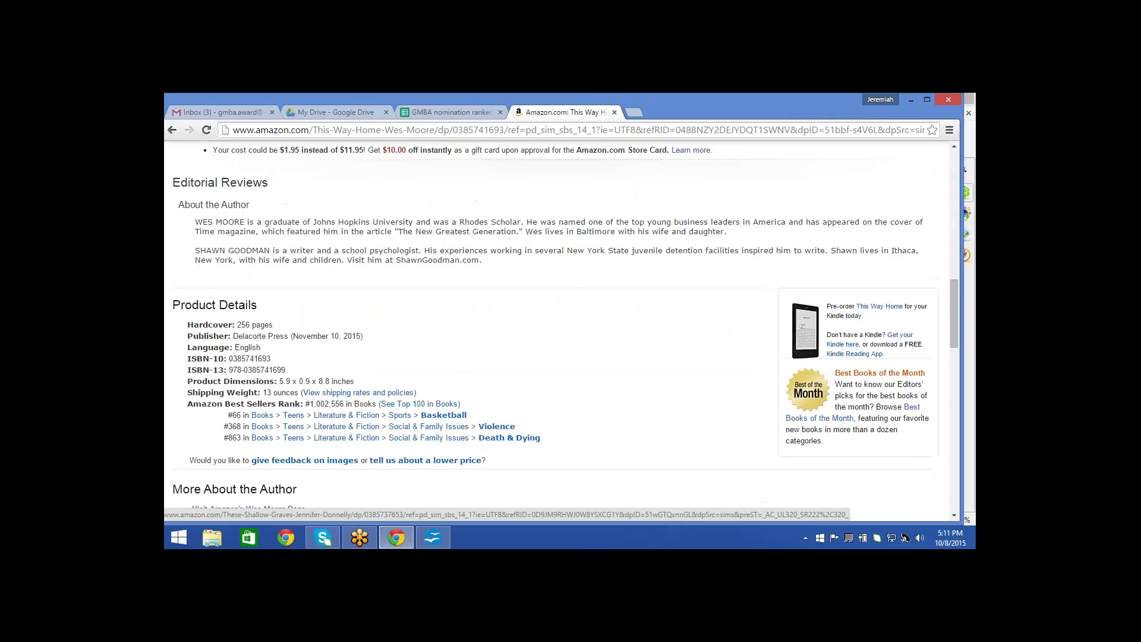
pyautogui.scroll(1, 565, 344)
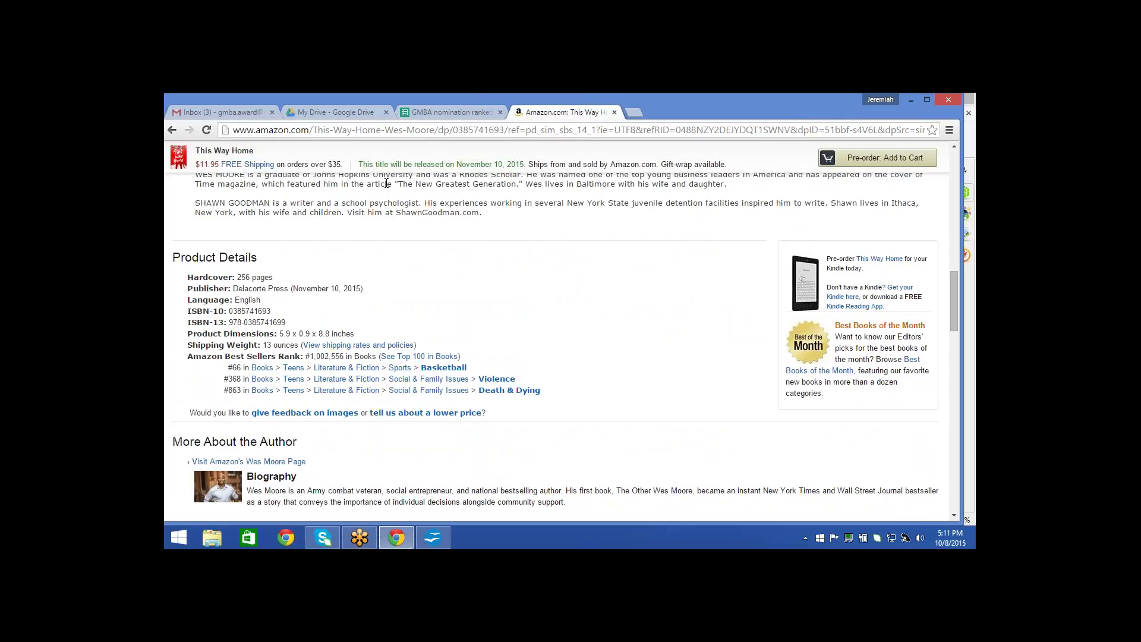
pyautogui.scroll(1, 388, 183)
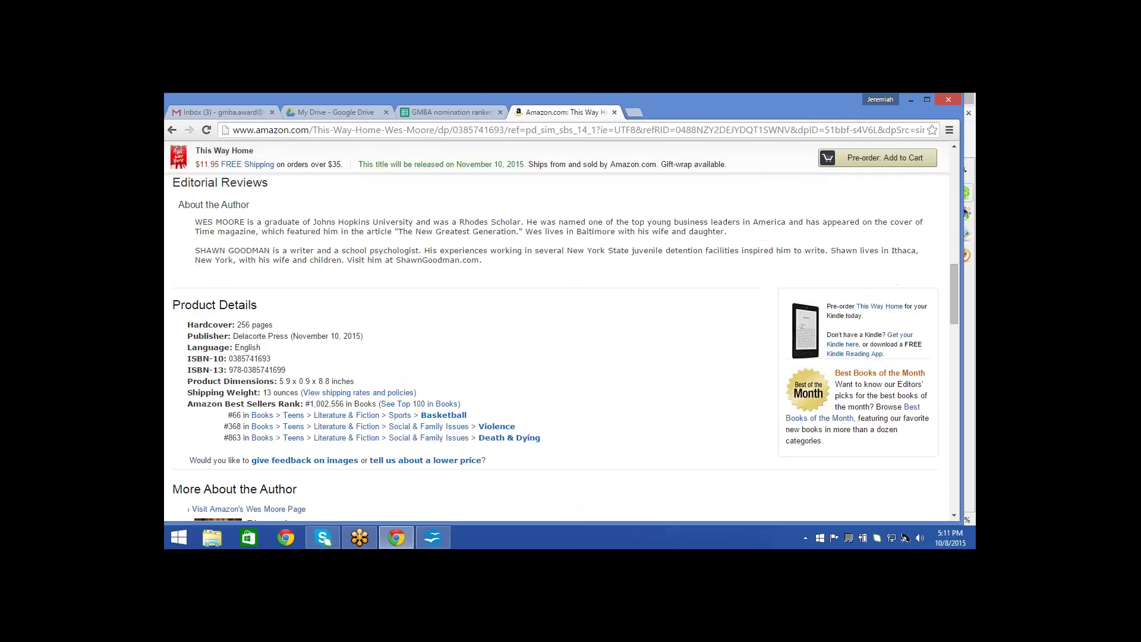
pyautogui.scroll(15, 561, 333)
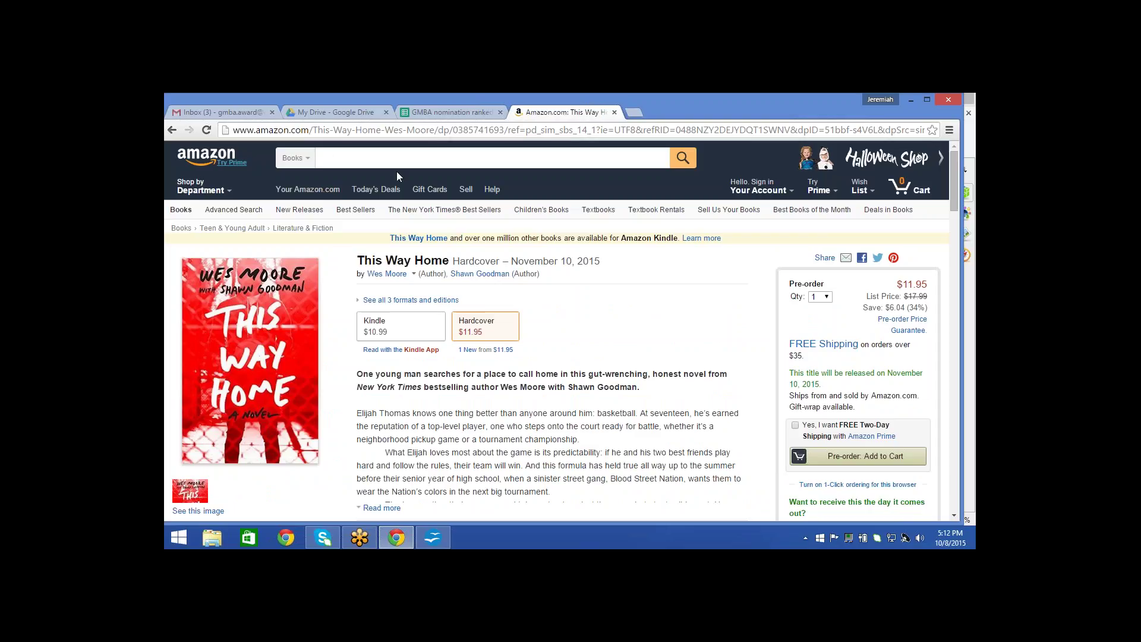
# Search Amazon's books for "orbiting jupiter" and examine the Gary D. Schmidt novel's page down to the editorial reviews
pyautogui.click(320, 157)
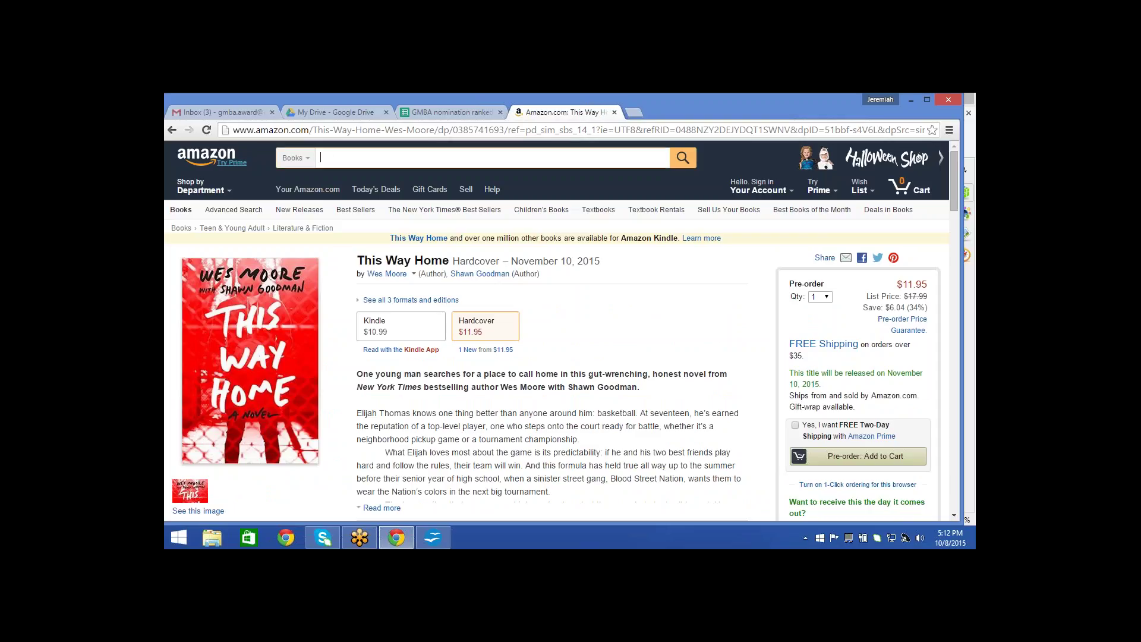
pyautogui.write('or')
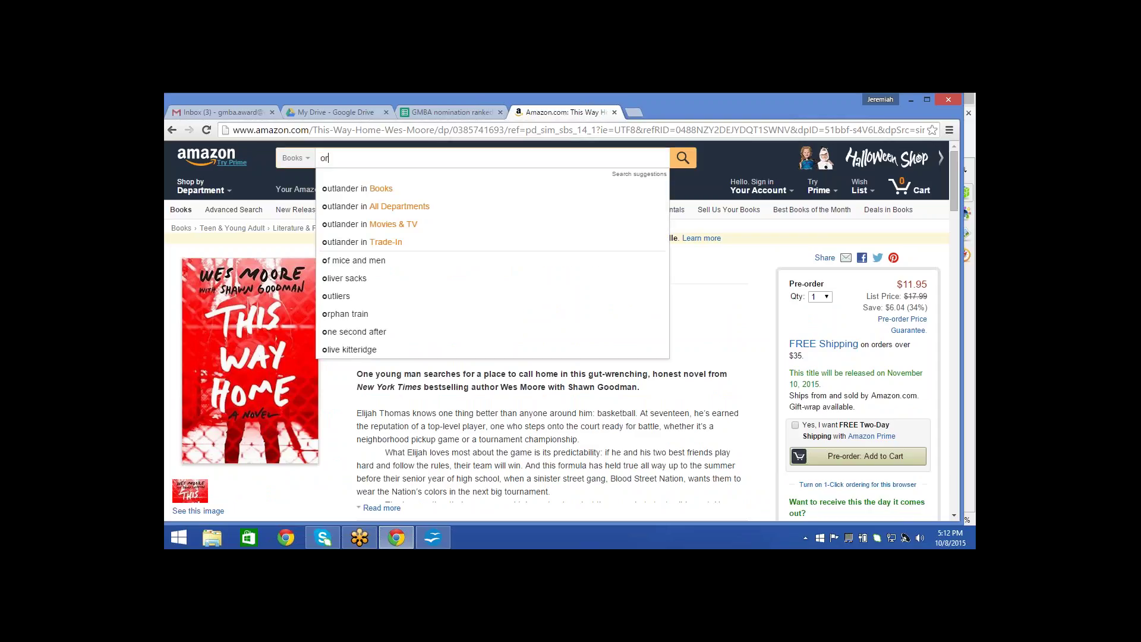
pyautogui.write('biting jupiter')
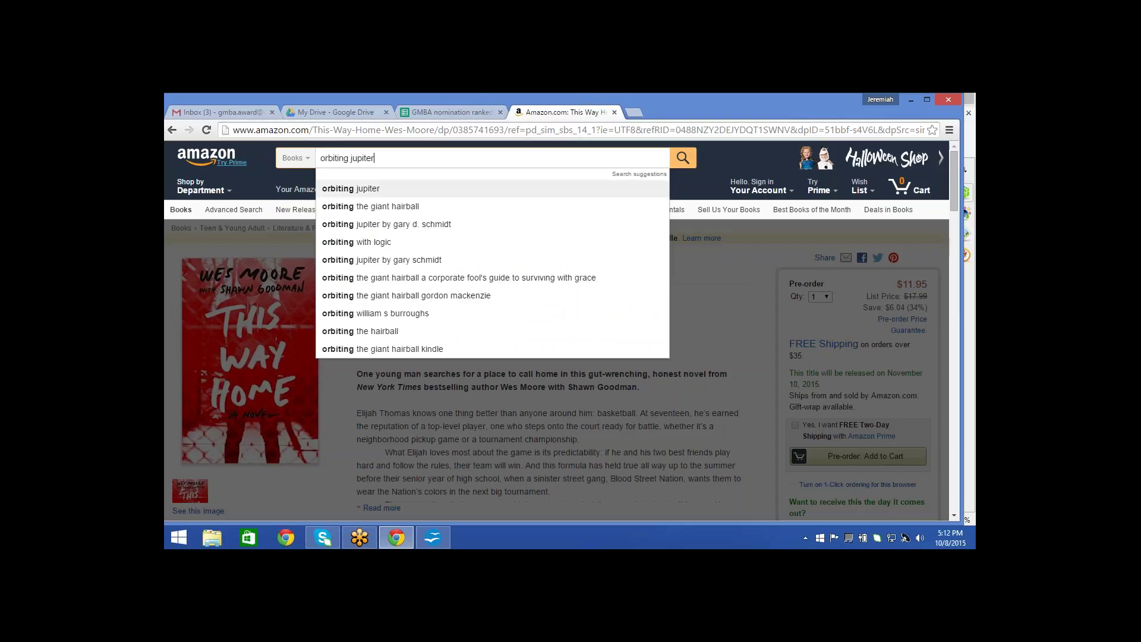
pyautogui.press('Return')
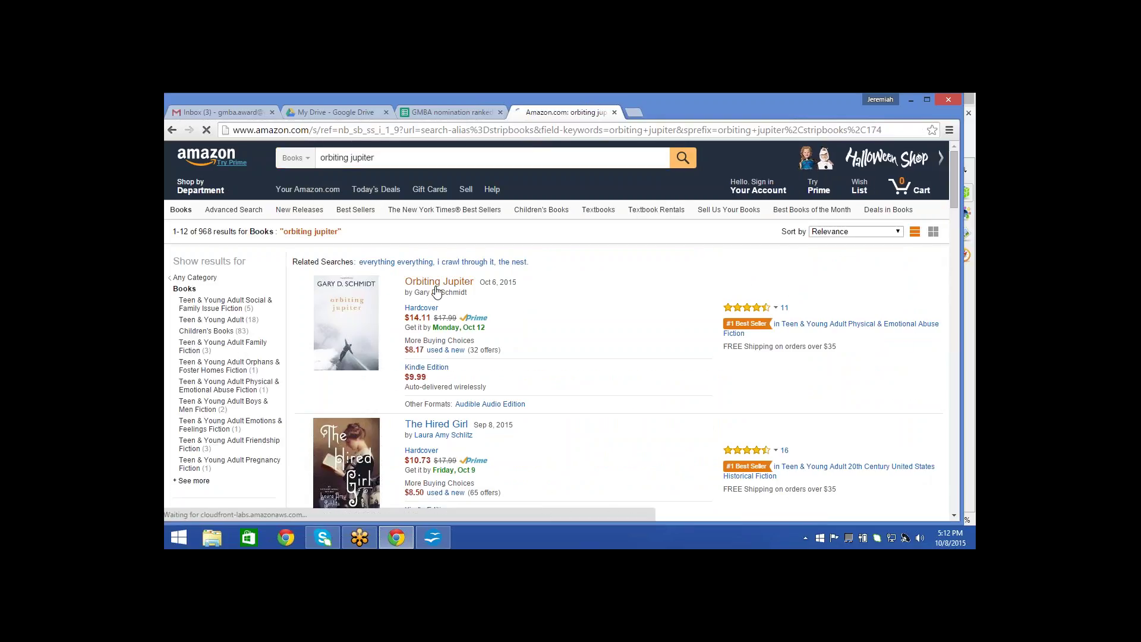
pyautogui.click(436, 284)
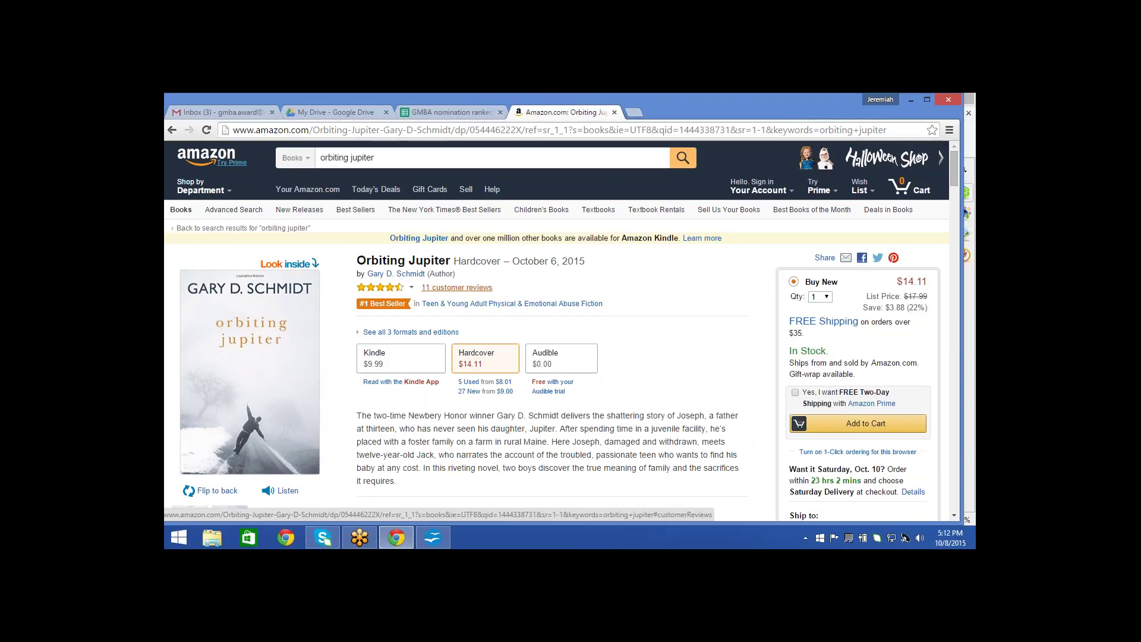
pyautogui.scroll(-1, 561, 330)
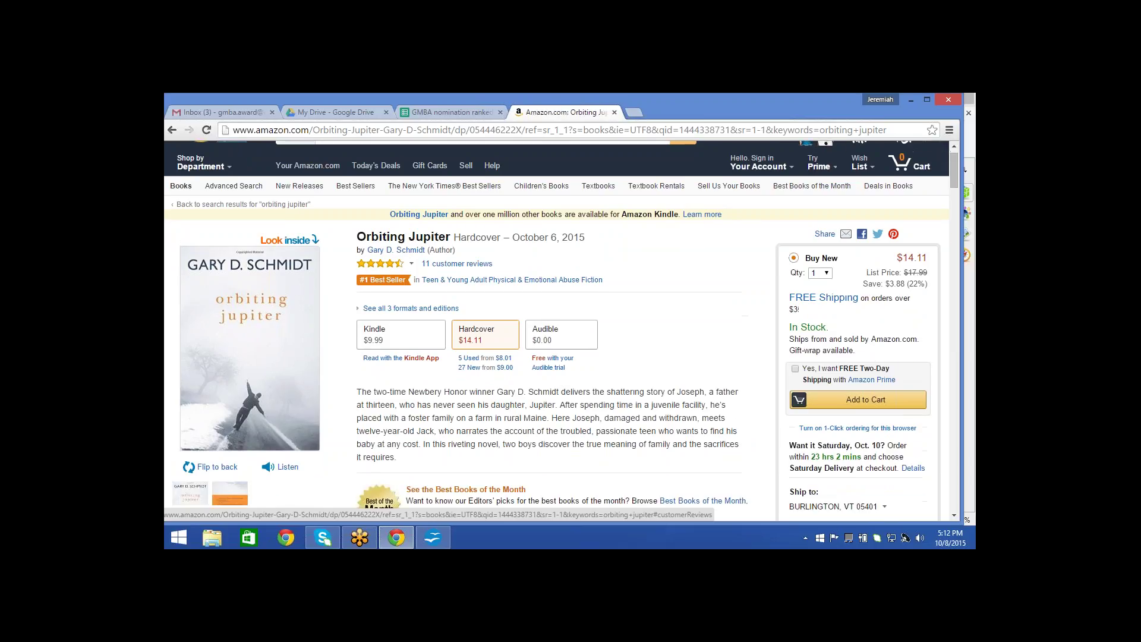
pyautogui.scroll(-3, 562, 331)
pyautogui.scroll(-9, 561, 330)
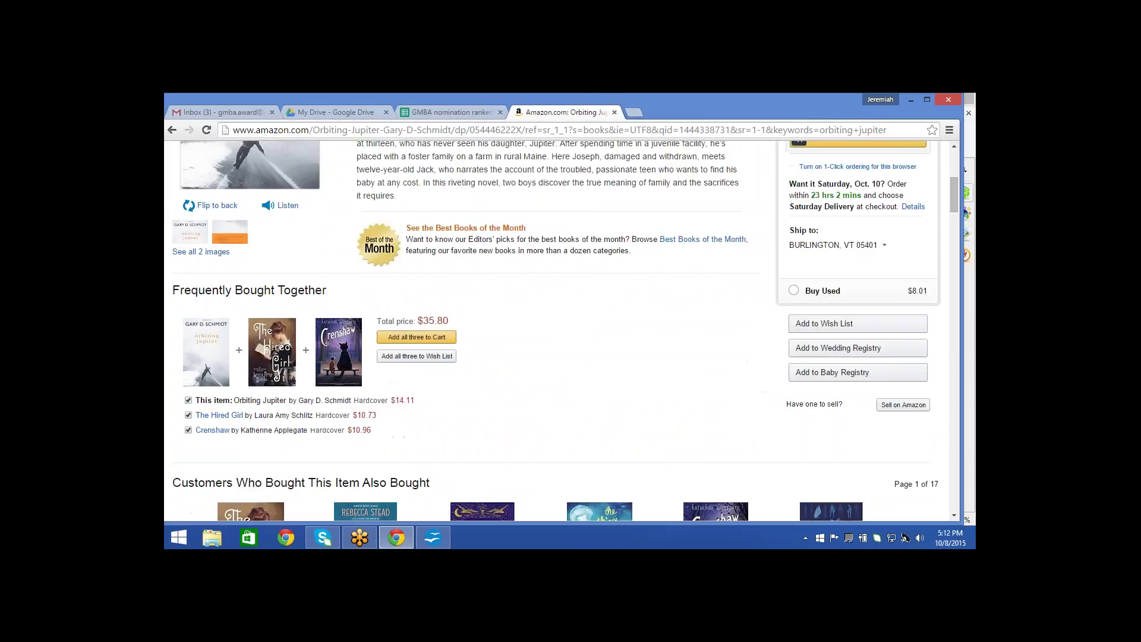
pyautogui.scroll(-5, 562, 330)
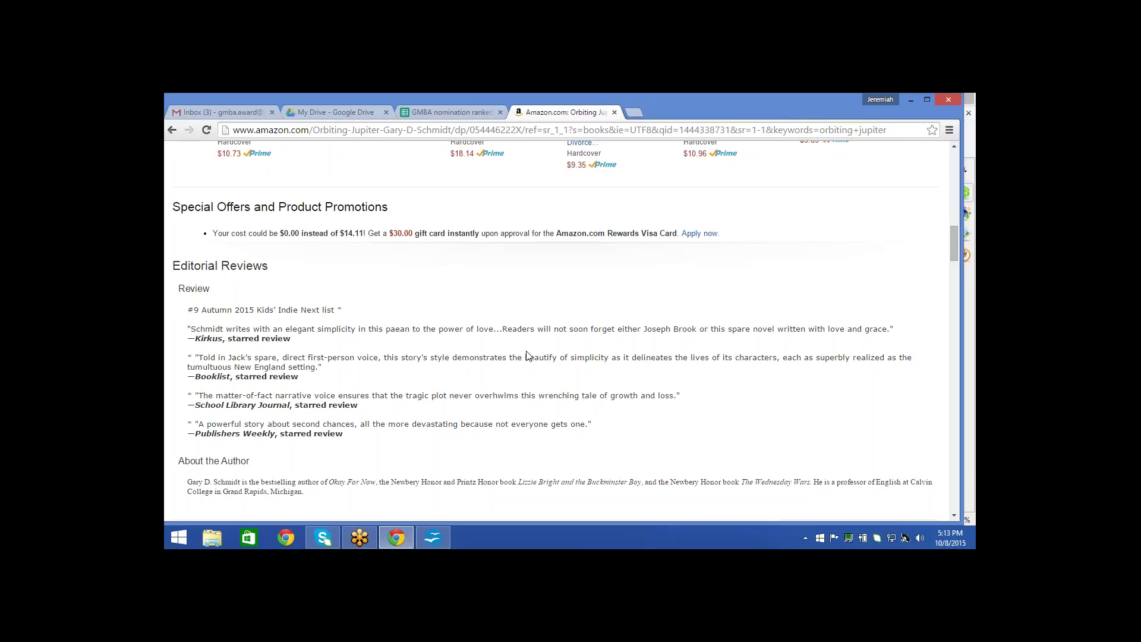
# Switch to the OpenOffice Writer document and add "Orbiting Jupiter" on the line below "All the Major Constellations"
pyautogui.click(359, 537)
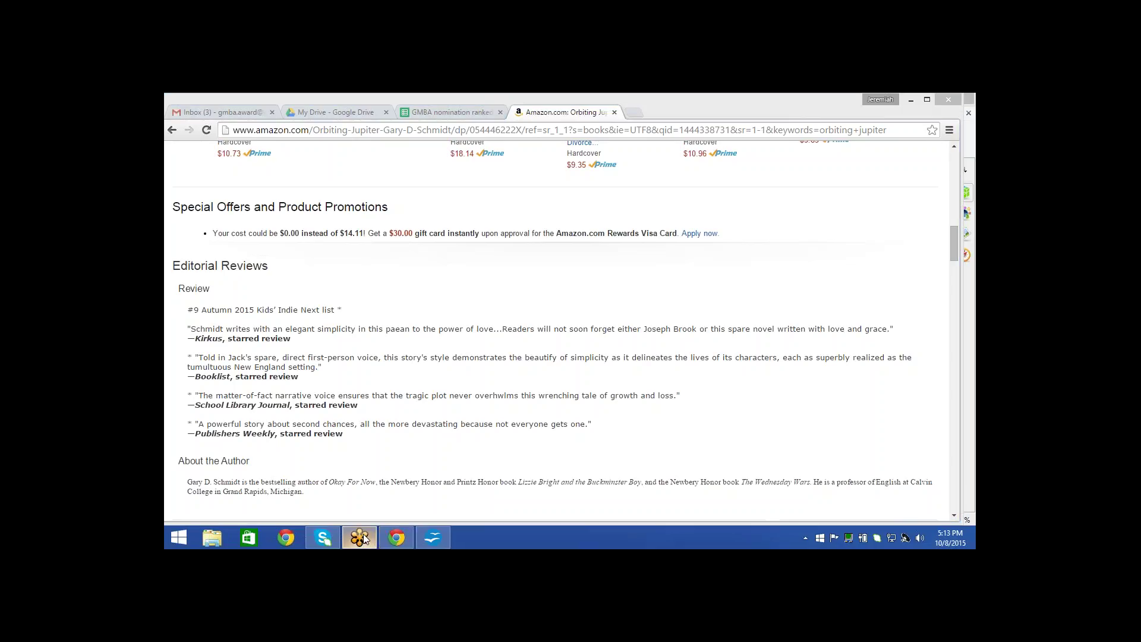
pyautogui.click(432, 540)
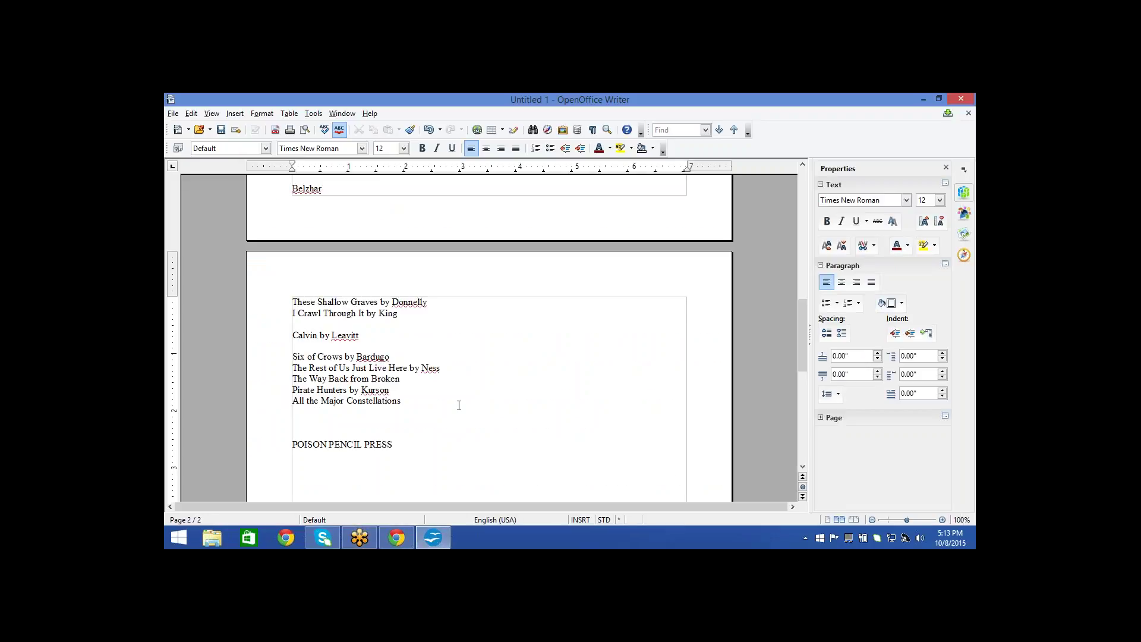
pyautogui.write('Orbiting Jupiter')
pyautogui.press('Return')
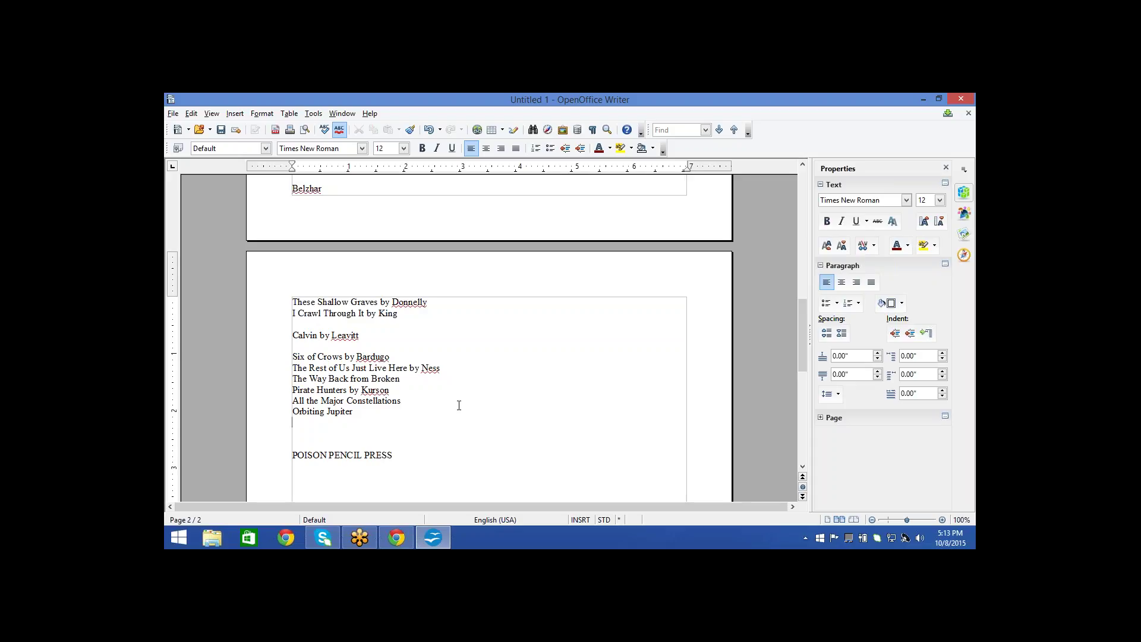
# Switch to Chrome and search Amazon's books for "afterworlds book 2"
pyautogui.click(398, 538)
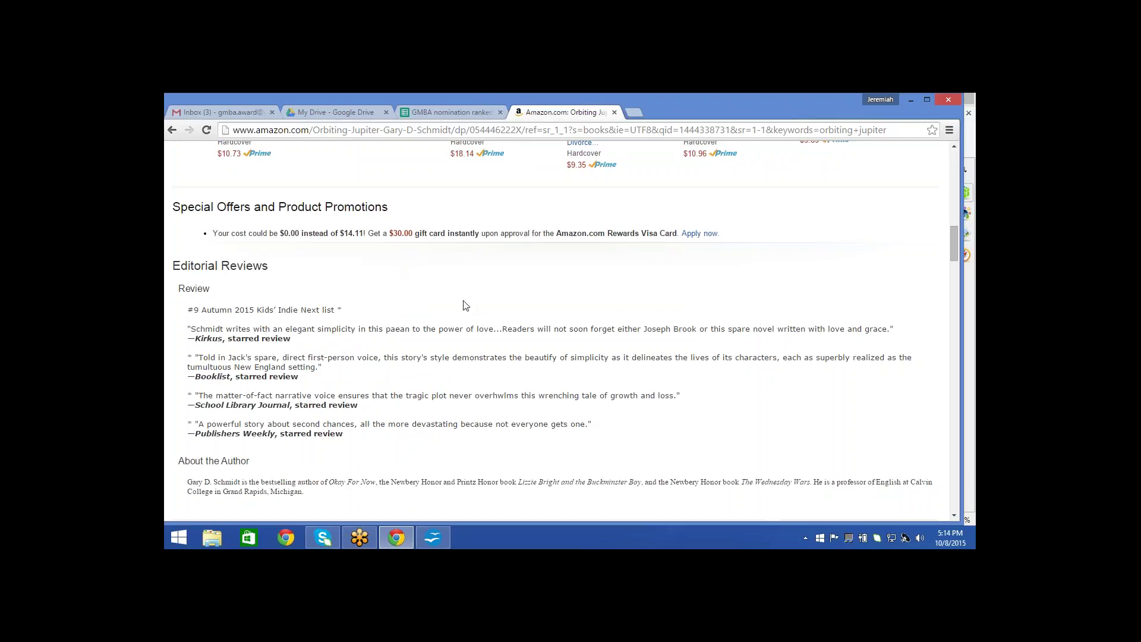
pyautogui.click(520, 234)
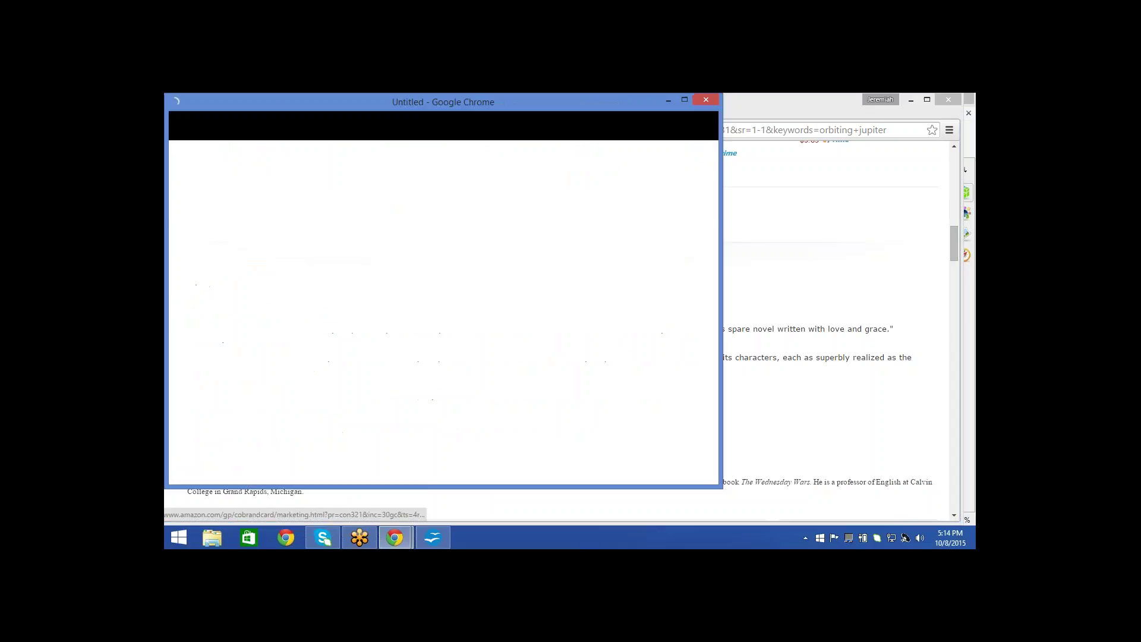
pyautogui.click(705, 101)
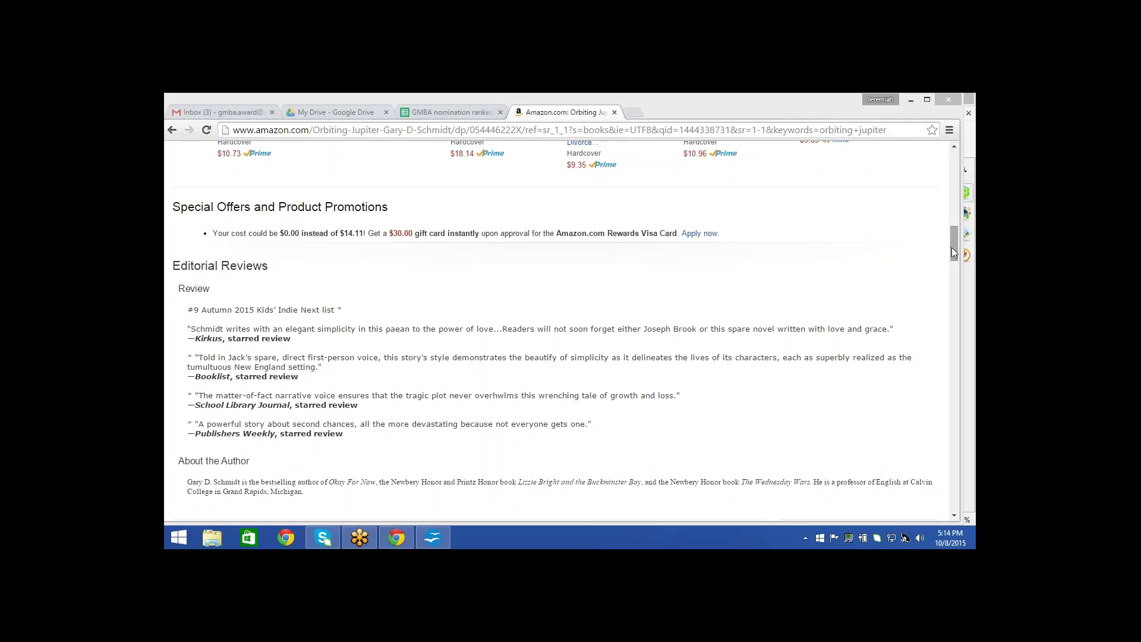
pyautogui.moveTo(951, 237); pyautogui.dragTo(948, 153)
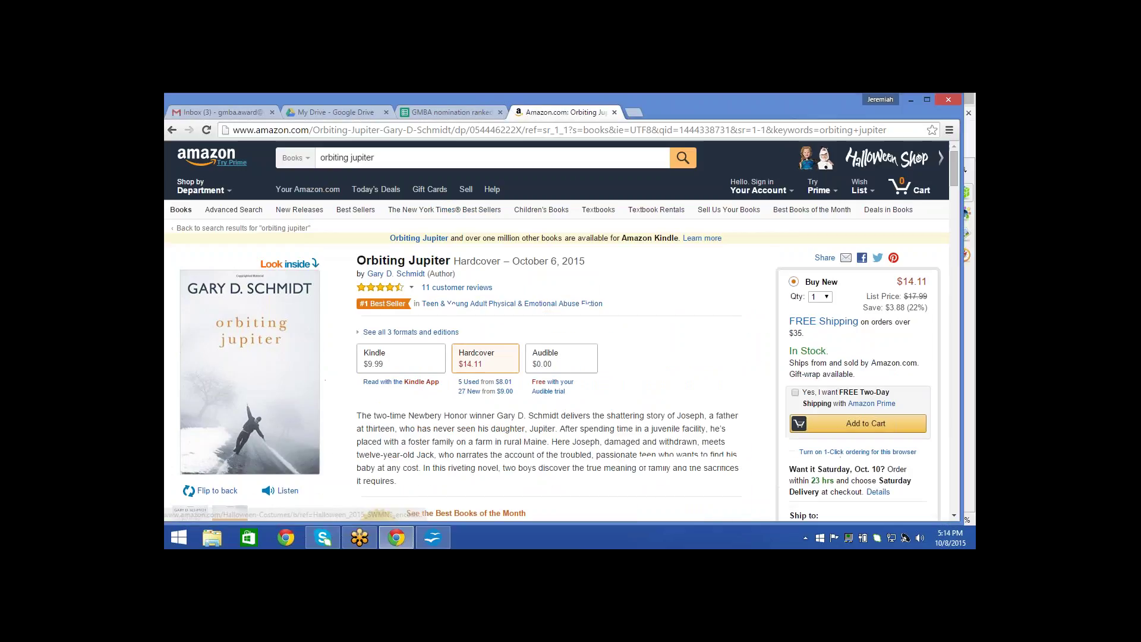
pyautogui.moveTo(374, 158); pyautogui.dragTo(319, 159)
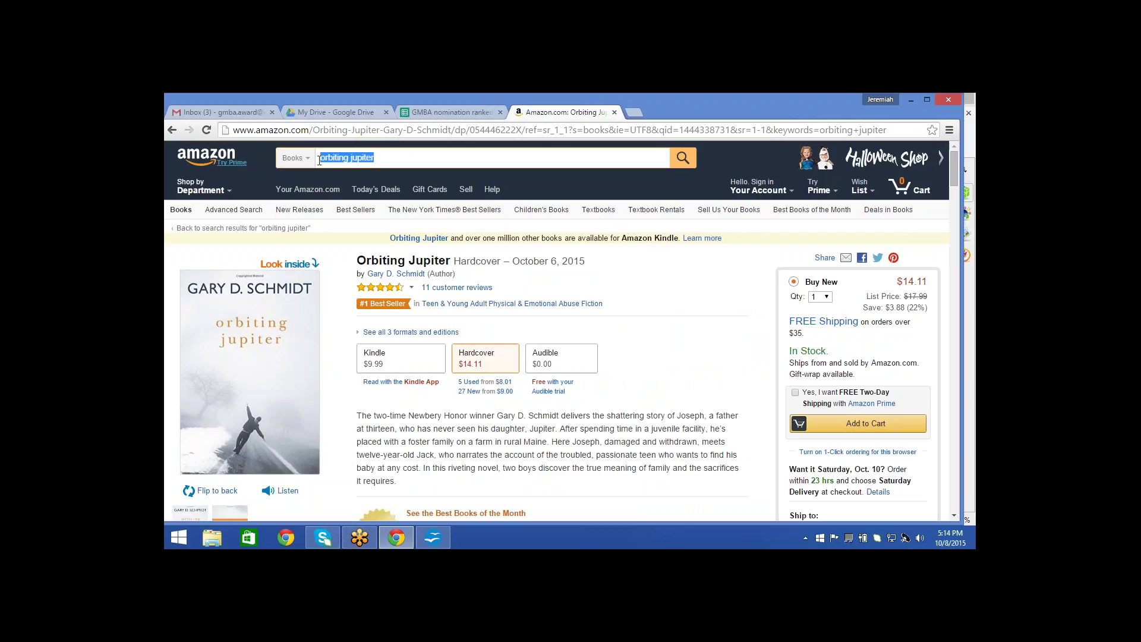
pyautogui.write('afterworlds')
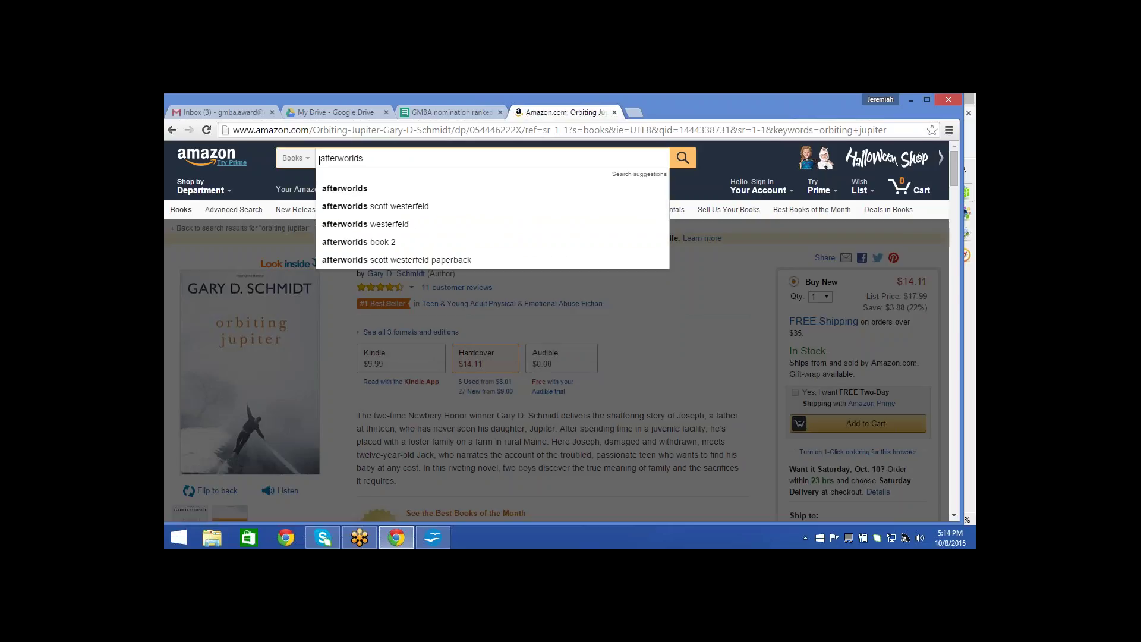
pyautogui.click(369, 242)
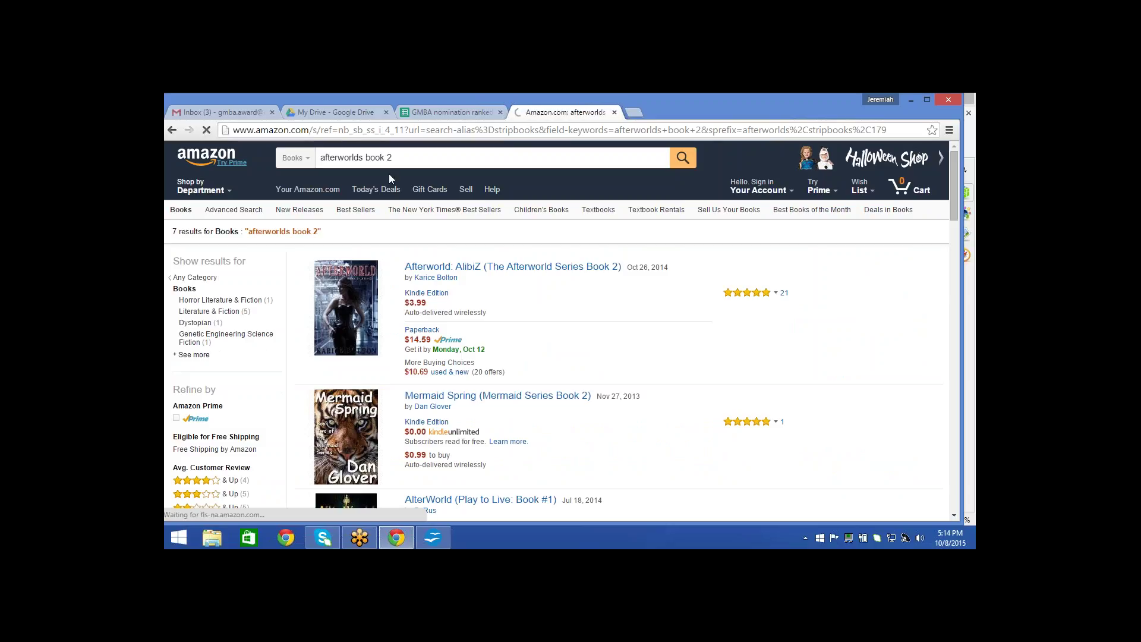
# Shorten the book search to "afterworlds" and open the product page of the Scott Westerfeld paperback
pyautogui.moveTo(392, 158); pyautogui.dragTo(365, 158)
pyautogui.press('BackSpace')
pyautogui.press('Return')
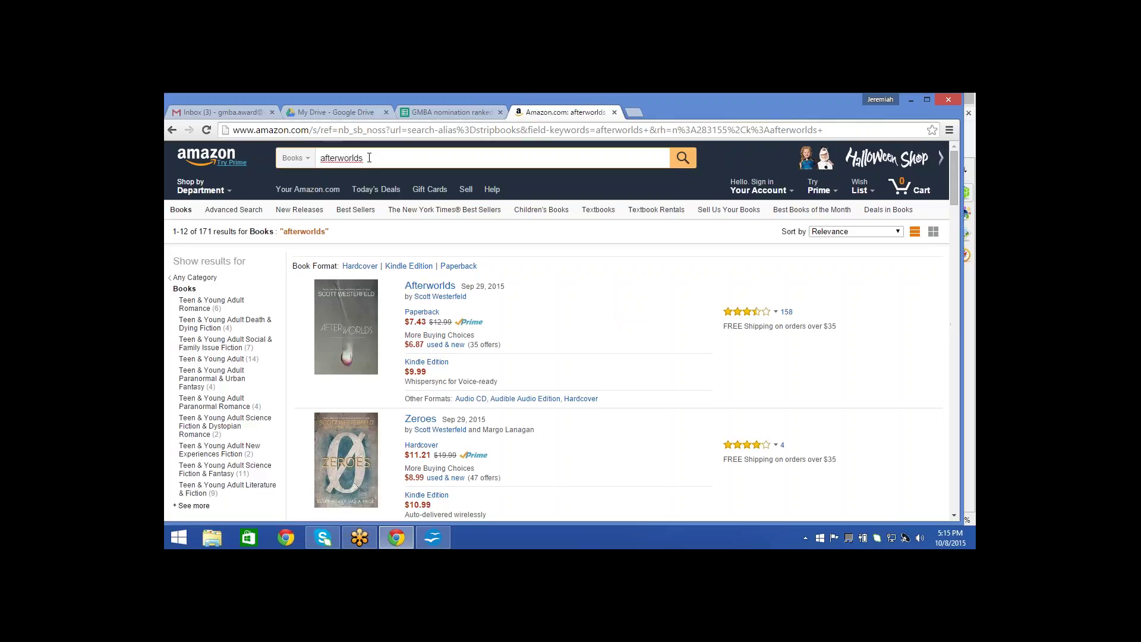
pyautogui.click(430, 286)
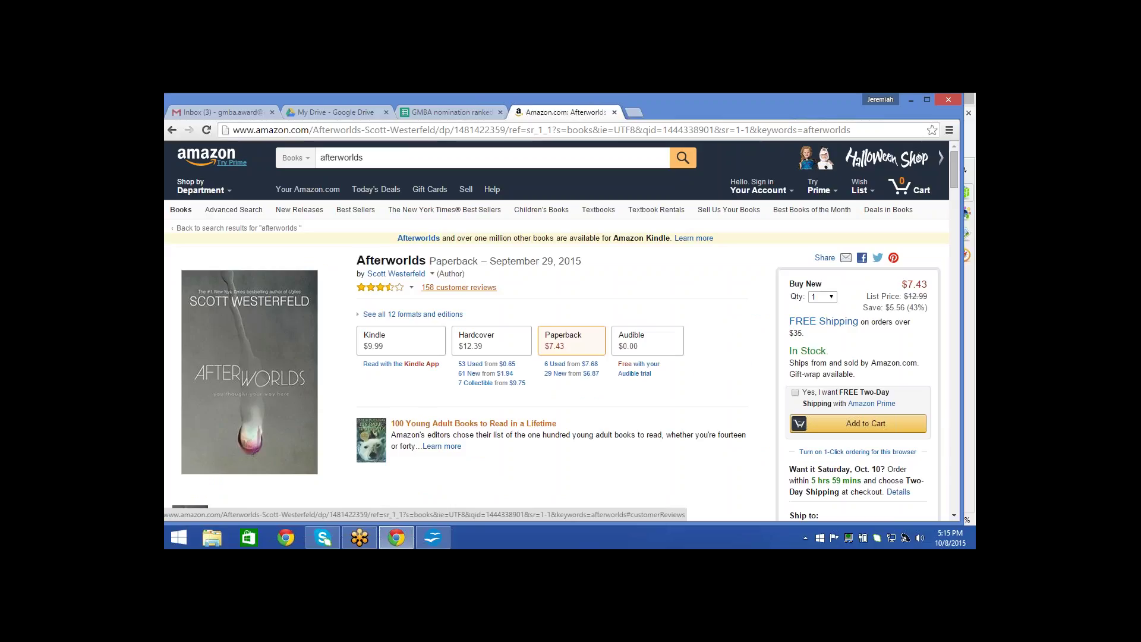
# Preview the inside pages of "Afterworlds", close the preview and stay on the book's product page
pyautogui.click(288, 377)
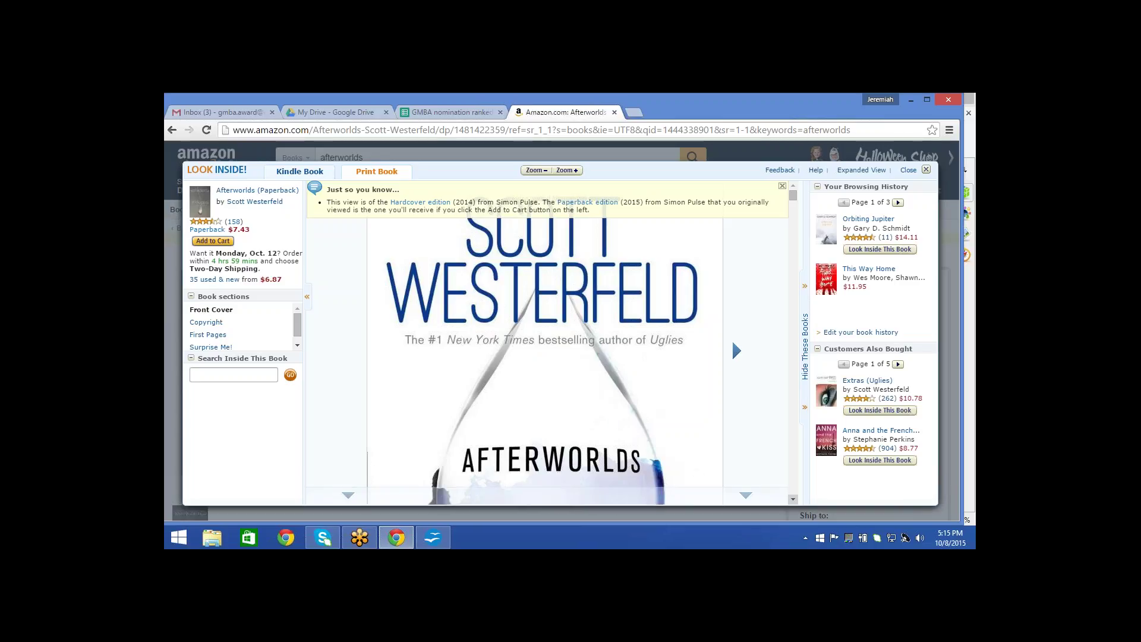
pyautogui.scroll(-6, 544, 357)
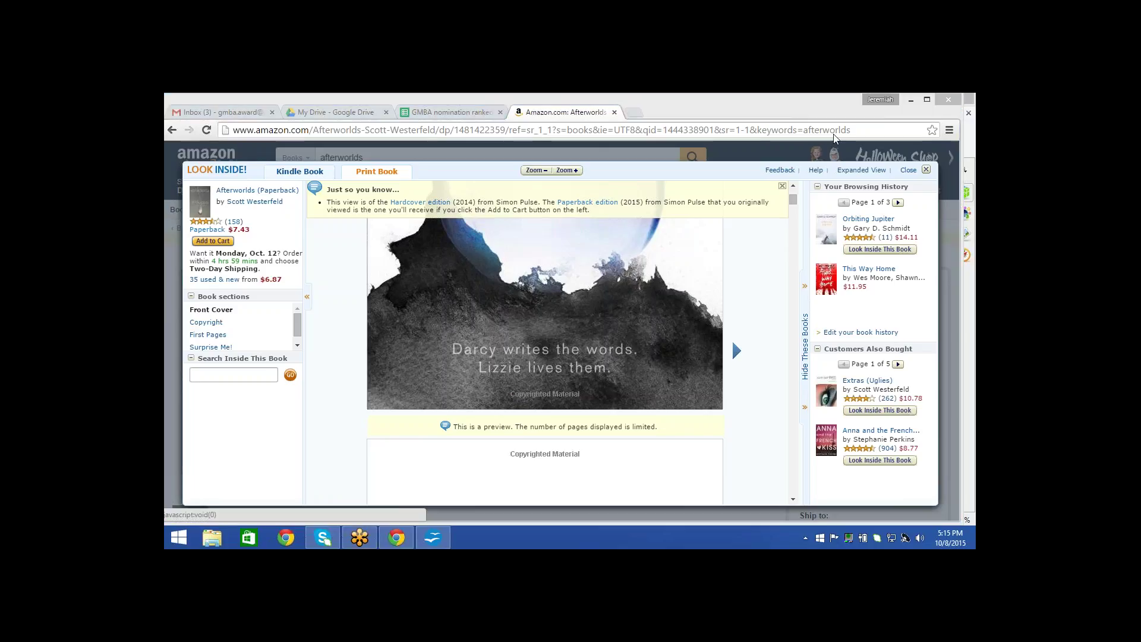
pyautogui.click(897, 156)
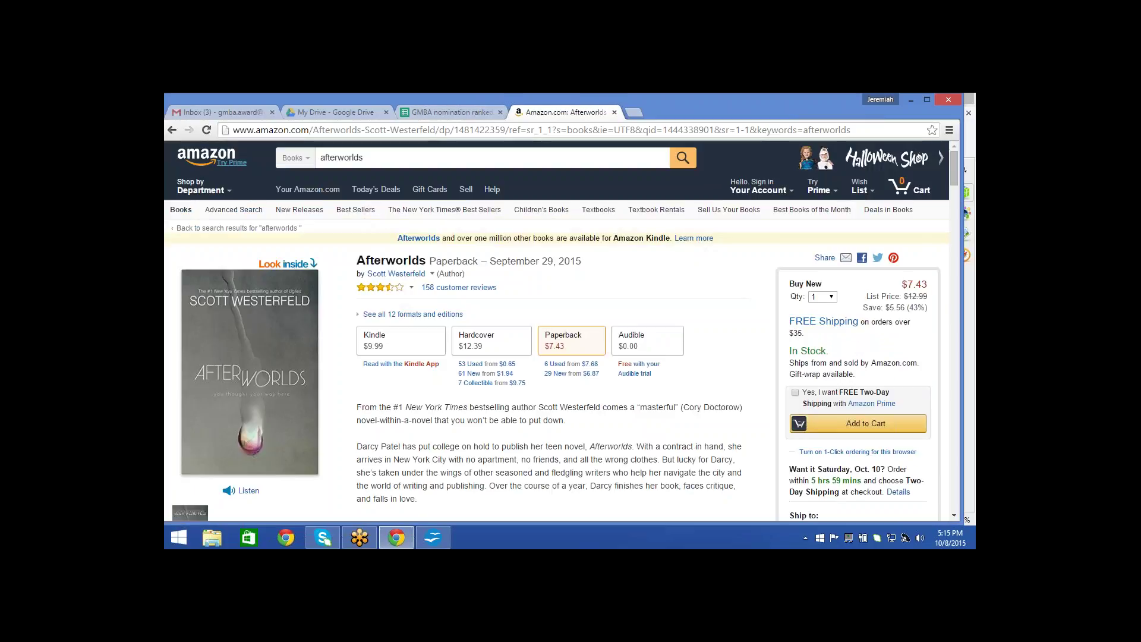
pyautogui.click(897, 156)
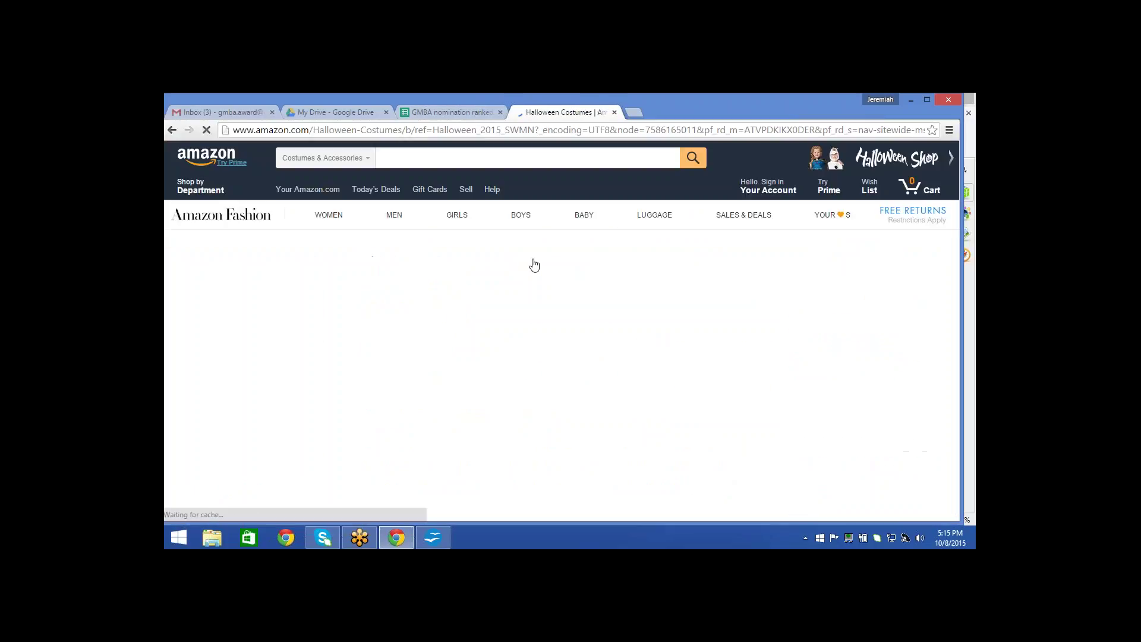
pyautogui.click(172, 130)
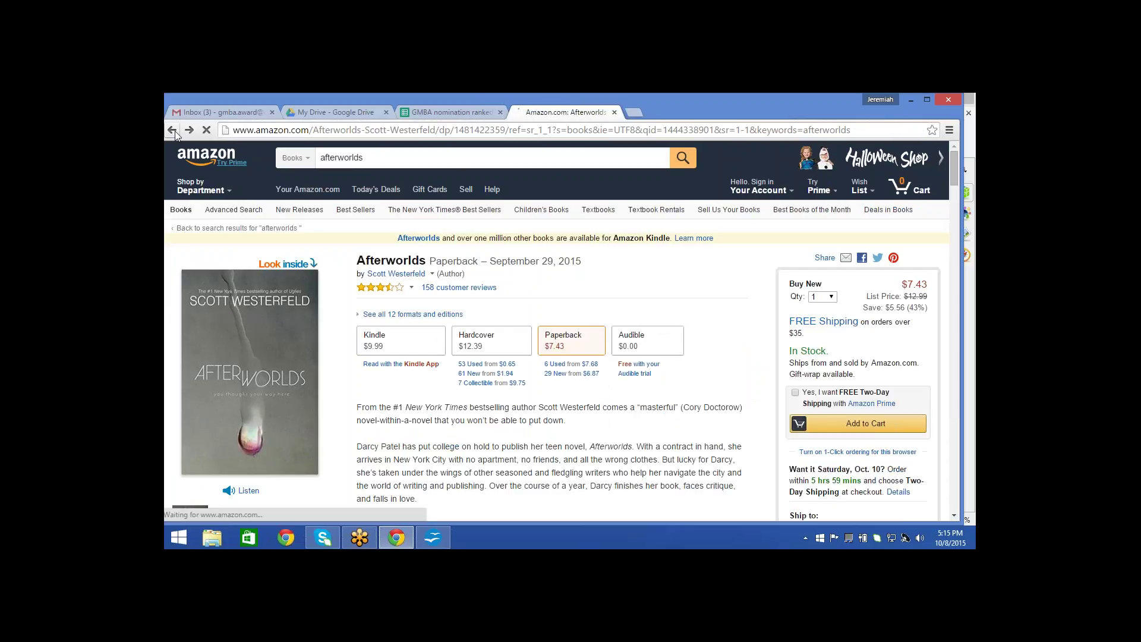
# Return to the "afterworlds" search results, open "Zeroes" and examine its description, related titles and editorial reviews
pyautogui.click(172, 130)
pyautogui.click(172, 130)
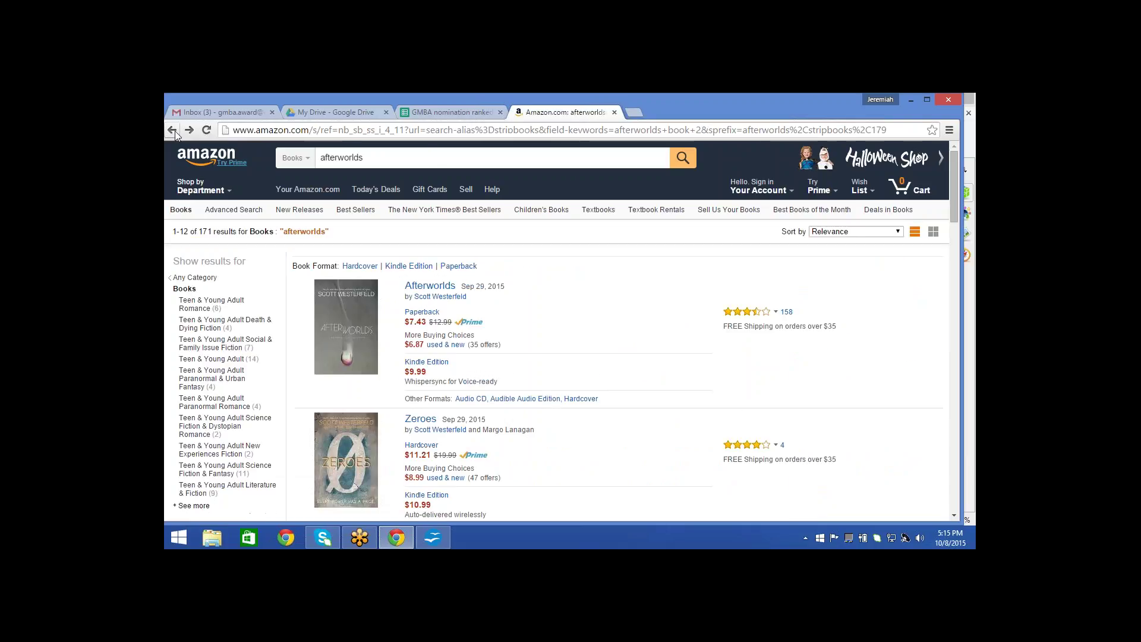
pyautogui.click(419, 364)
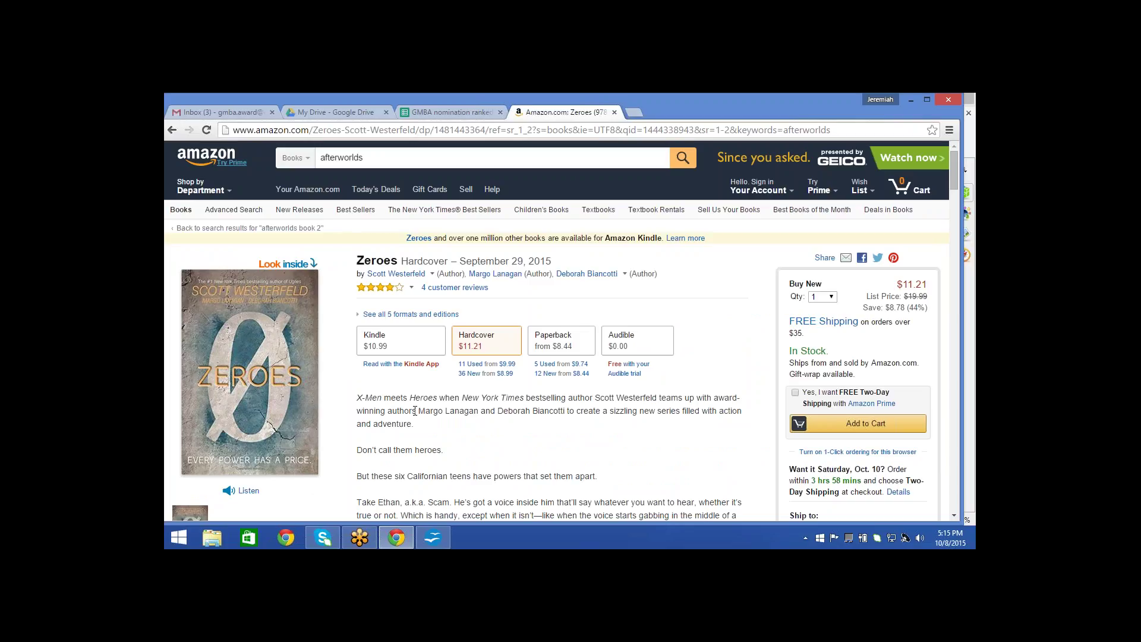
pyautogui.scroll(-1, 414, 410)
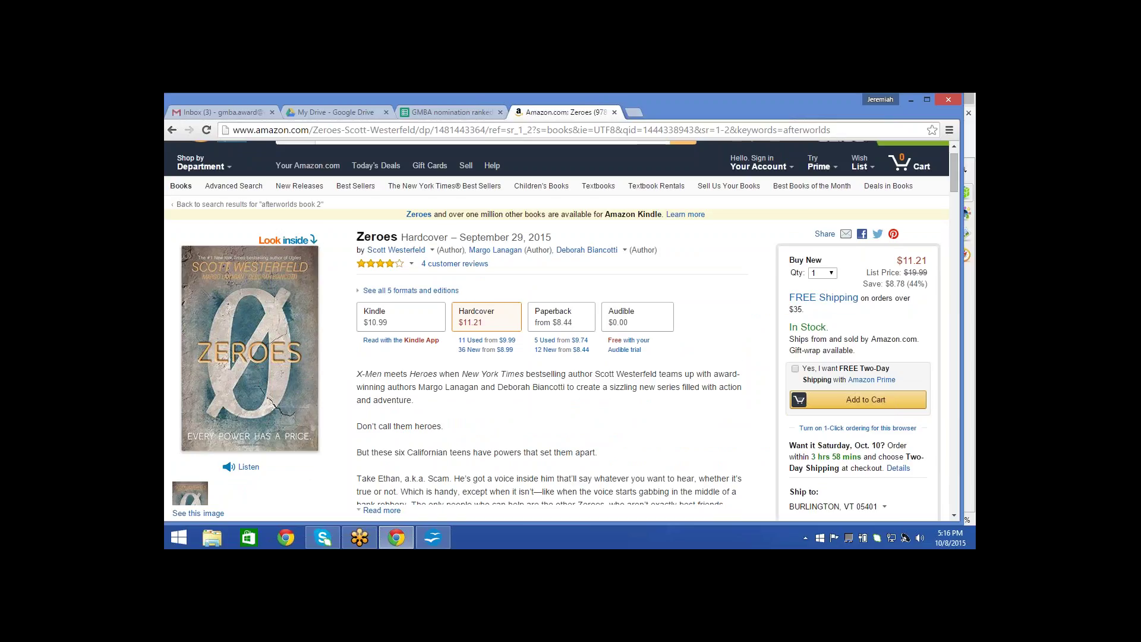
pyautogui.scroll(-4, 608, 321)
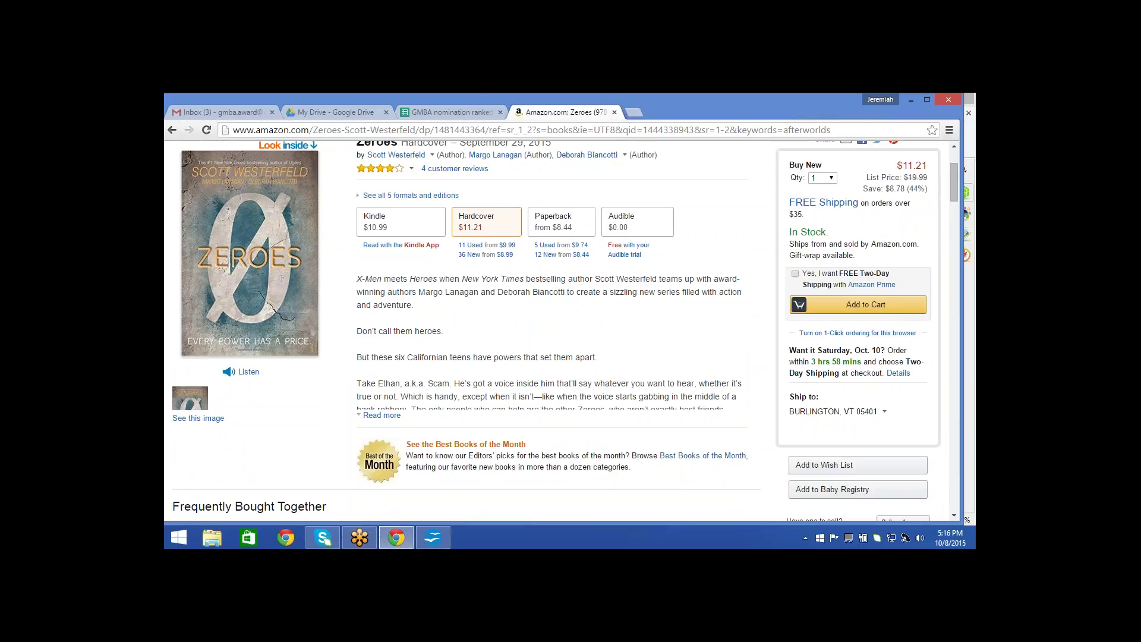
pyautogui.scroll(-1, 556, 331)
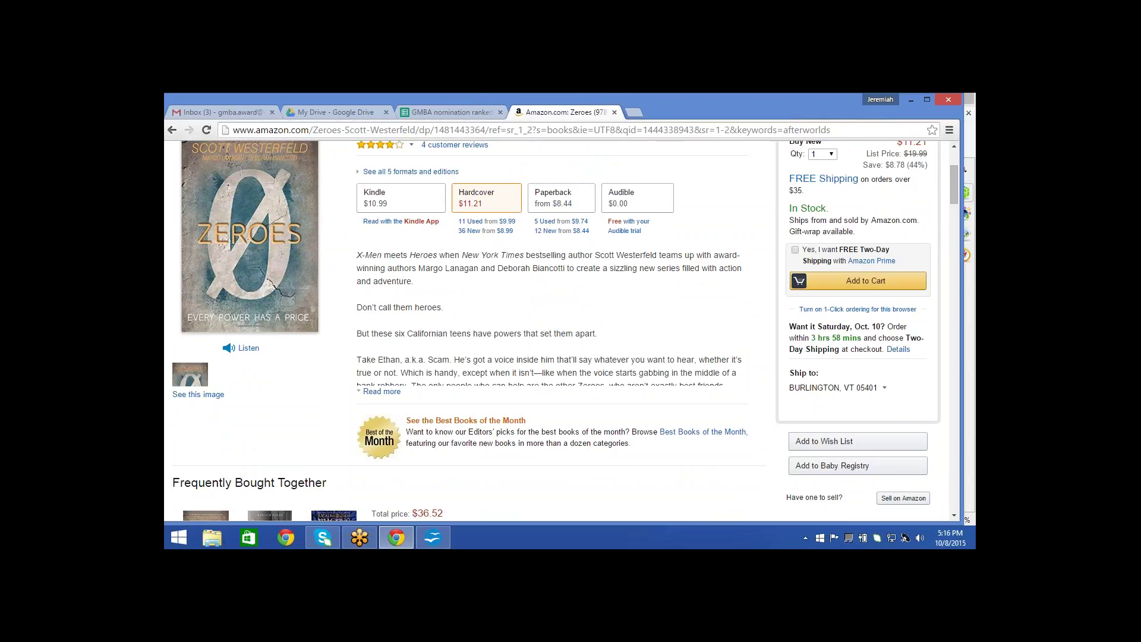
pyautogui.scroll(-4, 556, 330)
pyautogui.scroll(-16, 366, 285)
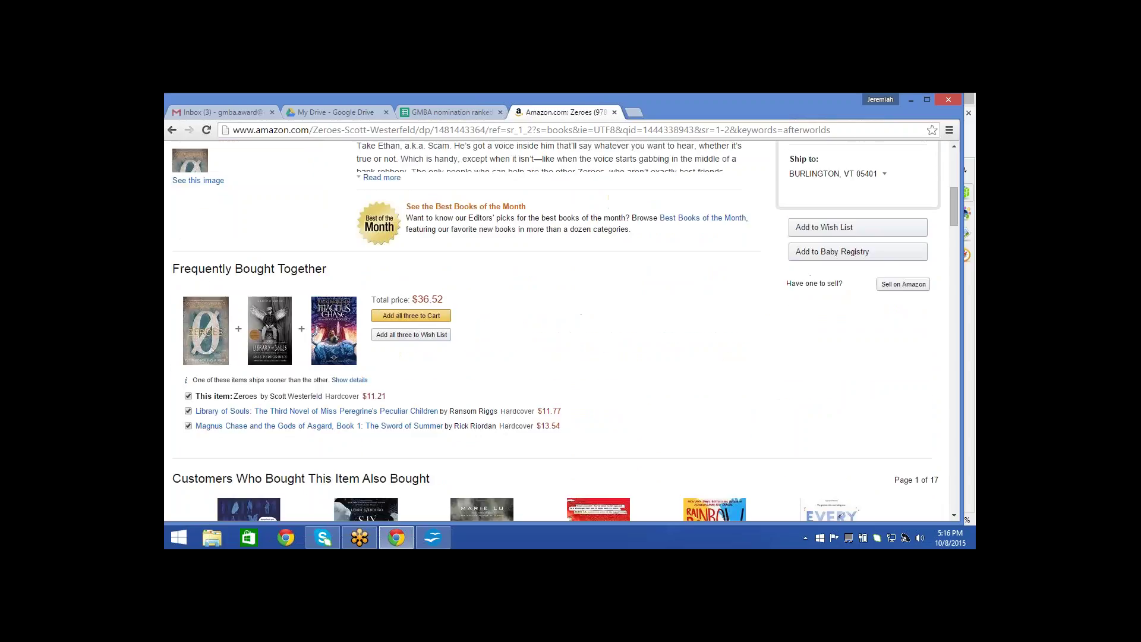
pyautogui.scroll(-3, 366, 285)
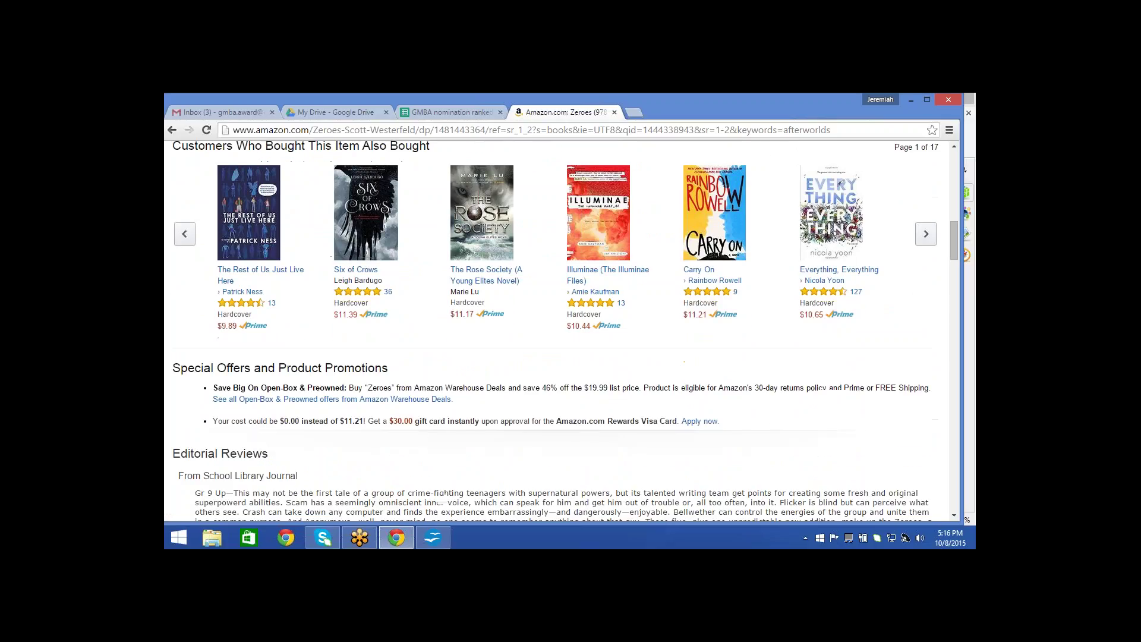
pyautogui.scroll(-5, 555, 330)
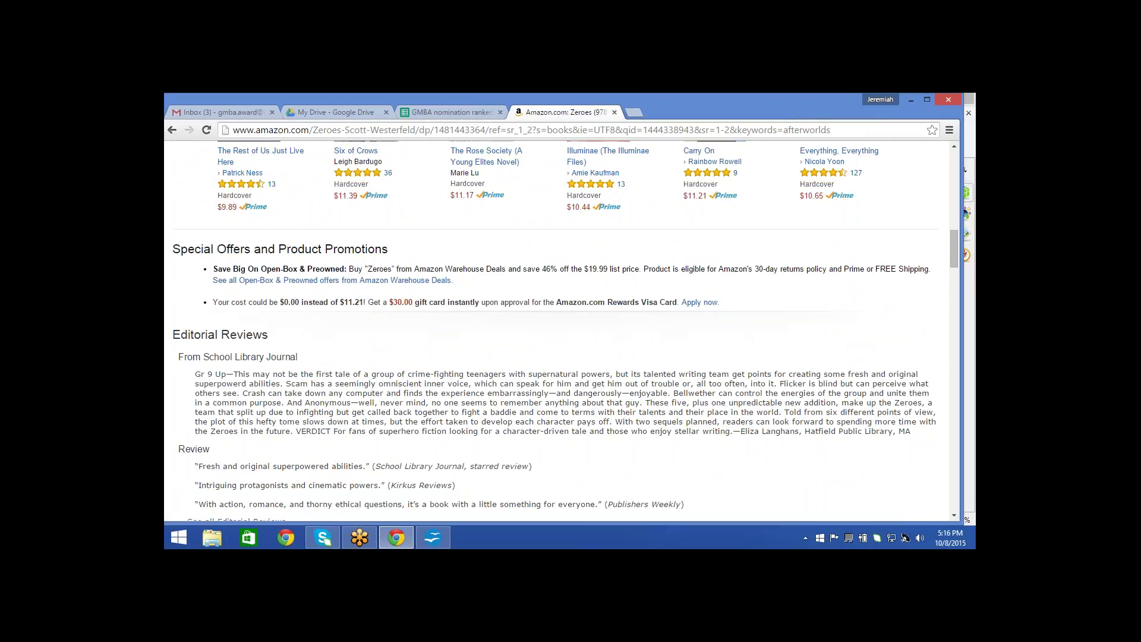
pyautogui.scroll(20, 555, 330)
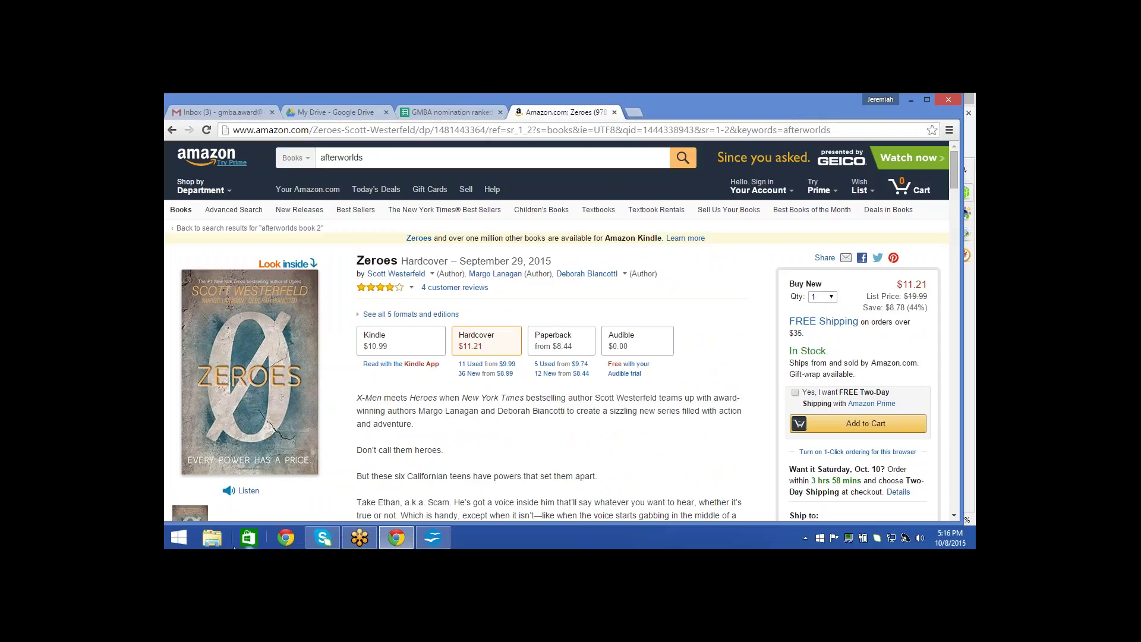
# Switch to the OpenOffice Writer document and add "Zeroes by Westerfeld" on its own line below "Orbiting Jupiter", separated by a blank line
pyautogui.click(433, 538)
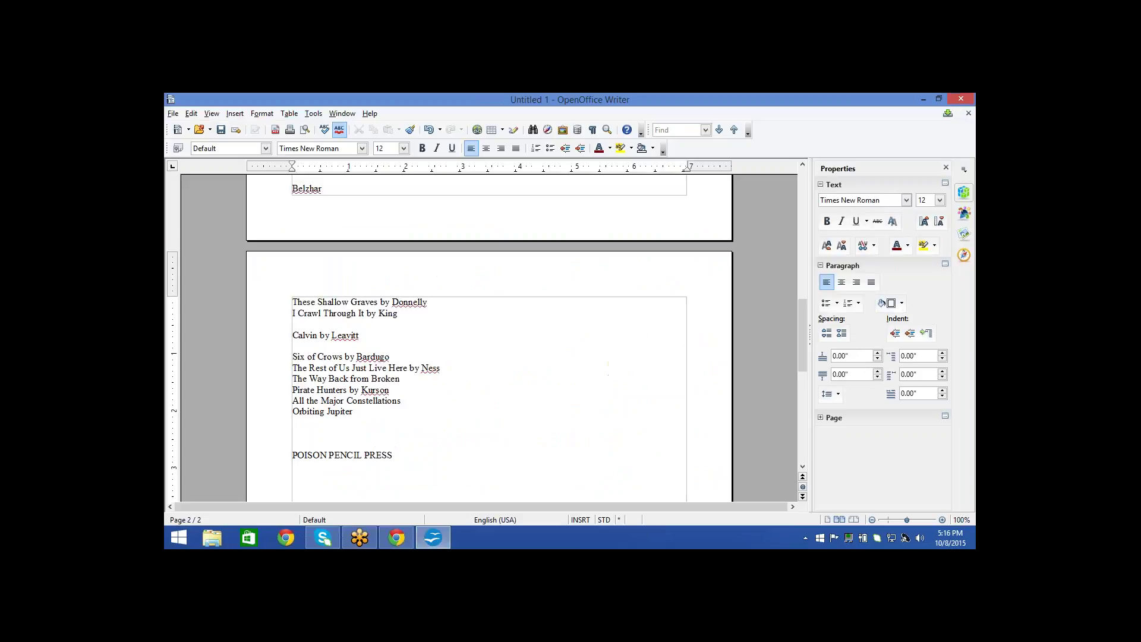
pyautogui.press('Return')
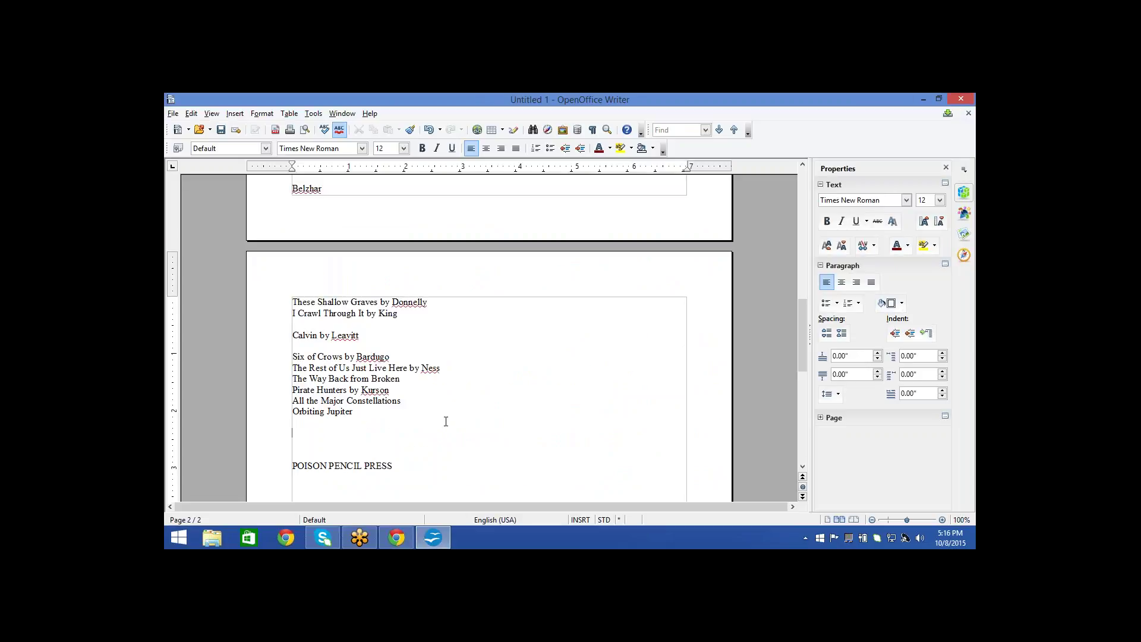
pyautogui.write('Zeroes by Westerfeld')
pyautogui.press('Return')
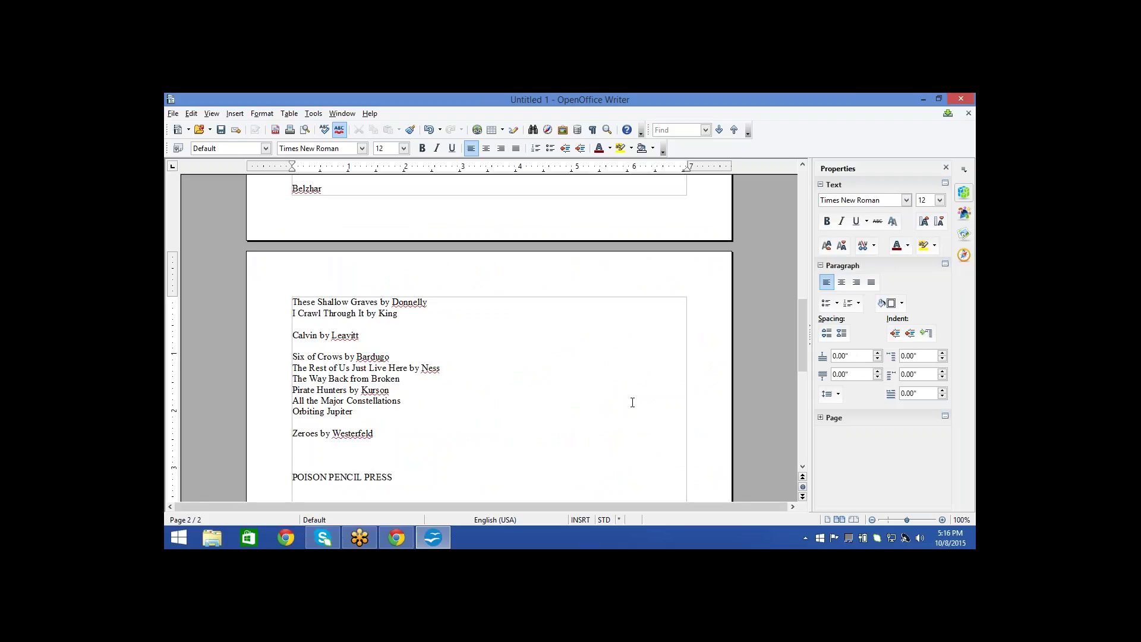
# Switch to Chrome and go back through the visited Amazon pages to ranks 61–80 of Hot New Releases in Teen & Young Adult Books
pyautogui.click(396, 538)
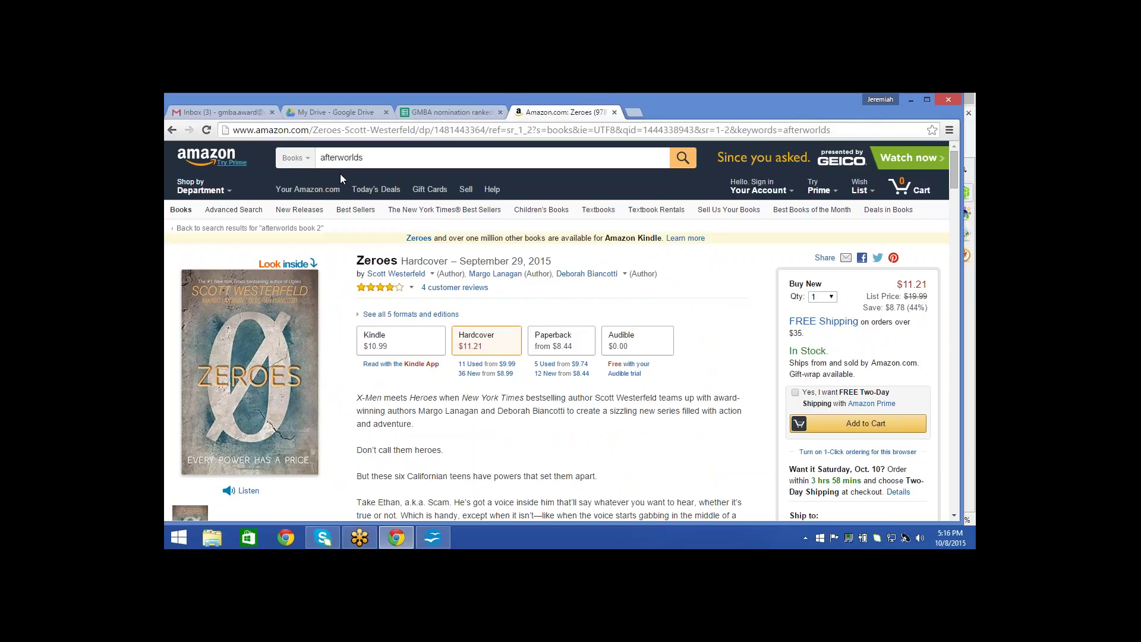
pyautogui.click(171, 137)
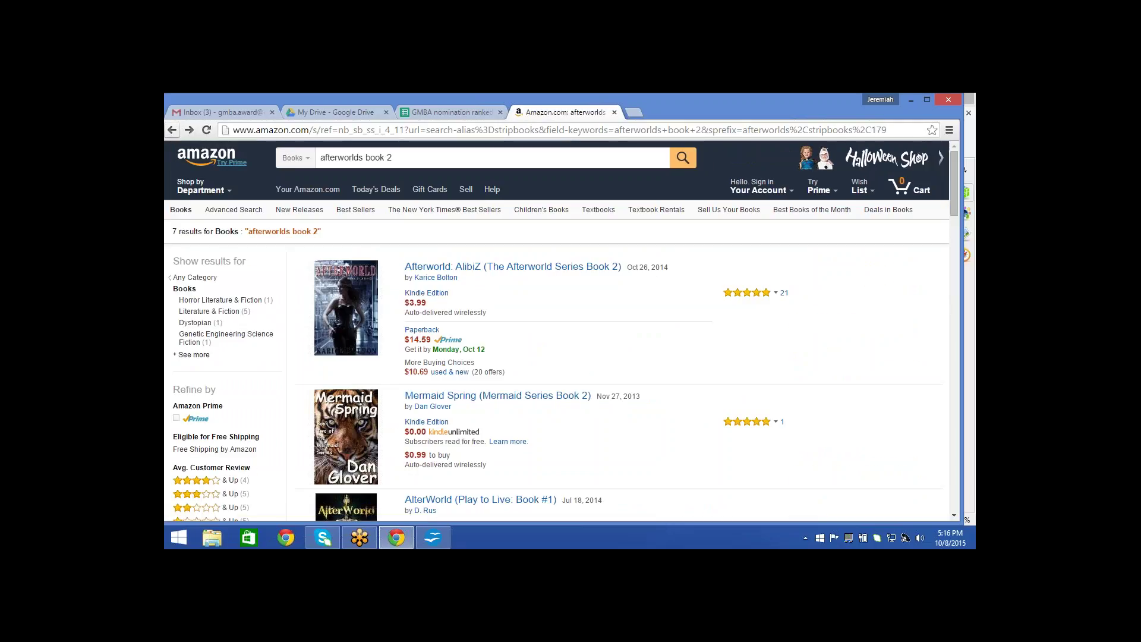
pyautogui.click(173, 130)
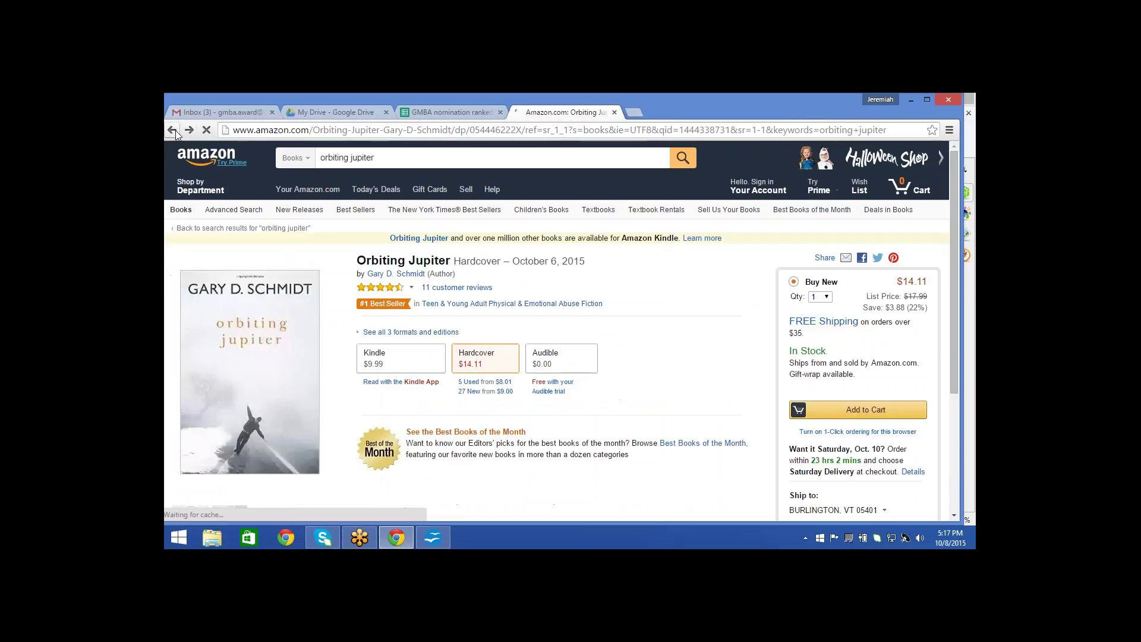
pyautogui.click(174, 131)
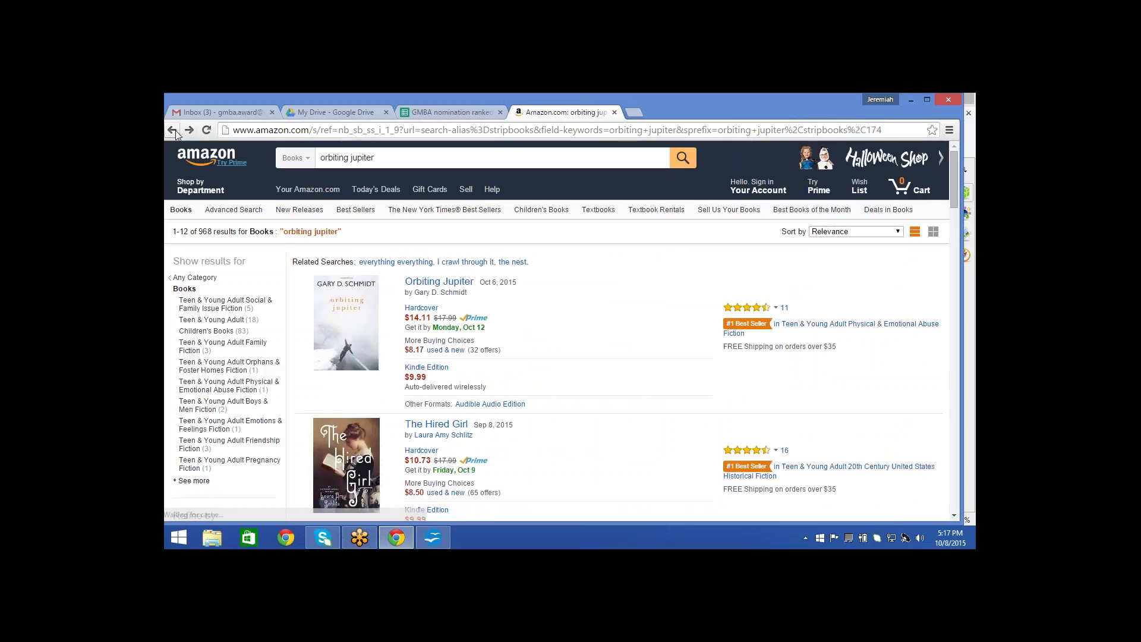
pyautogui.click(172, 130)
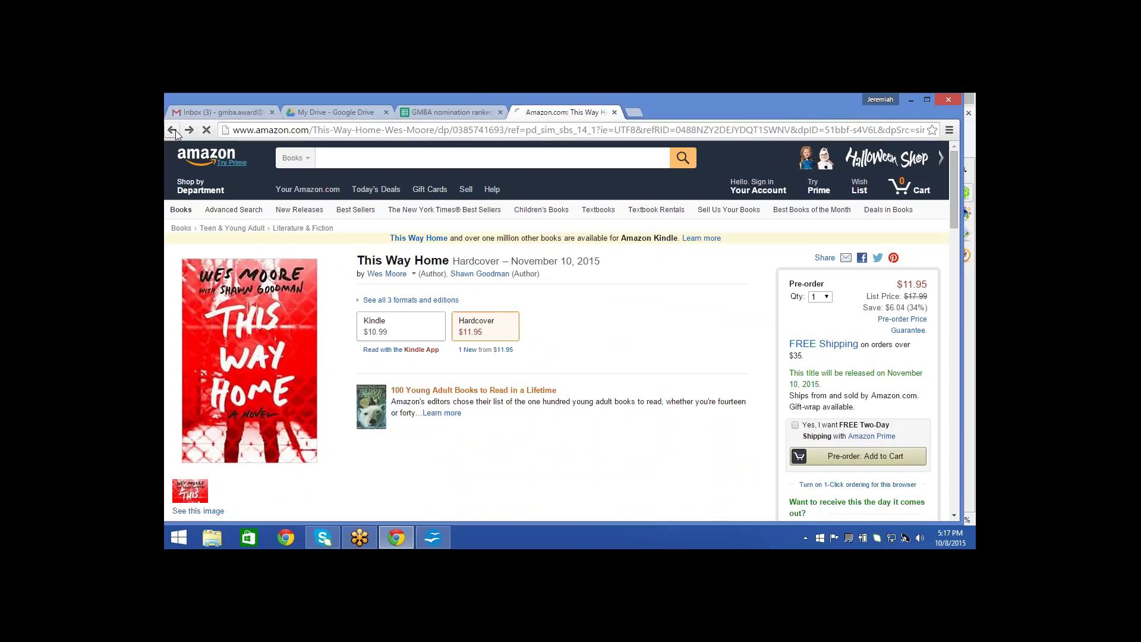
pyautogui.click(176, 132)
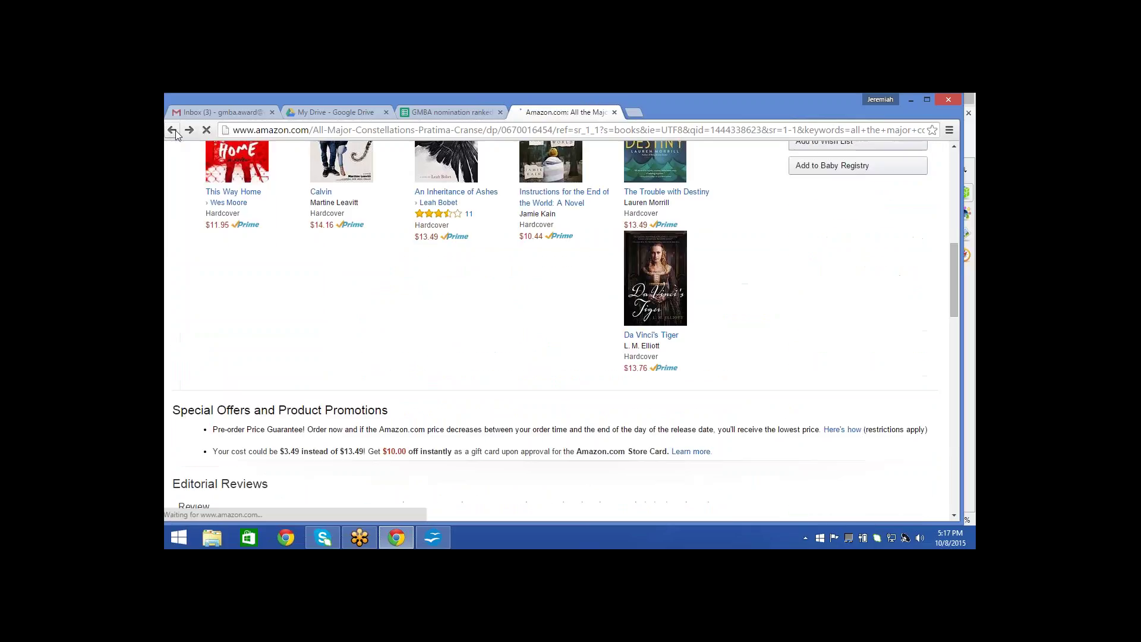
pyautogui.click(176, 131)
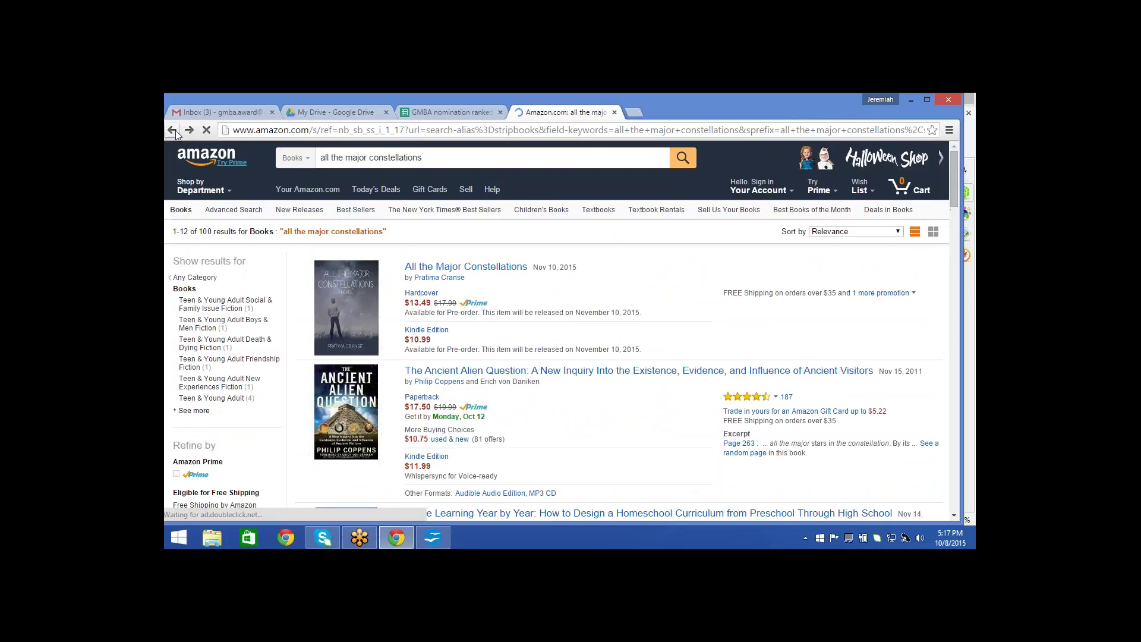
pyautogui.click(175, 131)
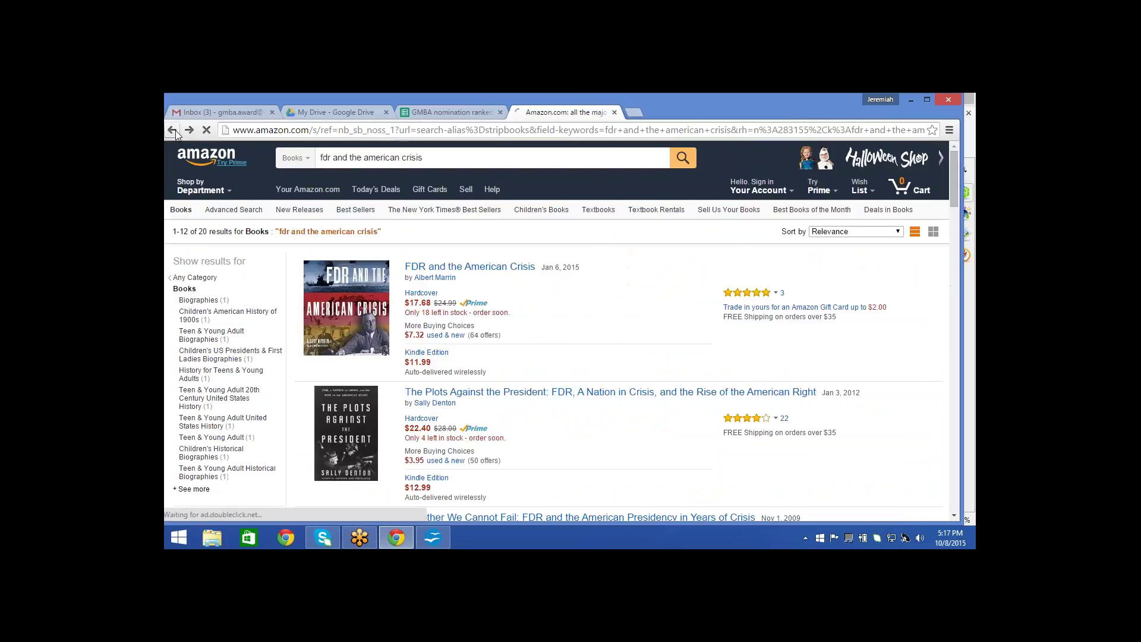
pyautogui.click(175, 131)
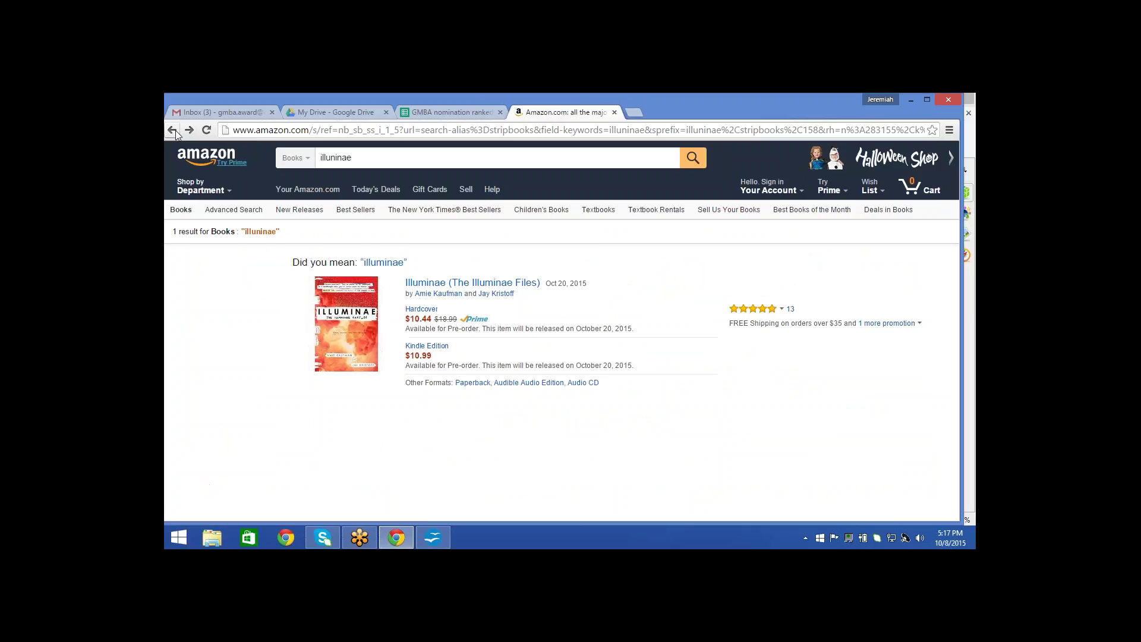
pyautogui.click(176, 132)
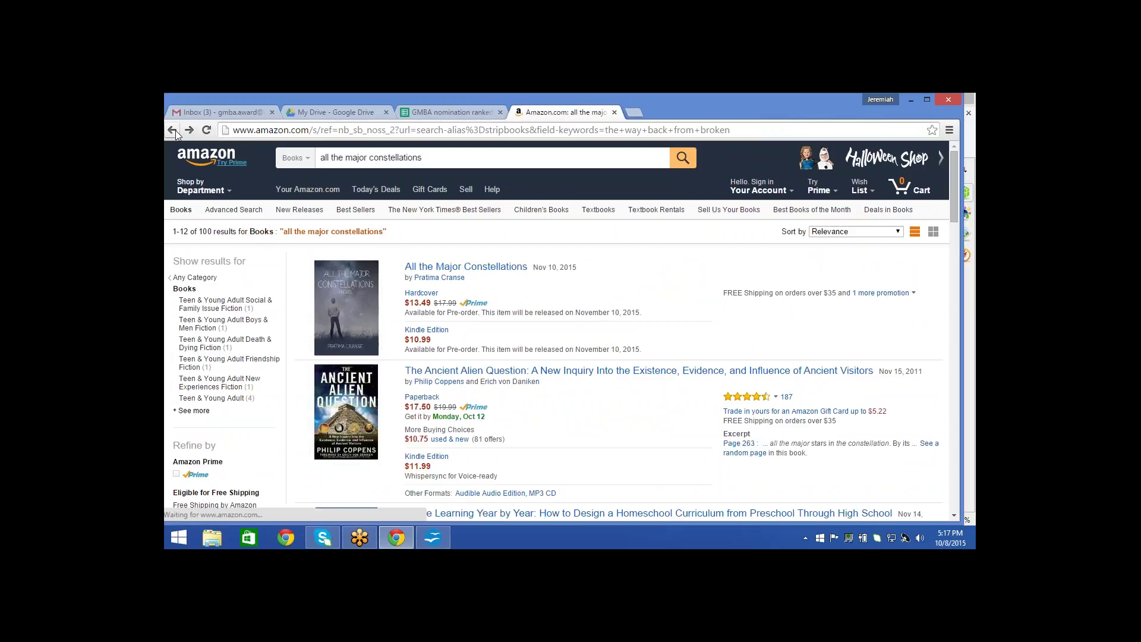
pyautogui.click(176, 131)
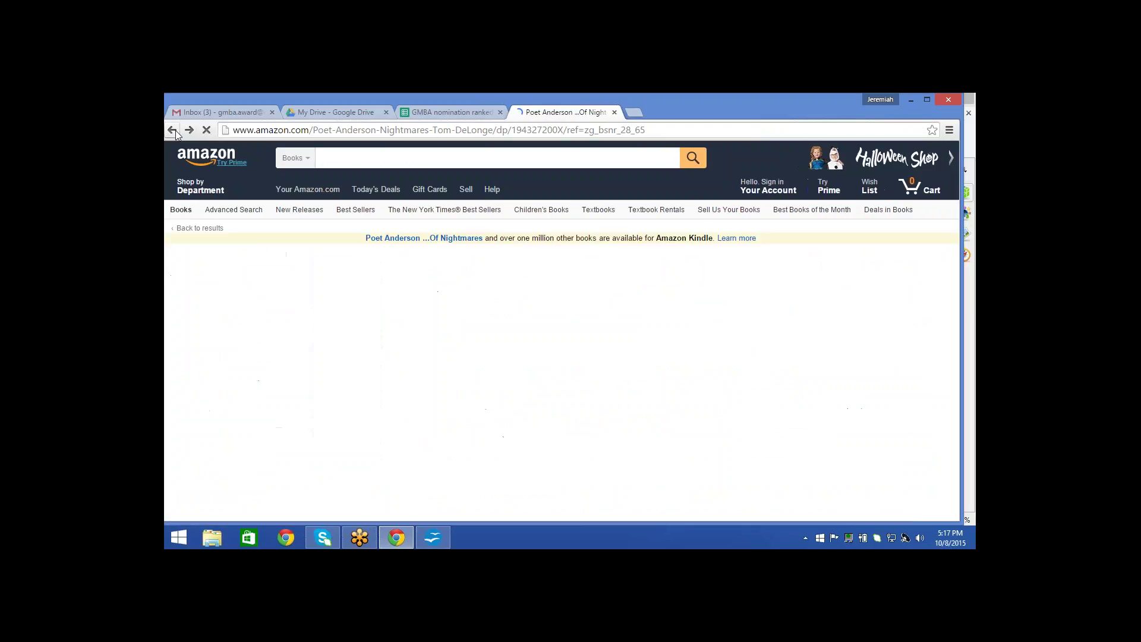
pyautogui.click(176, 131)
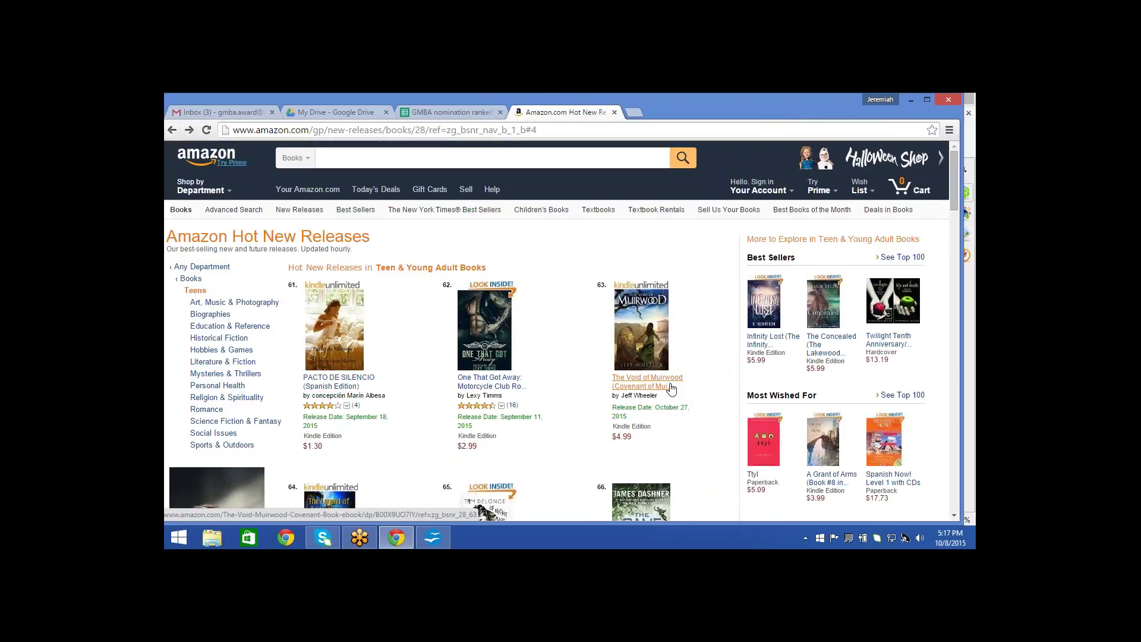
# Look through the Hot New Releases from rank 61 down and open the product page of "Dumplin'"
pyautogui.scroll(-8, 671, 388)
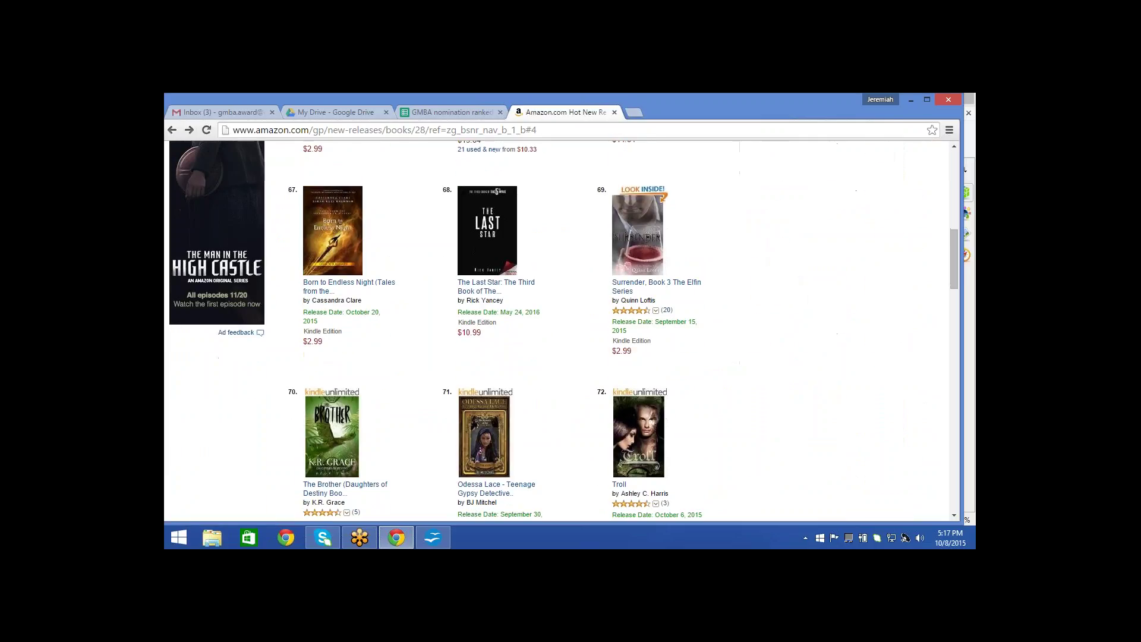
pyautogui.scroll(-3, 562, 330)
pyautogui.scroll(-1, 588, 330)
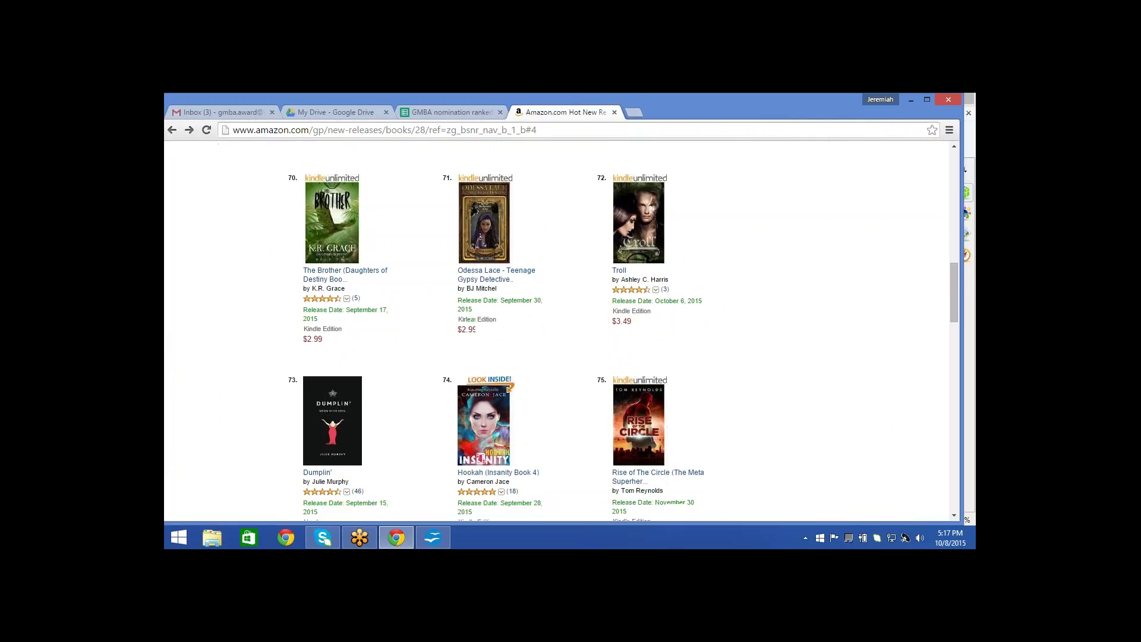
pyautogui.scroll(-2, 561, 331)
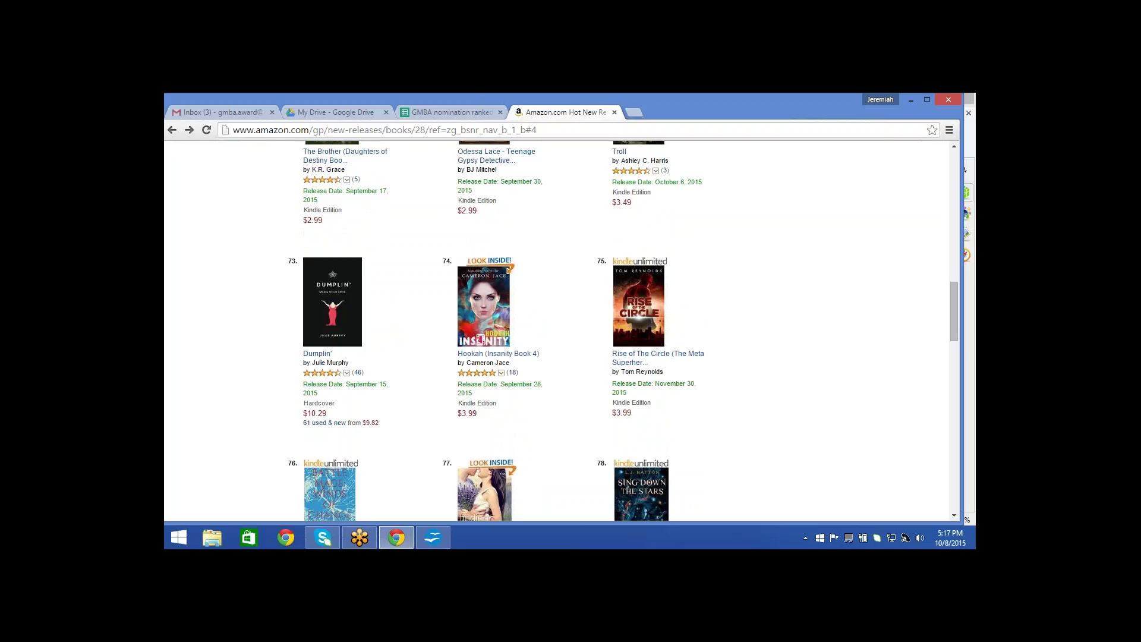
pyautogui.click(333, 315)
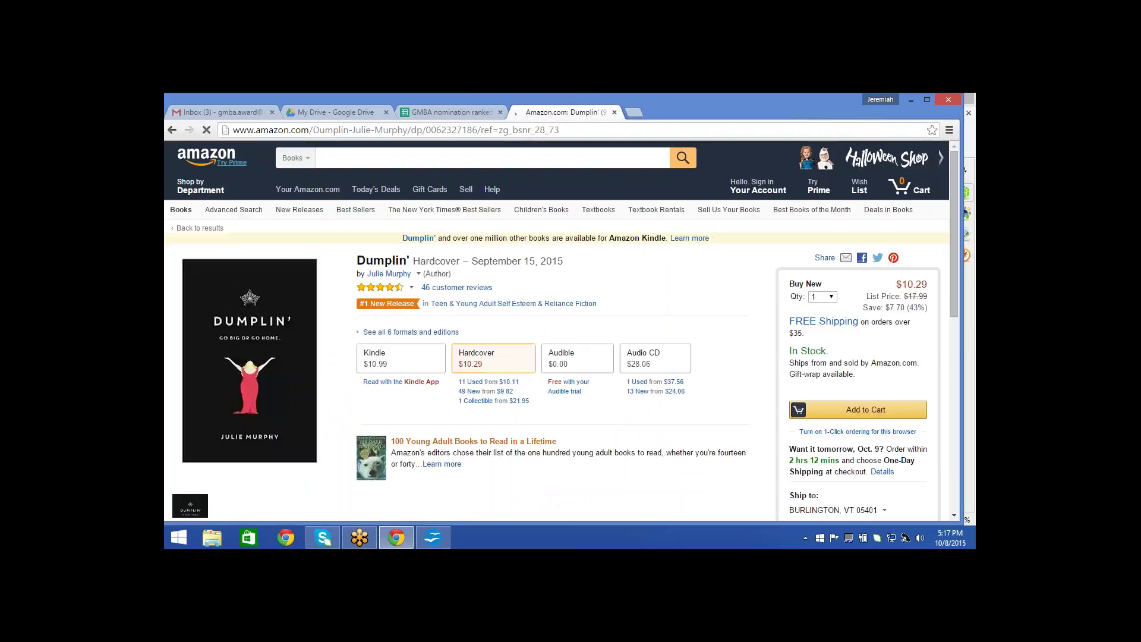
# Switch to the Writer document and add "Dumplin by Murphy" below the Zeroes entry, checking the author on the Amazon page
pyautogui.click(425, 540)
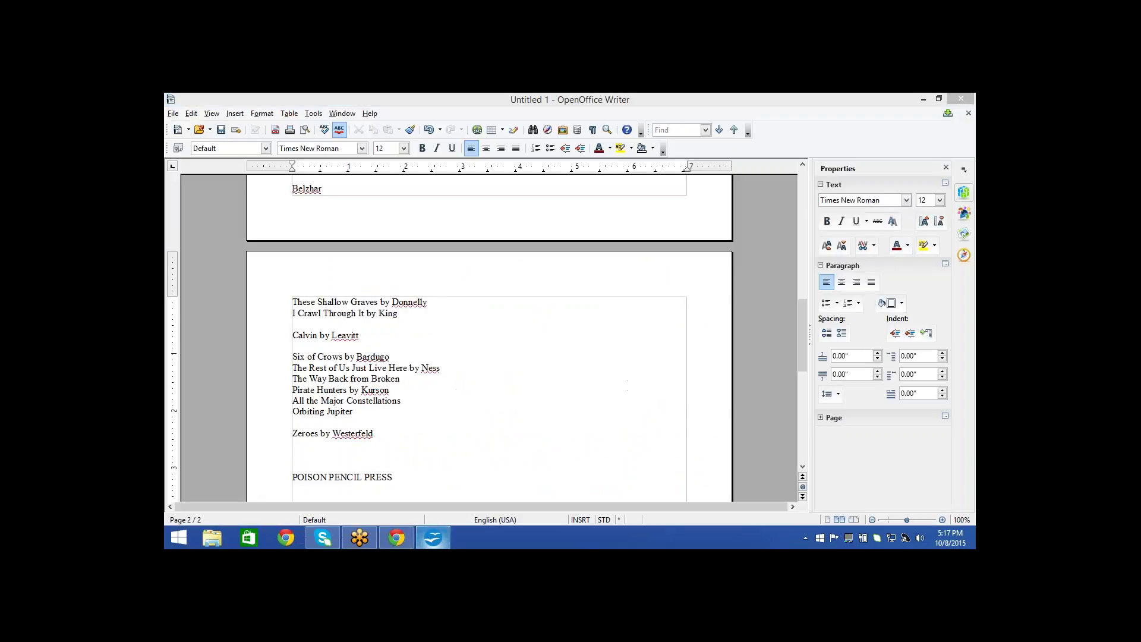
pyautogui.click(429, 445)
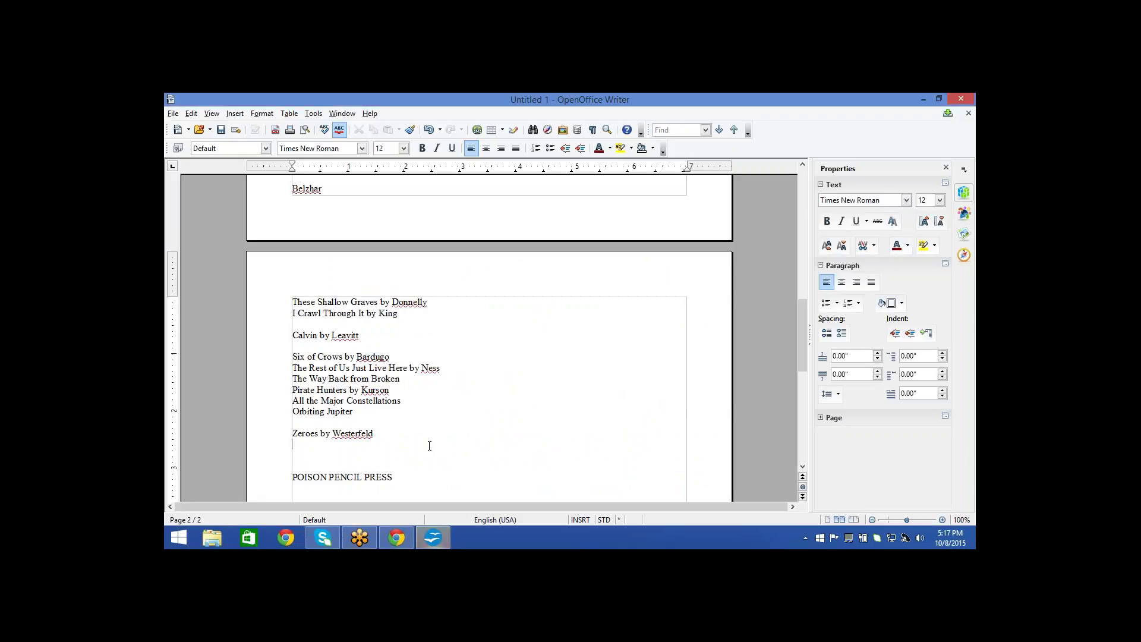
pyautogui.write('Dumplin by')
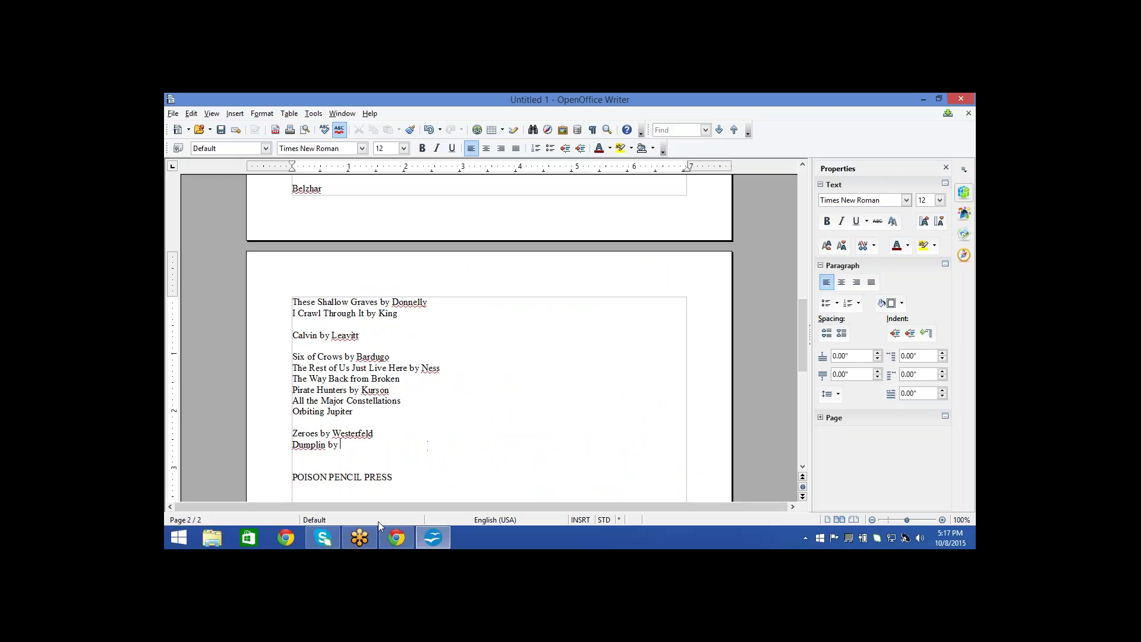
pyautogui.click(402, 538)
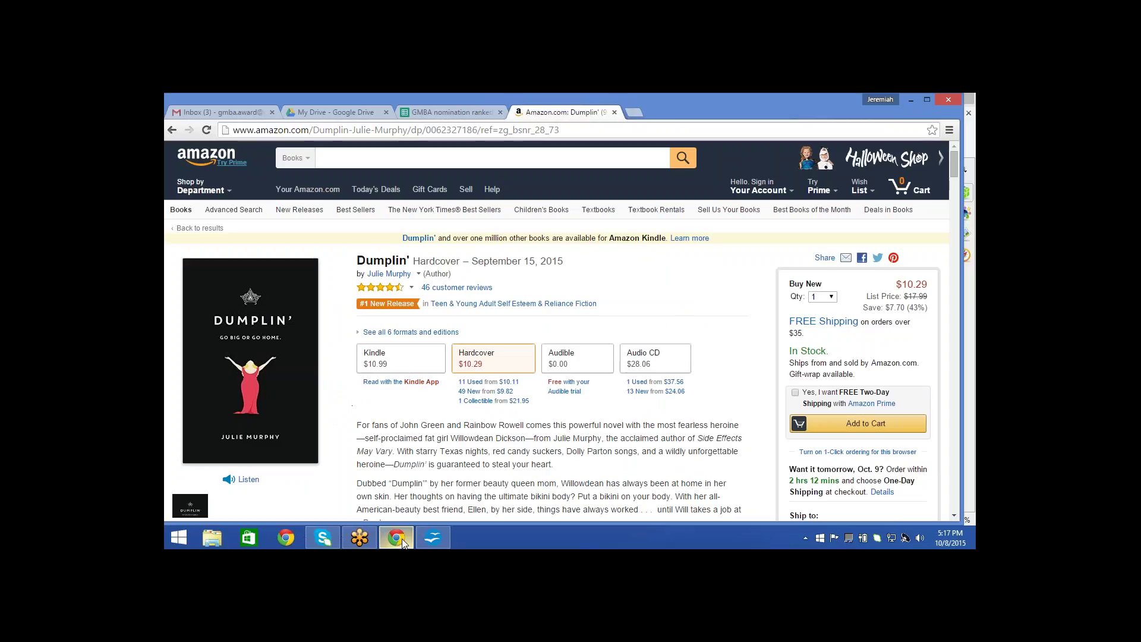
pyautogui.click(434, 542)
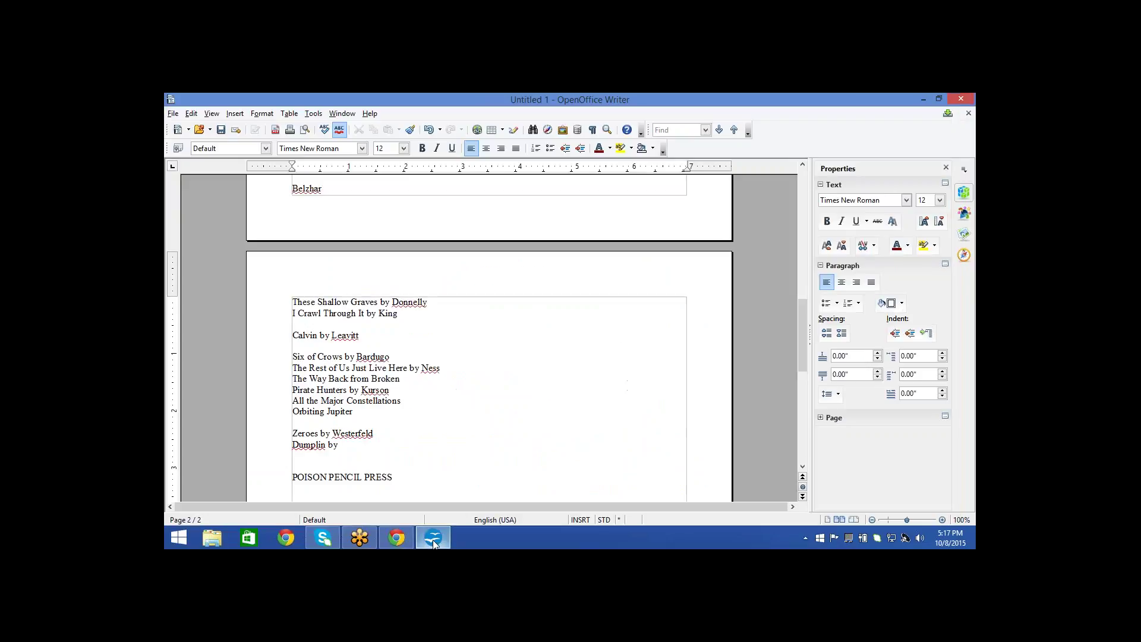
pyautogui.write('Murphy')
pyautogui.press('Return')
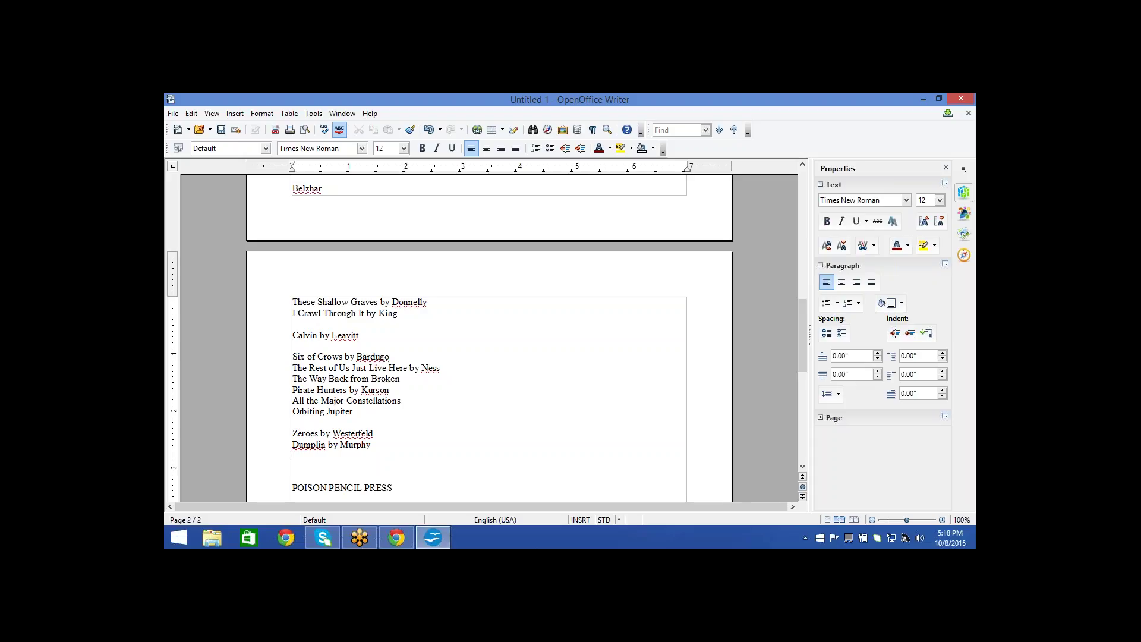
# Return to Amazon's teen Hot New Releases in Chrome and examine the titles ranked 61 to 80 for further candidates
pyautogui.click(396, 538)
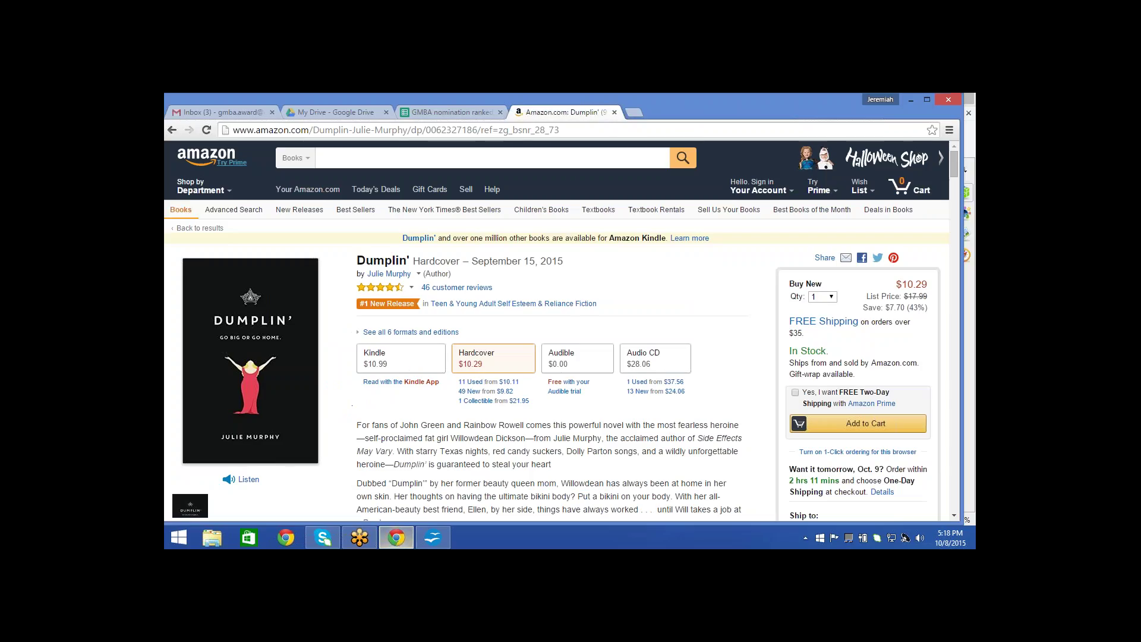
pyautogui.click(172, 130)
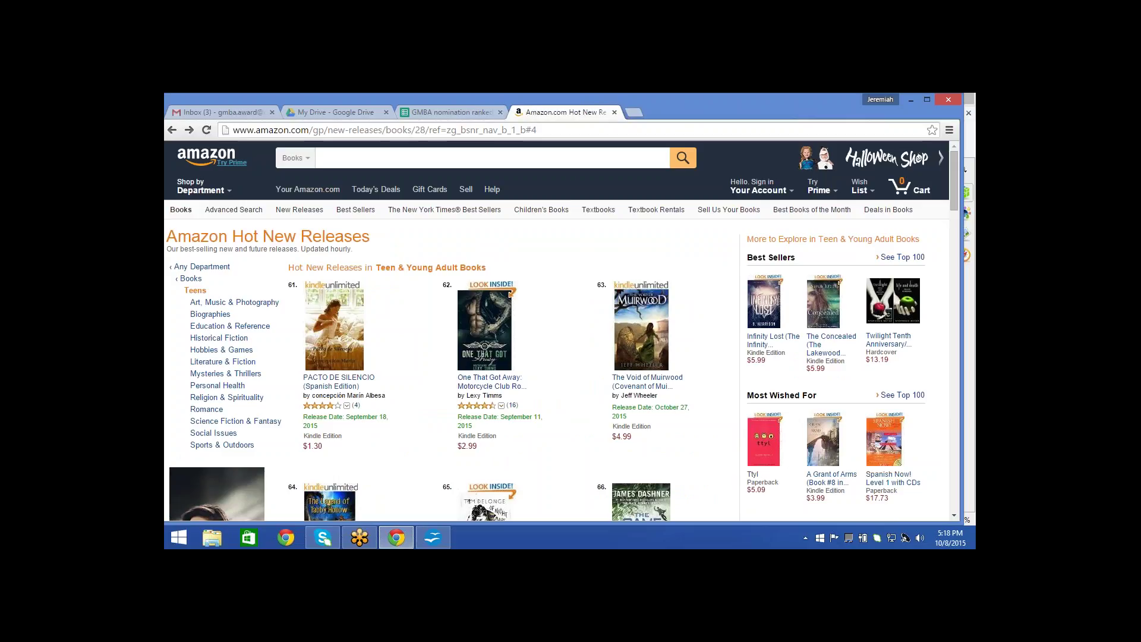
pyautogui.scroll(-1, 484, 493)
pyautogui.scroll(-10, 493, 475)
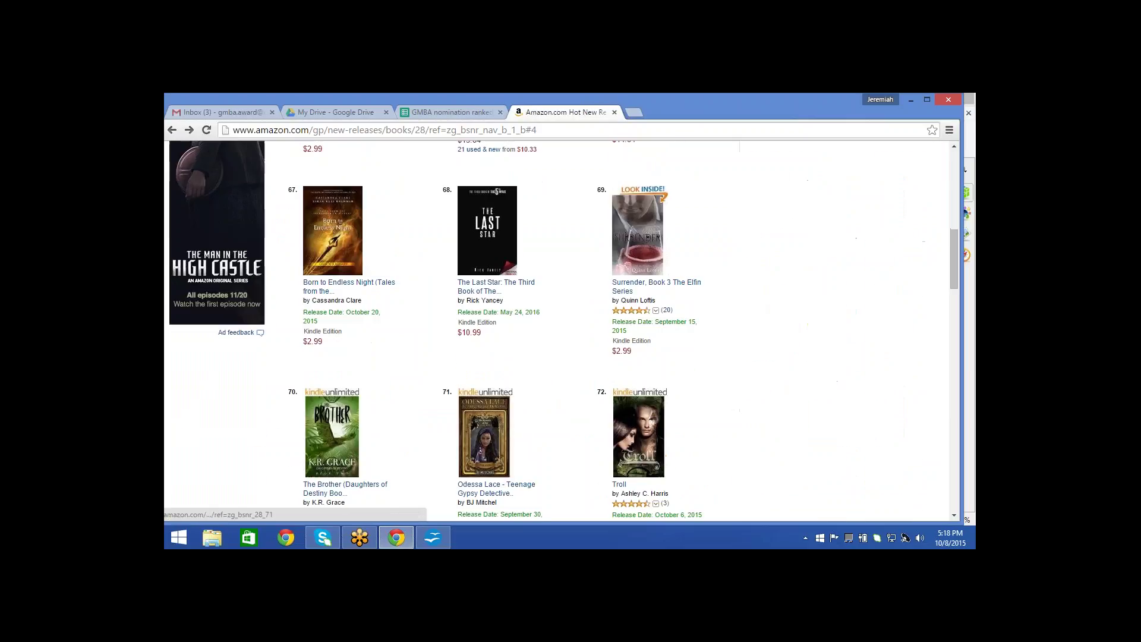
pyautogui.scroll(-1, 493, 475)
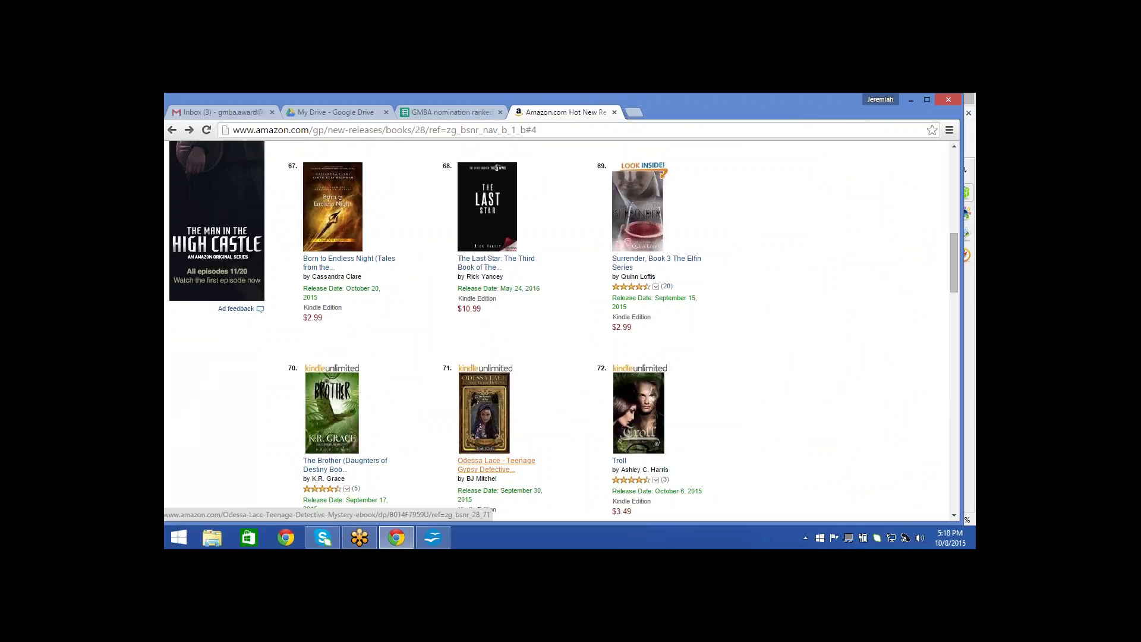
pyautogui.scroll(-5, 493, 469)
pyautogui.scroll(-2, 499, 458)
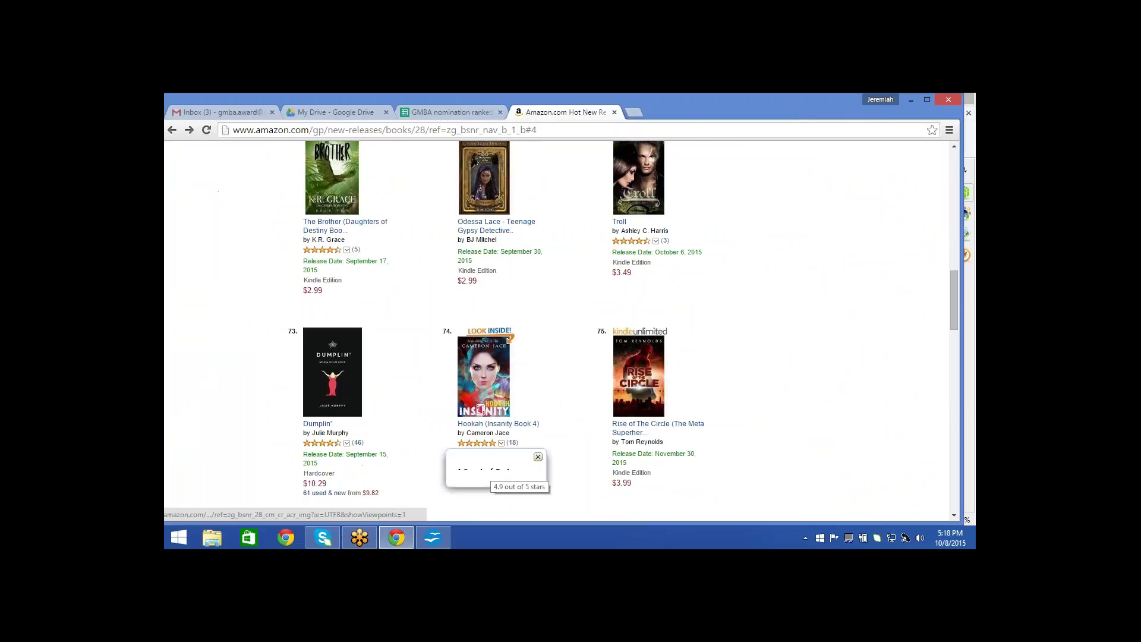
pyautogui.scroll(-4, 220, 407)
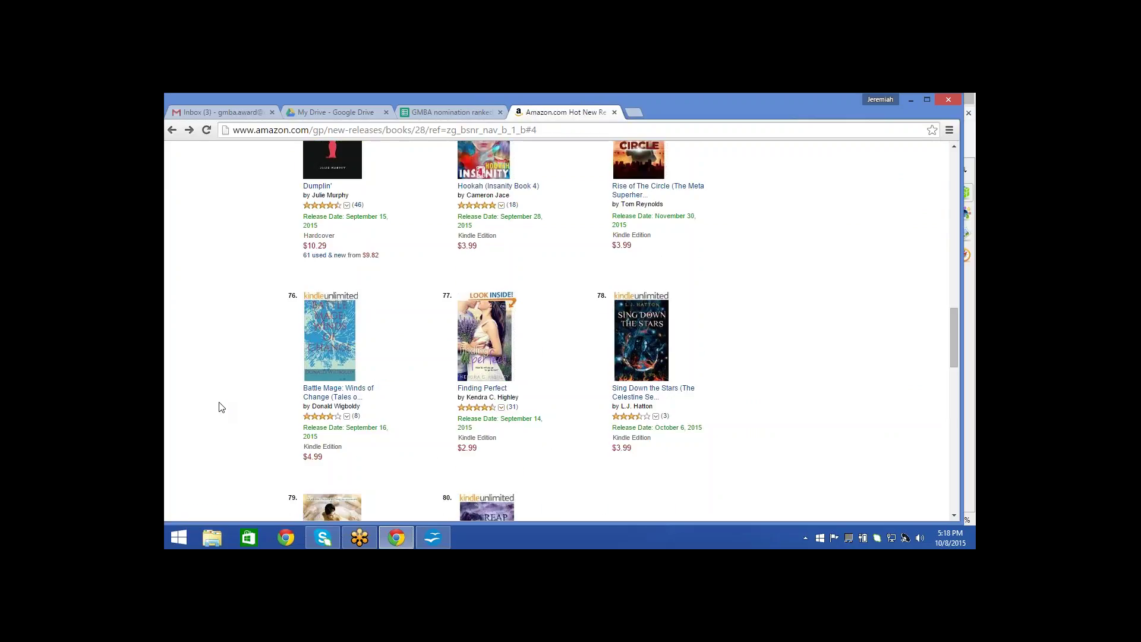
pyautogui.scroll(-3, 219, 407)
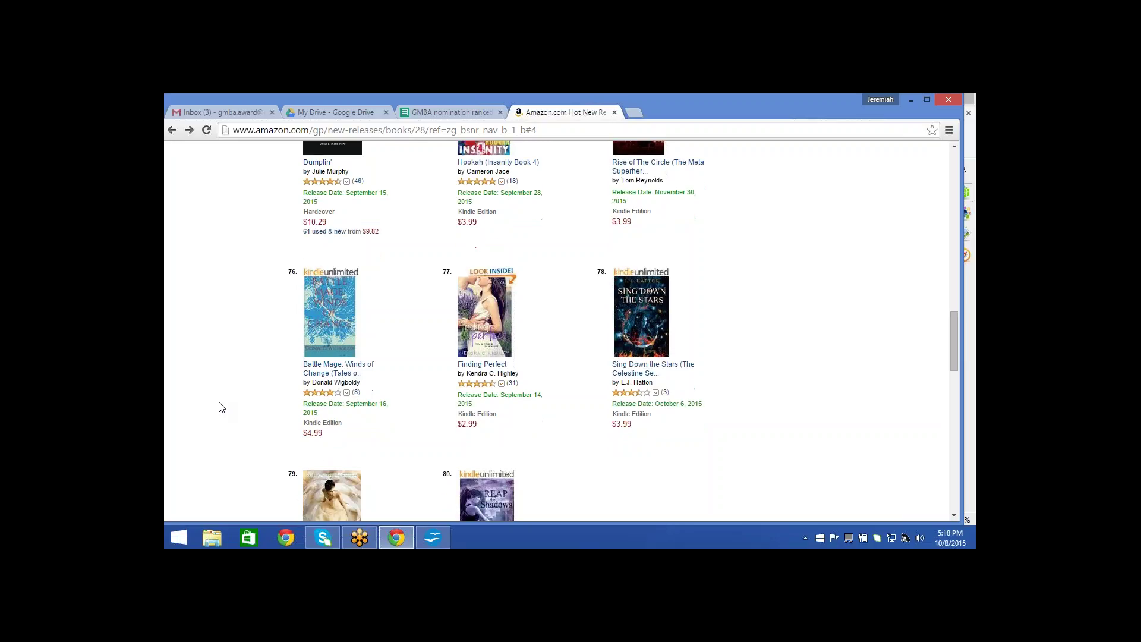
pyautogui.scroll(-1, 220, 407)
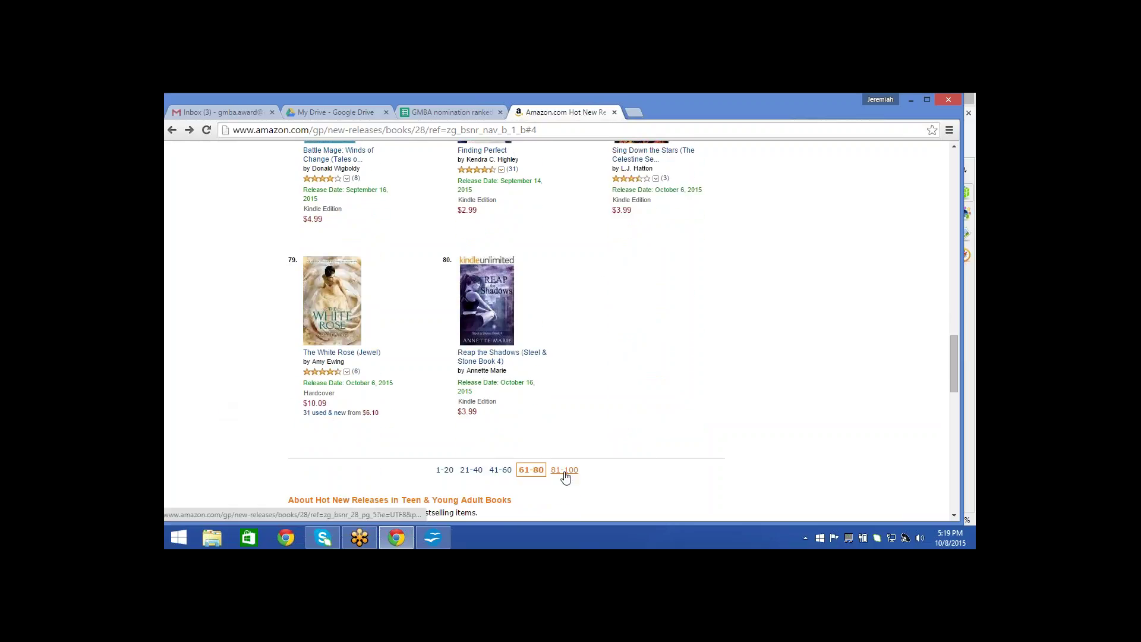
# Open ranks 81–100 of Hot New Releases in Teen & Young Adult Books and examine the listed titles for further candidates
pyautogui.click(565, 470)
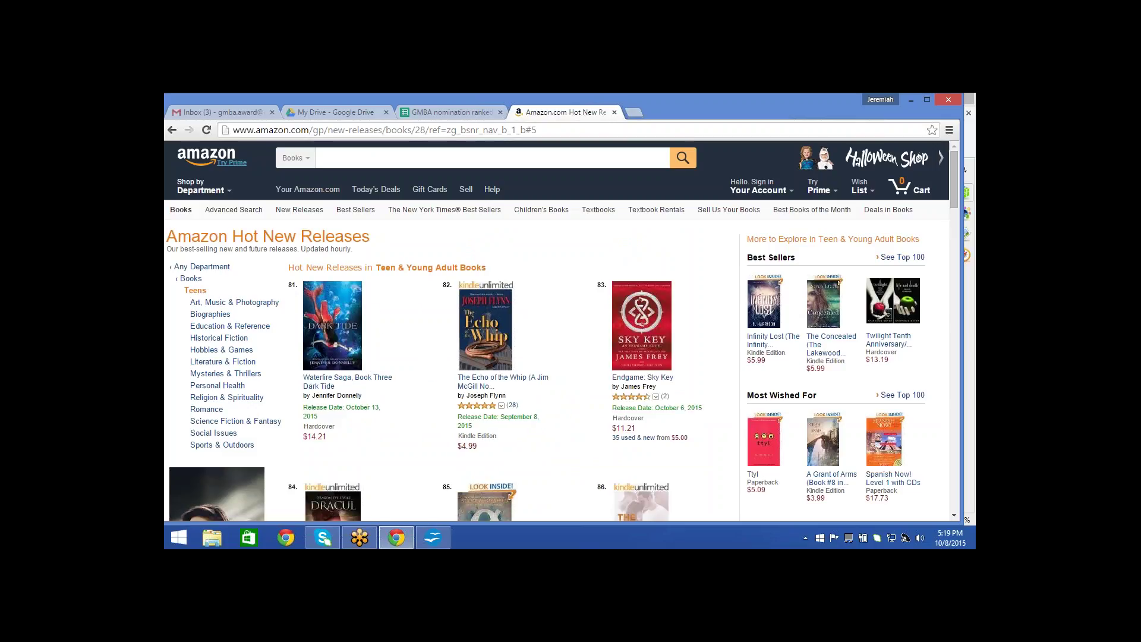
pyautogui.scroll(-3, 561, 330)
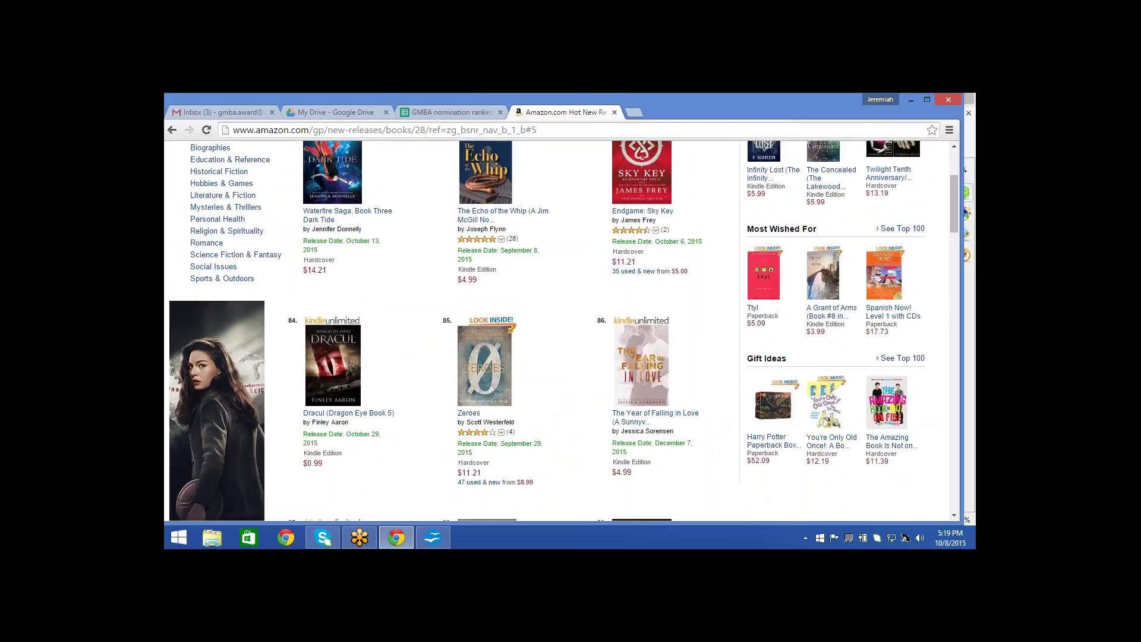
pyautogui.scroll(-1, 562, 331)
pyautogui.scroll(-5, 561, 330)
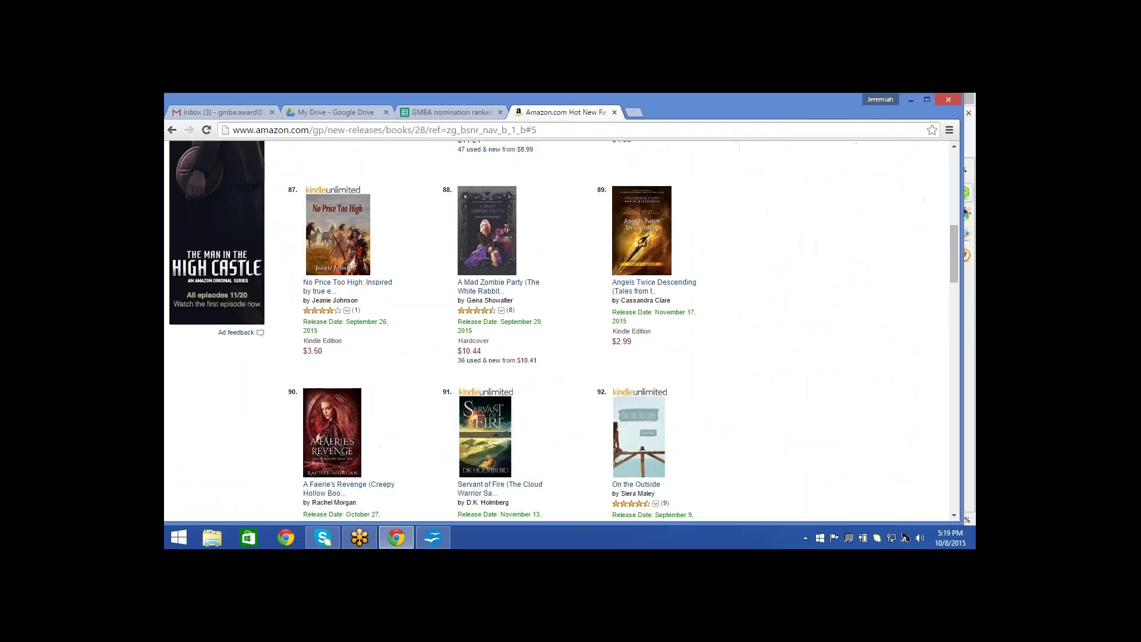
pyautogui.scroll(-2, 561, 330)
pyautogui.scroll(-3, 561, 330)
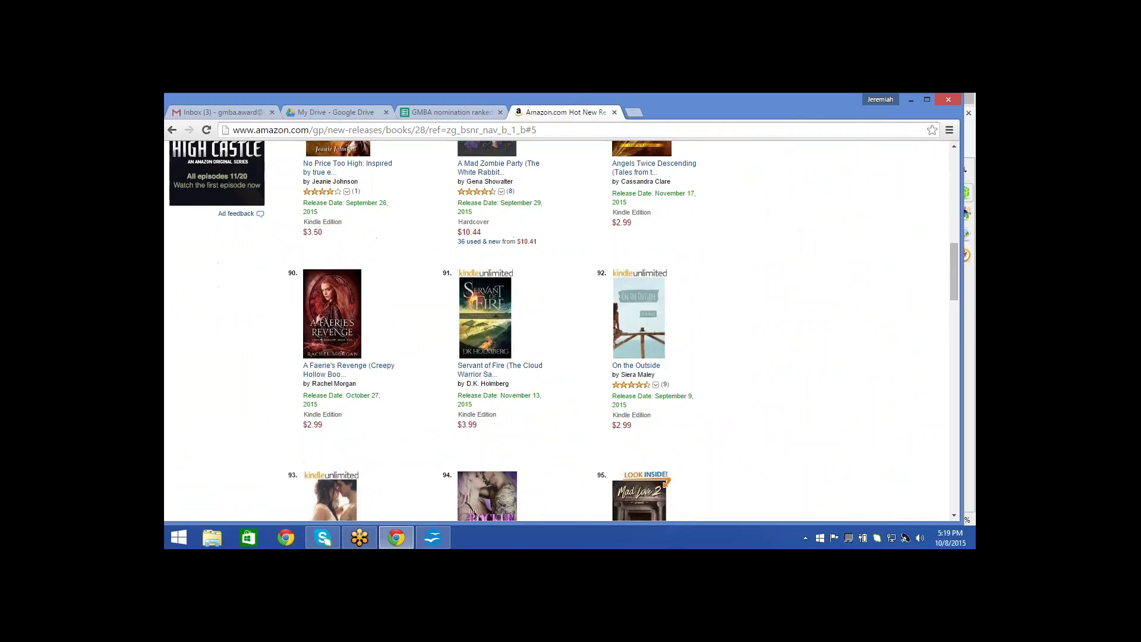
pyautogui.scroll(-3, 588, 330)
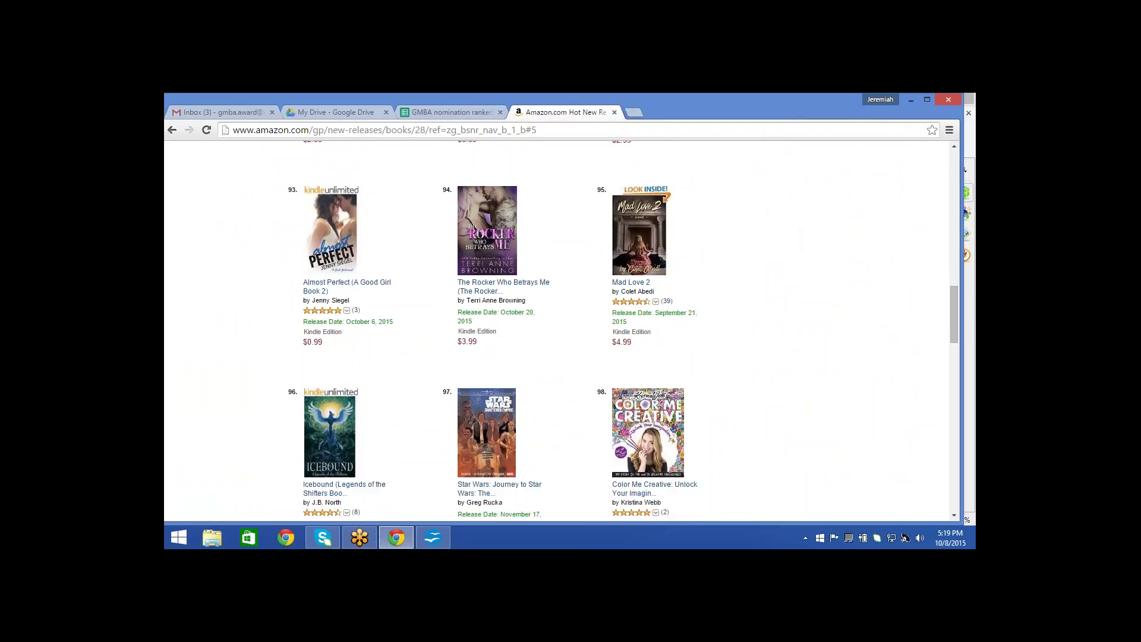
pyautogui.scroll(-3, 562, 330)
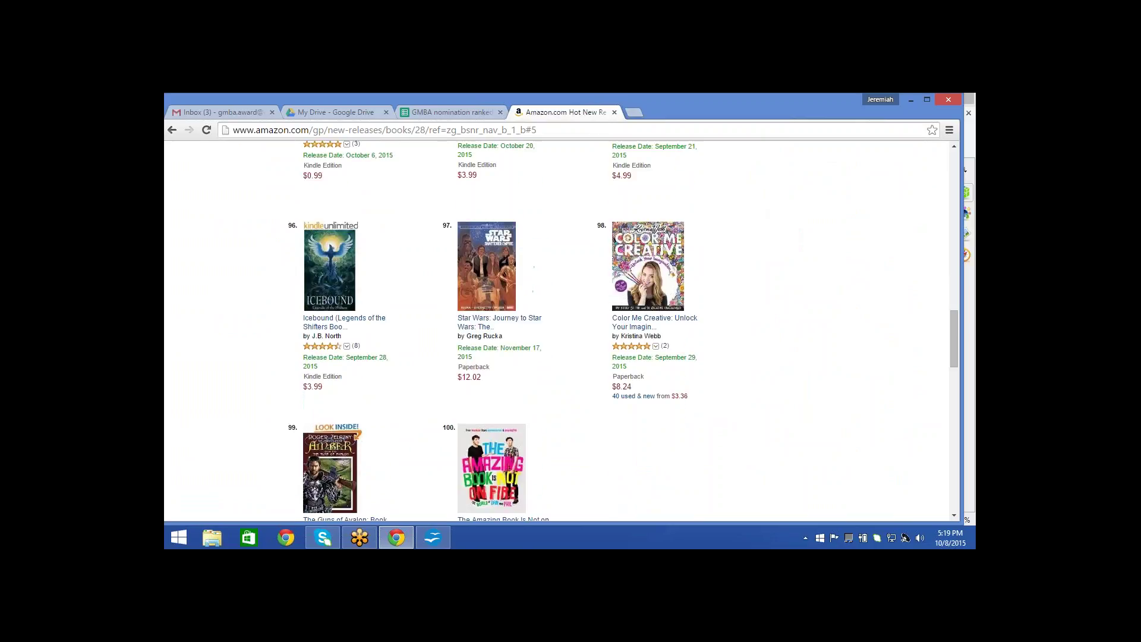
pyautogui.scroll(-2, 561, 330)
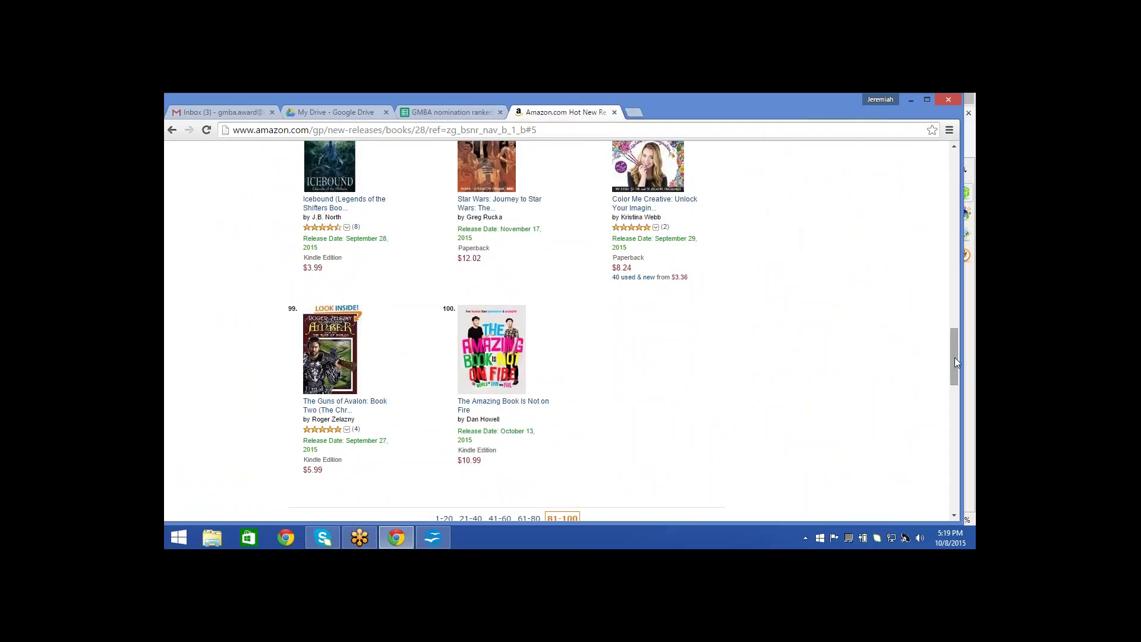
pyautogui.moveTo(954, 357); pyautogui.dragTo(959, 141)
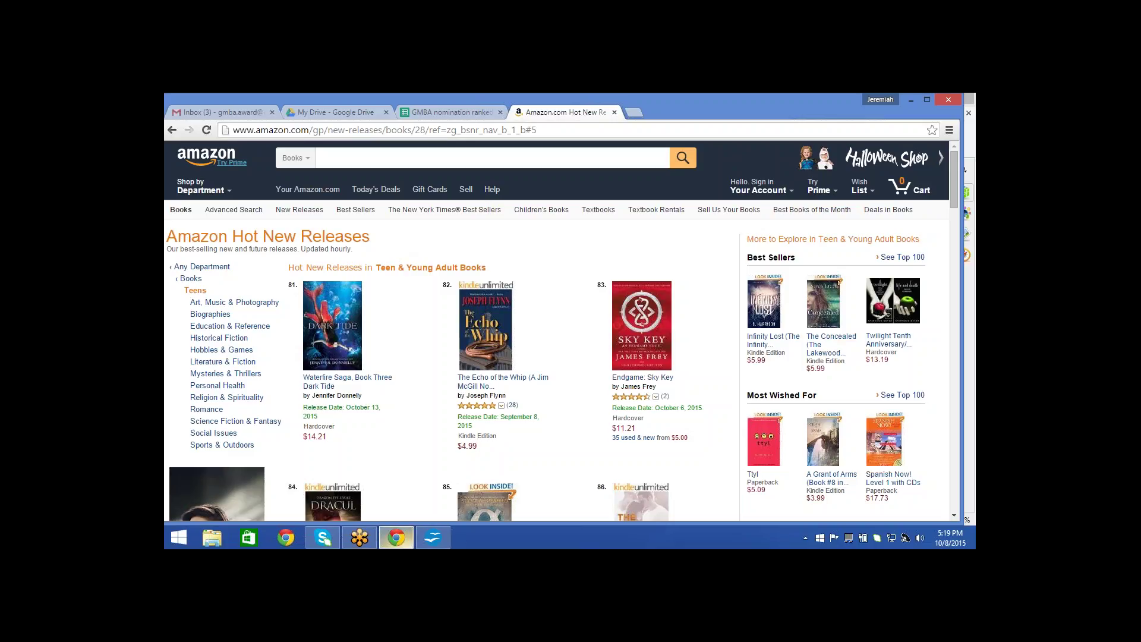
pyautogui.click(404, 539)
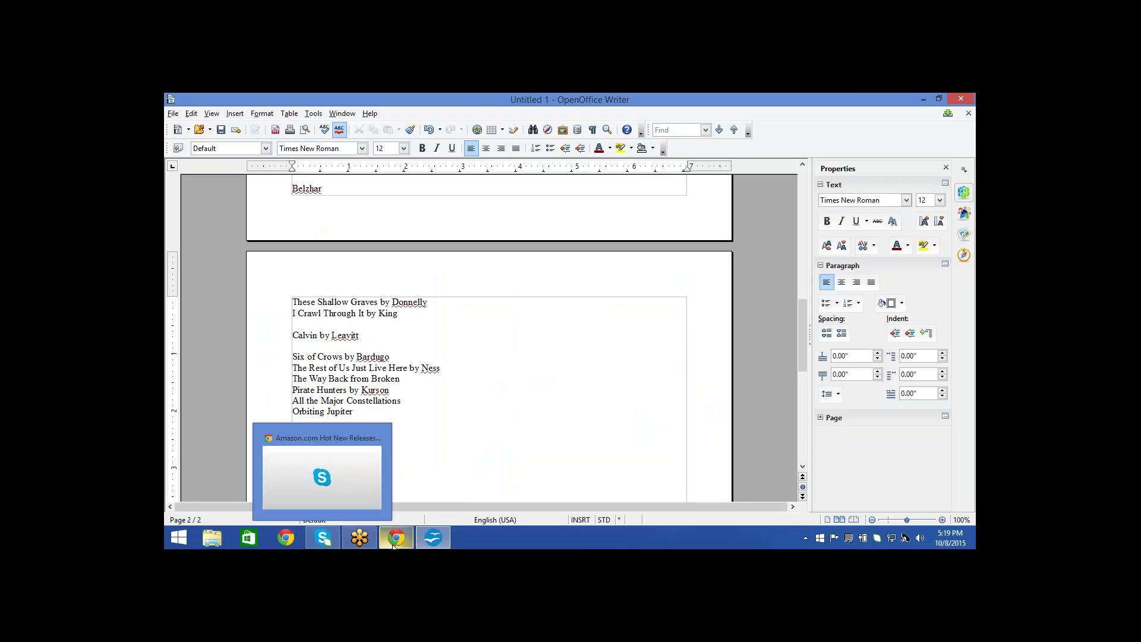
pyautogui.moveTo(396, 537)
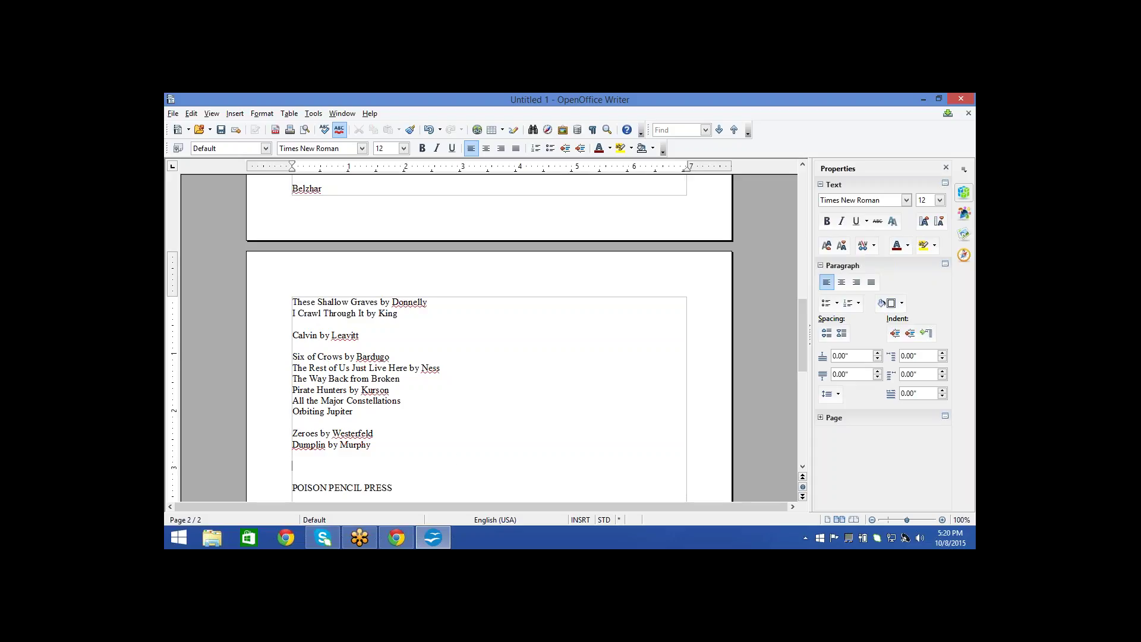
pyautogui.click(395, 538)
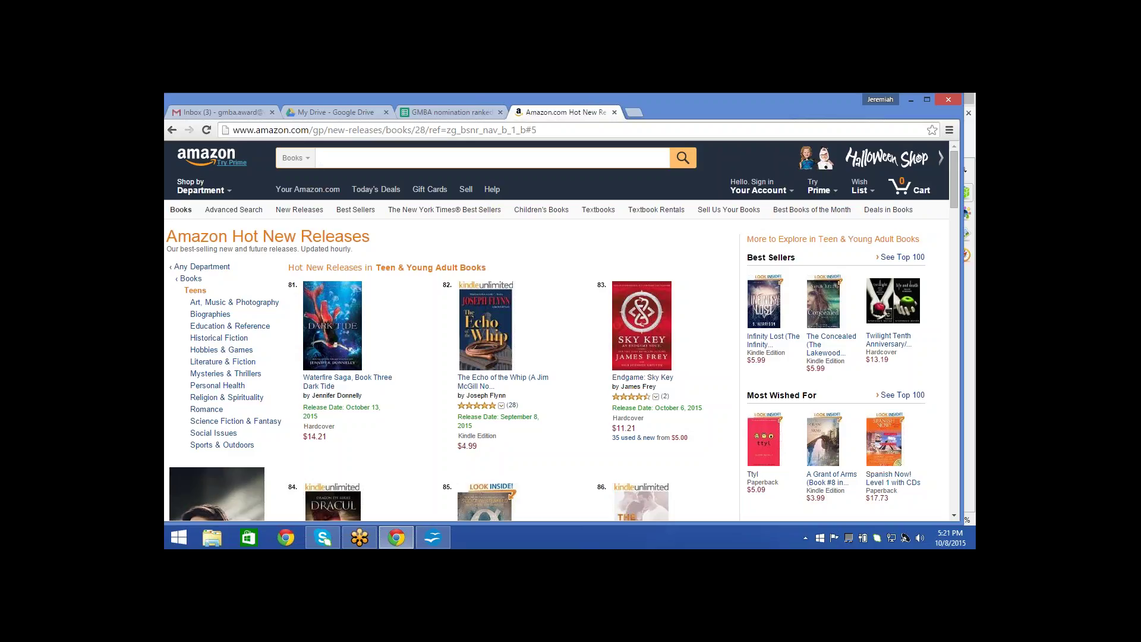
pyautogui.click(432, 543)
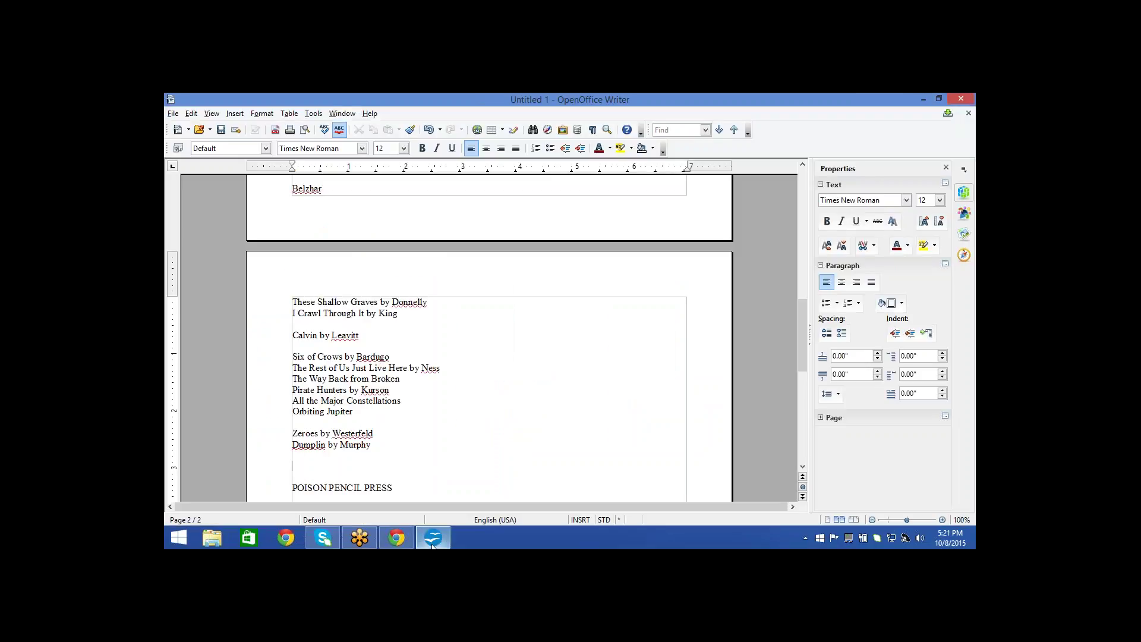
pyautogui.click(293, 422)
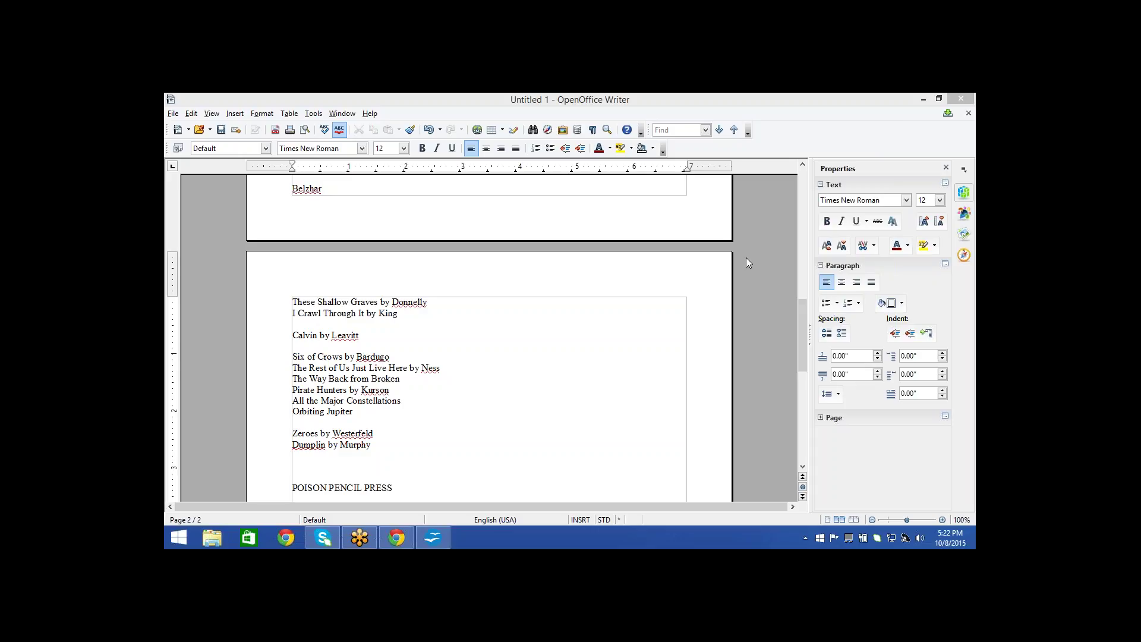
pyautogui.click(665, 365)
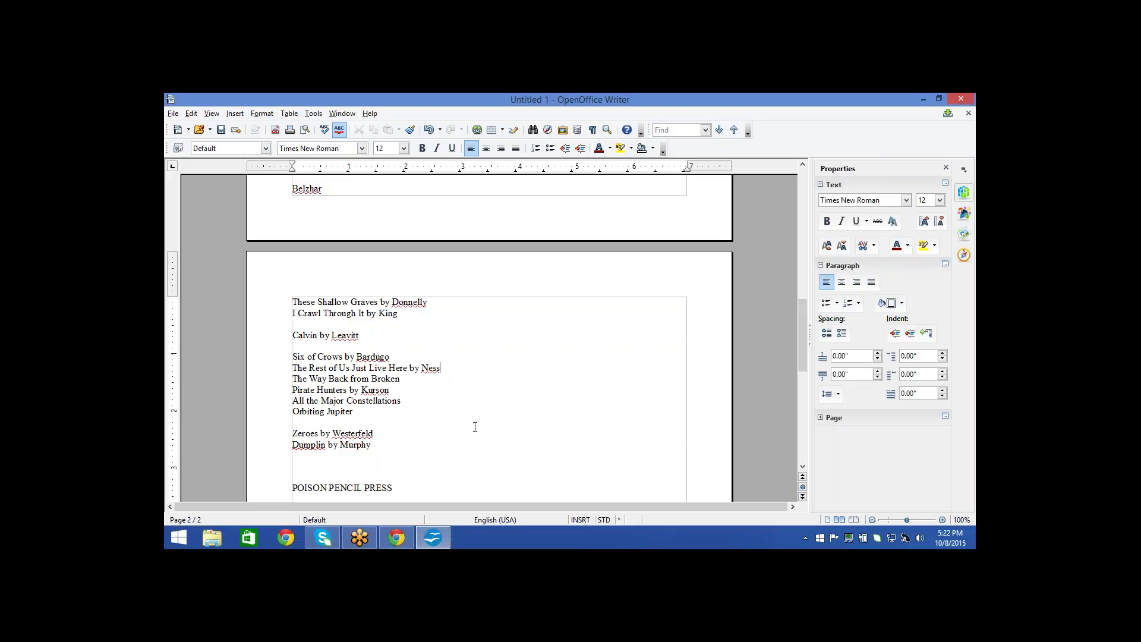
pyautogui.moveTo(432, 538)
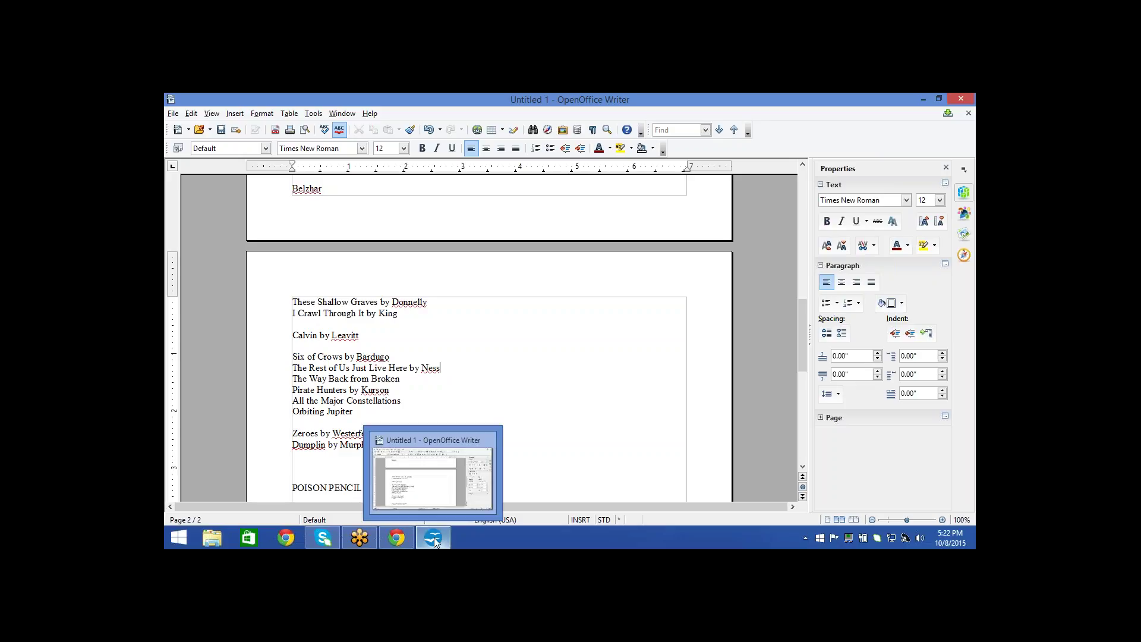
pyautogui.click(367, 541)
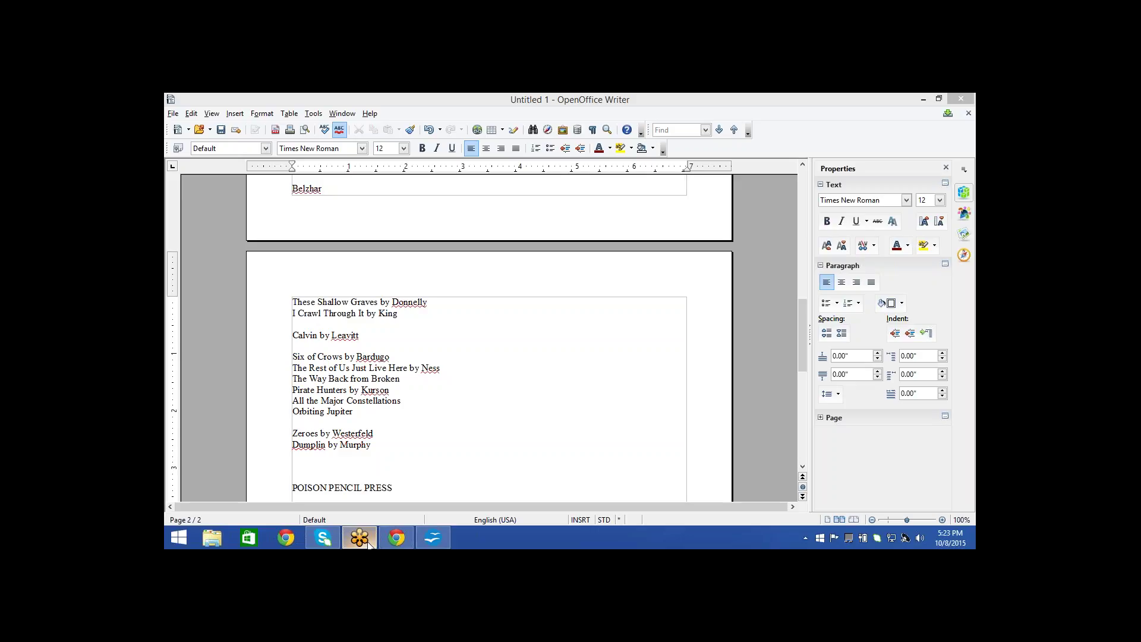
pyautogui.moveTo(362, 539)
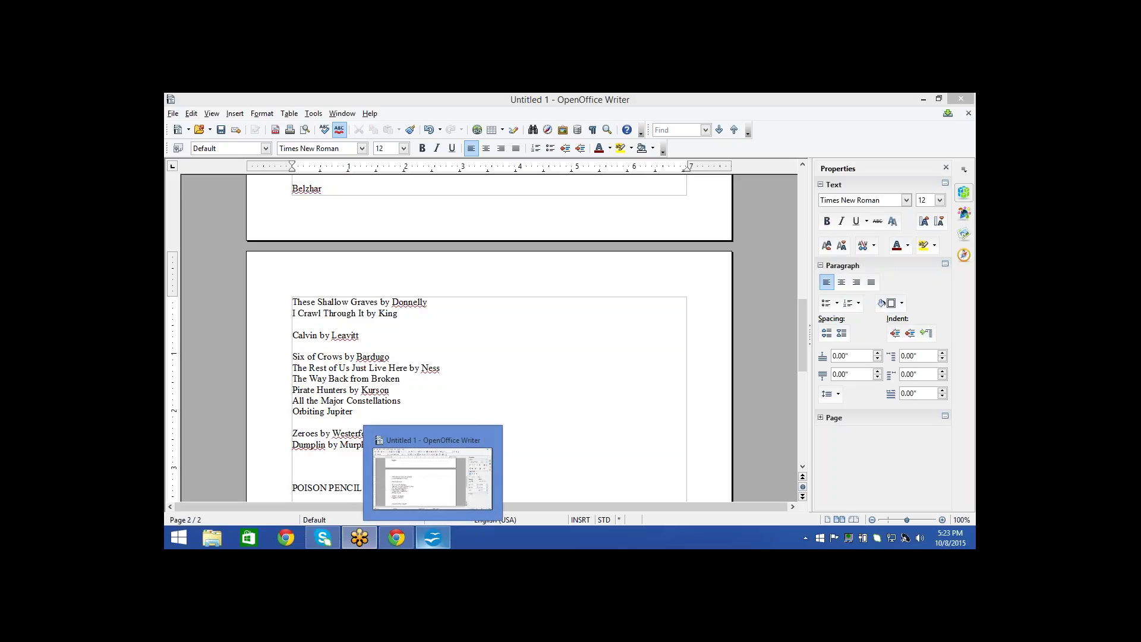
pyautogui.click(549, 429)
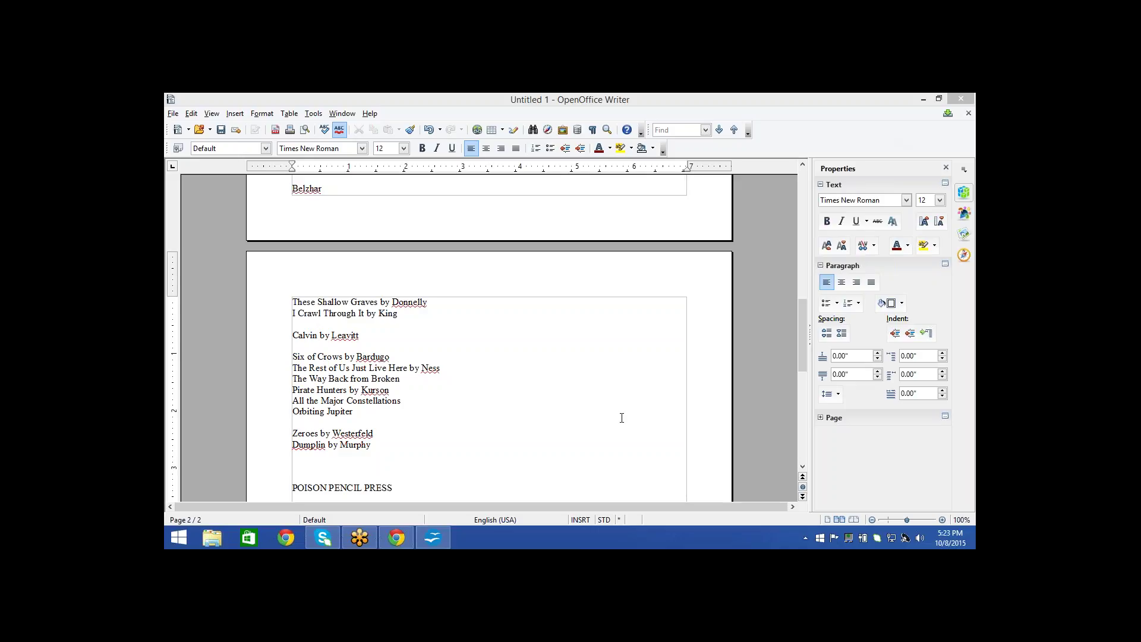
pyautogui.click(584, 450)
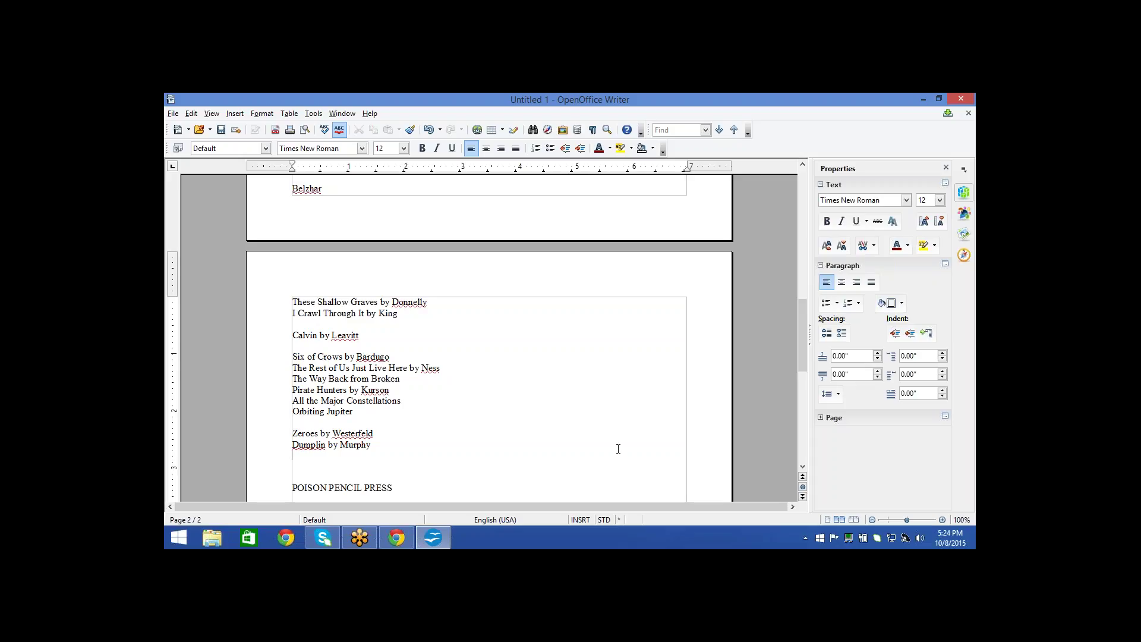
pyautogui.tripleClick(565, 424)
pyautogui.click(566, 426)
pyautogui.tripleClick(566, 428)
pyautogui.click(566, 427)
pyautogui.press('Down')
pyautogui.moveTo(359, 537)
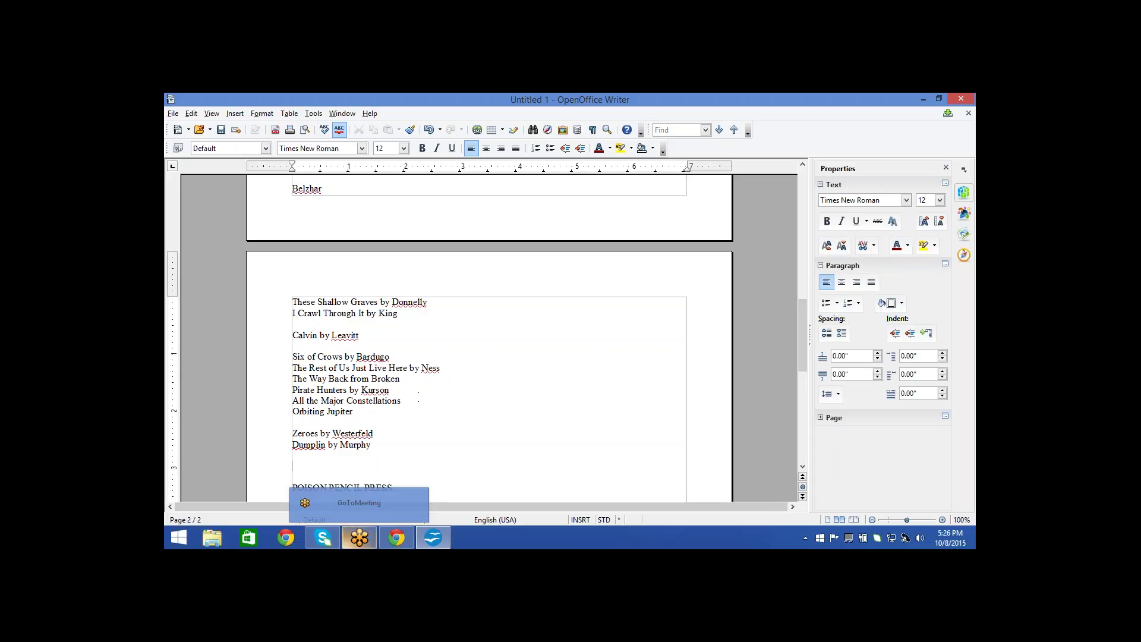
pyautogui.click(354, 533)
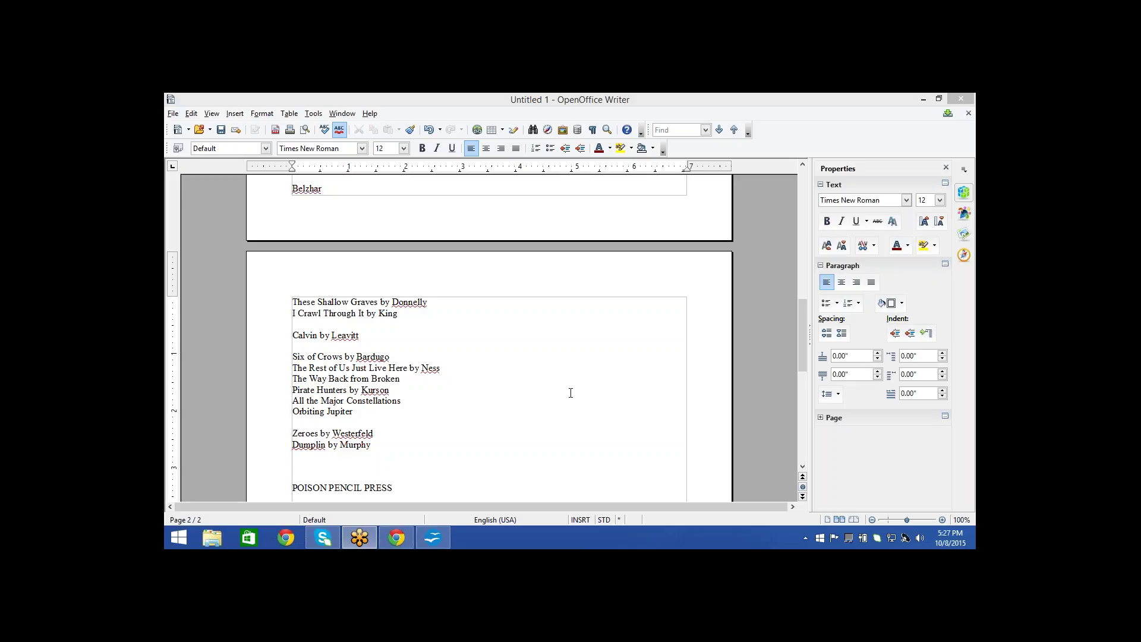
# Switch to Chrome, leave the GMBA nomination ranked spreadsheet for the Sheets file list, and open "Nomination form for 2016-17 (Responses)"
pyautogui.click(396, 539)
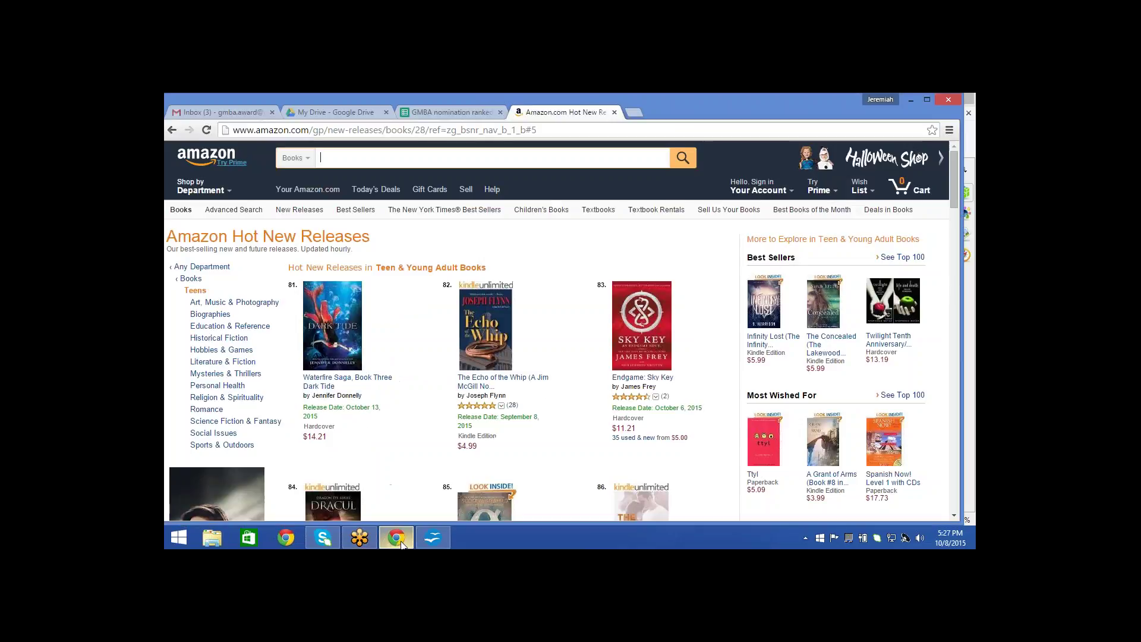
pyautogui.click(443, 114)
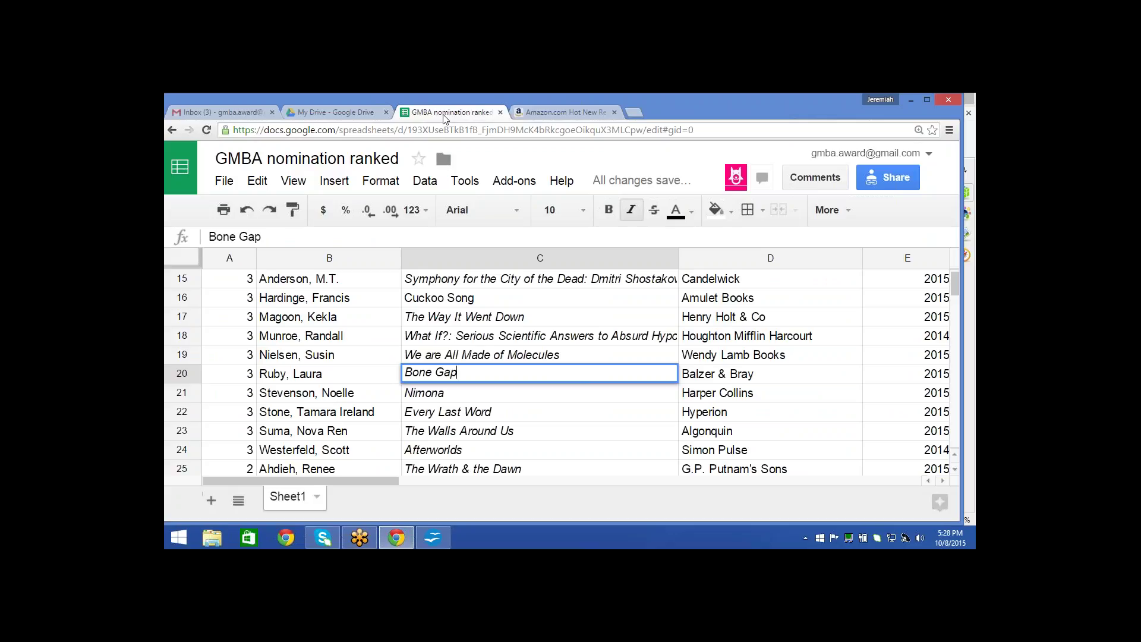
pyautogui.click(342, 297)
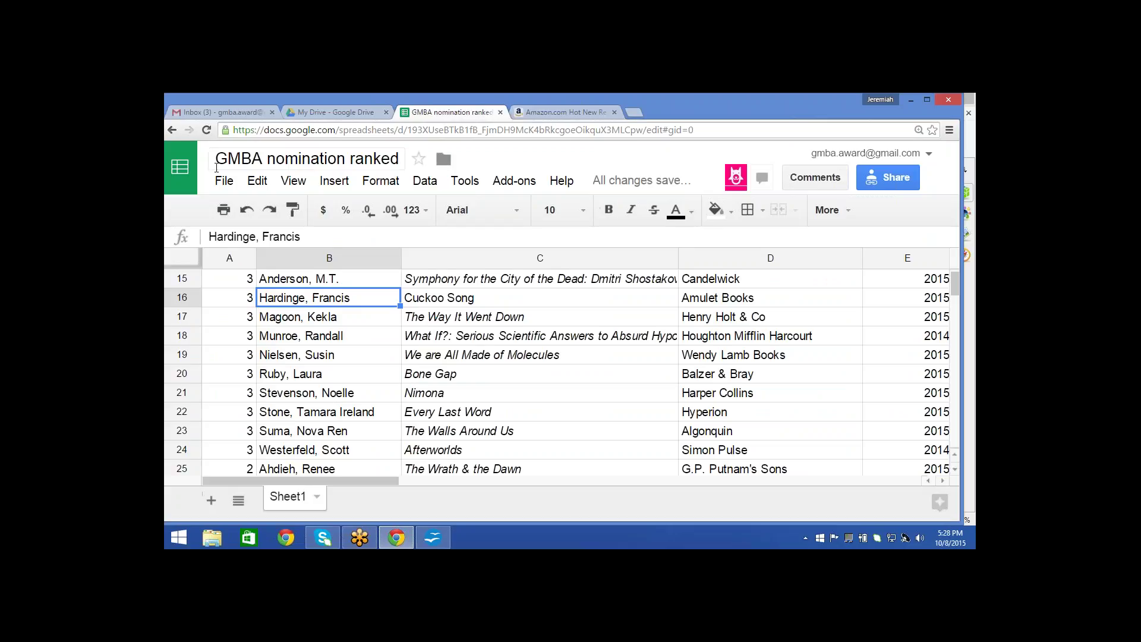
pyautogui.press('F5')
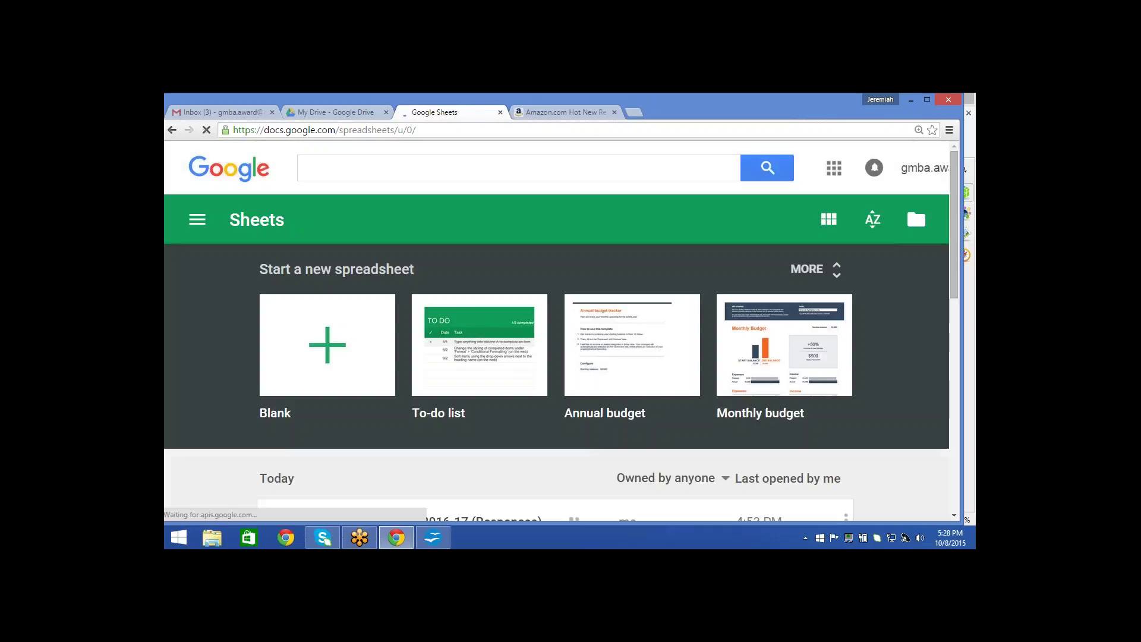
pyautogui.scroll(-5, 556, 357)
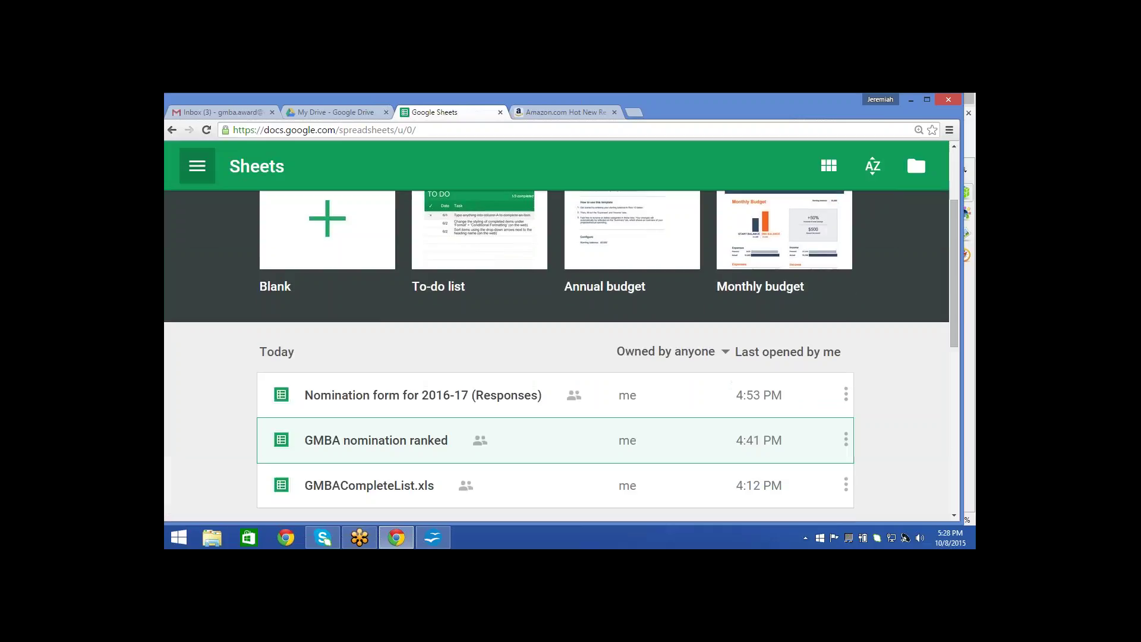
pyautogui.click(422, 268)
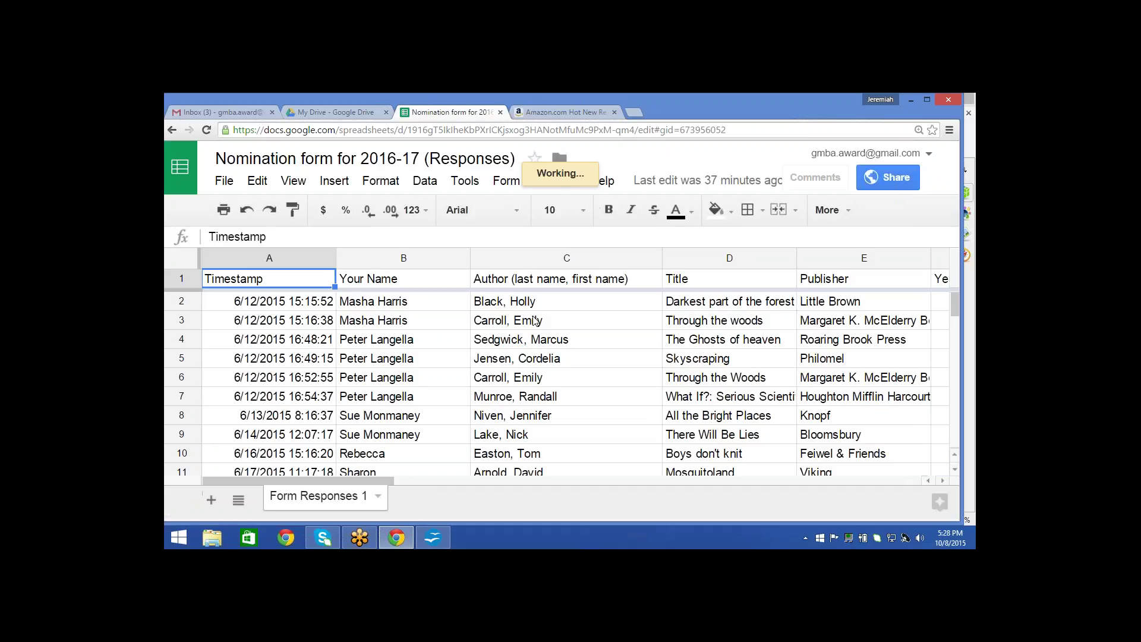
pyautogui.click(535, 320)
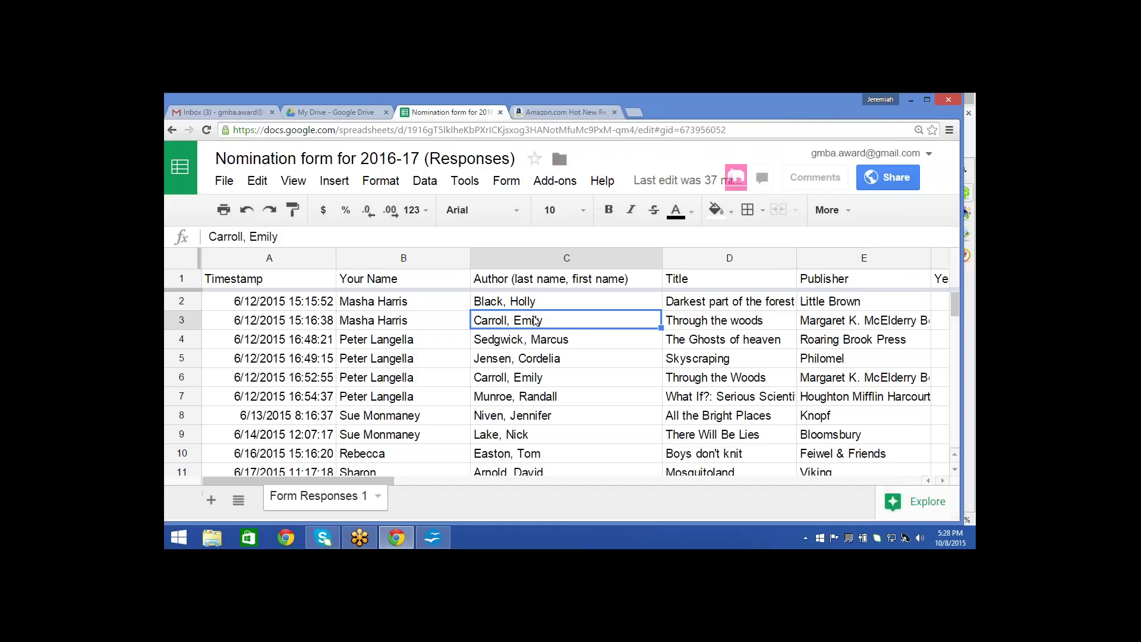
pyautogui.rightClick(534, 318)
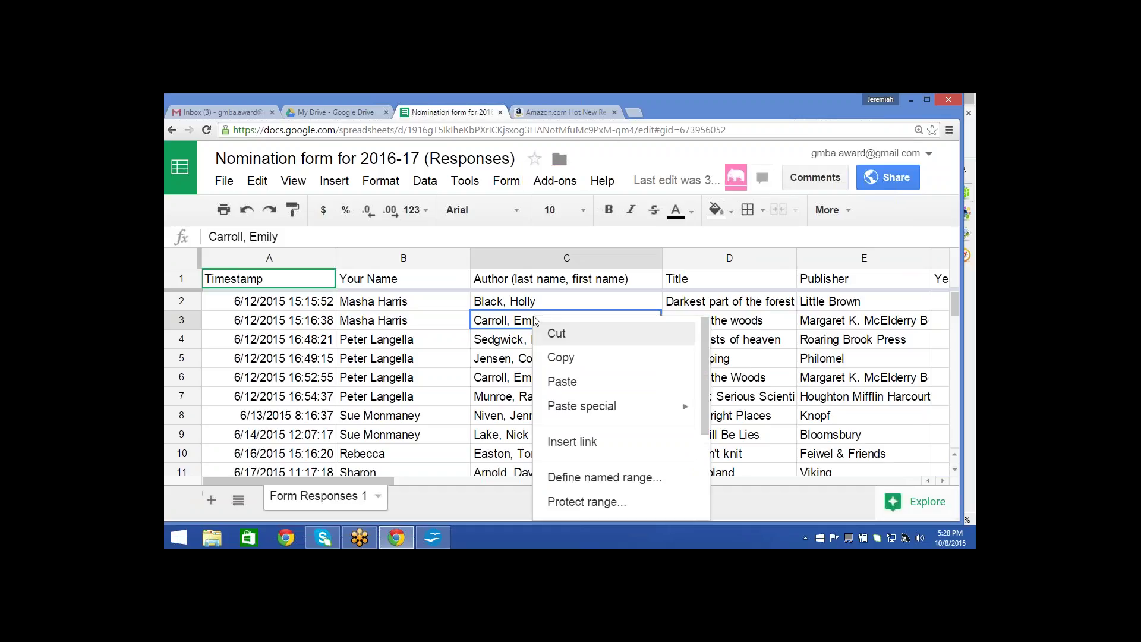
pyautogui.click(521, 322)
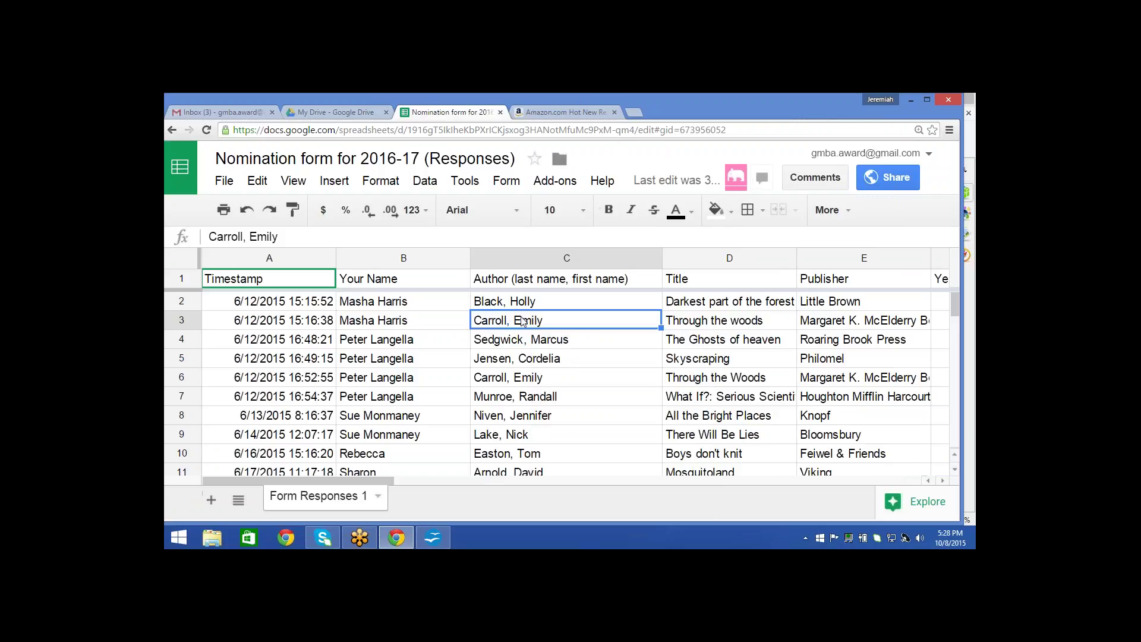
pyautogui.click(590, 346)
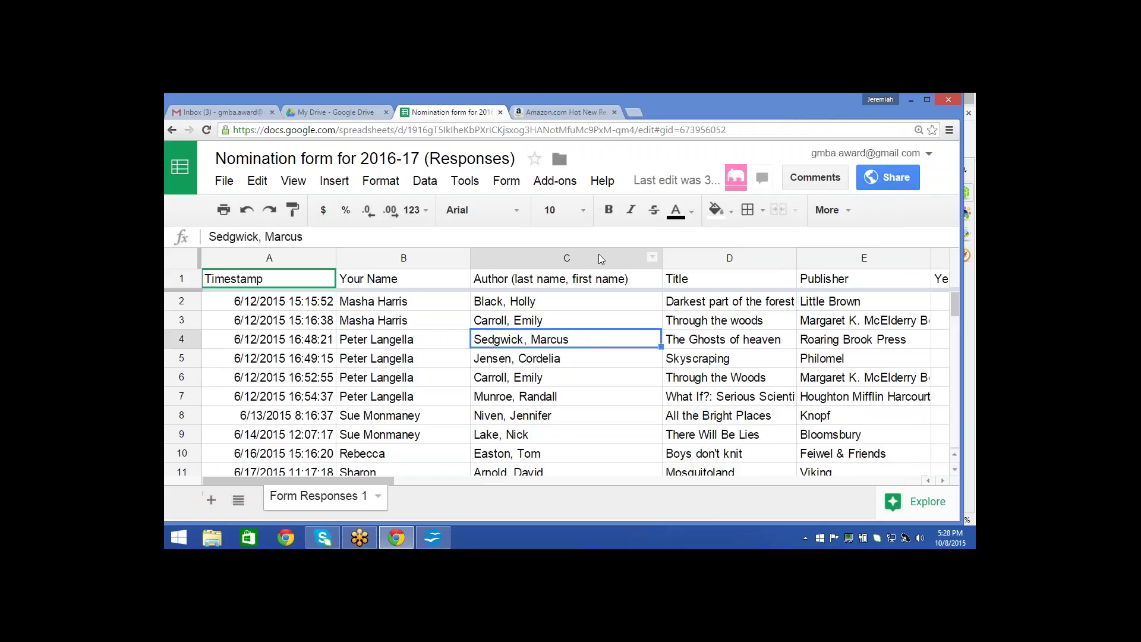
# Sort the form responses sheet by the author column C from A to Z
pyautogui.click(643, 263)
pyautogui.rightClick(644, 264)
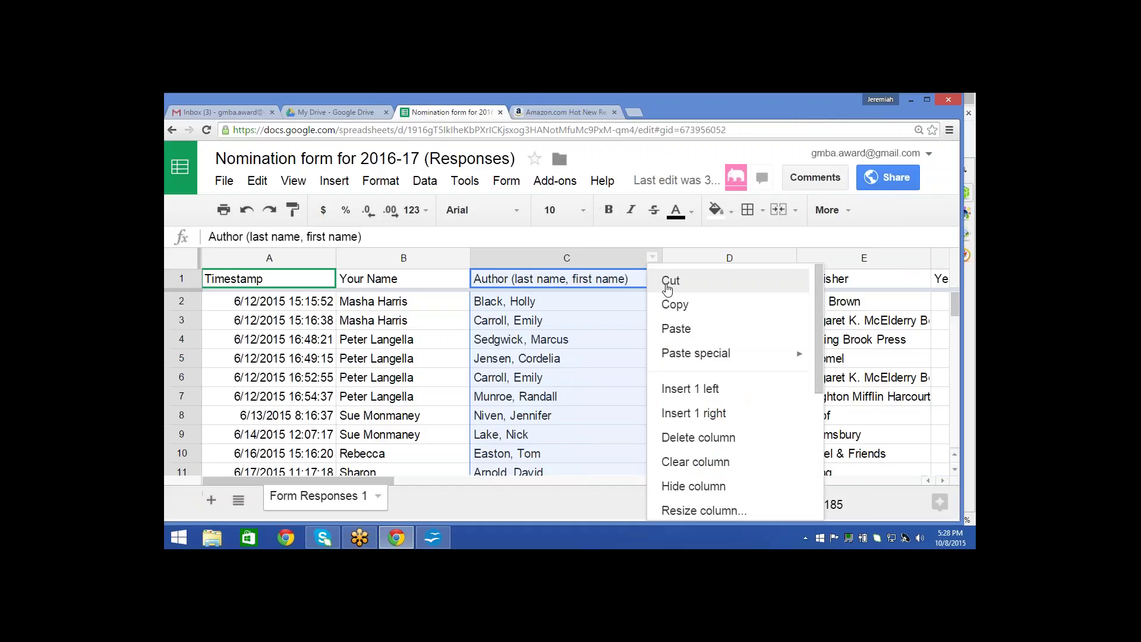
pyautogui.click(615, 261)
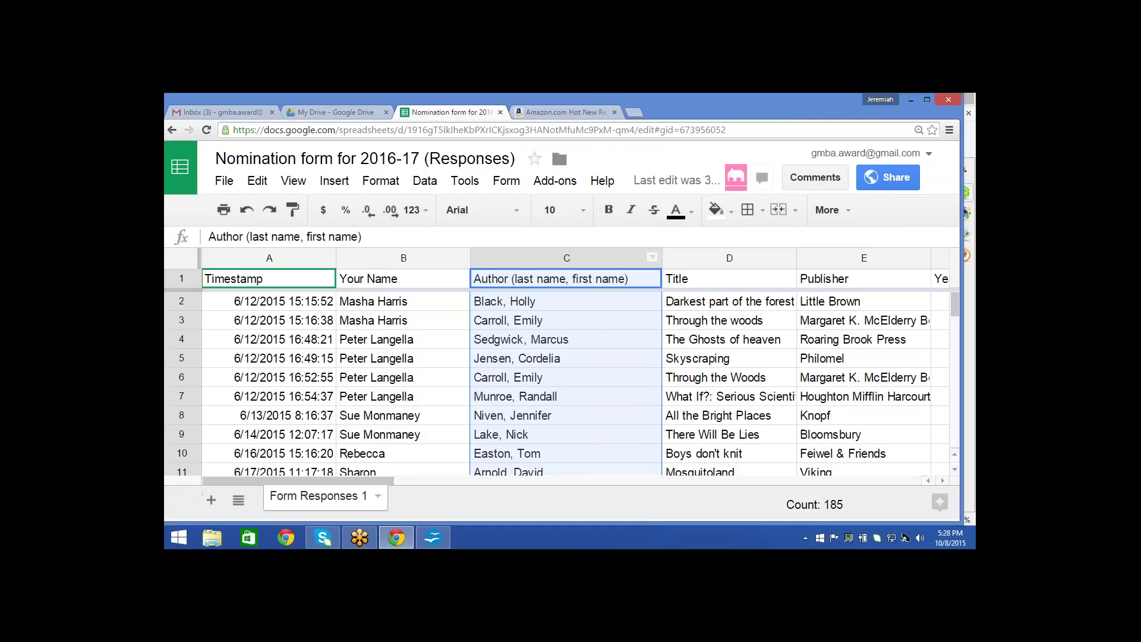
pyautogui.click(423, 180)
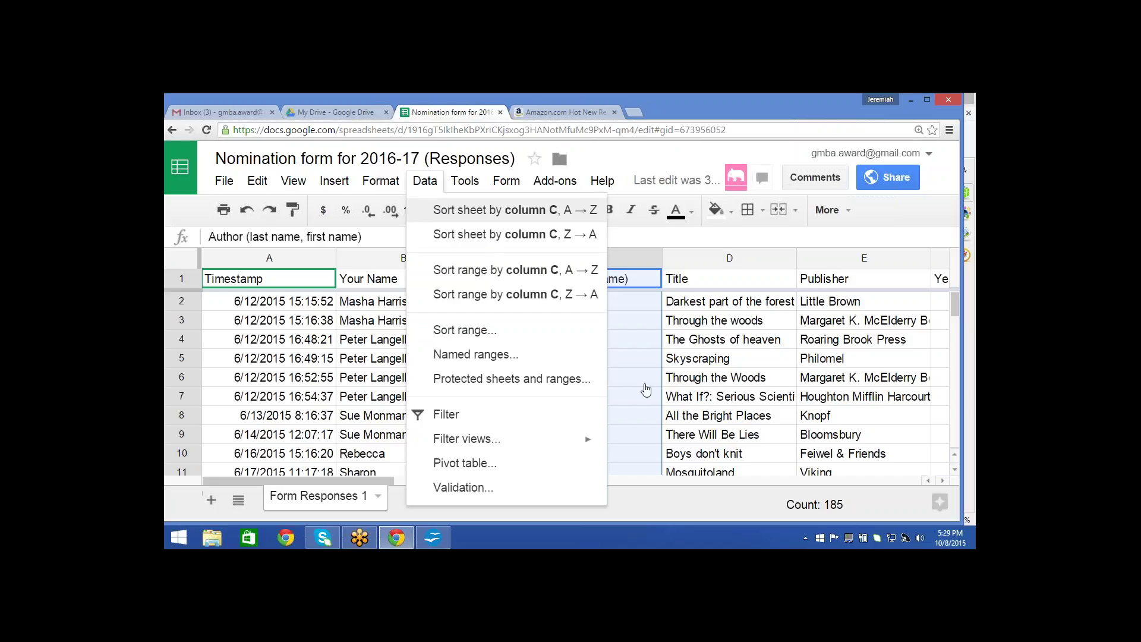
pyautogui.press('Return')
pyautogui.click(639, 383)
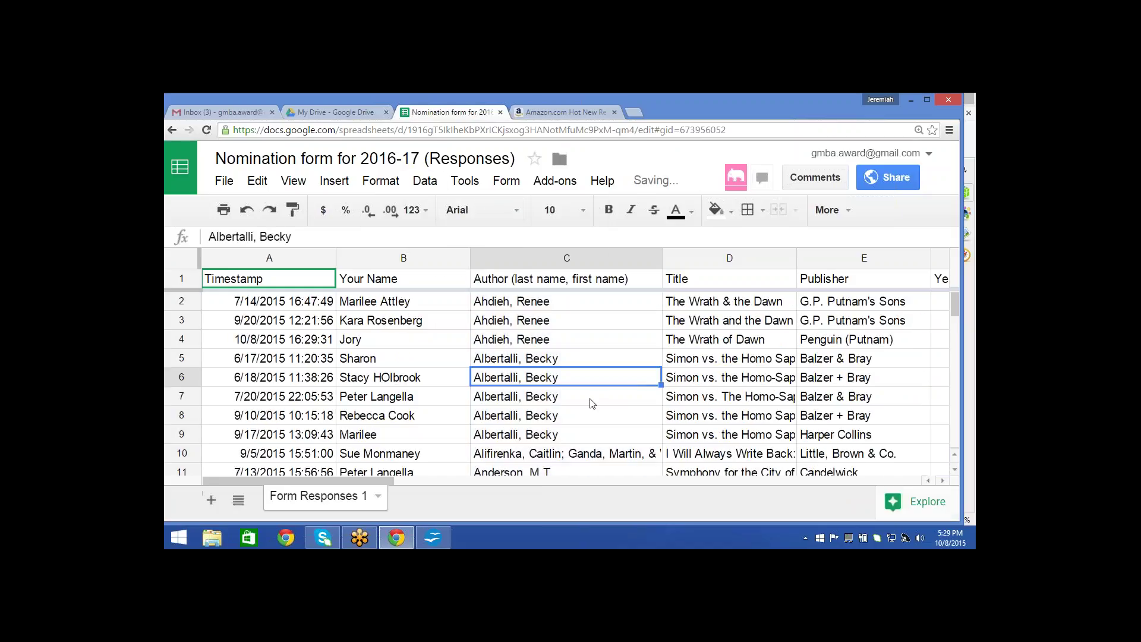